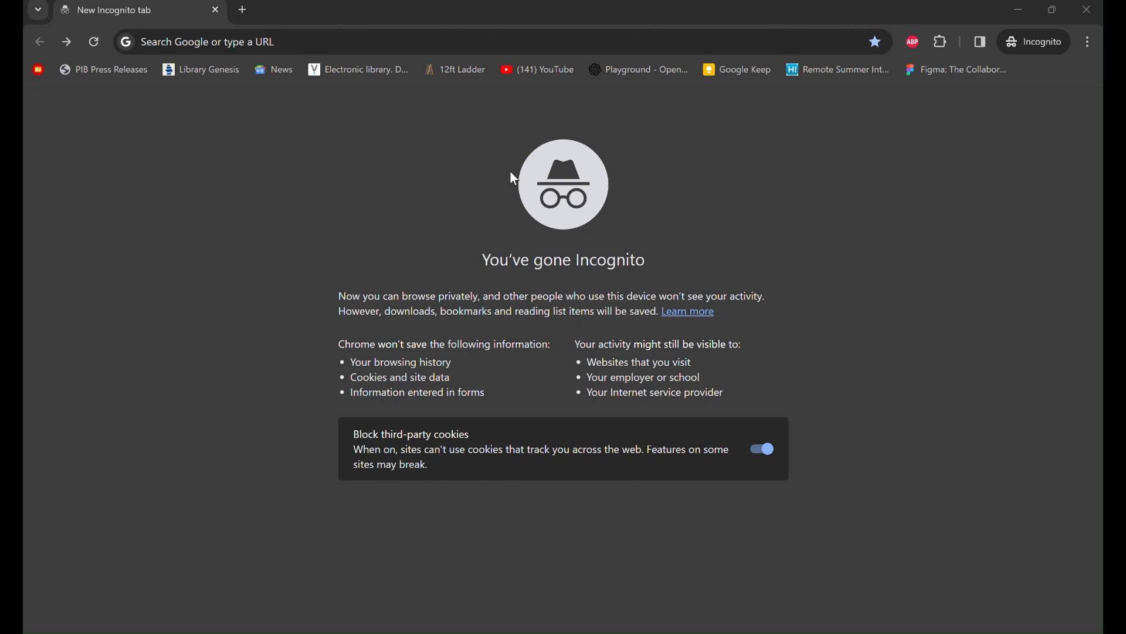
- Search Google for 'cuet pg' from the Chrome address bar, correcting a typo
left_click(324, 47)
type("cuet o")
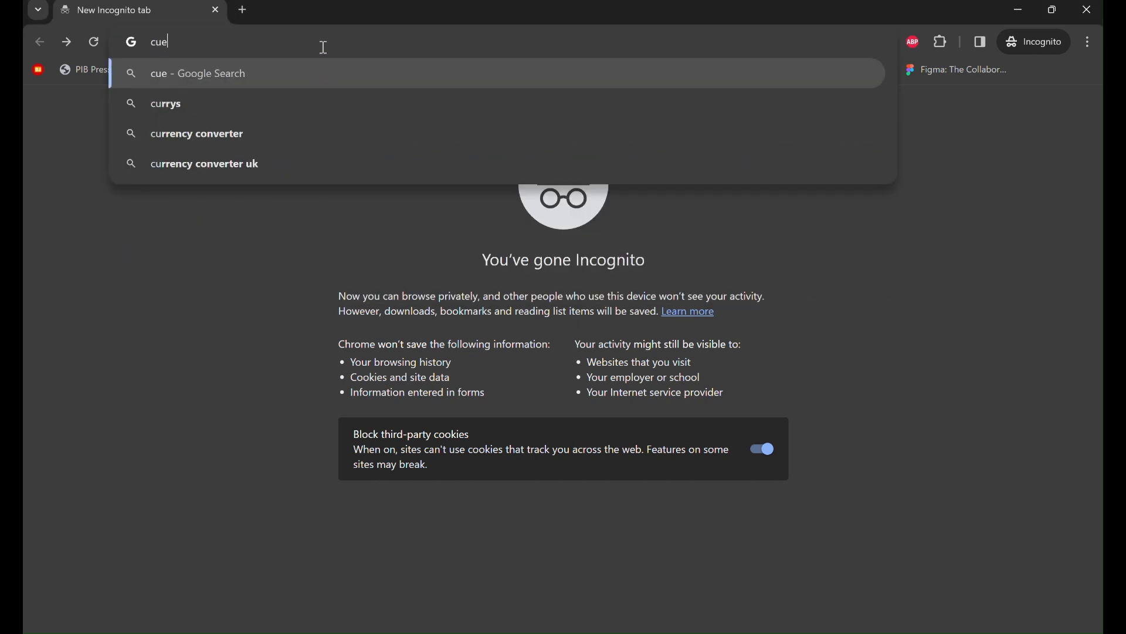
key("BackSpace")
type("pg")
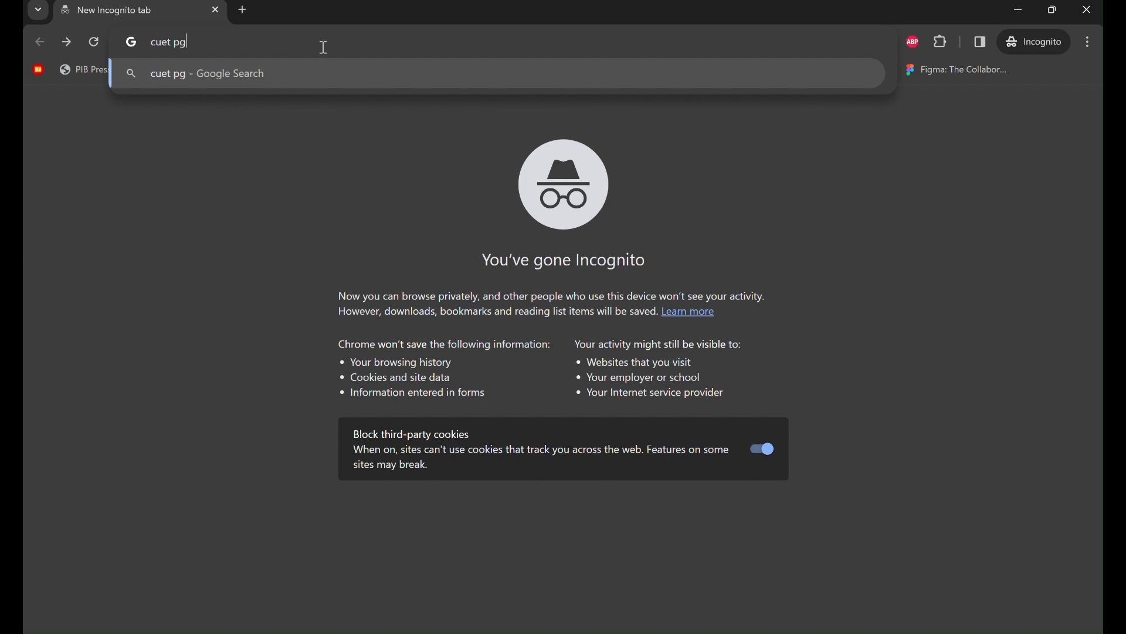
key("Return")
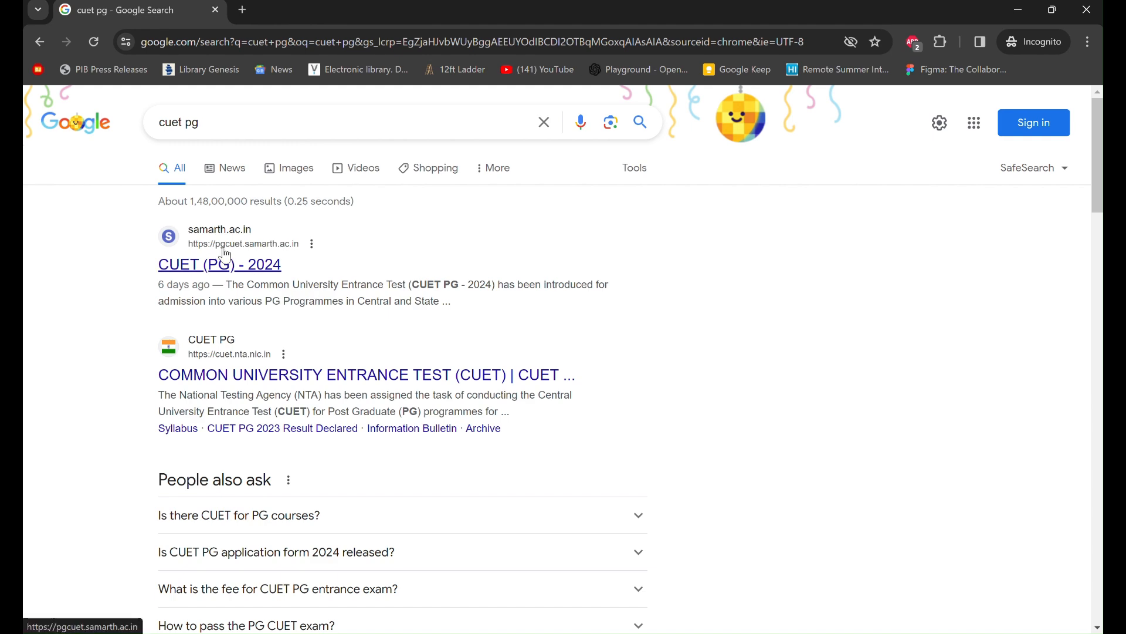
- Open the CUET (PG) - 2024 search result and scroll through its home page
left_click(254, 276)
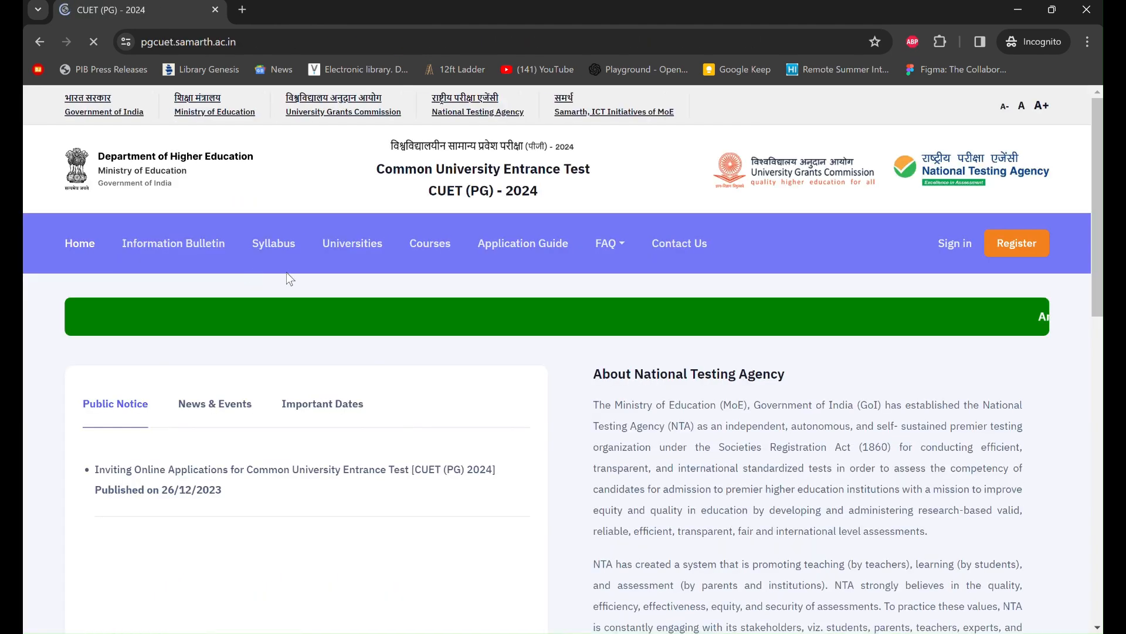
scroll(550, 368, "down", 1)
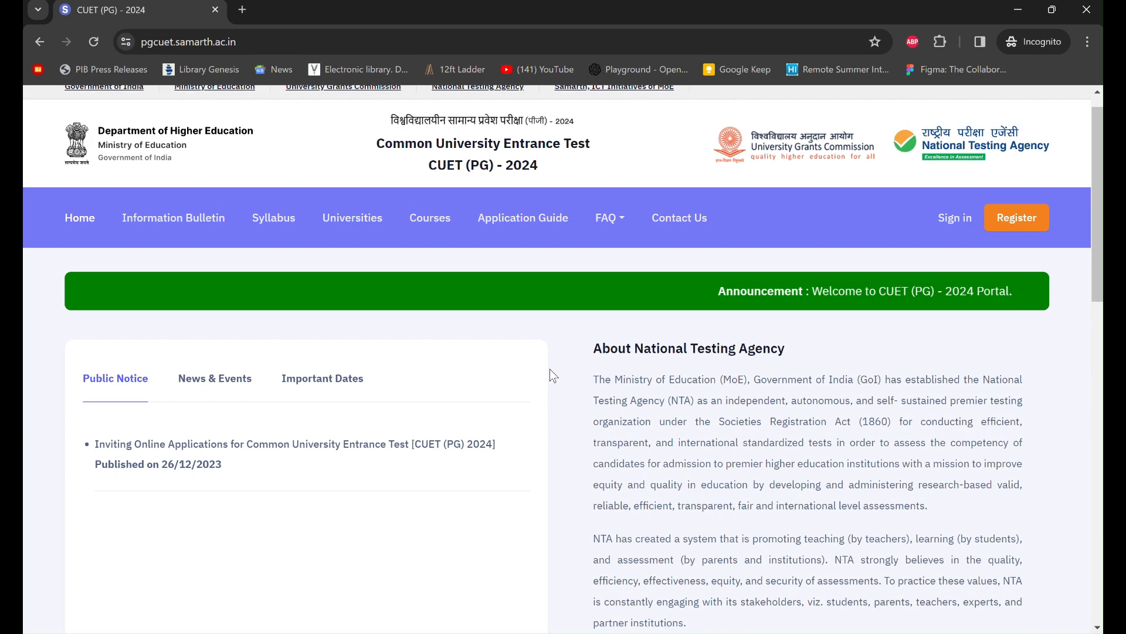
scroll(550, 368, "down", 1)
scroll(550, 368, "down", 5)
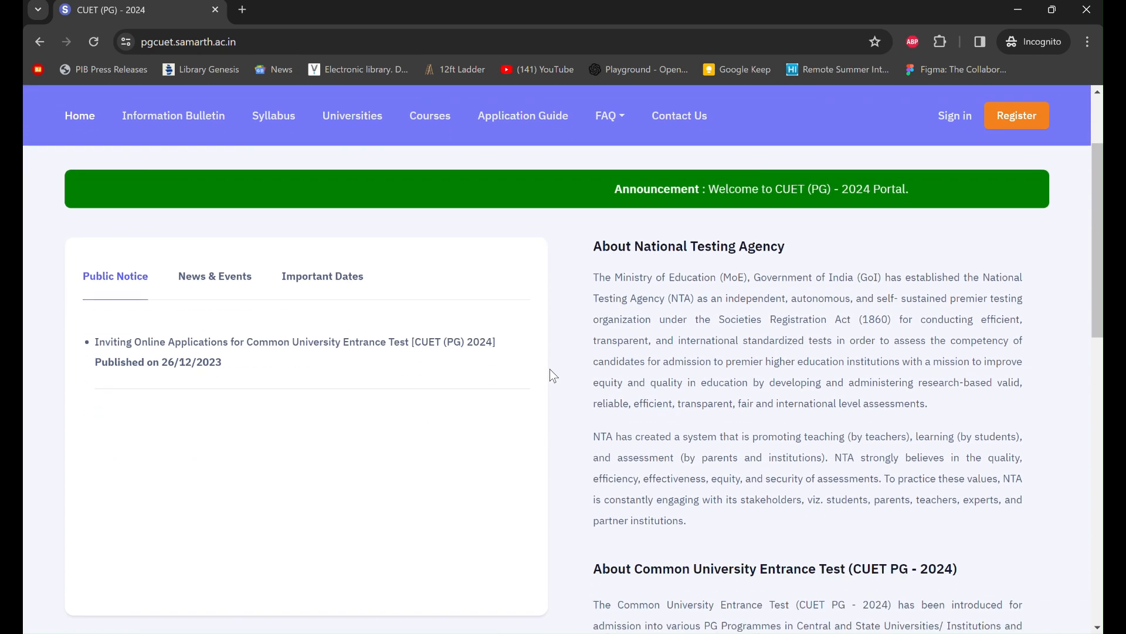
scroll(551, 368, "up", 6)
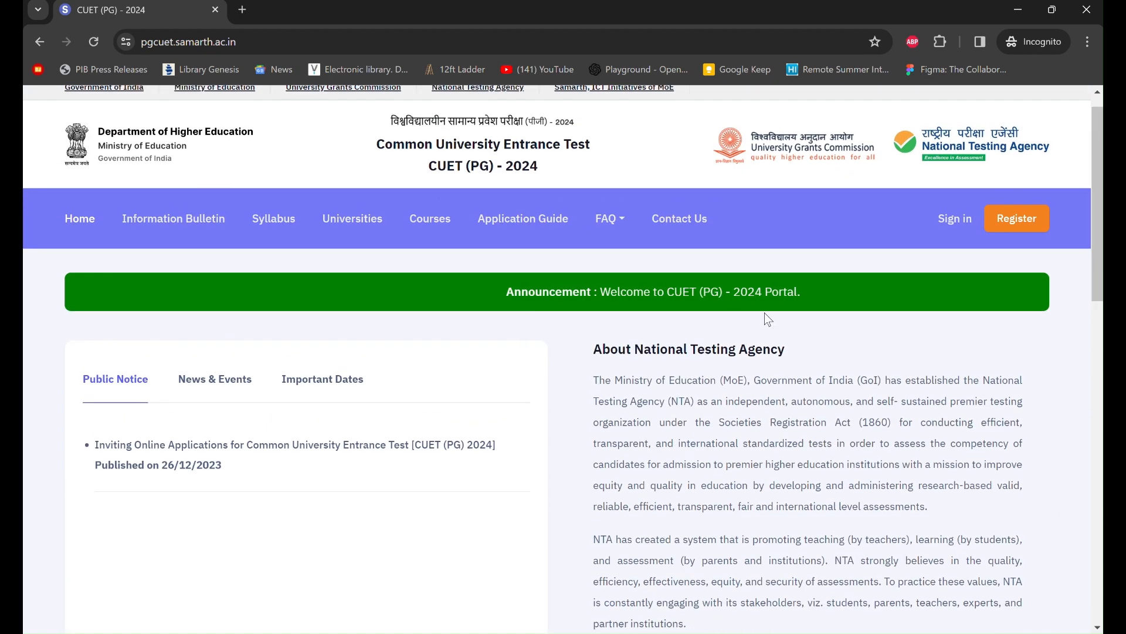
- Start registration and read down through the online application instructions page
left_click(1026, 234)
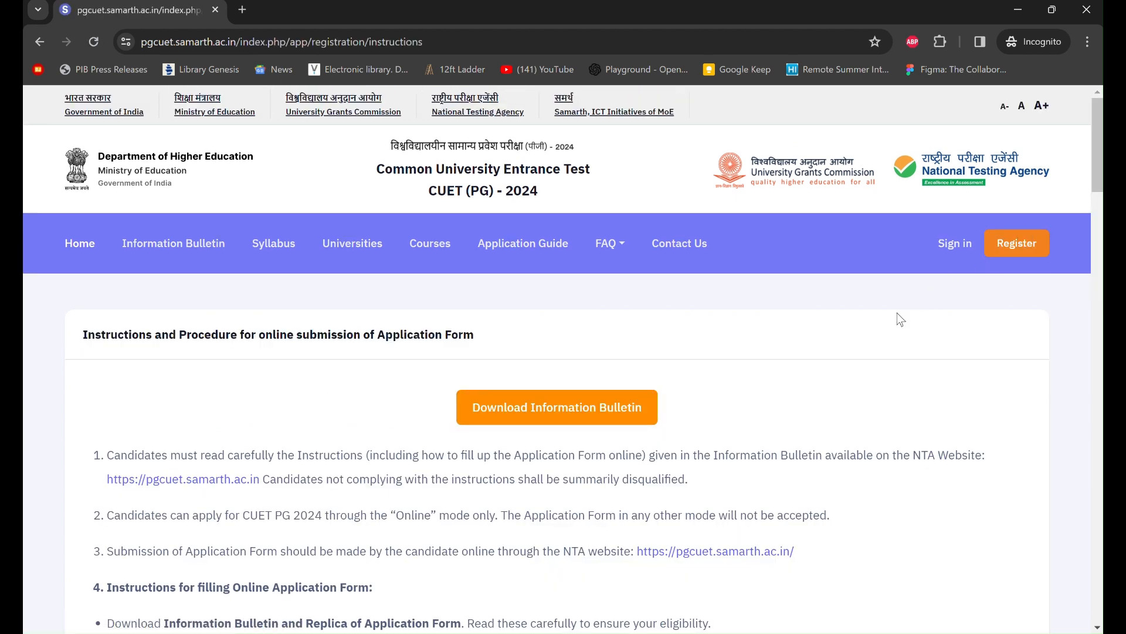
scroll(845, 350, "down", 1)
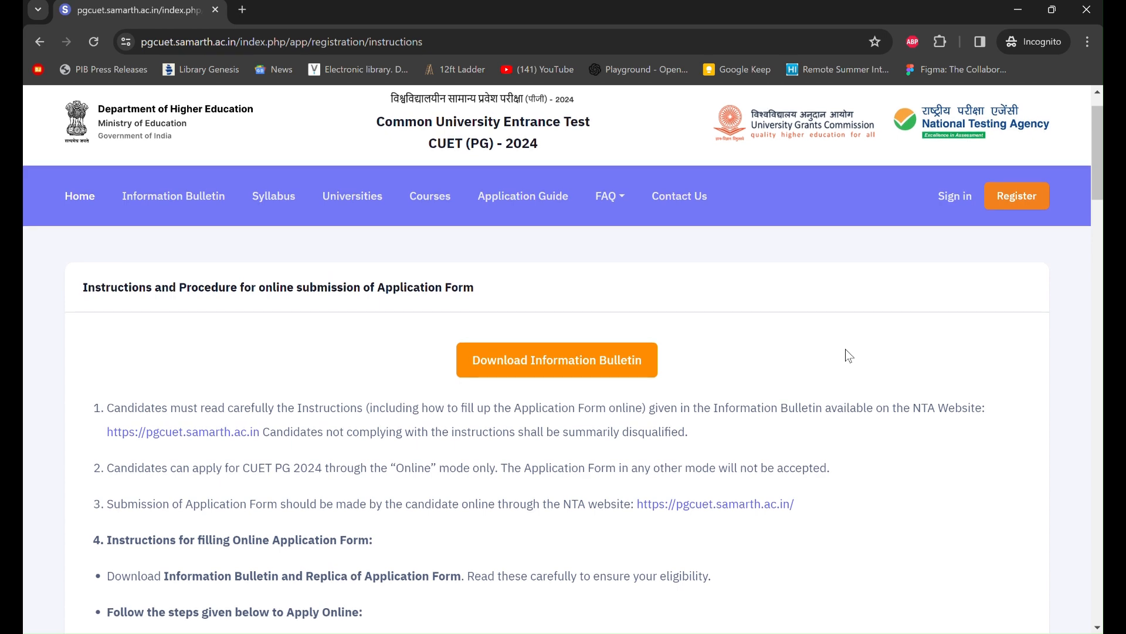
scroll(846, 350, "down", 1)
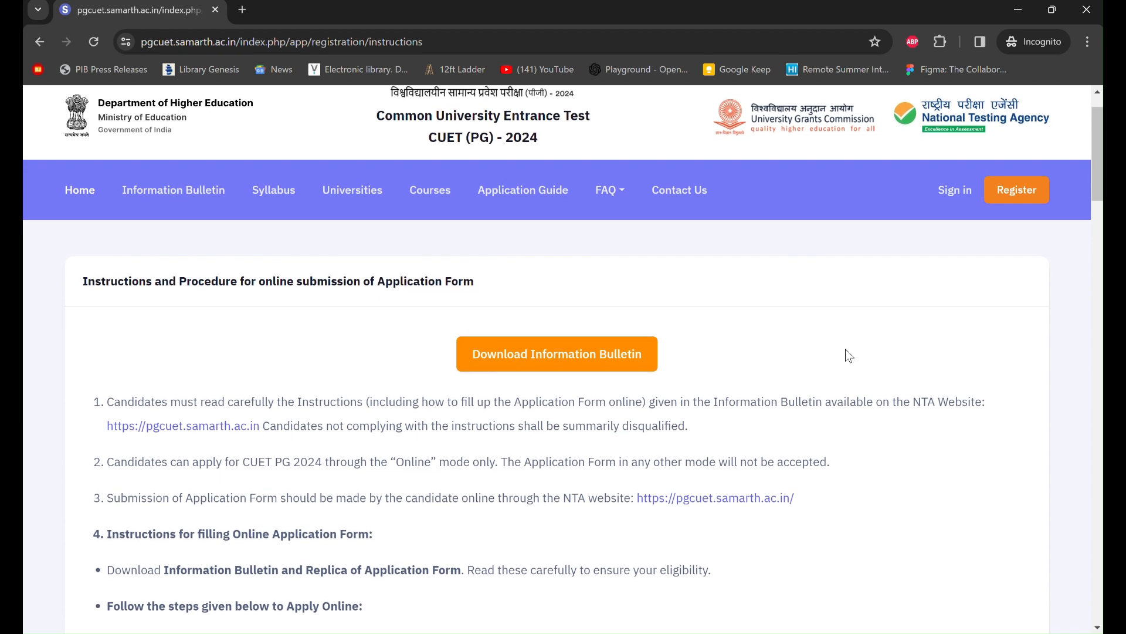
scroll(846, 350, "down", 1)
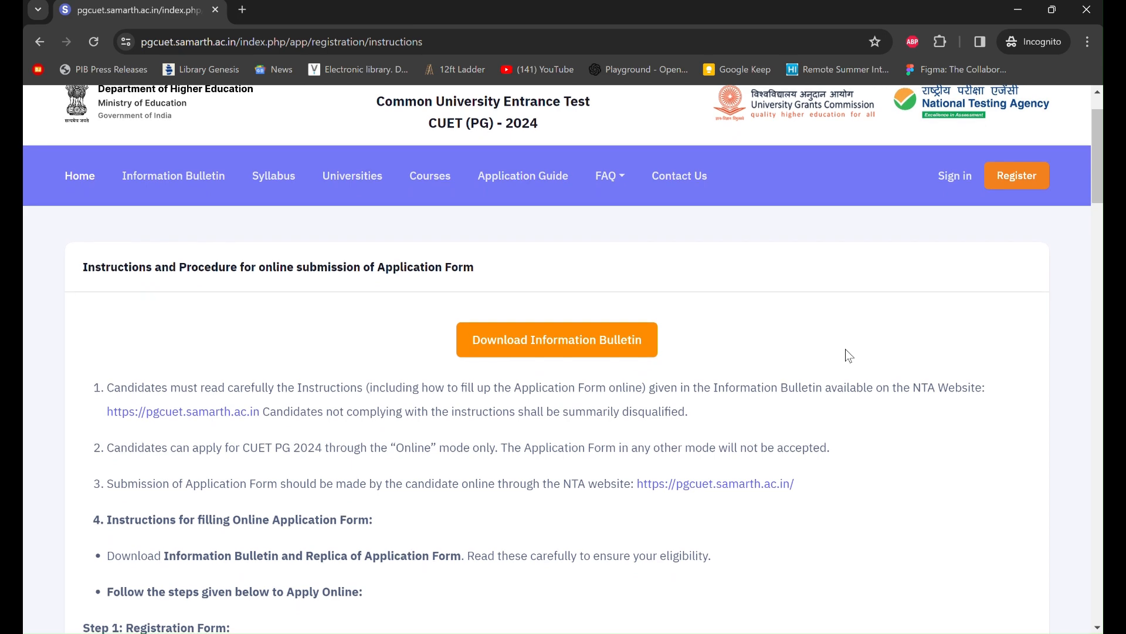
scroll(846, 349, "down", 3)
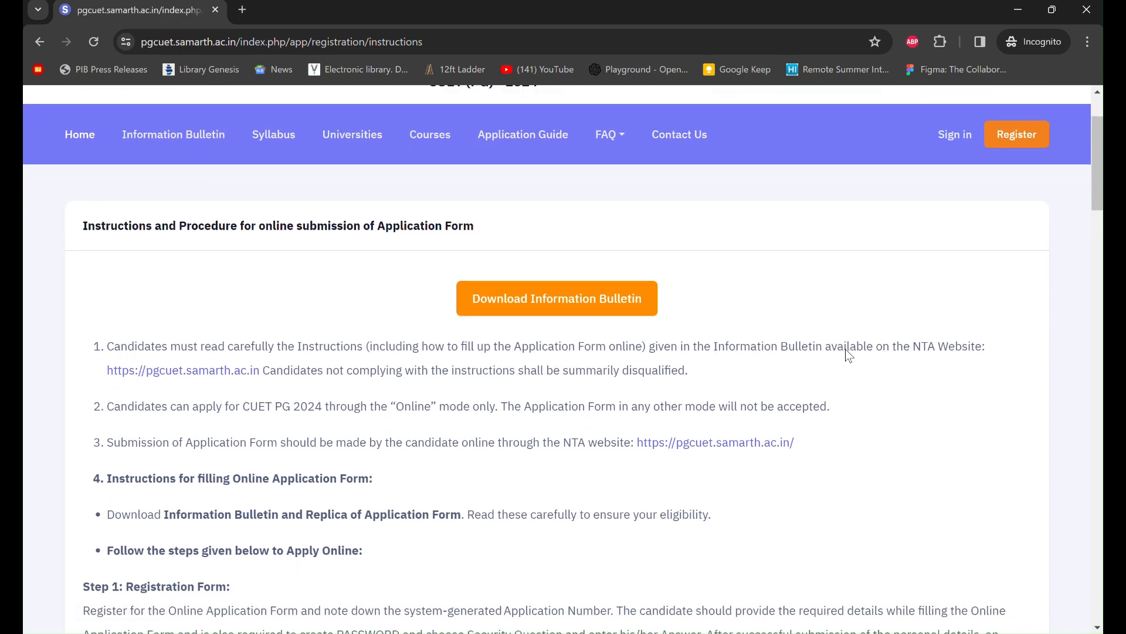
scroll(846, 350, "down", 3)
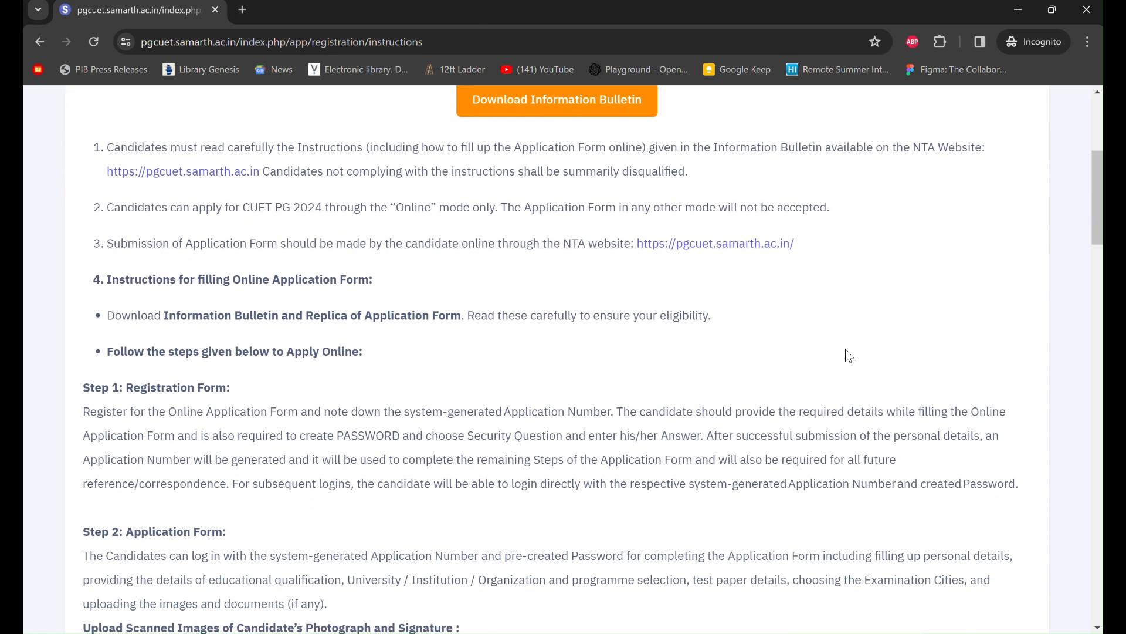
scroll(846, 350, "down", 1)
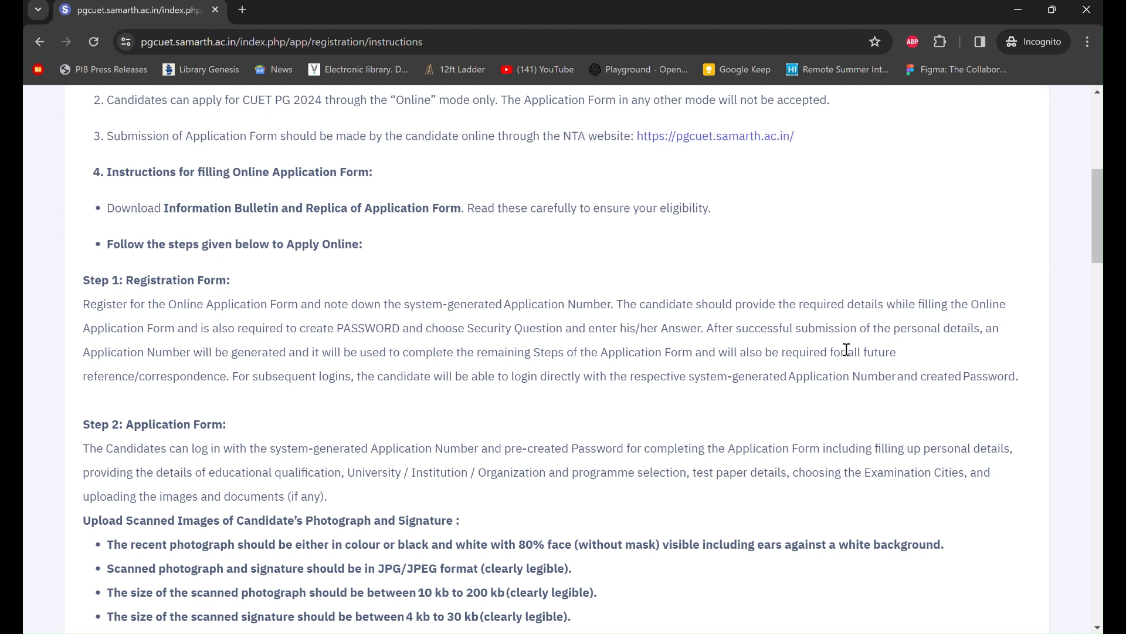
scroll(846, 350, "down", 1)
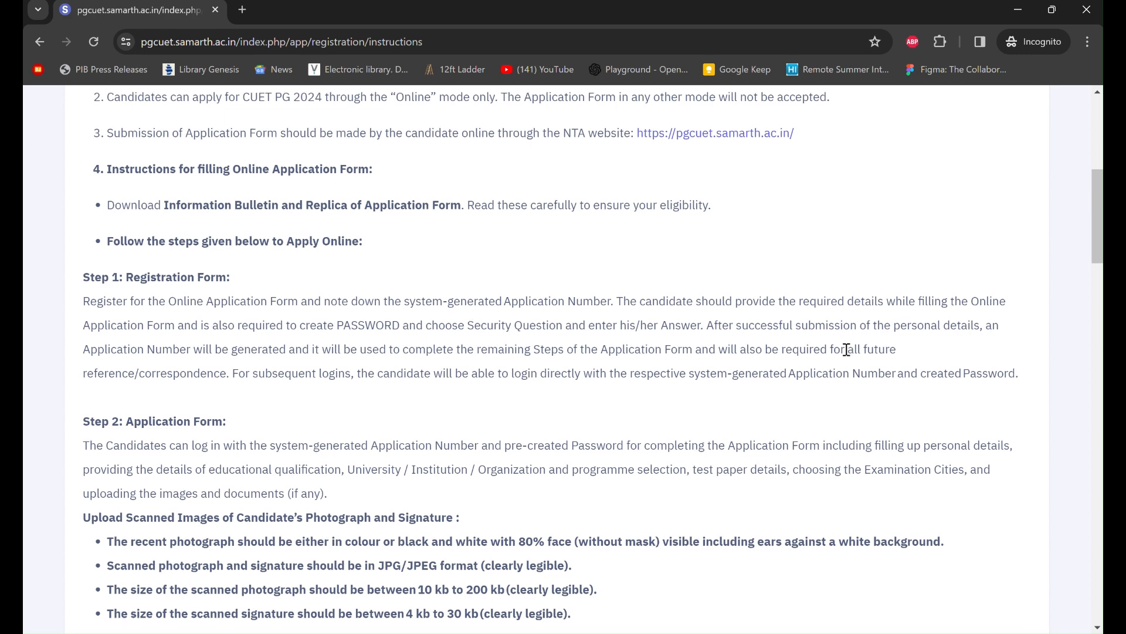
scroll(847, 351, "down", 1)
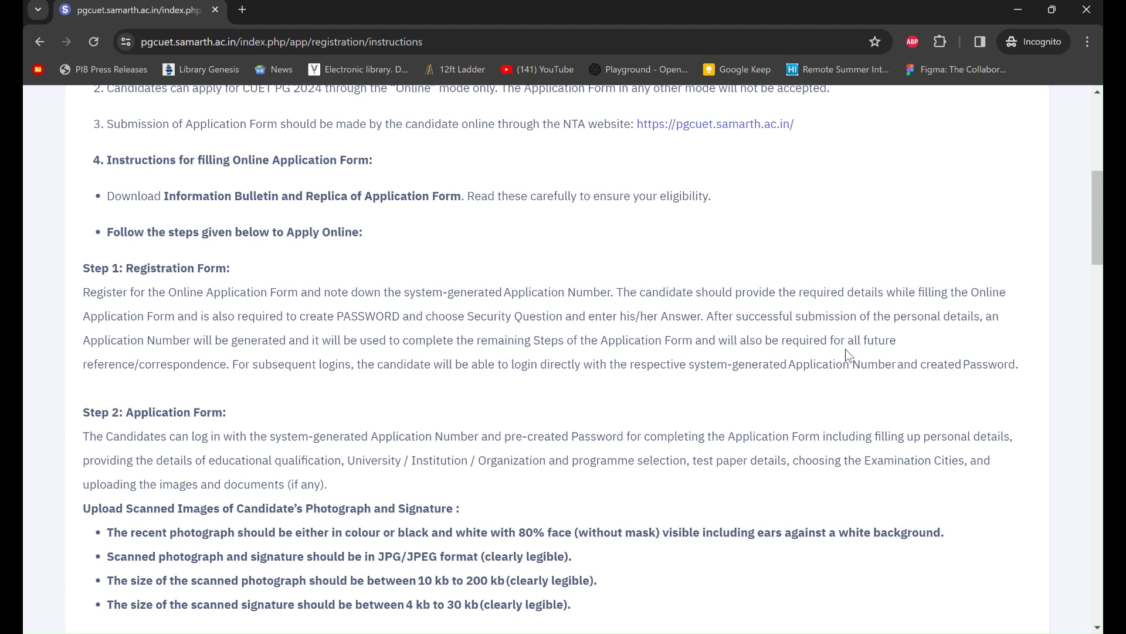
scroll(846, 350, "down", 1)
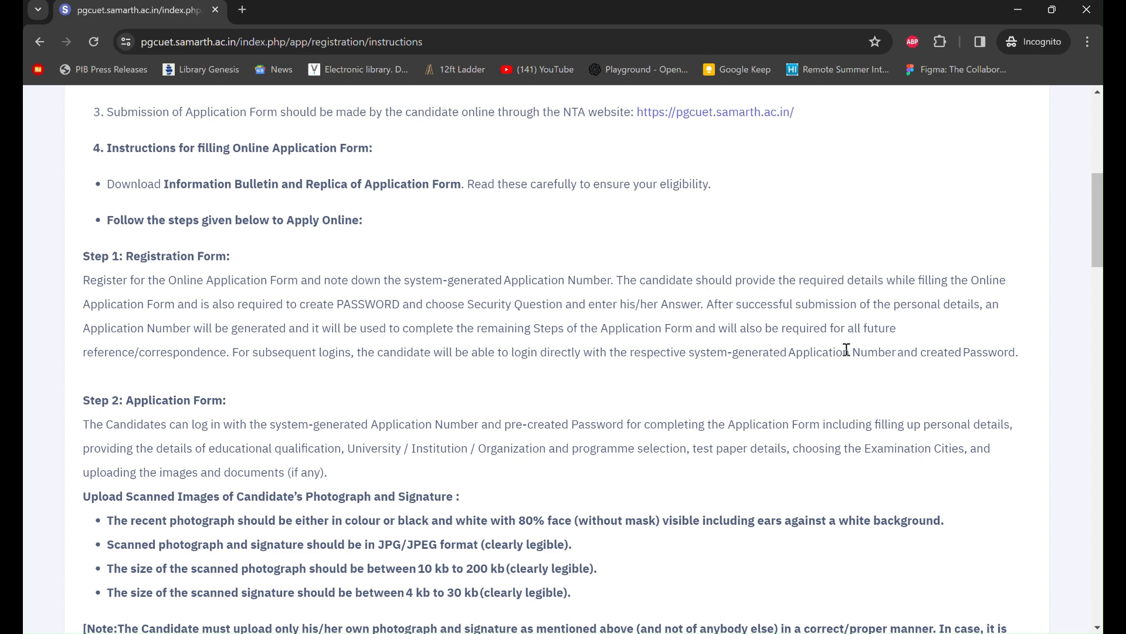
scroll(846, 349, "down", 1)
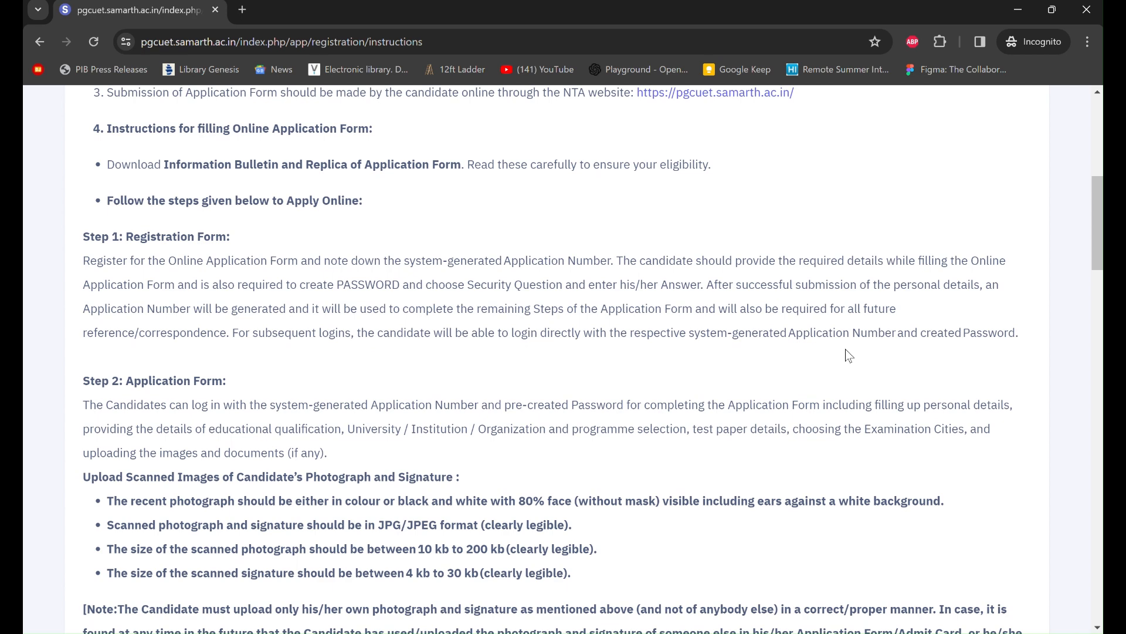
scroll(845, 349, "down", 1)
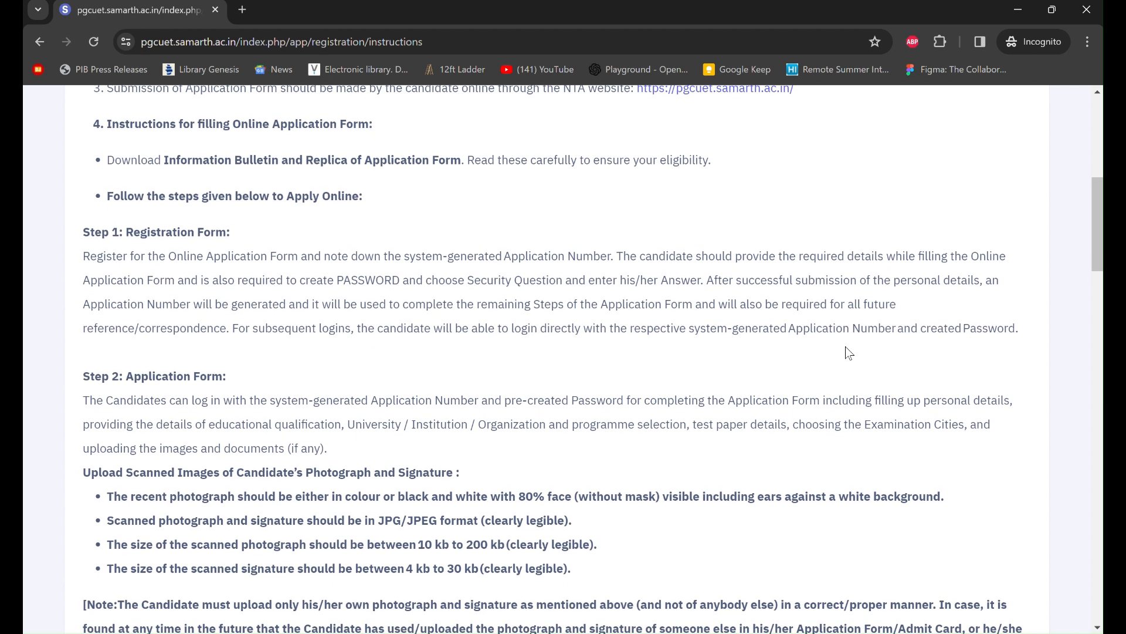
scroll(504, 176, "down", 3)
scroll(505, 176, "up", 1)
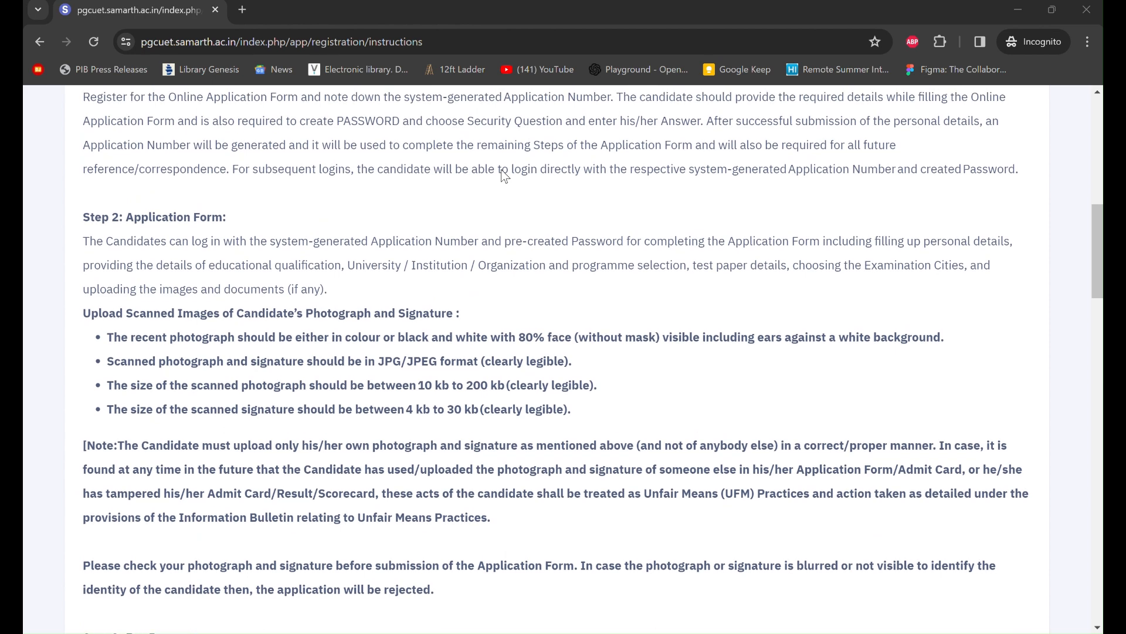
scroll(501, 169, "up", 1)
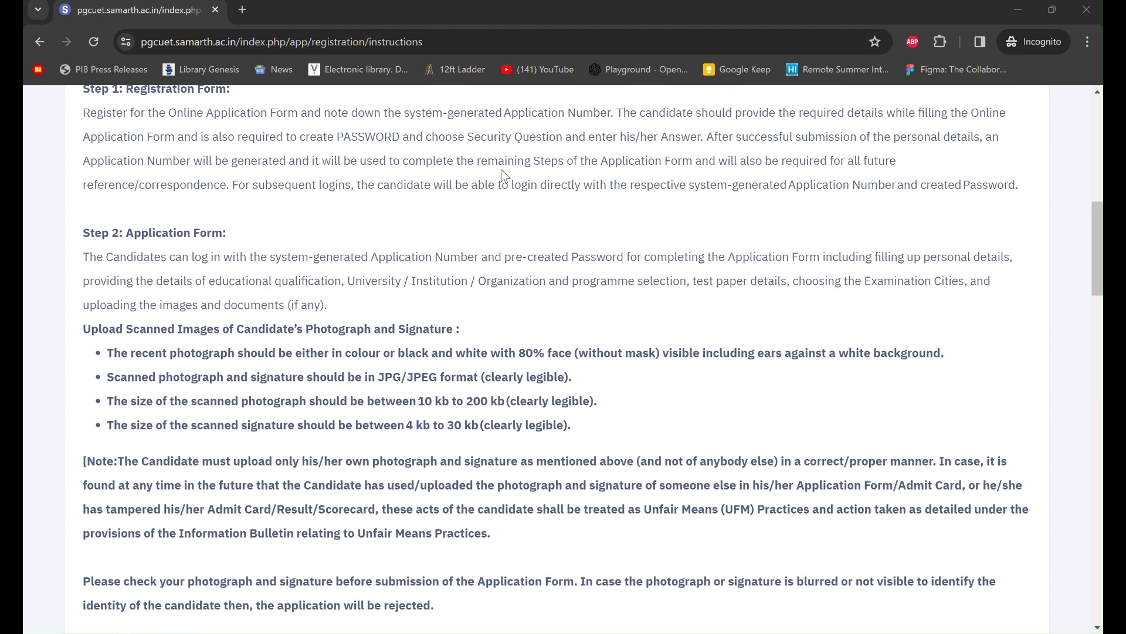
scroll(502, 171, "down", 1)
scroll(503, 176, "down", 1)
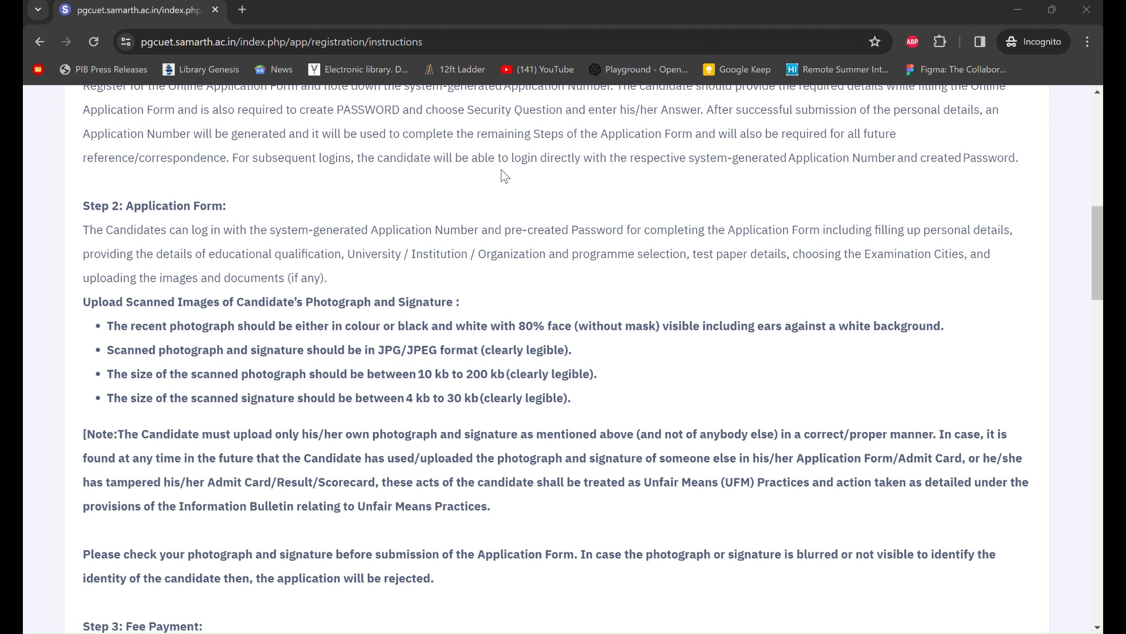
scroll(505, 177, "down", 1)
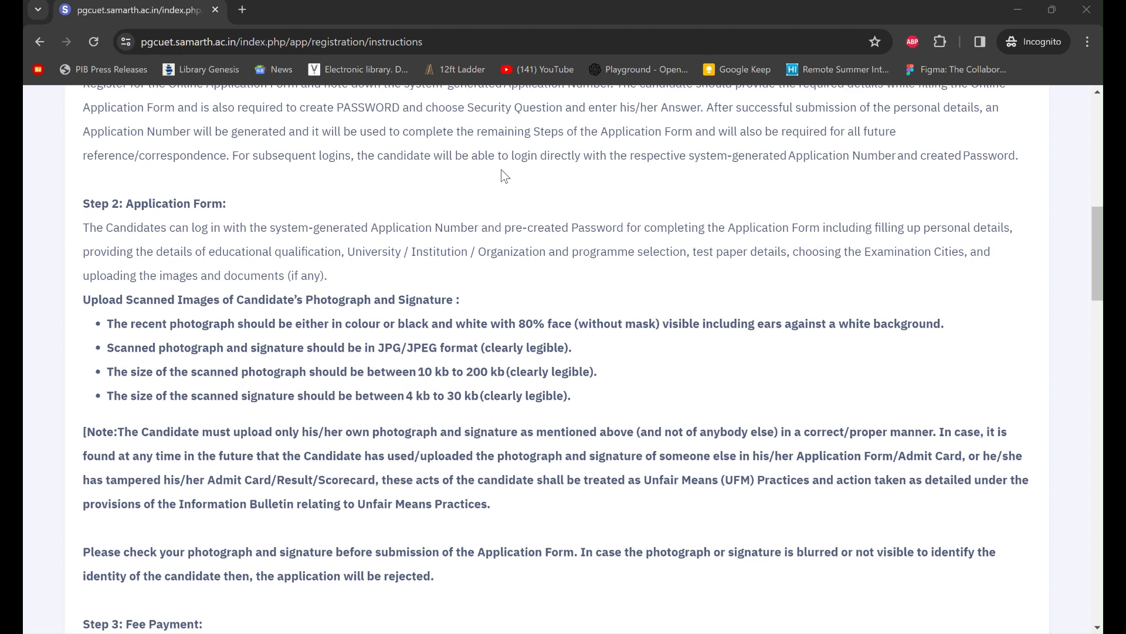
scroll(505, 177, "down", 1)
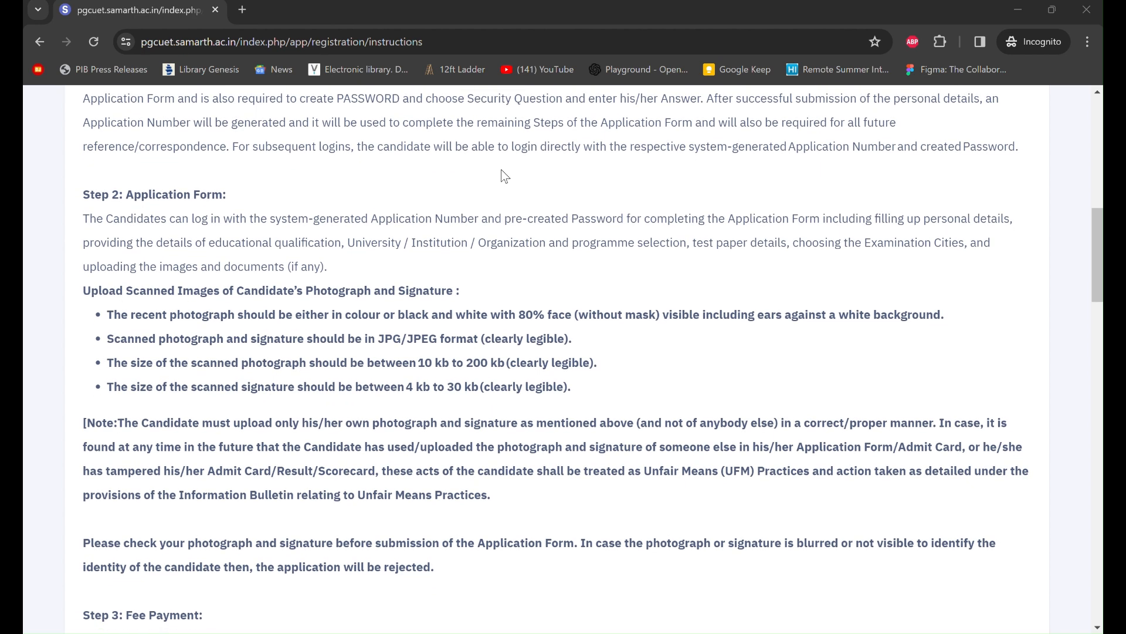
scroll(505, 177, "down", 1)
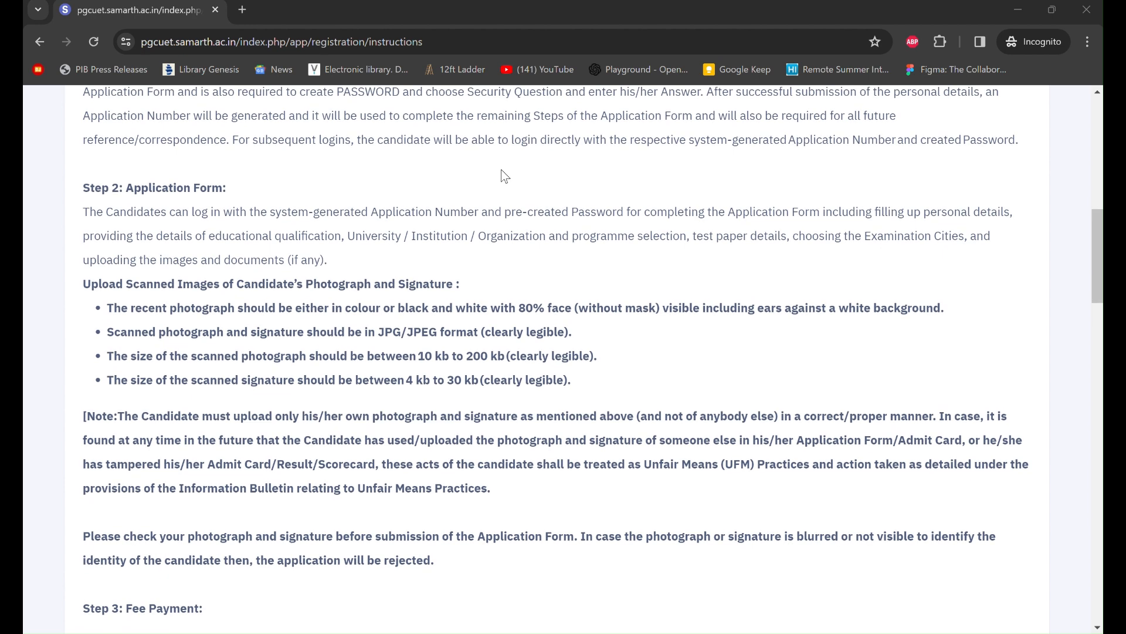
scroll(505, 177, "down", 1)
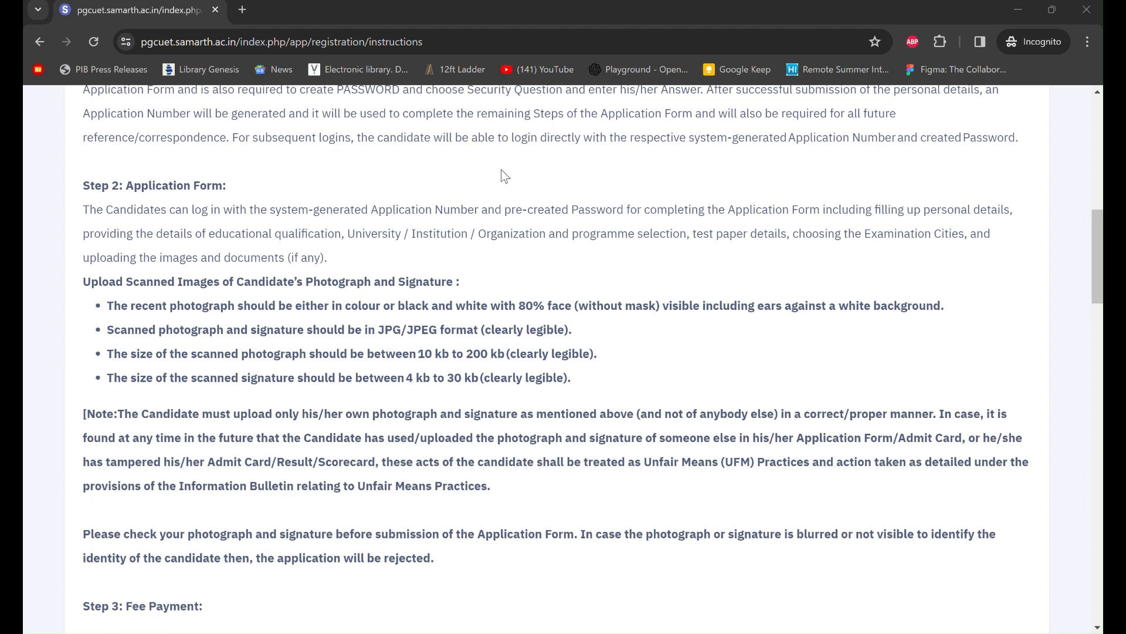
scroll(505, 177, "down", 1)
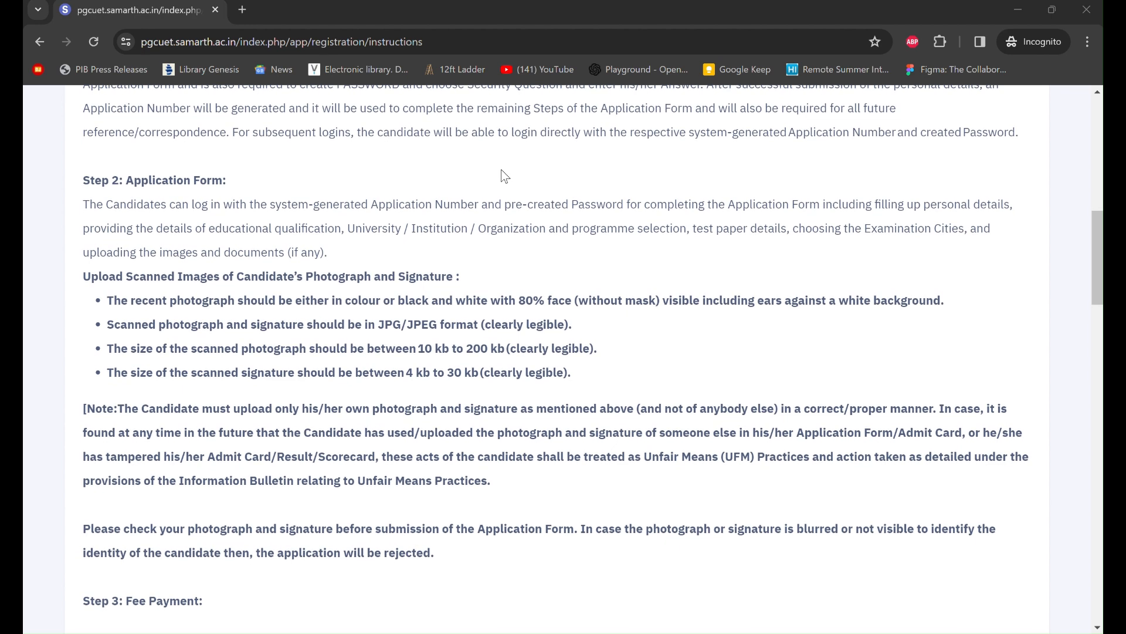
scroll(505, 176, "down", 1)
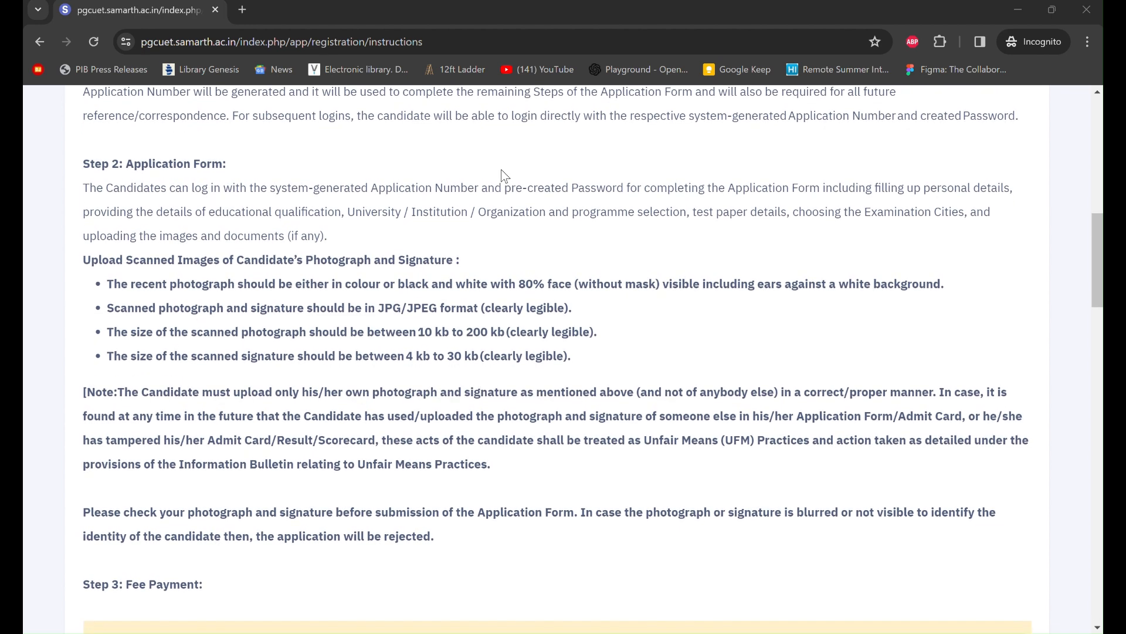
scroll(505, 176, "down", 1)
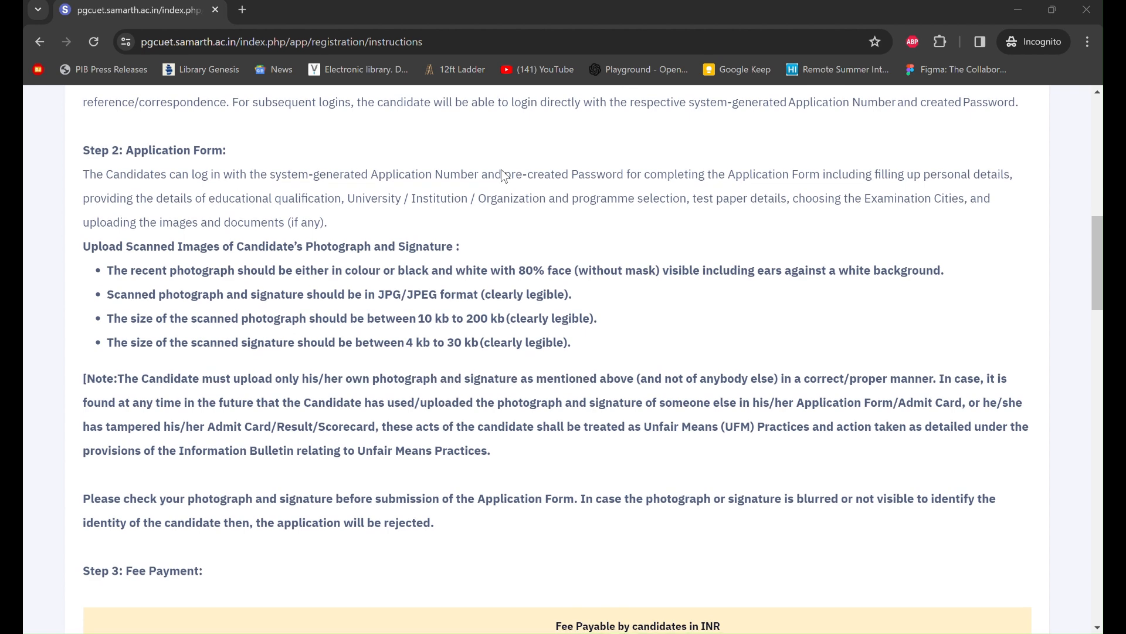
scroll(501, 170, "down", 1)
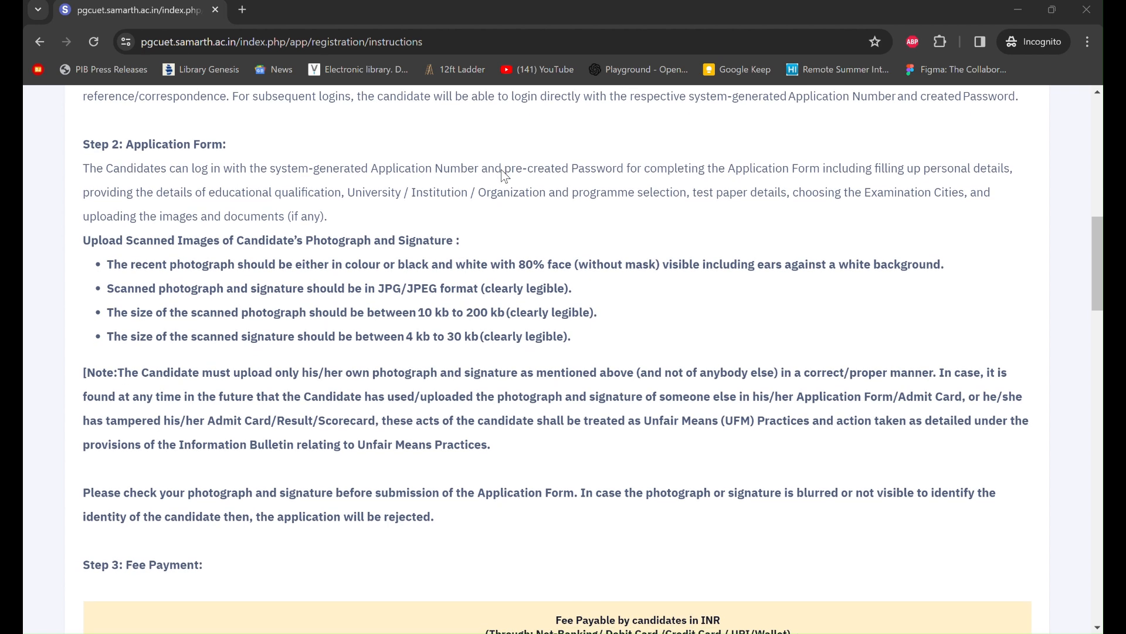
scroll(502, 170, "down", 1)
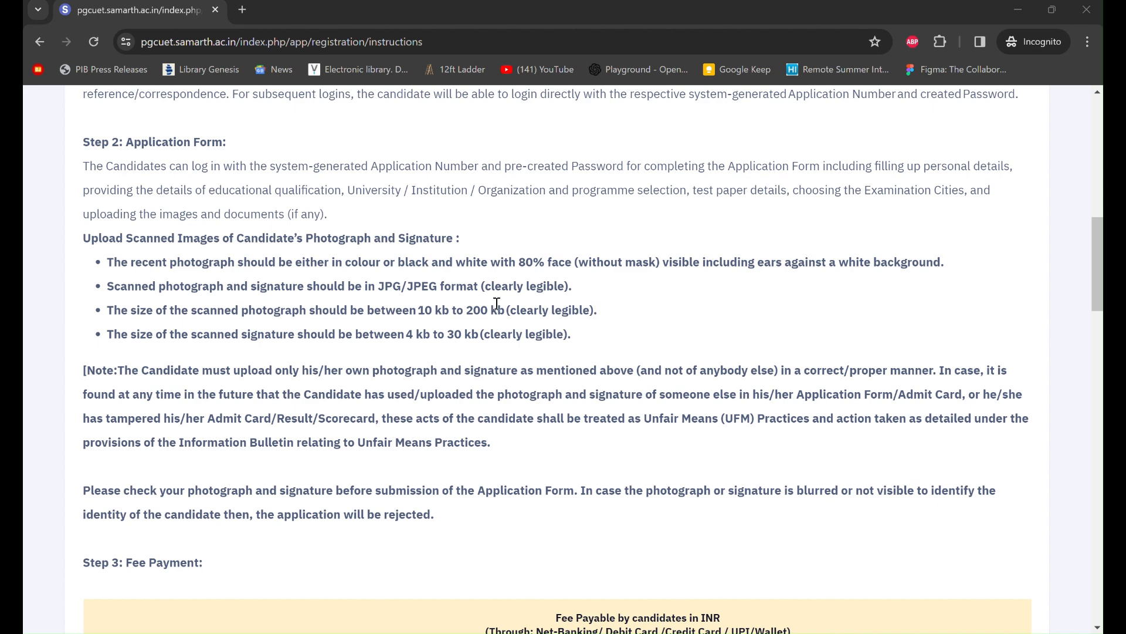
scroll(540, 329, "down", 1)
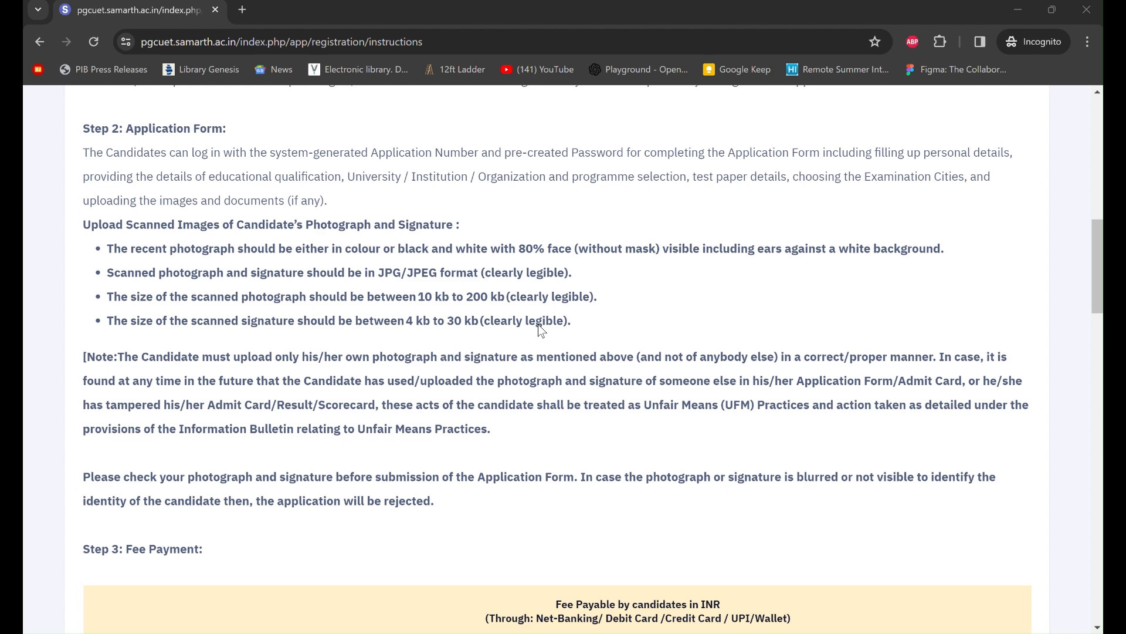
scroll(539, 326, "down", 1)
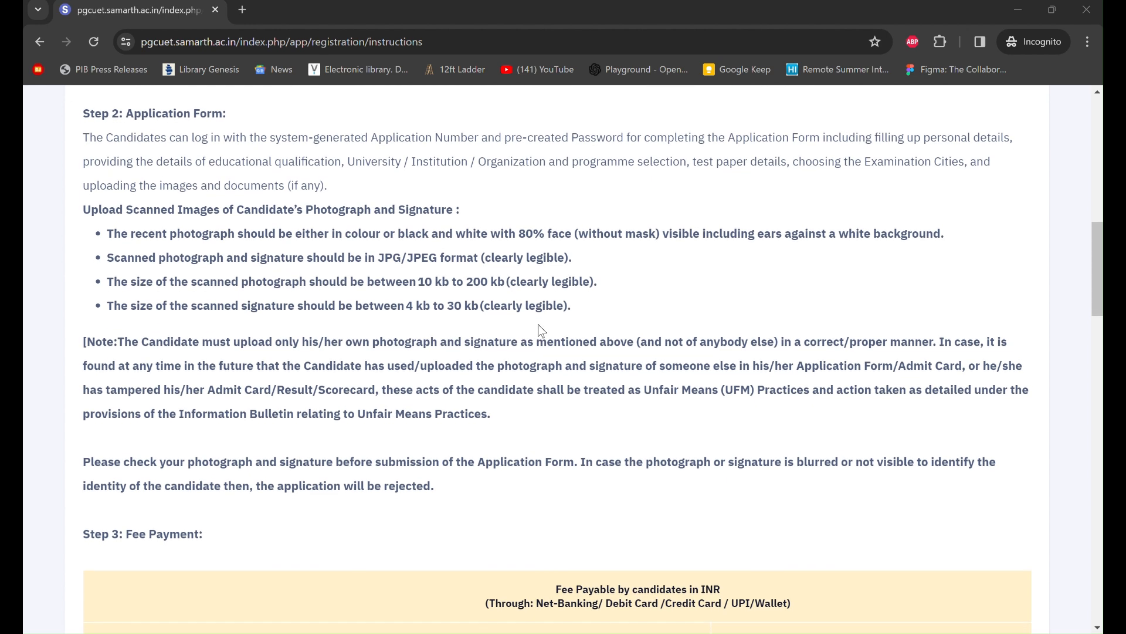
scroll(540, 330, "down", 1)
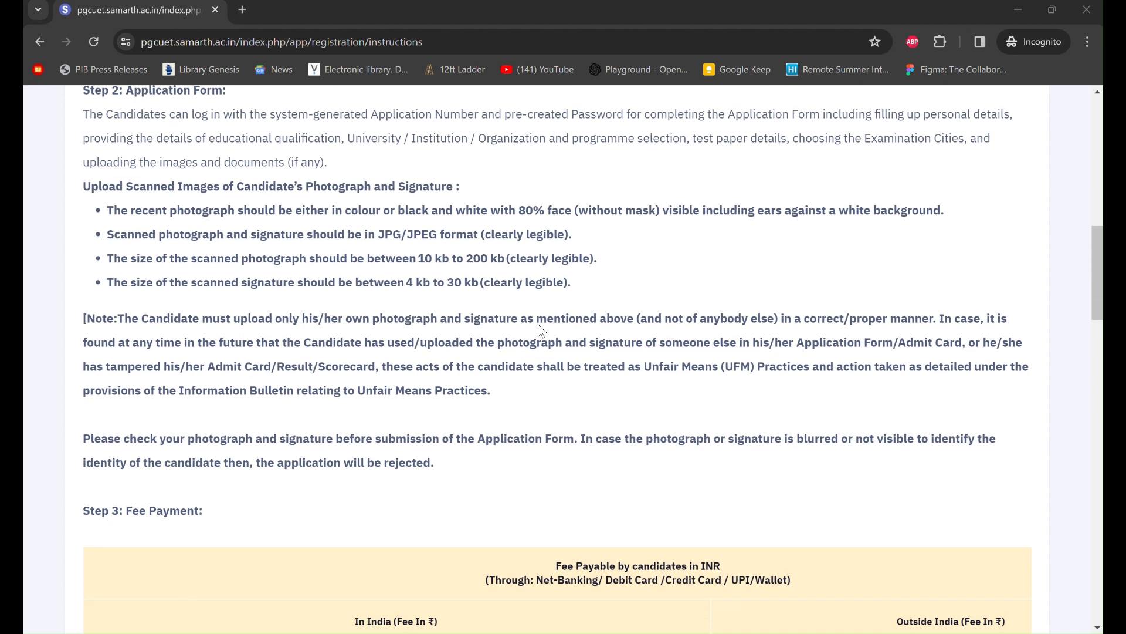
- Scroll through the remaining instructions down to the declaration at the bottom
scroll(540, 330, "down", 1)
scroll(541, 330, "down", 3)
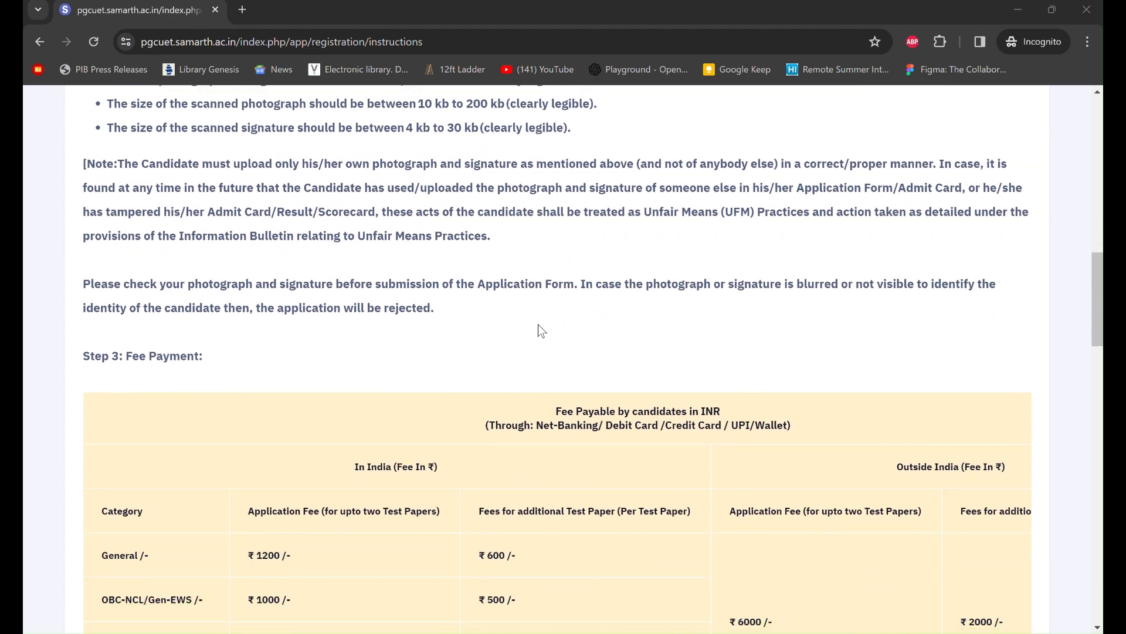
scroll(540, 330, "down", 2)
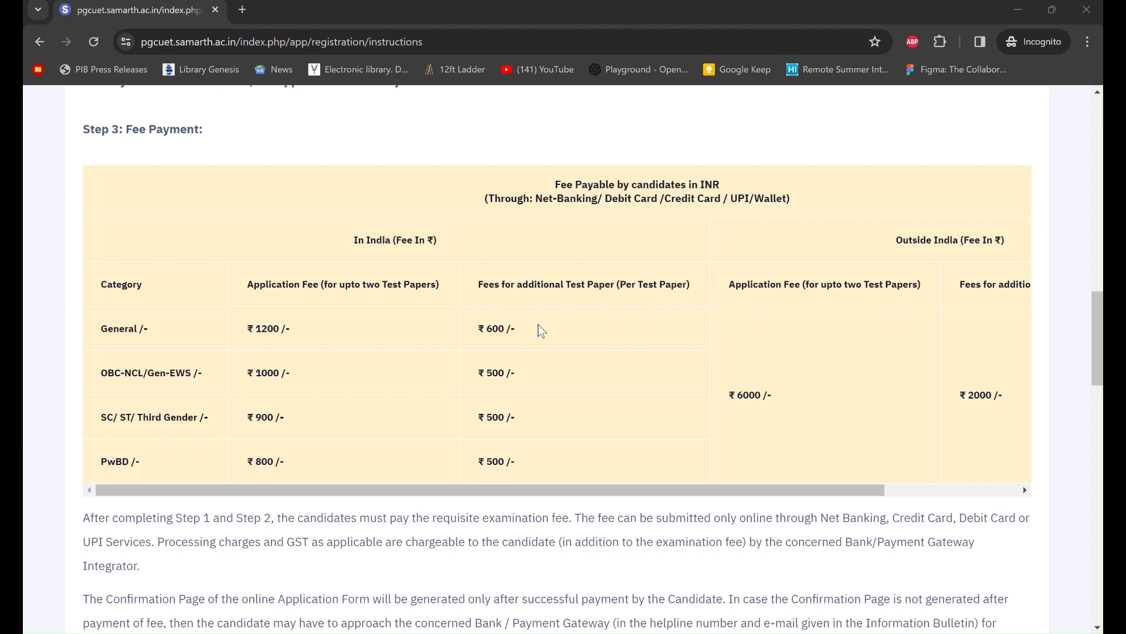
scroll(538, 326, "right", 3)
scroll(541, 331, "left", 3)
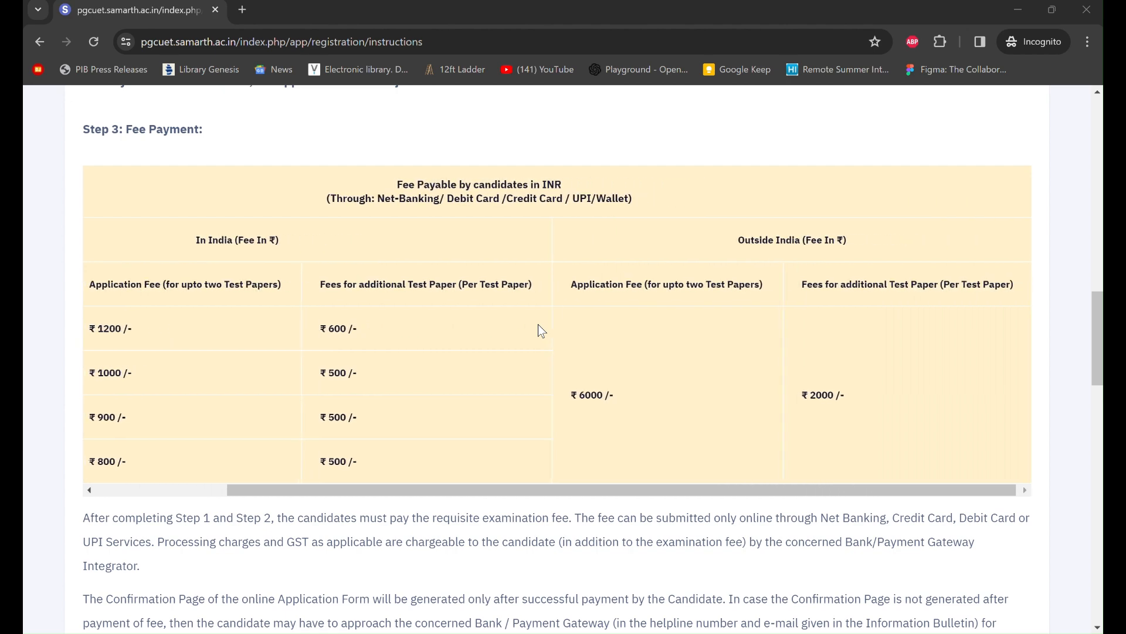
scroll(540, 331, "down", 1)
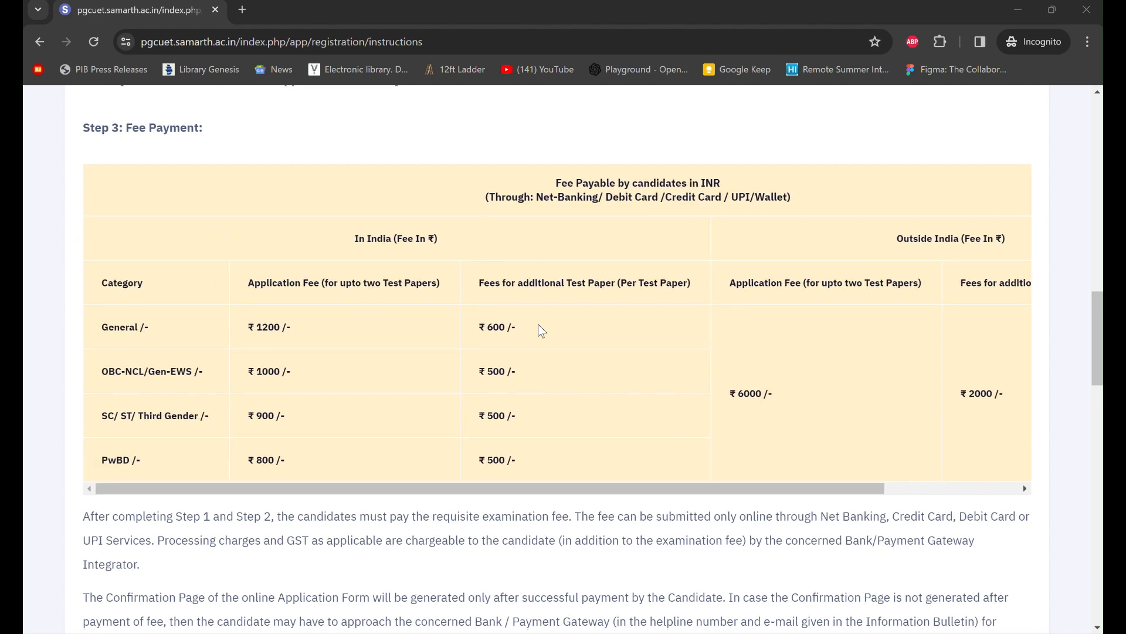
scroll(540, 330, "down", 1)
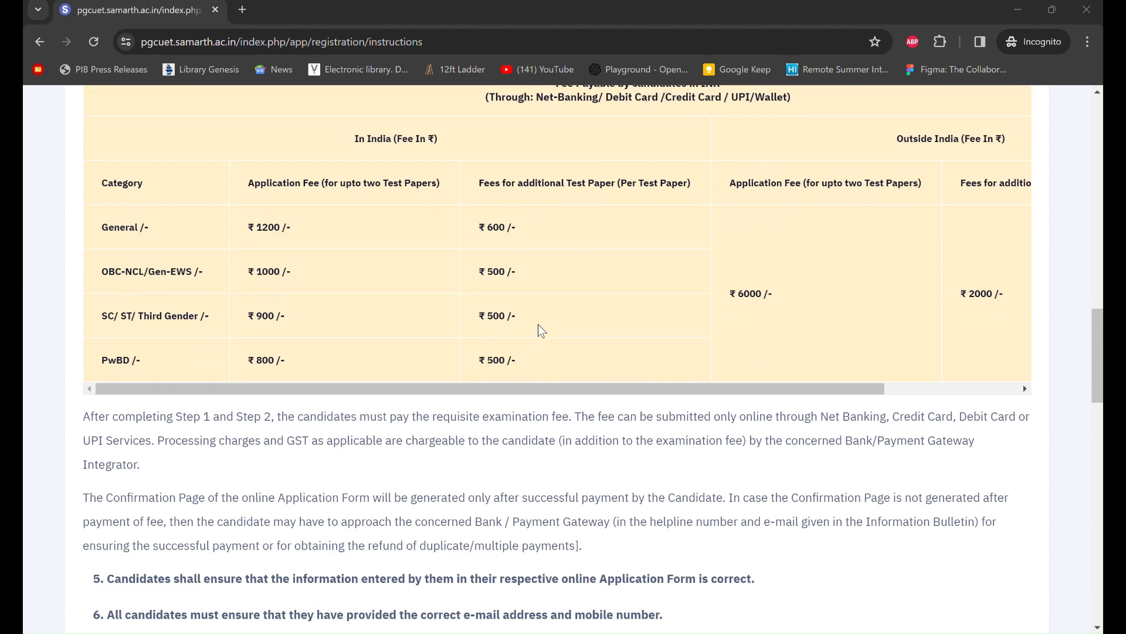
scroll(541, 331, "down", 1)
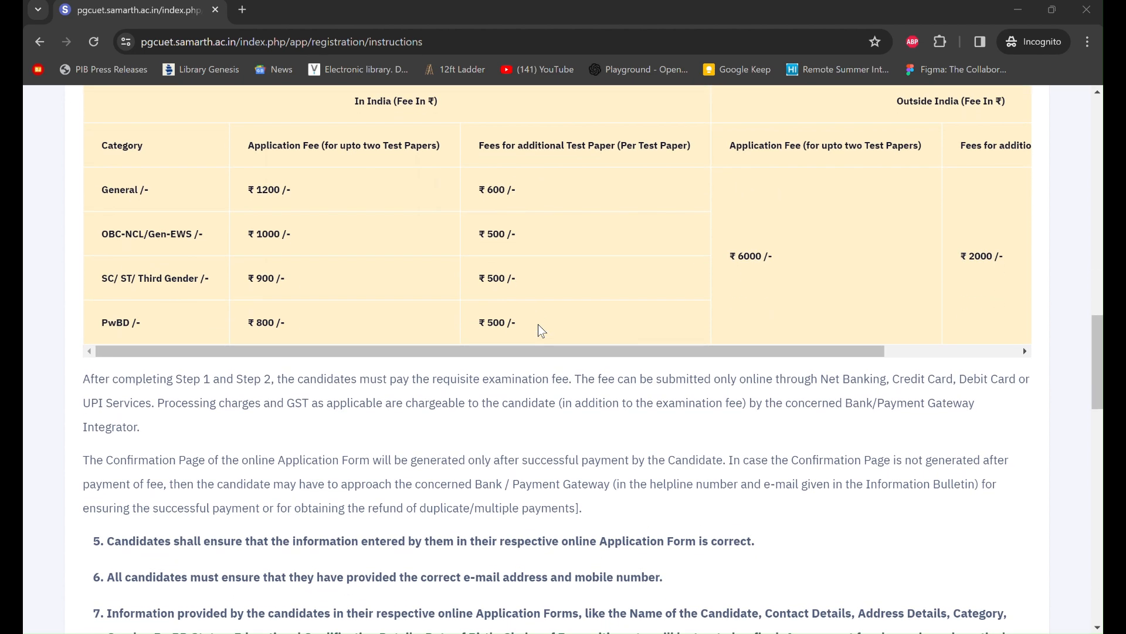
scroll(540, 330, "down", 4)
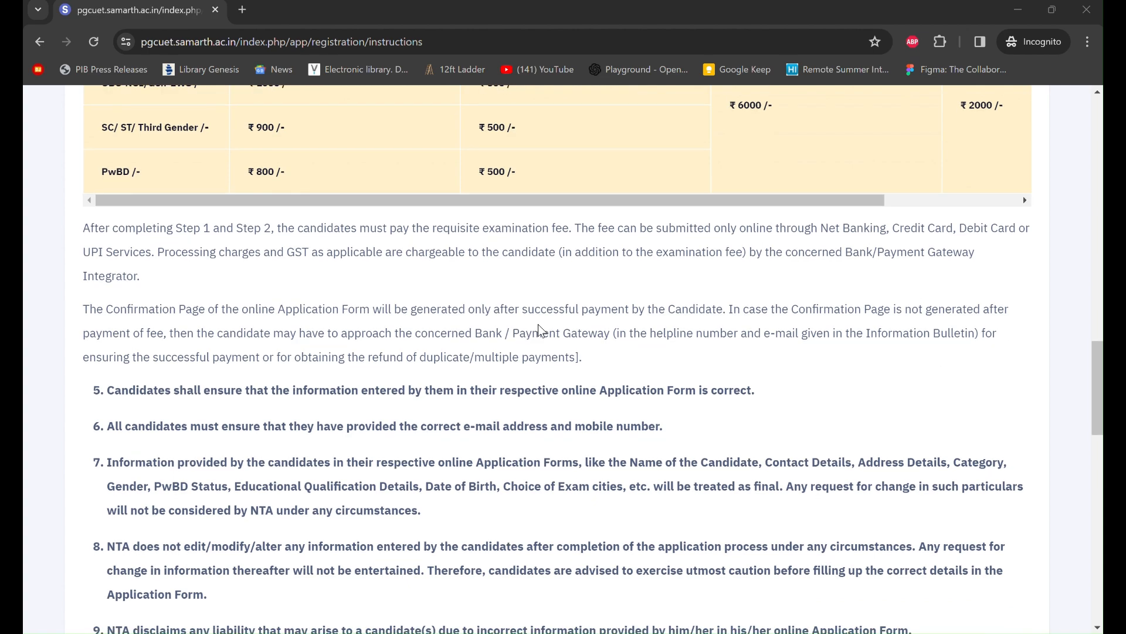
scroll(540, 330, "down", 4)
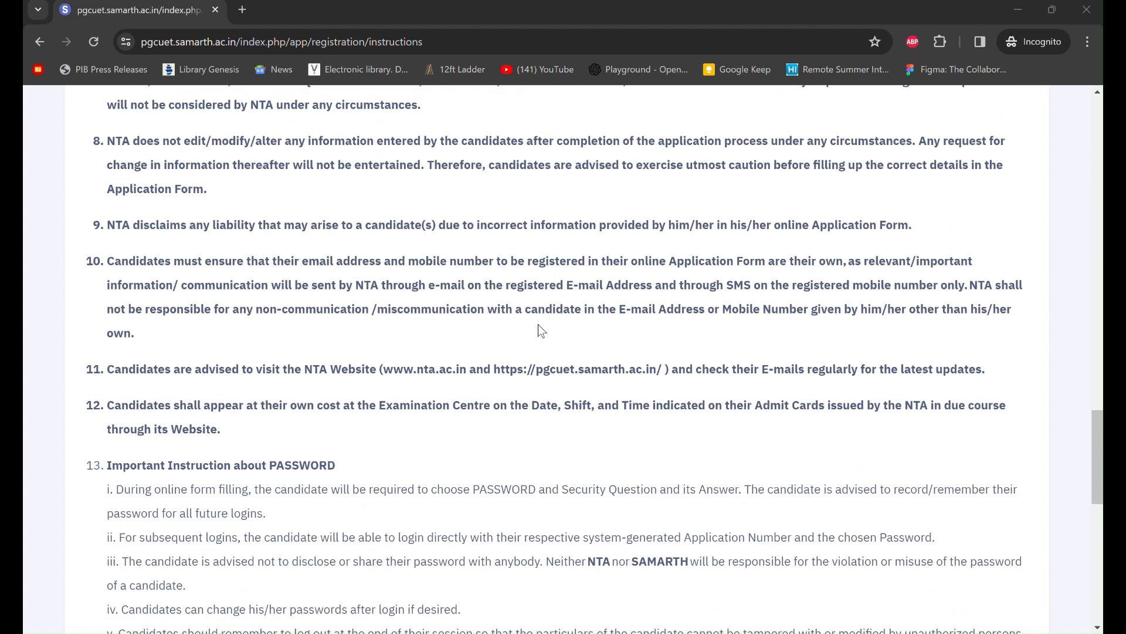
scroll(540, 330, "down", 1)
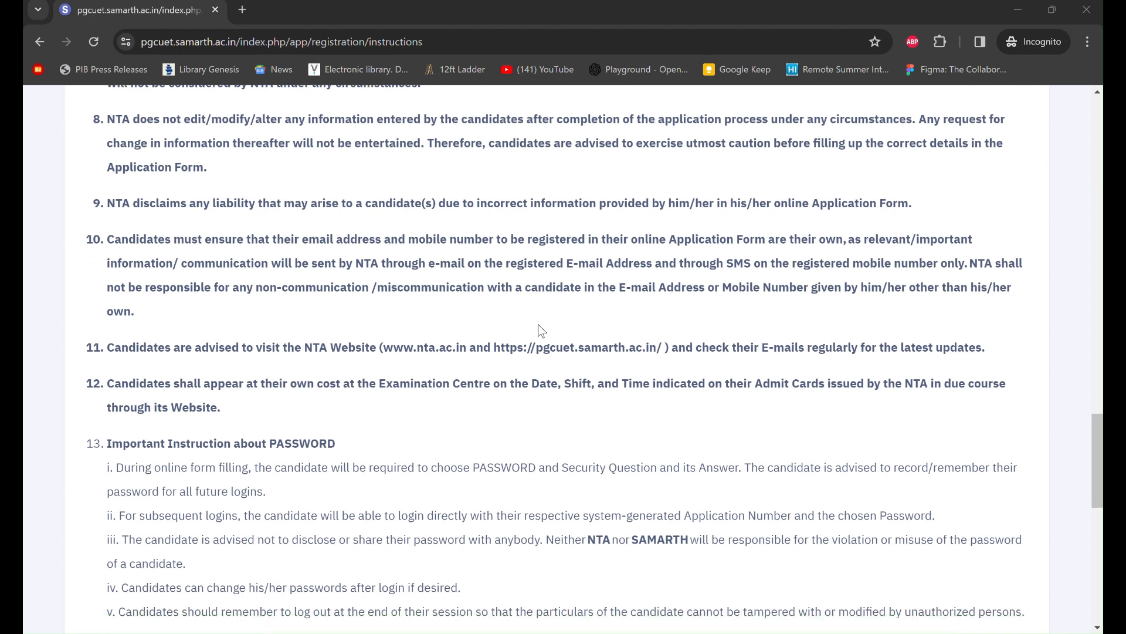
scroll(538, 326, "down", 2)
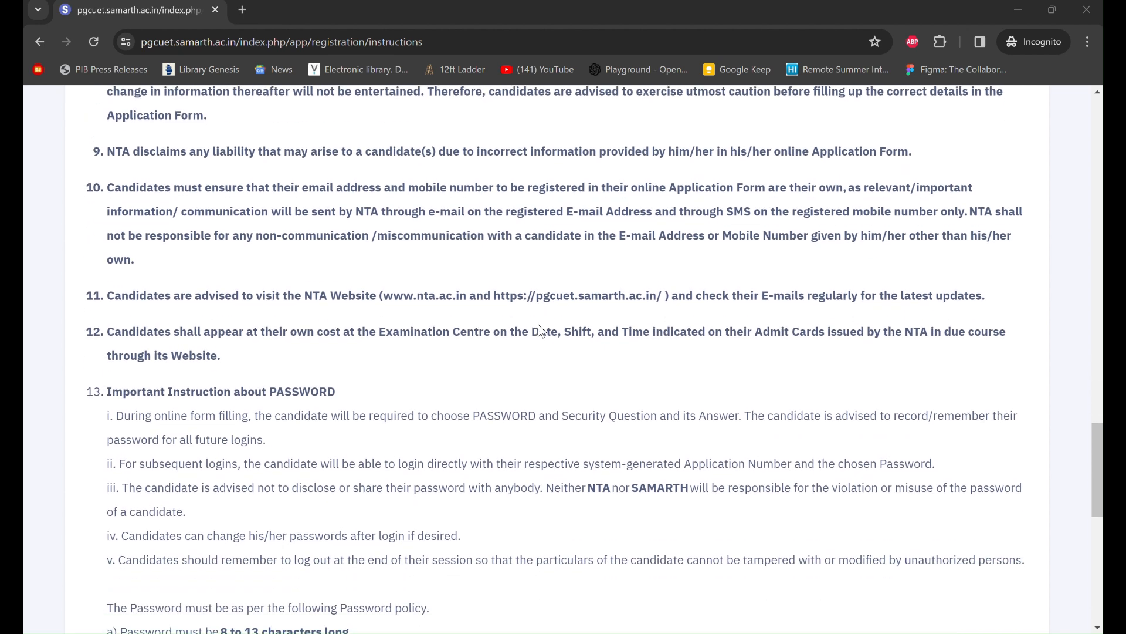
scroll(538, 325, "down", 1)
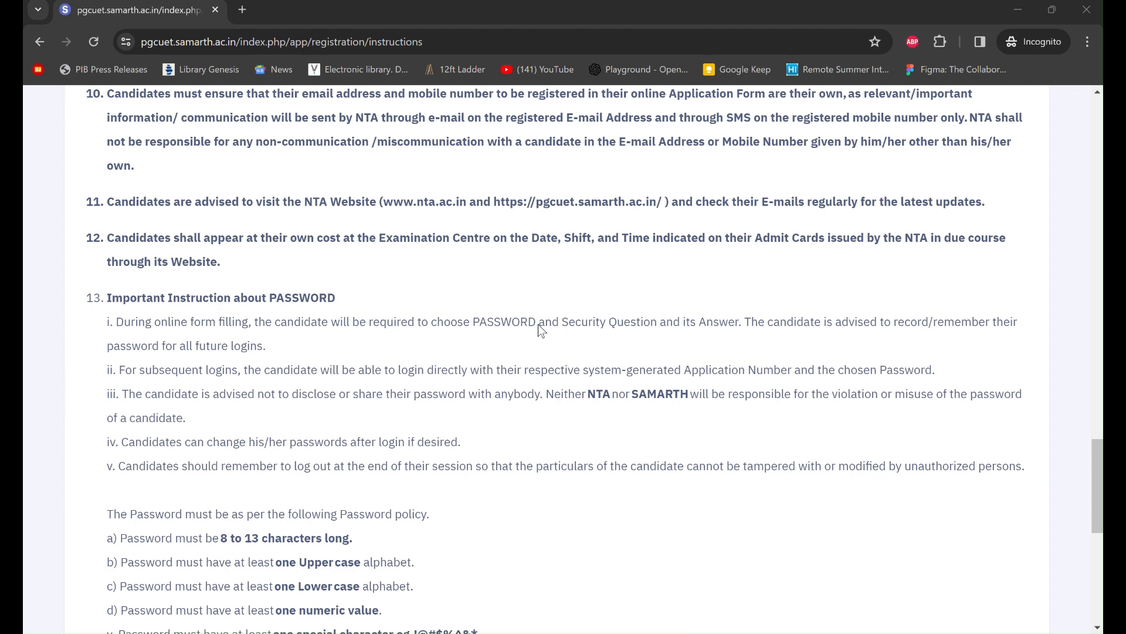
scroll(538, 325, "down", 1)
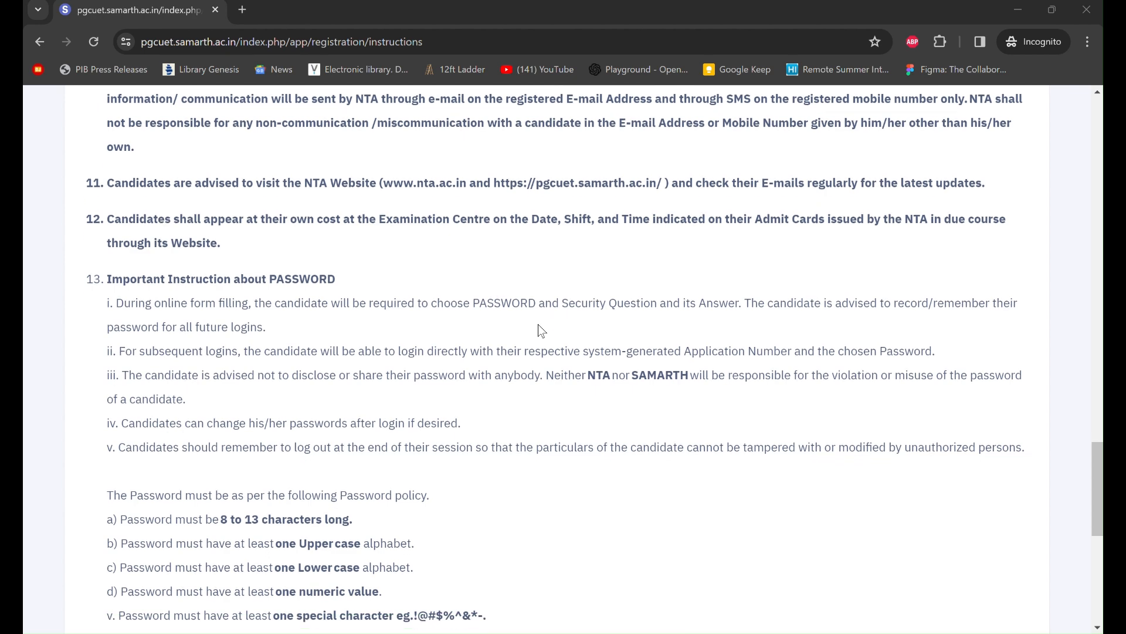
scroll(538, 325, "down", 1)
scroll(538, 325, "down", 1)
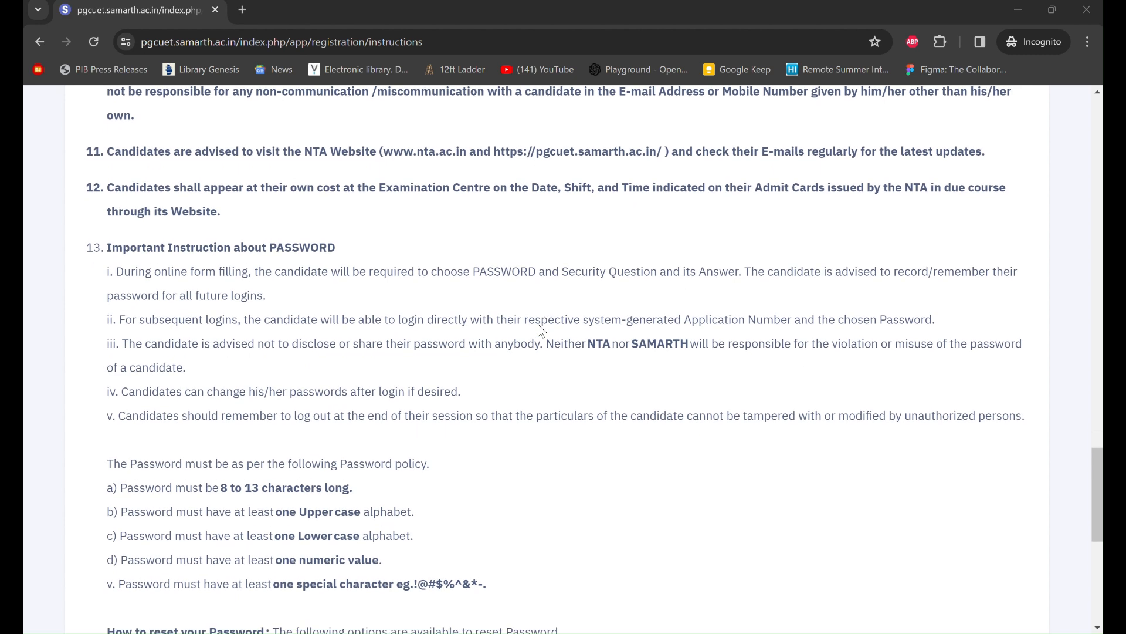
scroll(538, 325, "down", 5)
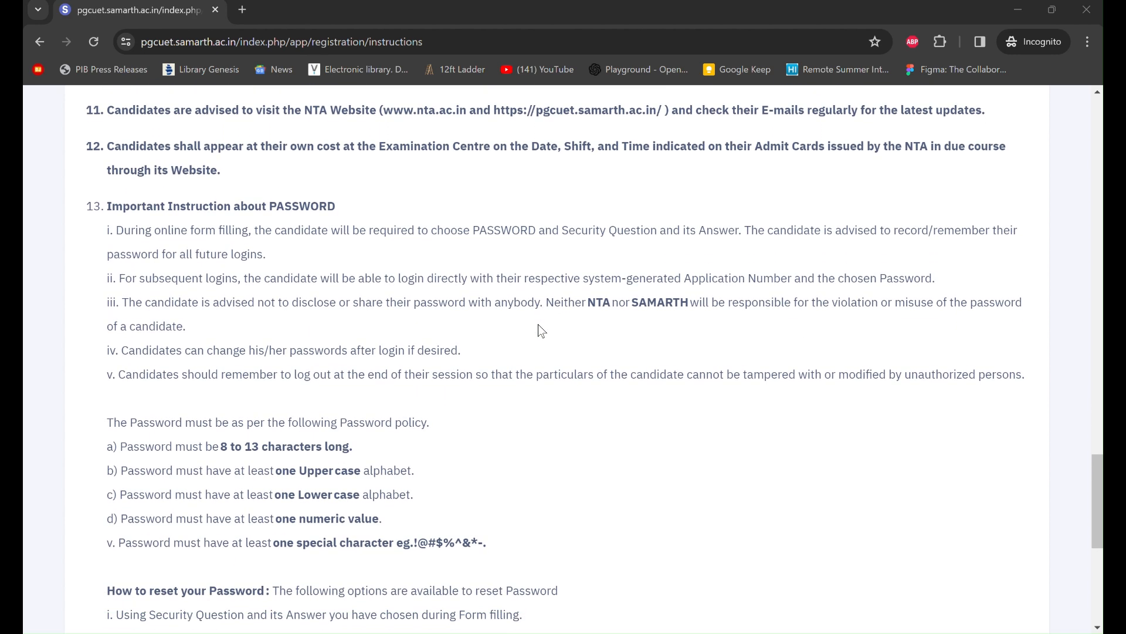
scroll(540, 329, "down", 2)
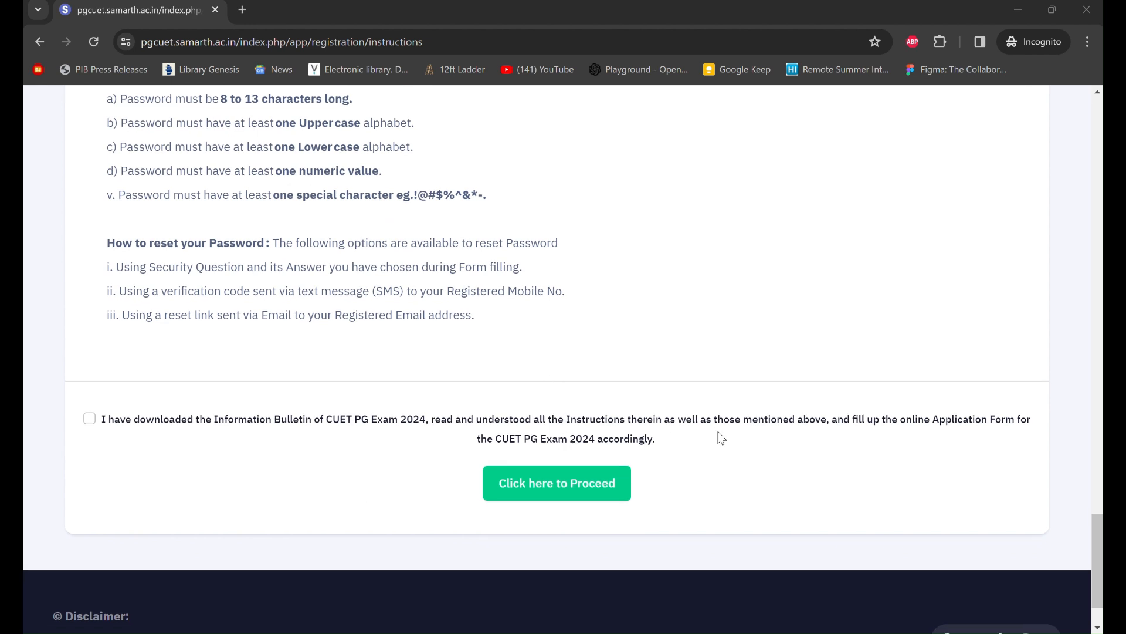
scroll(720, 437, "down", 1)
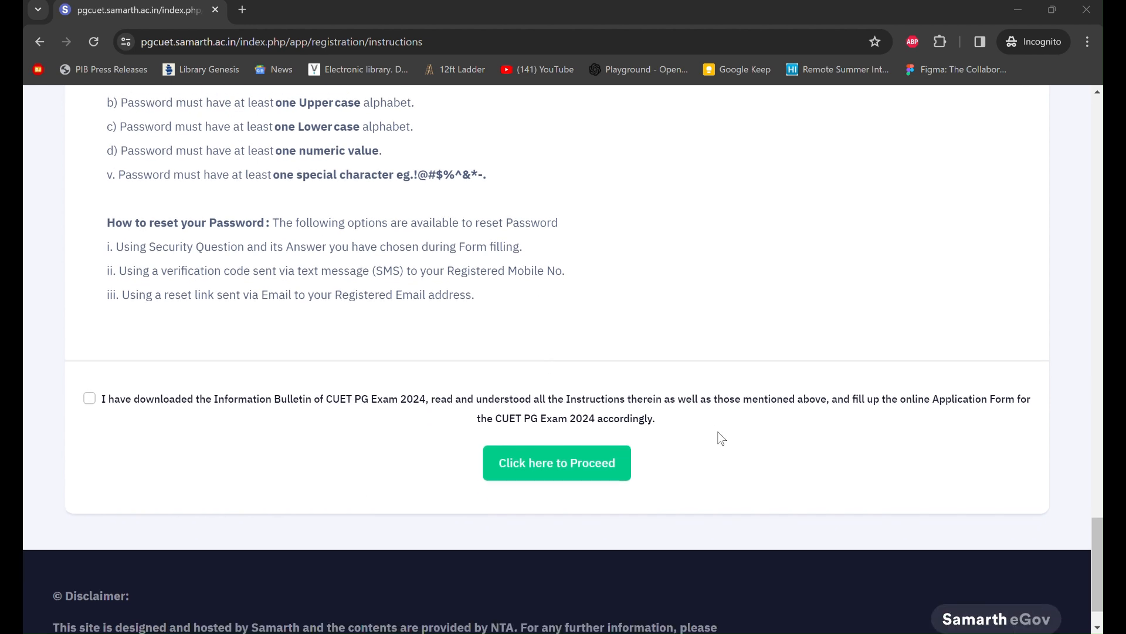
- Tick the instructions declaration checkbox and proceed to the Registration Form
left_click(577, 469)
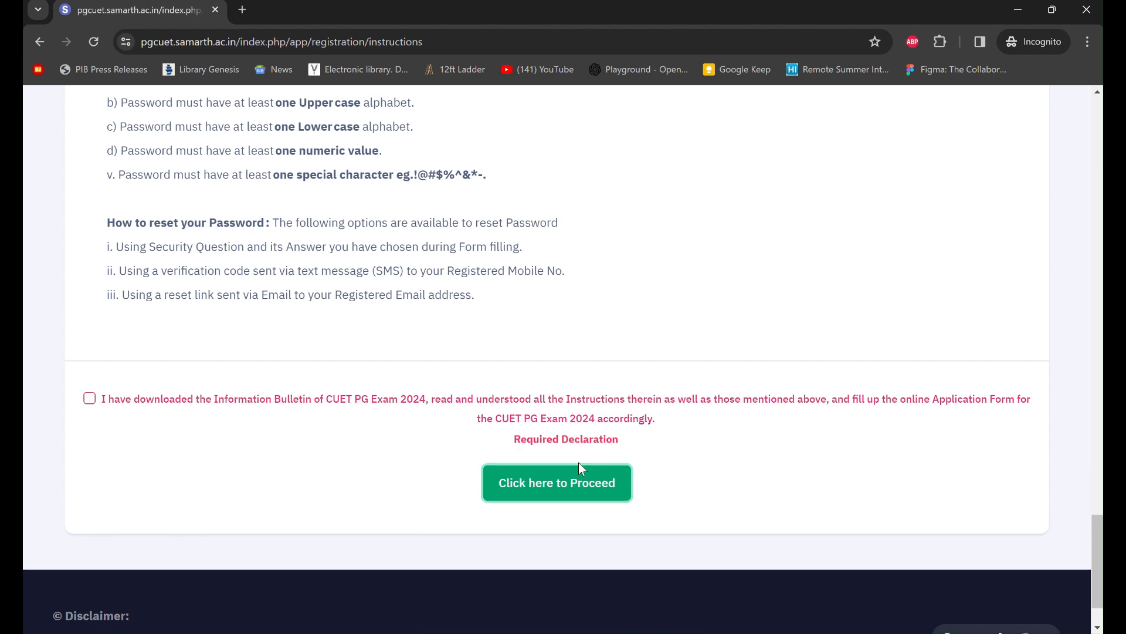
left_click(90, 399)
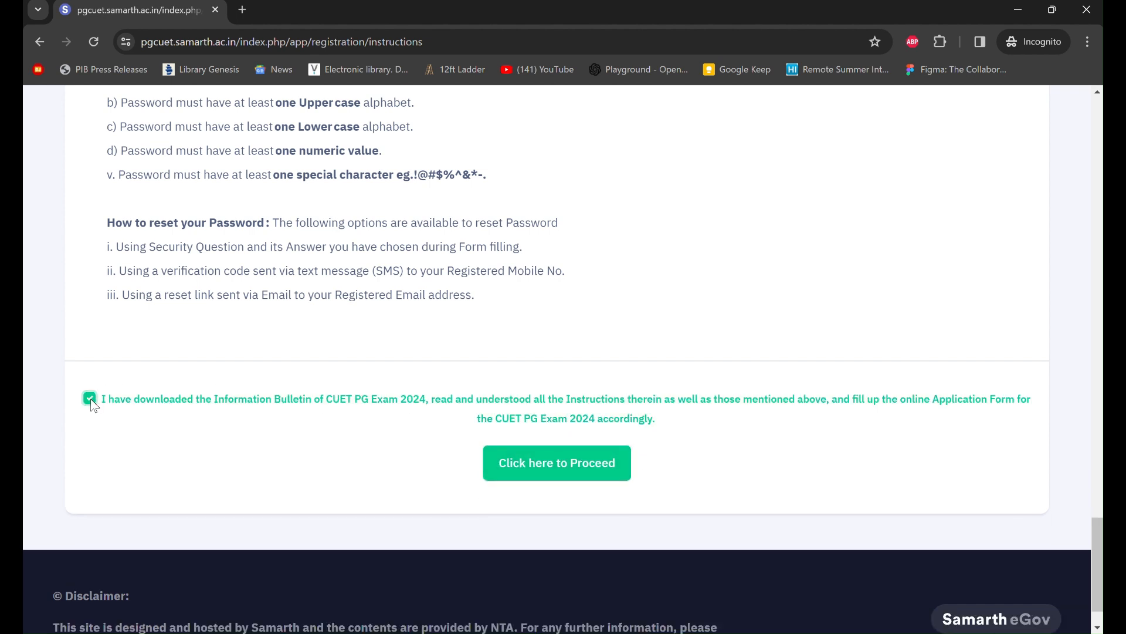
left_click(553, 472)
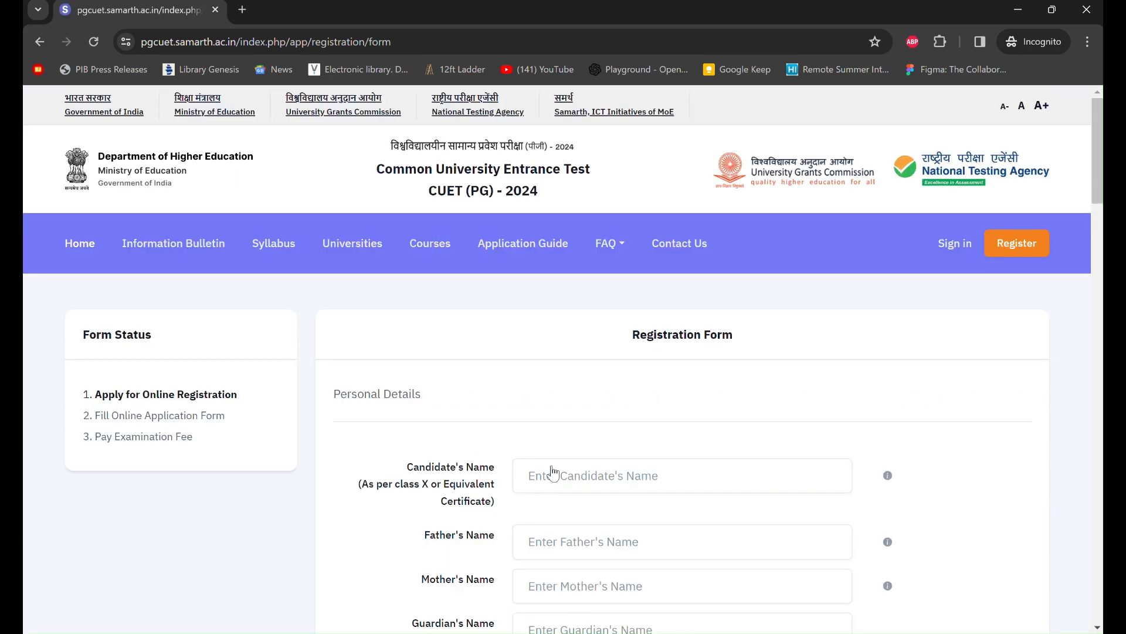
- Enter the candidate's name, removing the stray trailing characters
scroll(650, 472, "down", 3)
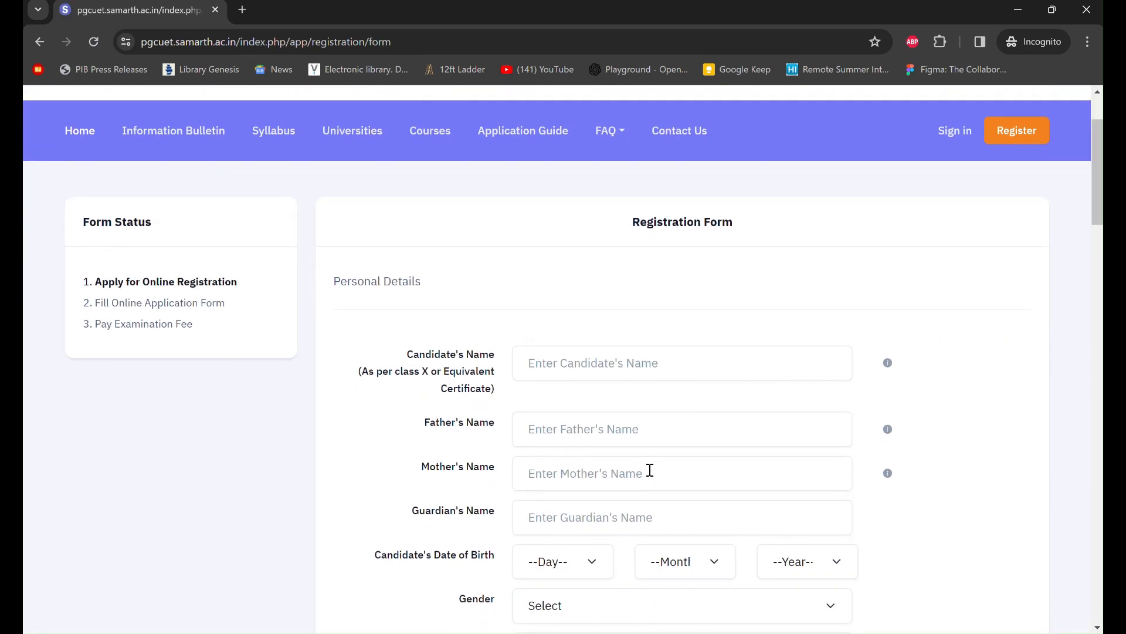
scroll(652, 475, "down", 1)
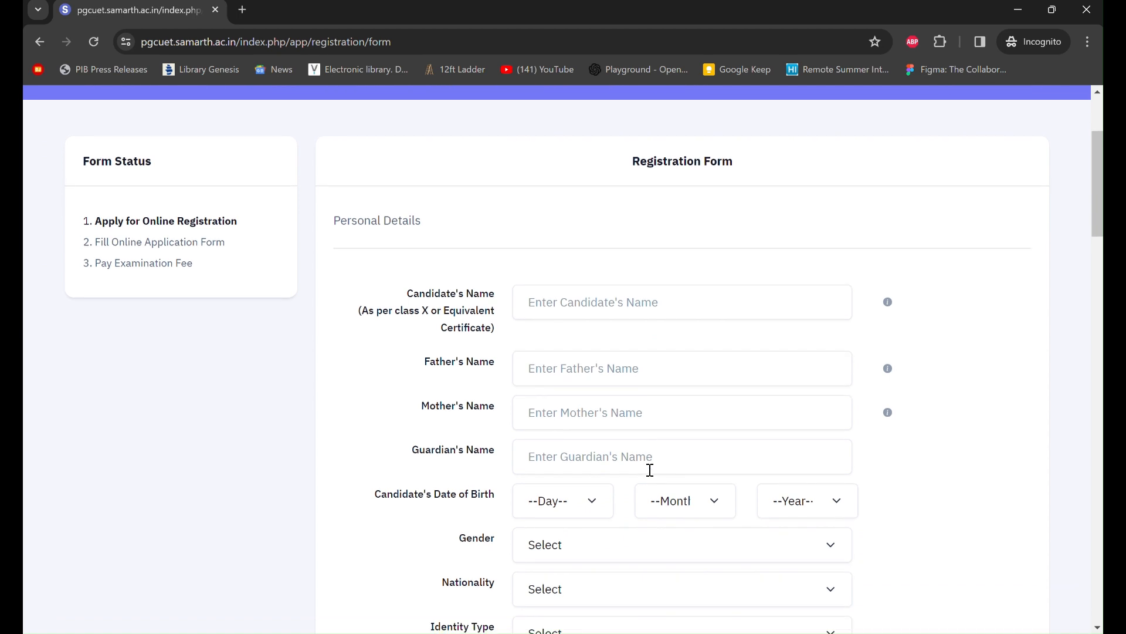
scroll(652, 476, "down", 1)
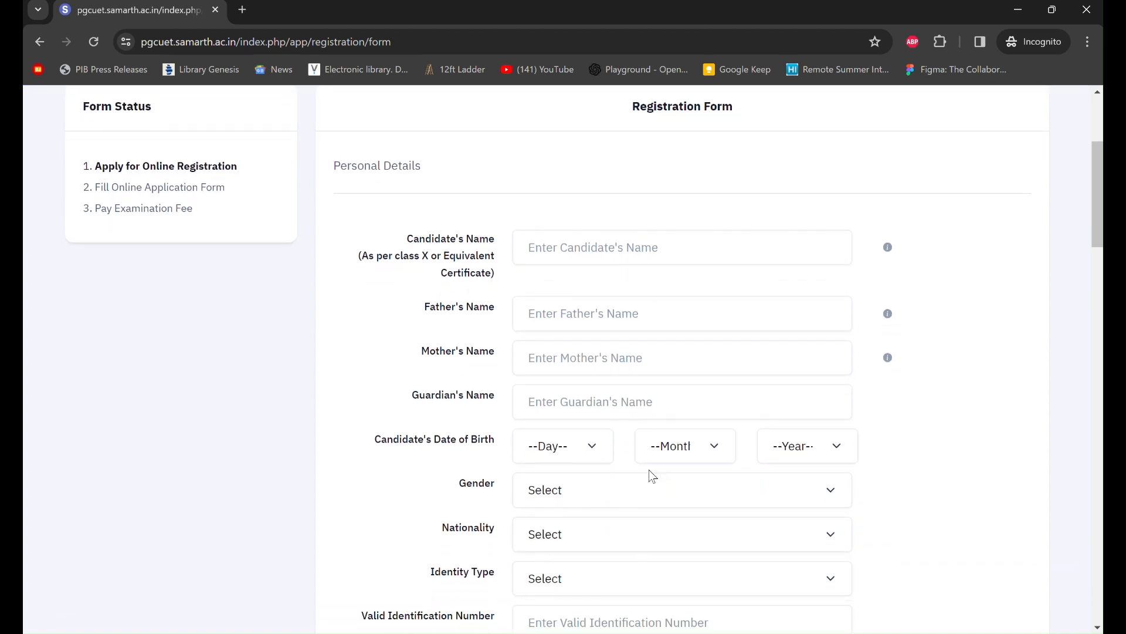
scroll(652, 475, "down", 1)
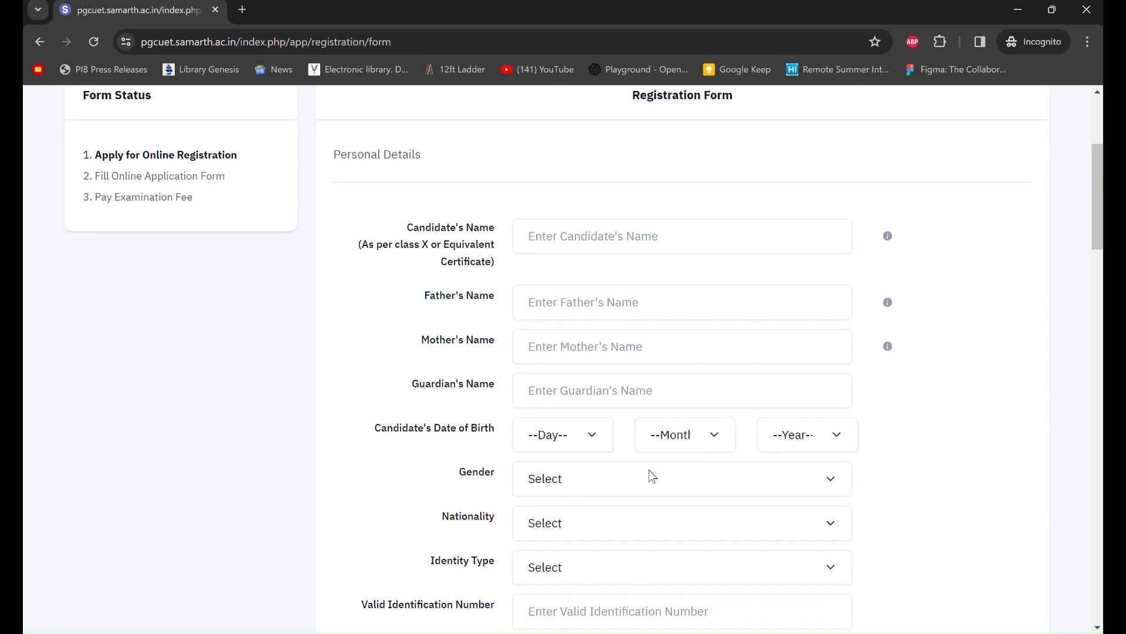
left_click(664, 235)
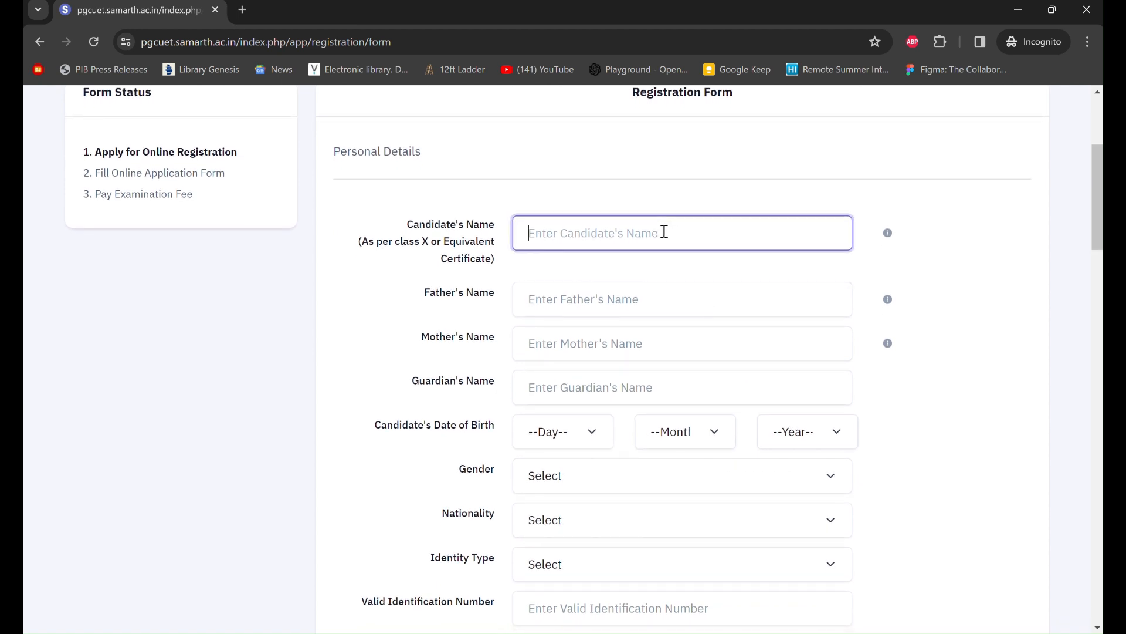
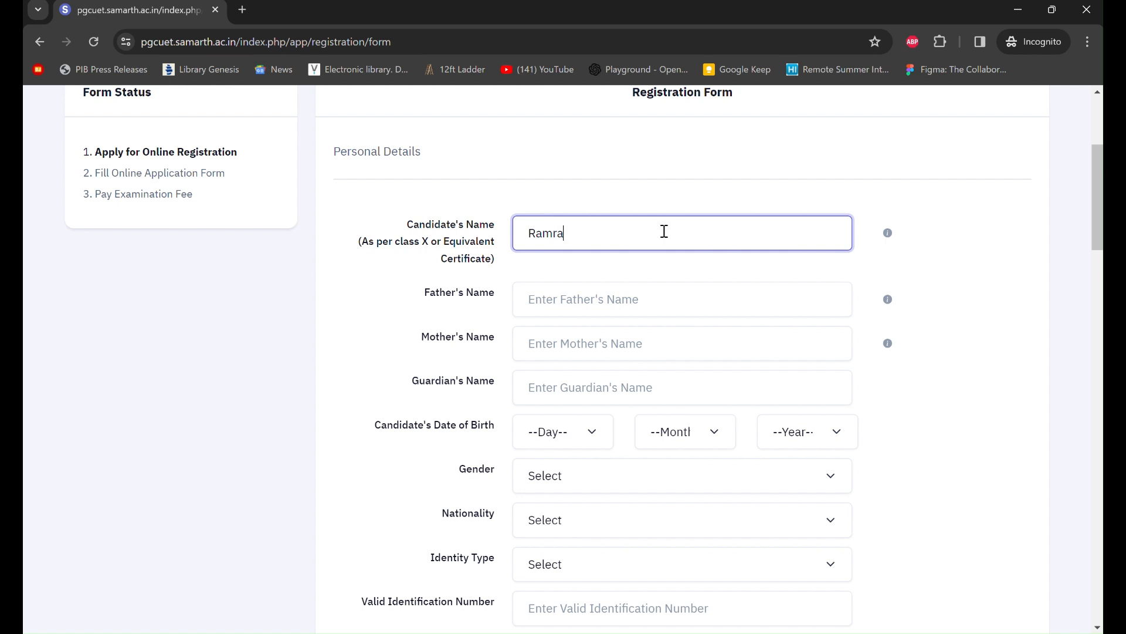
- Fill in the father's and mother's names, then move to the Guardian's Name field
left_click(574, 308)
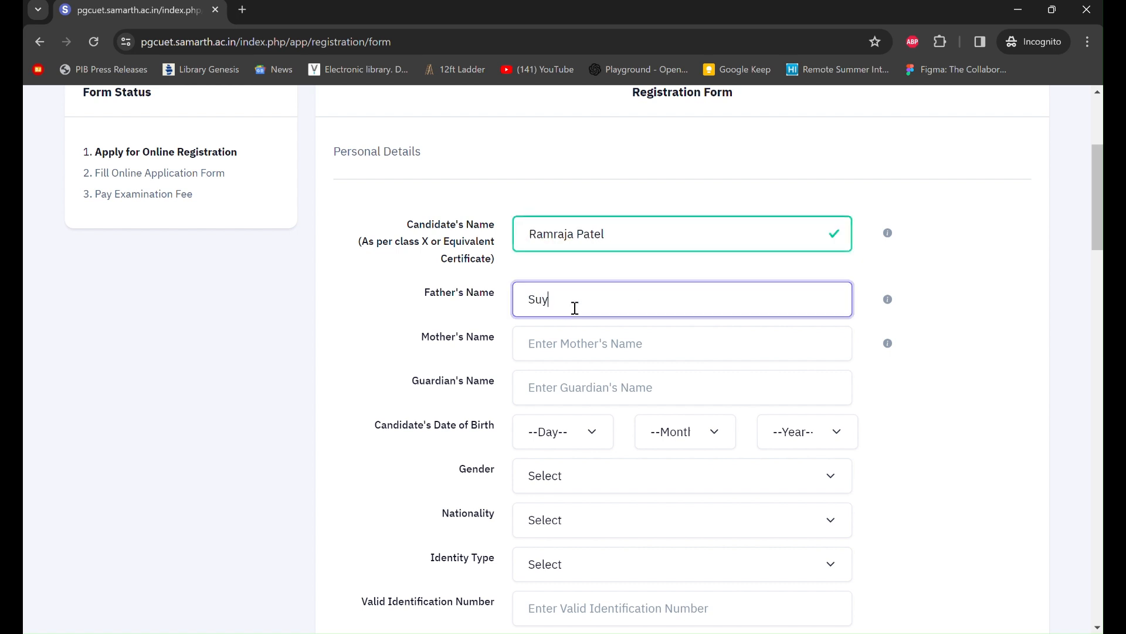
scroll(593, 299, "down", 1)
left_click(610, 300)
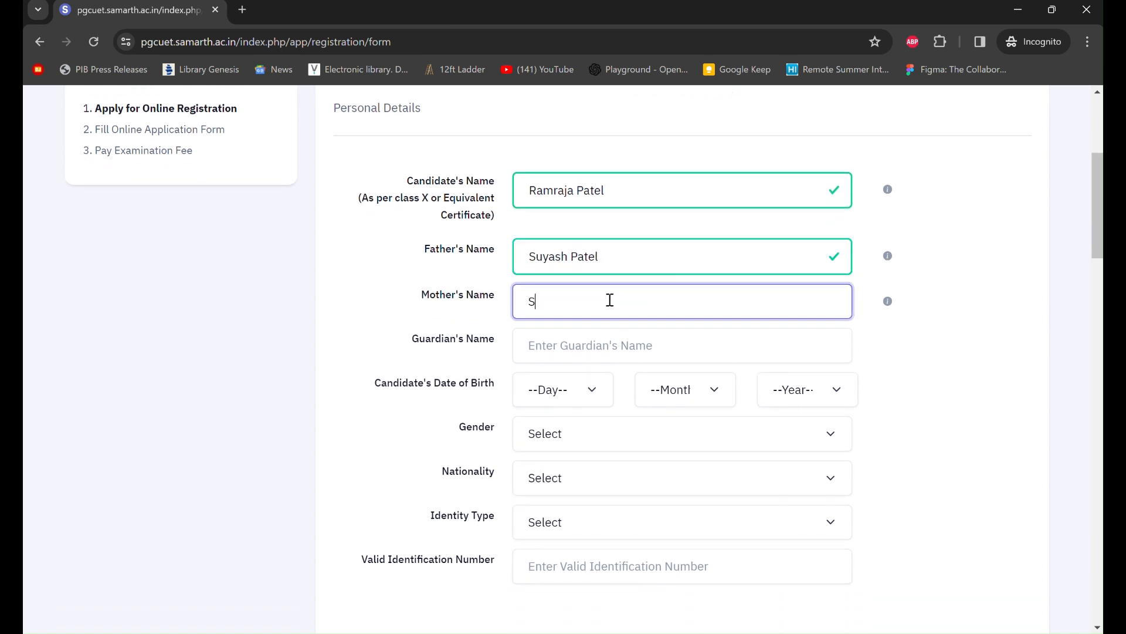
scroll(610, 298, "down", 1)
left_click(621, 302)
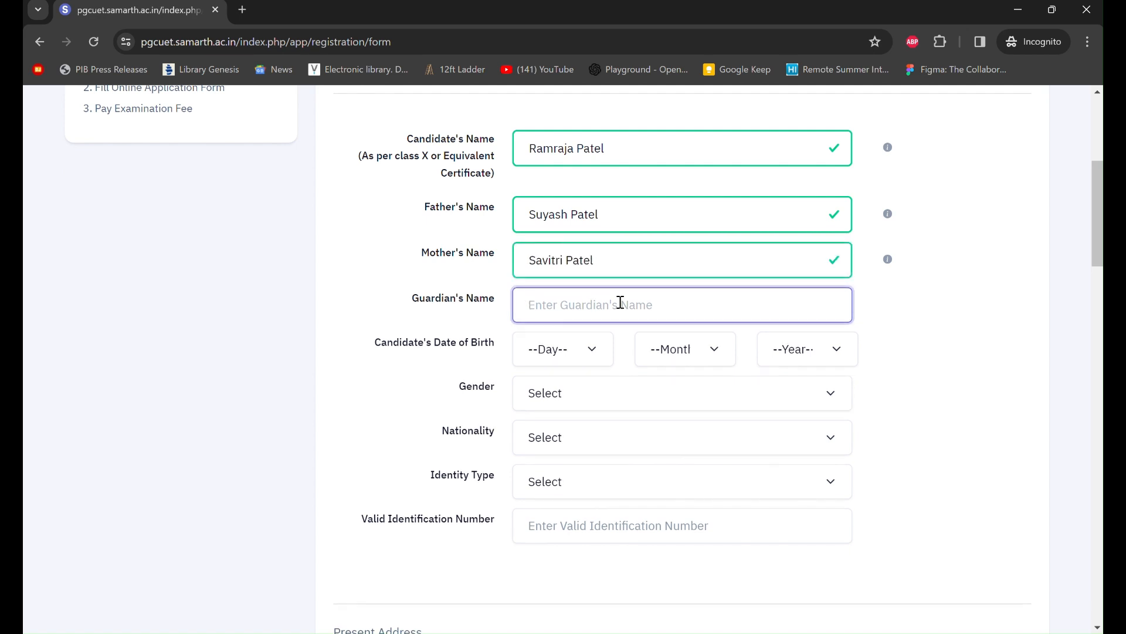
scroll(621, 305, "down", 2)
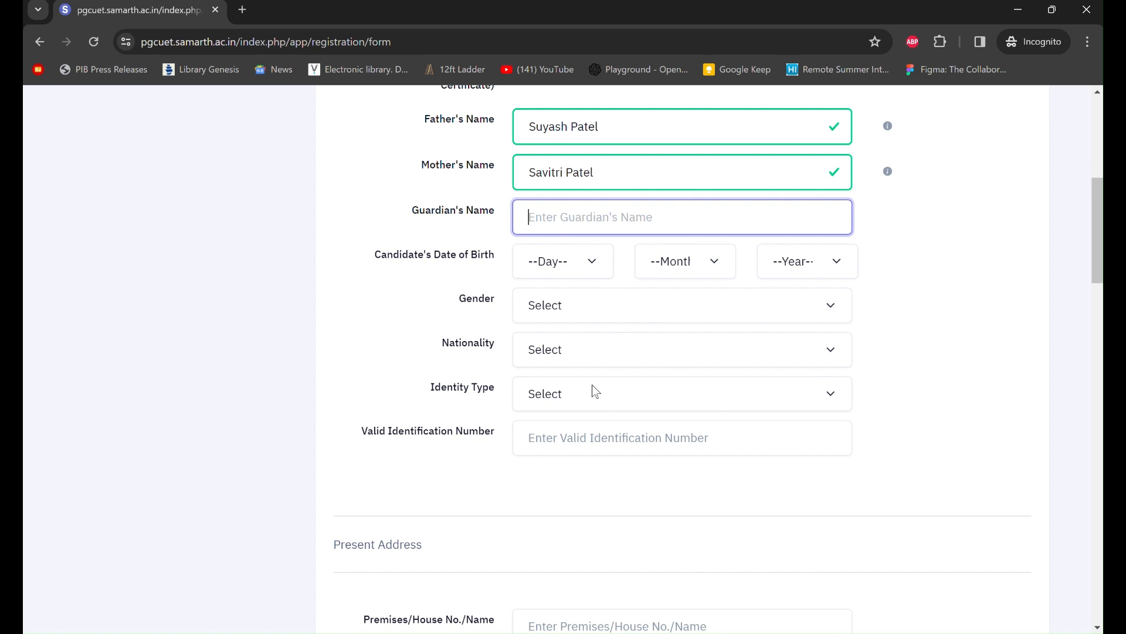
scroll(593, 388, "down", 1)
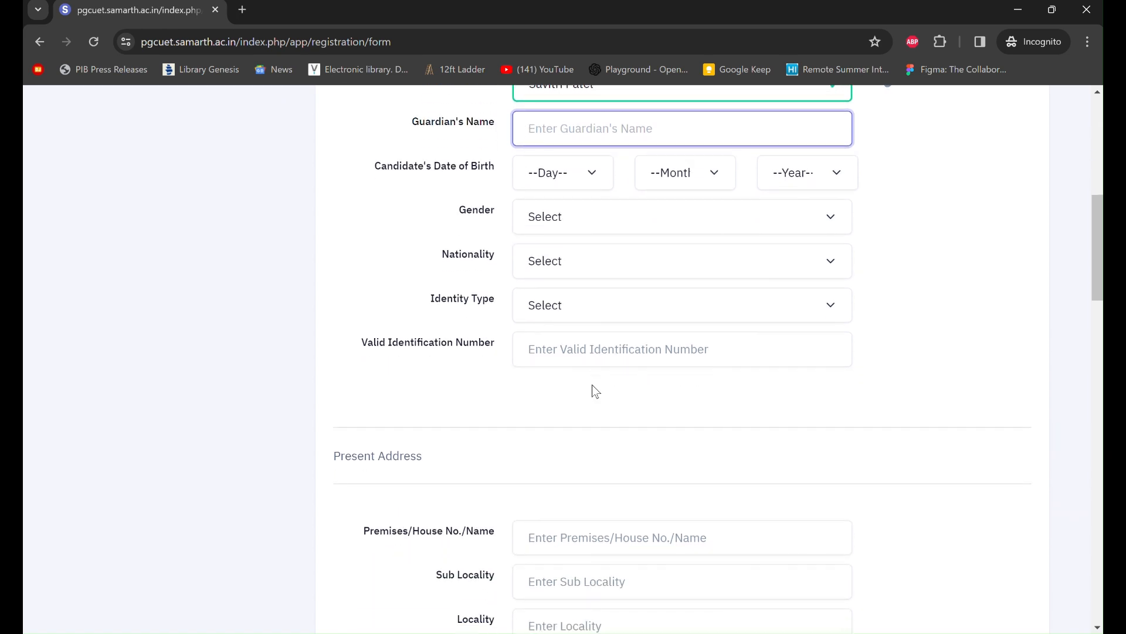
- Enter a test value in the Pincode field and leave the Email field empty
scroll(592, 385, "up", 2)
scroll(592, 385, "up", 2)
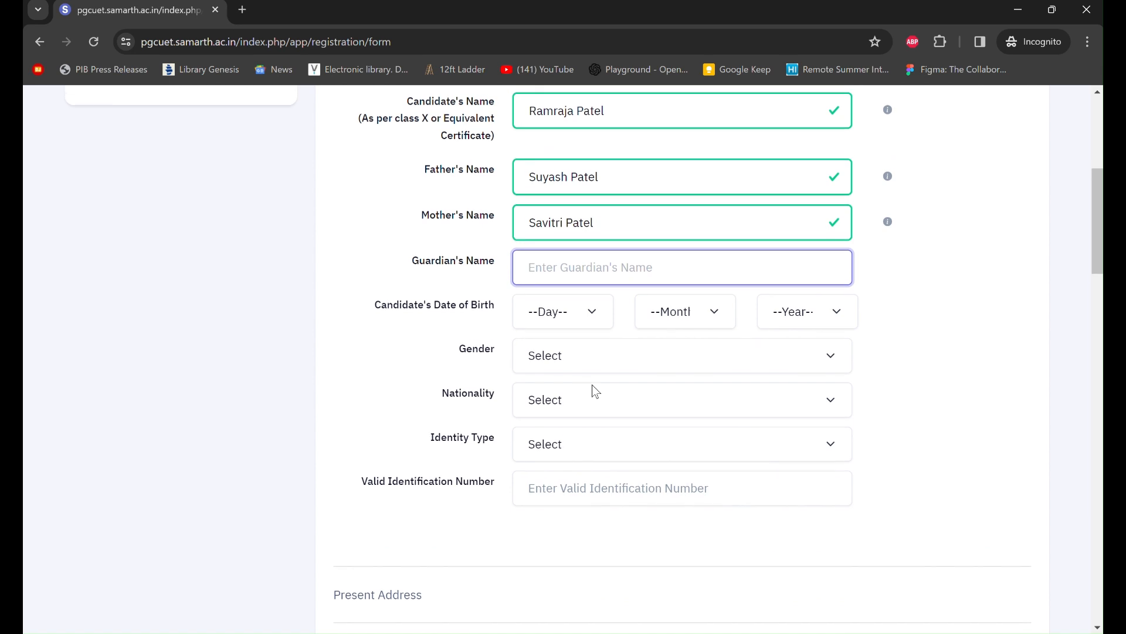
scroll(645, 331, "down", 2)
scroll(645, 331, "down", 1)
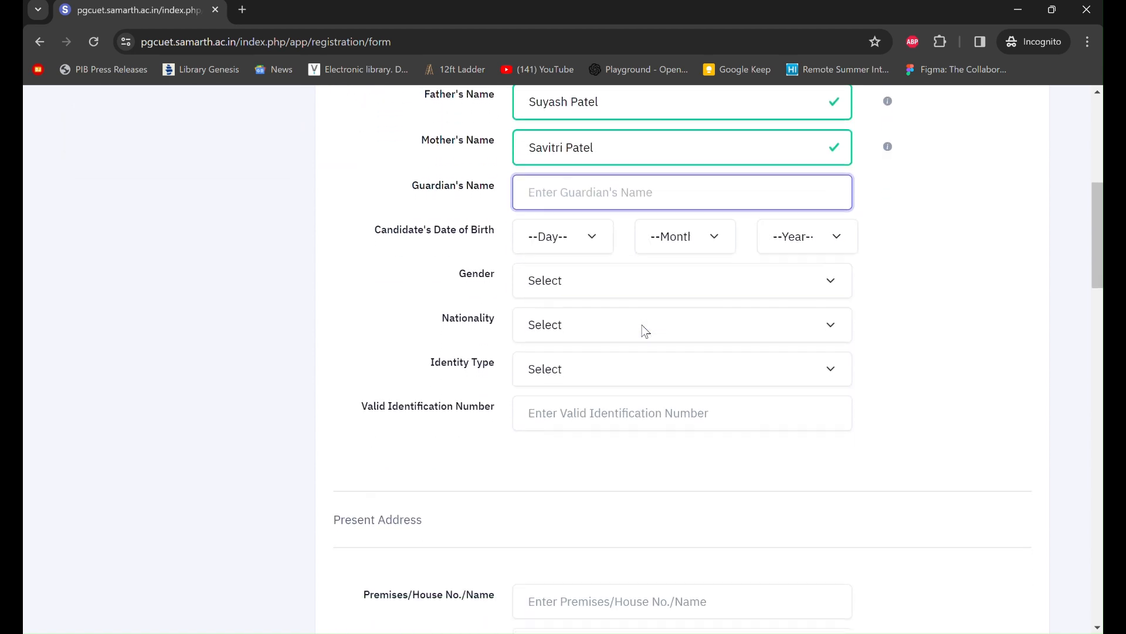
scroll(645, 331, "down", 2)
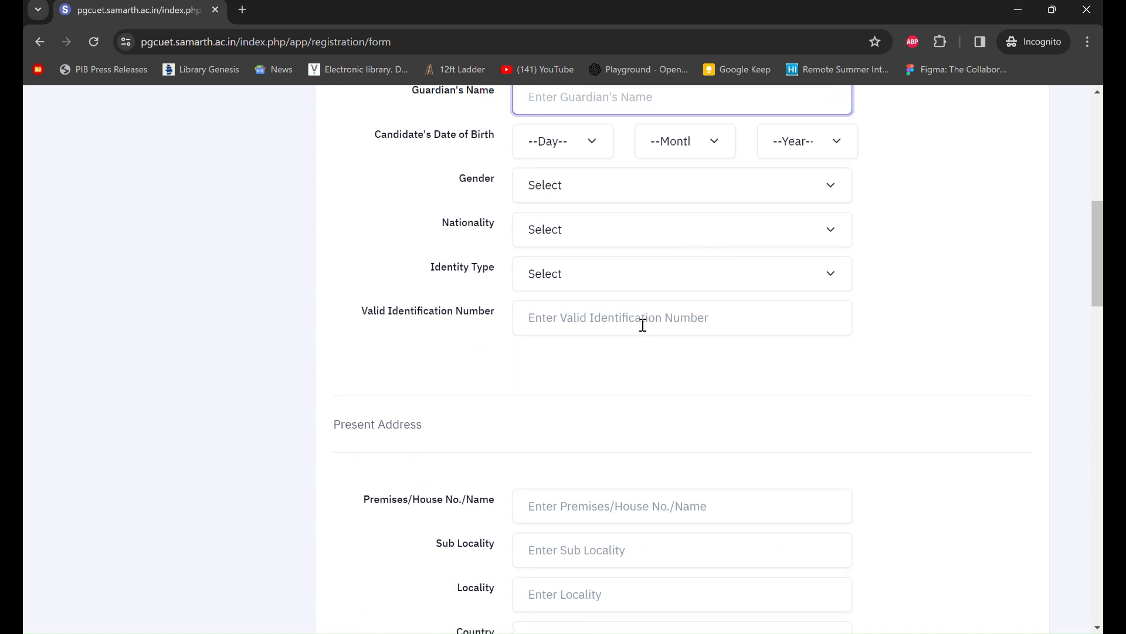
scroll(645, 332, "down", 1)
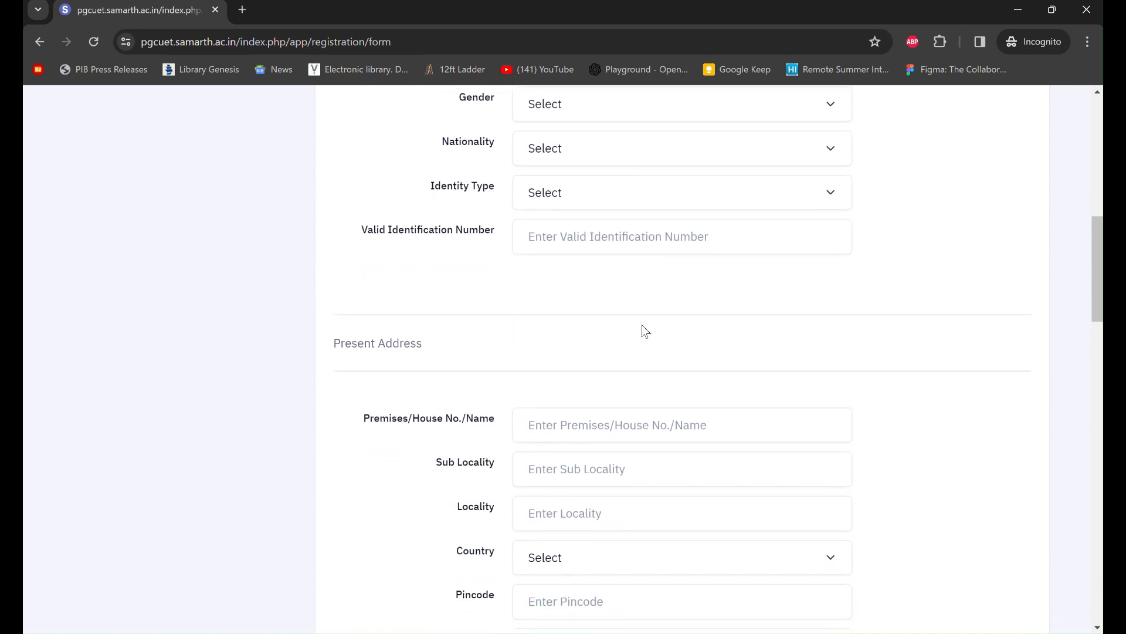
scroll(645, 331, "up", 2)
scroll(645, 332, "down", 4)
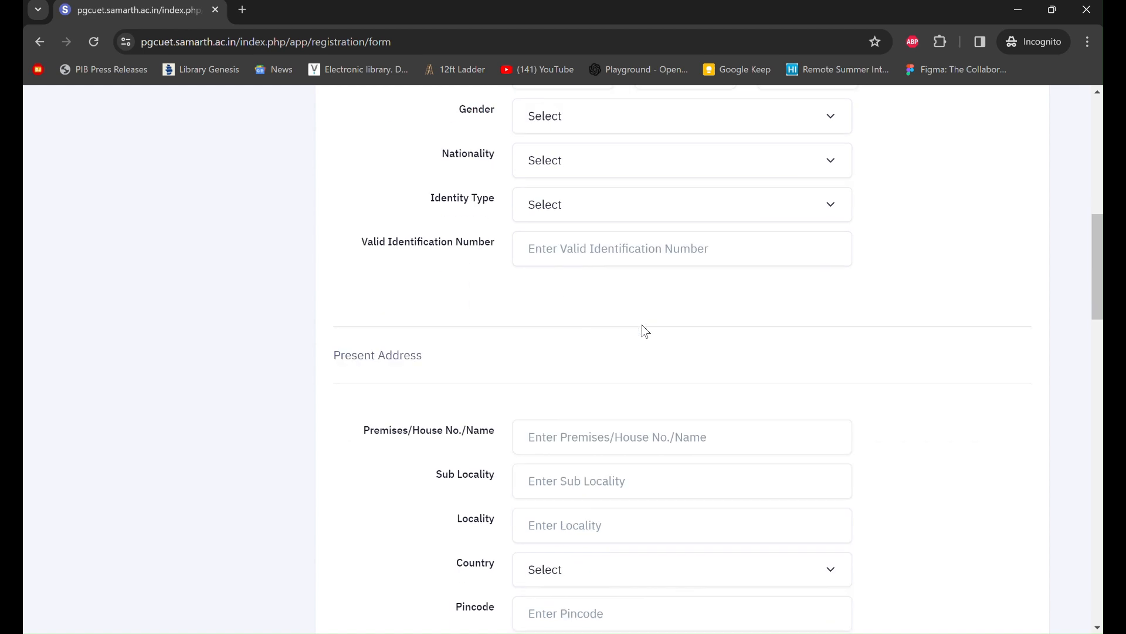
left_click(613, 415)
type("ugdudd")
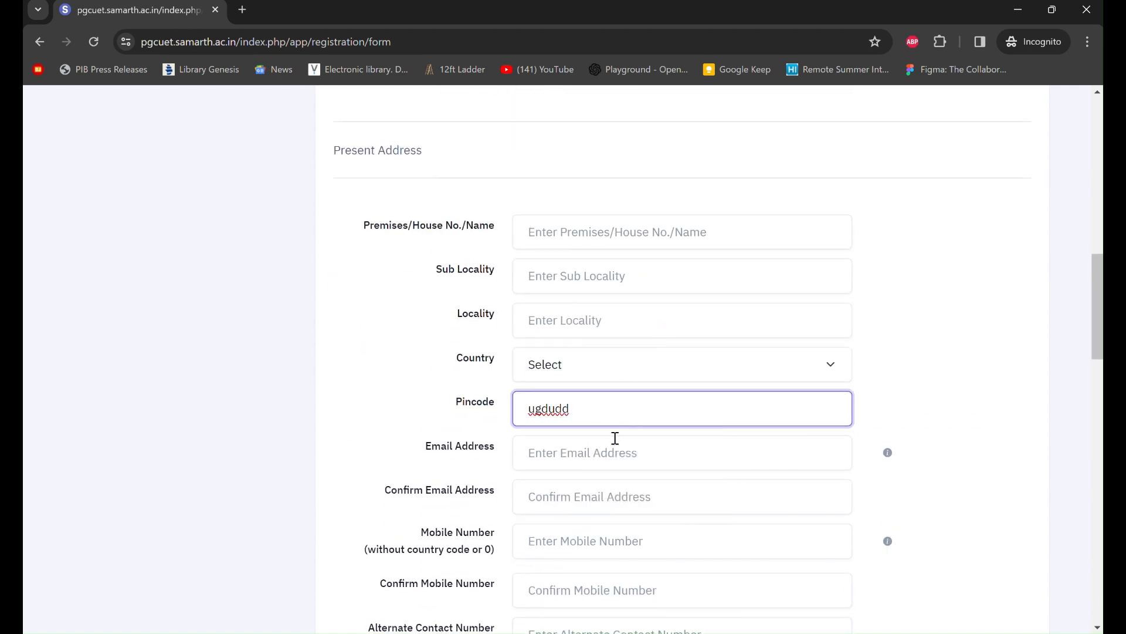
left_click(616, 439)
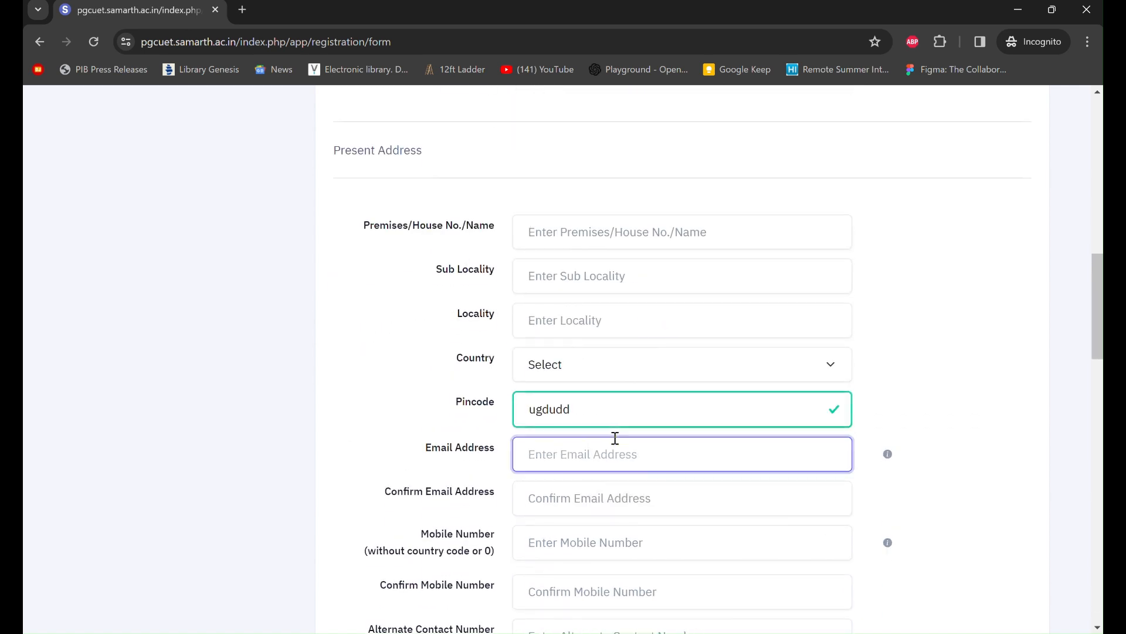
left_click(665, 422)
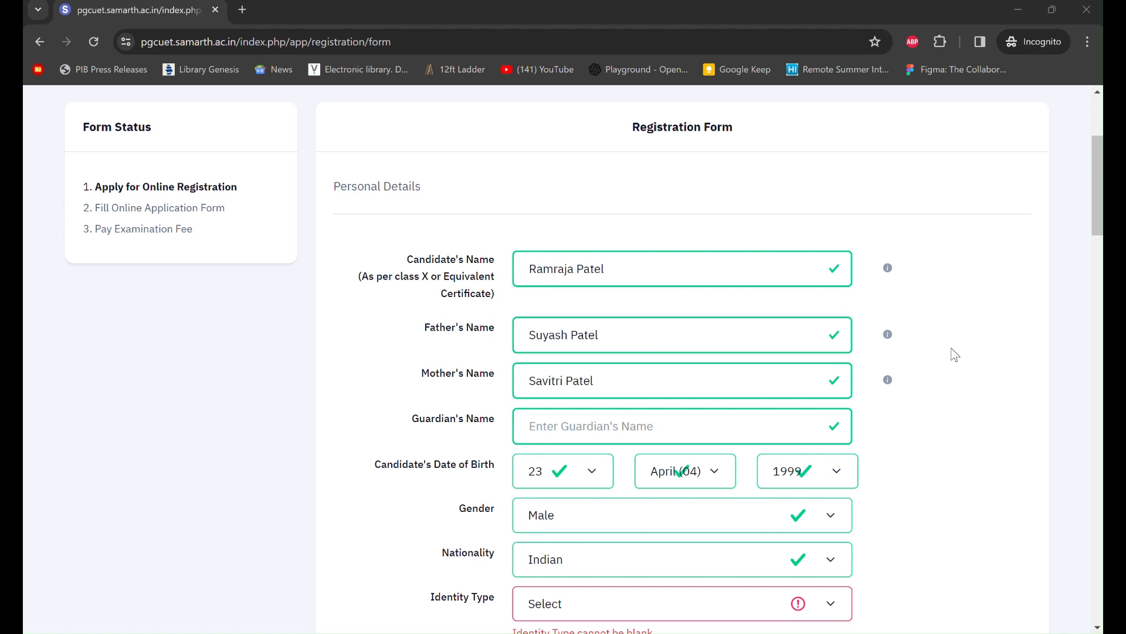
scroll(955, 355, "down", 1)
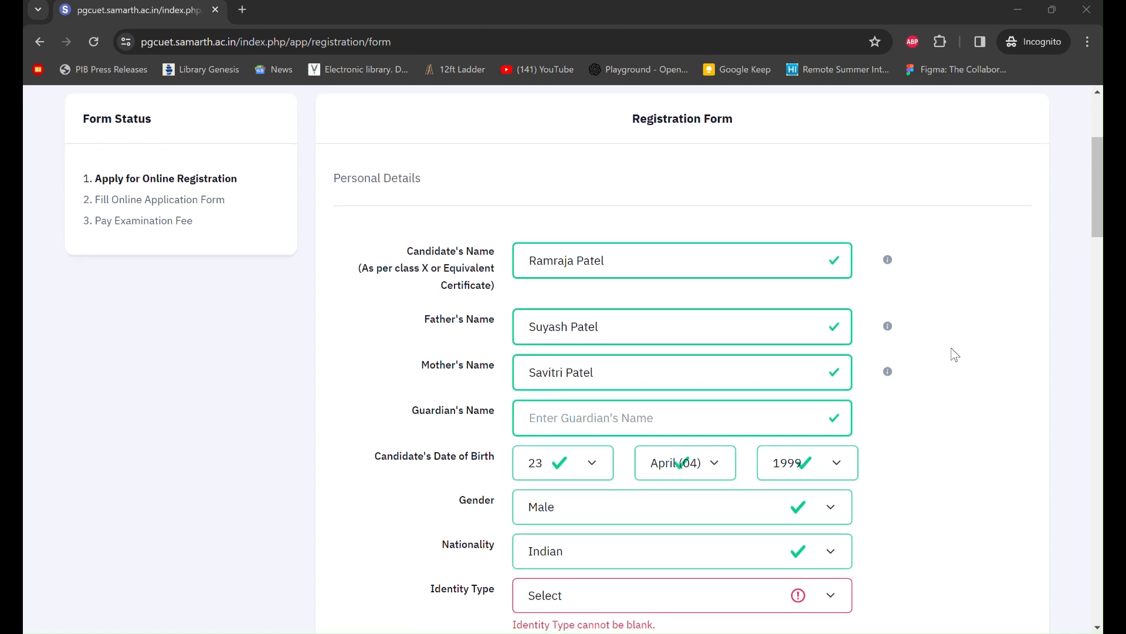
scroll(955, 354, "down", 2)
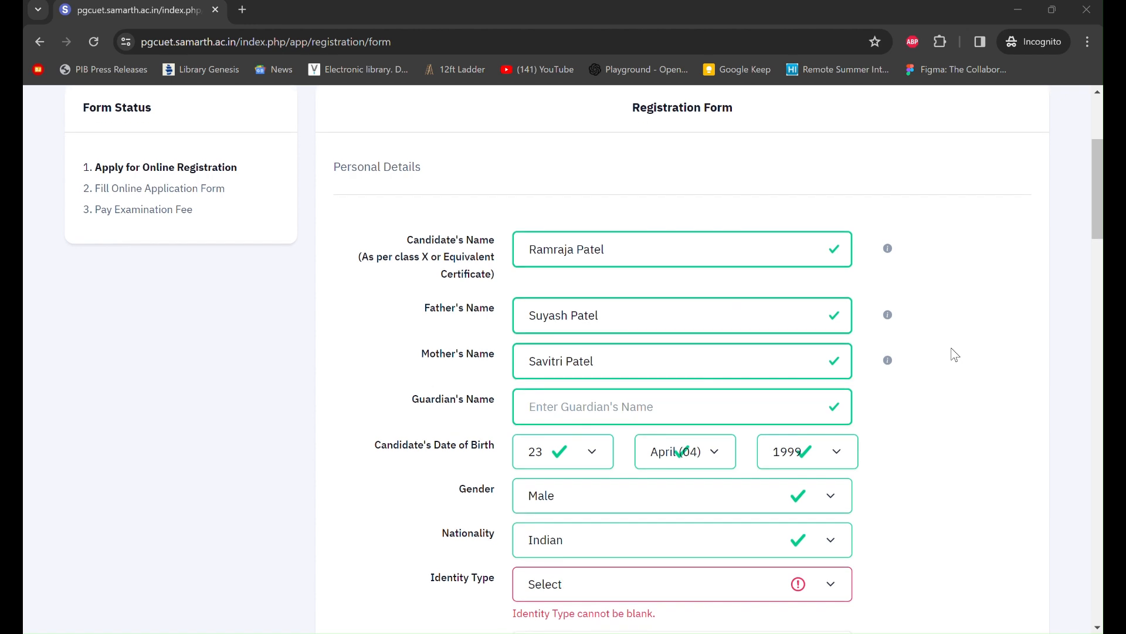
scroll(955, 355, "down", 2)
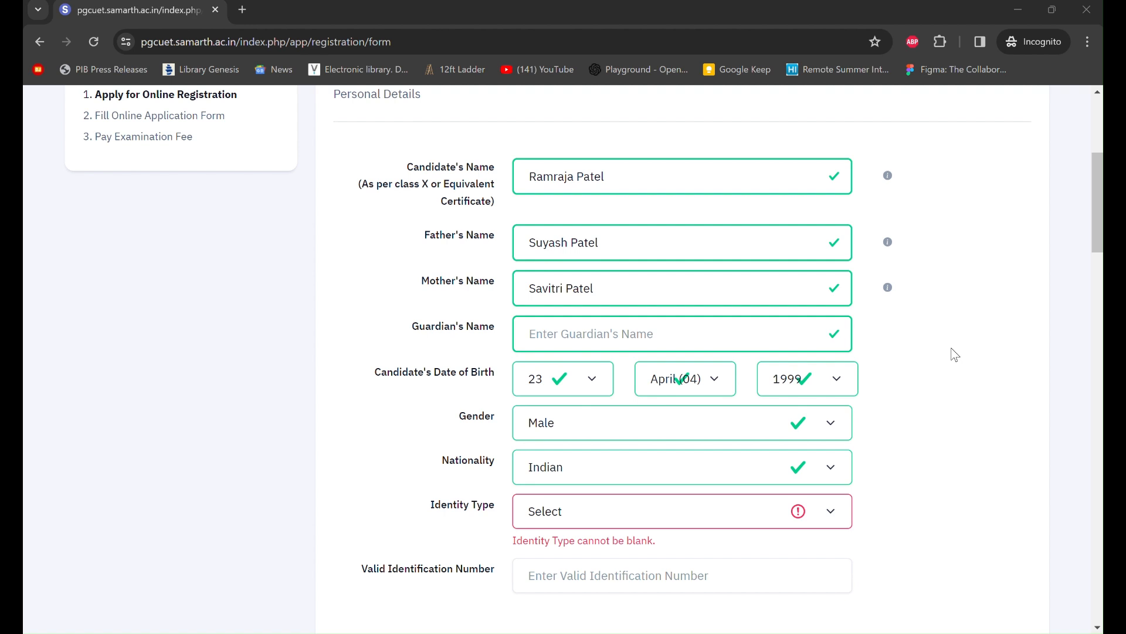
scroll(954, 354, "down", 1)
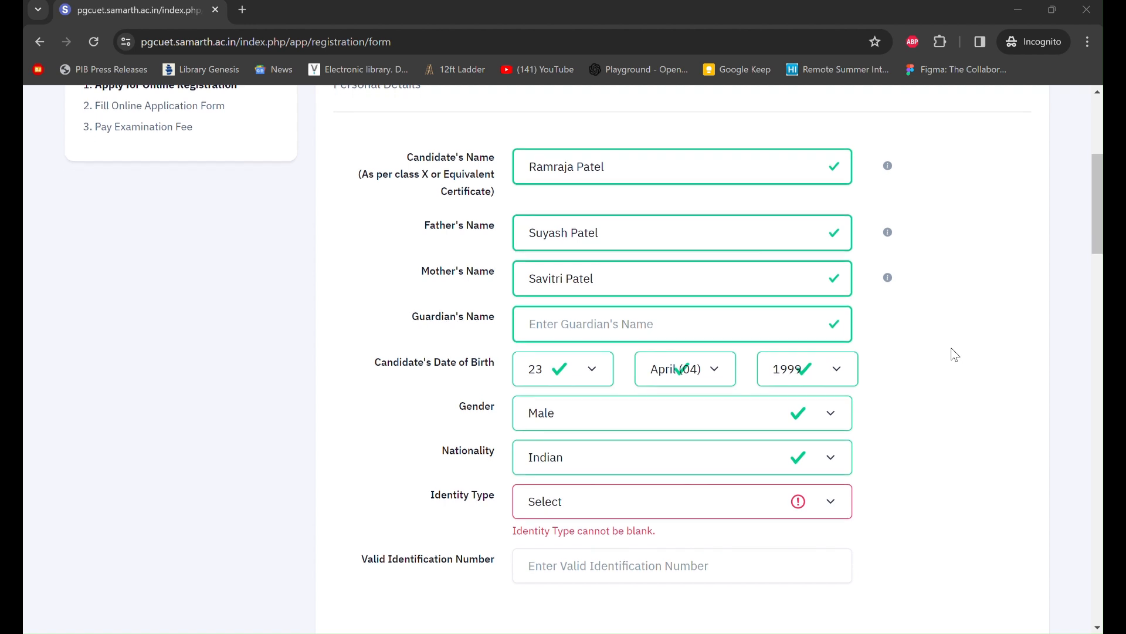
scroll(955, 354, "down", 1)
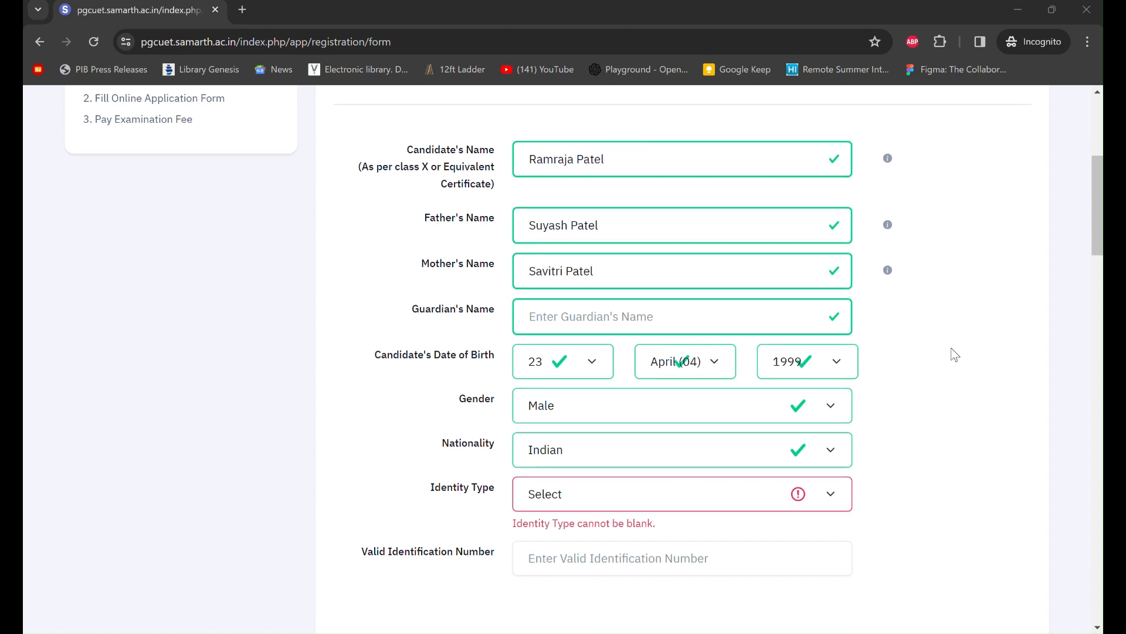
scroll(955, 355, "down", 1)
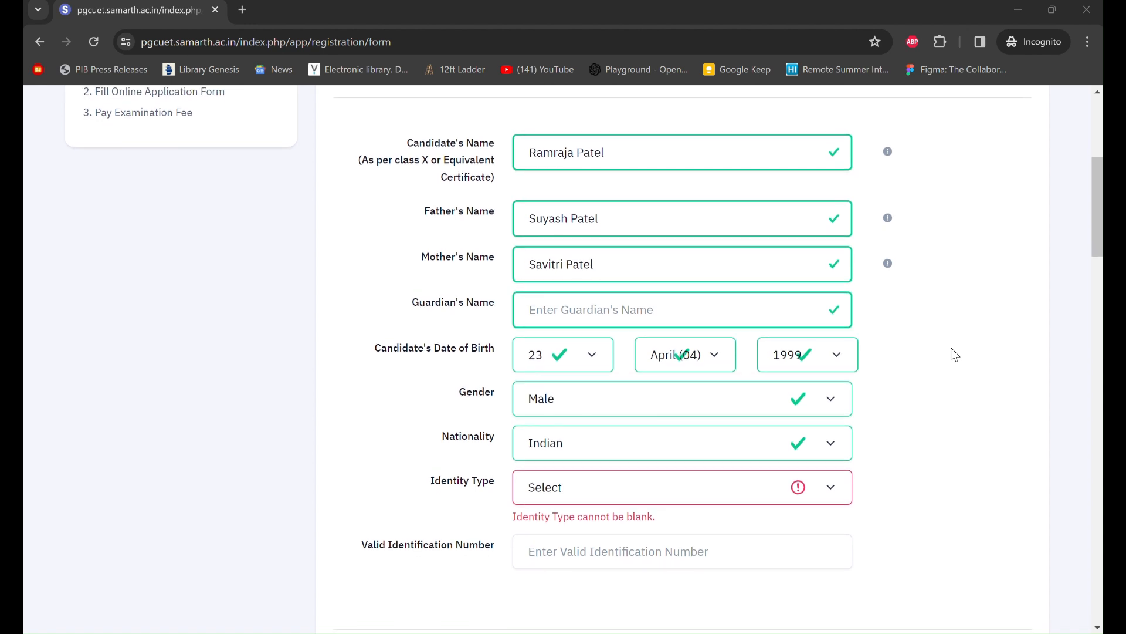
scroll(955, 354, "up", 2)
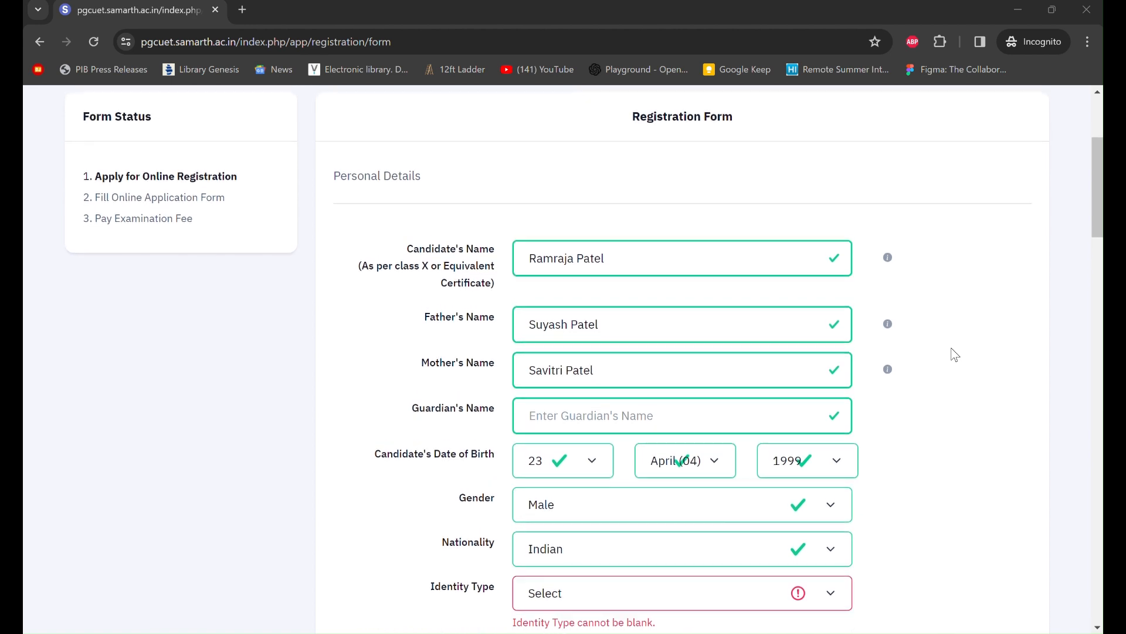
scroll(955, 354, "down", 1)
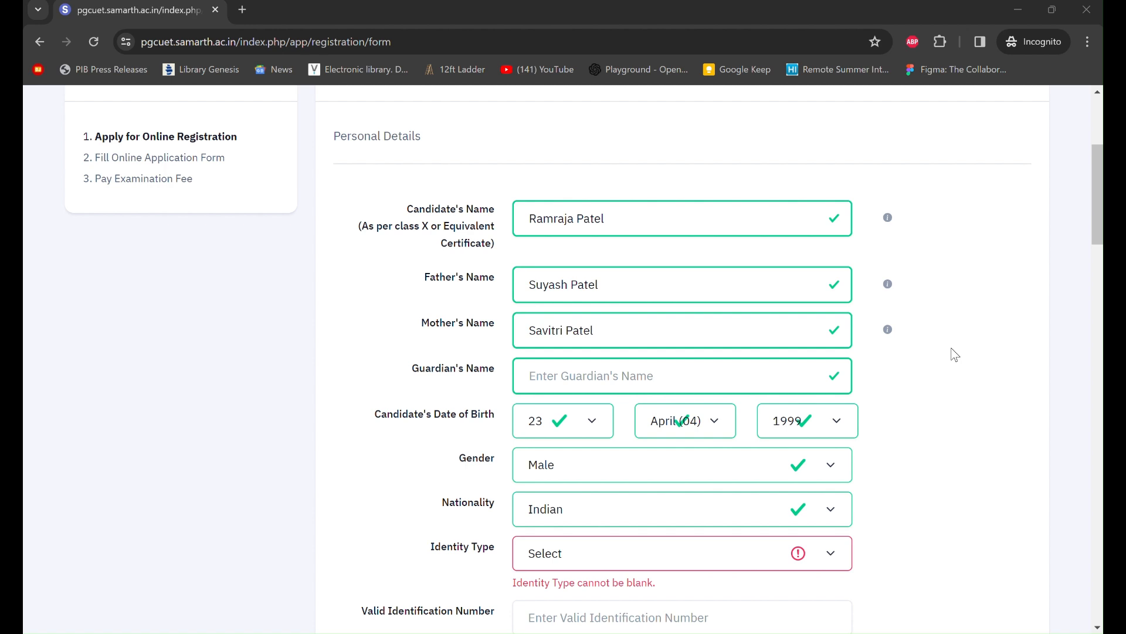
scroll(955, 354, "down", 1)
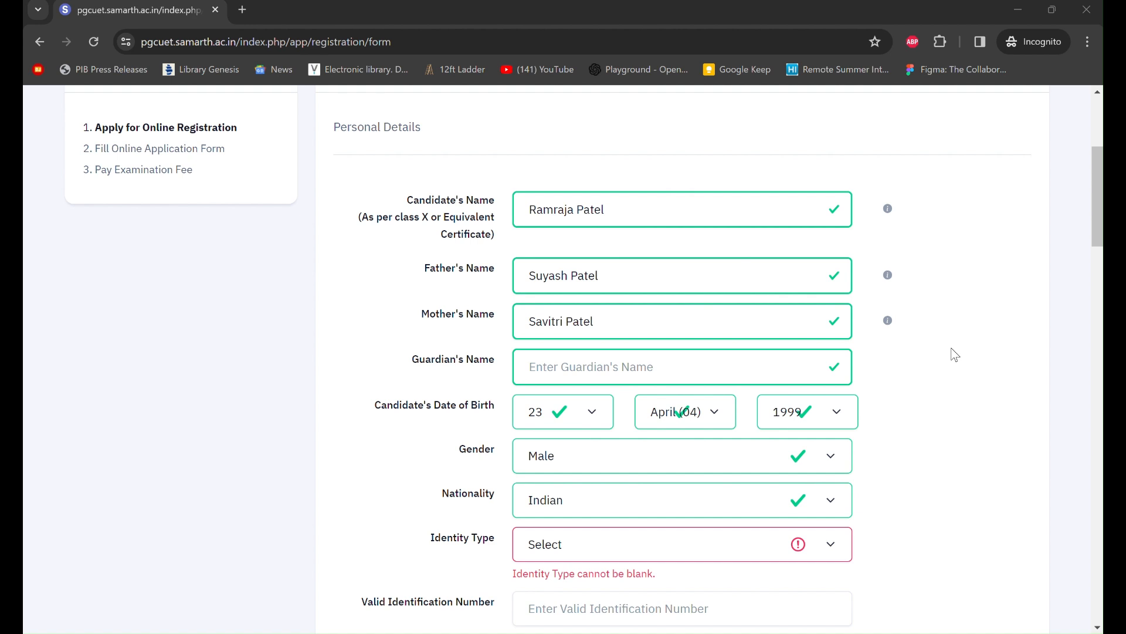
scroll(955, 355, "down", 1)
scroll(955, 355, "down", 1)
scroll(955, 355, "up", 1)
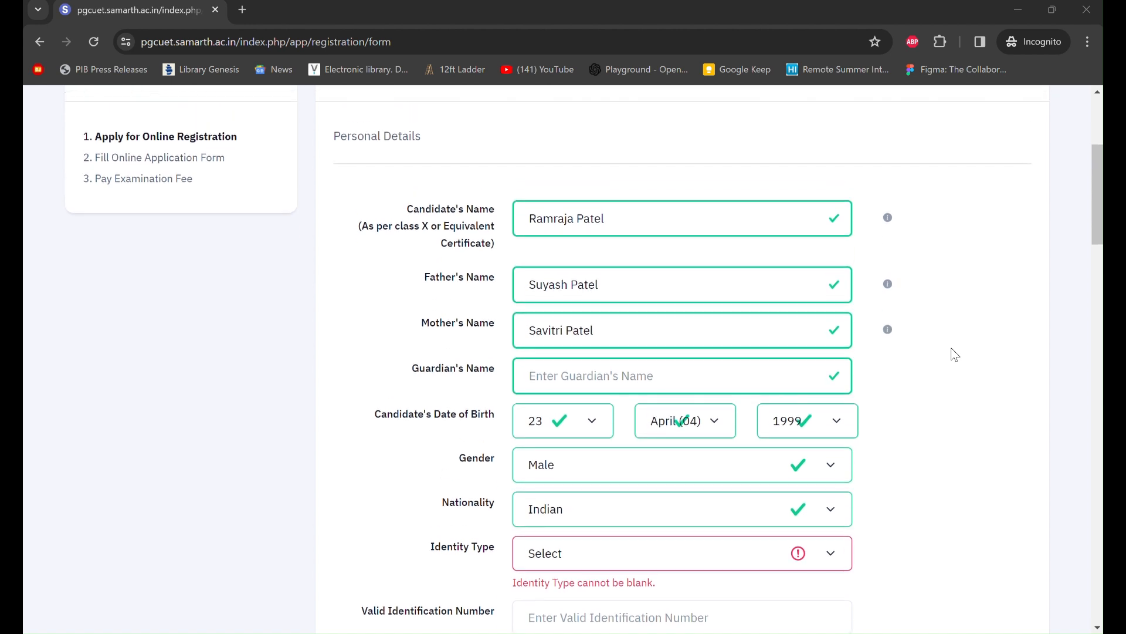
scroll(955, 355, "down", 1)
scroll(955, 354, "down", 1)
scroll(714, 395, "down", 2)
scroll(646, 209, "up", 1)
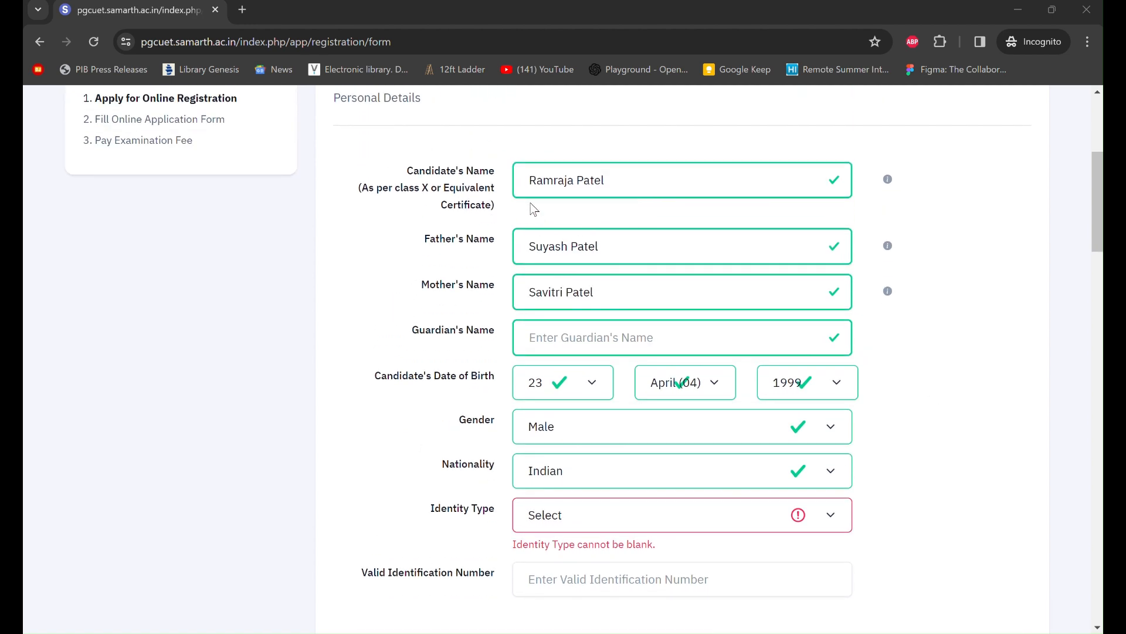
scroll(637, 375, "down", 2)
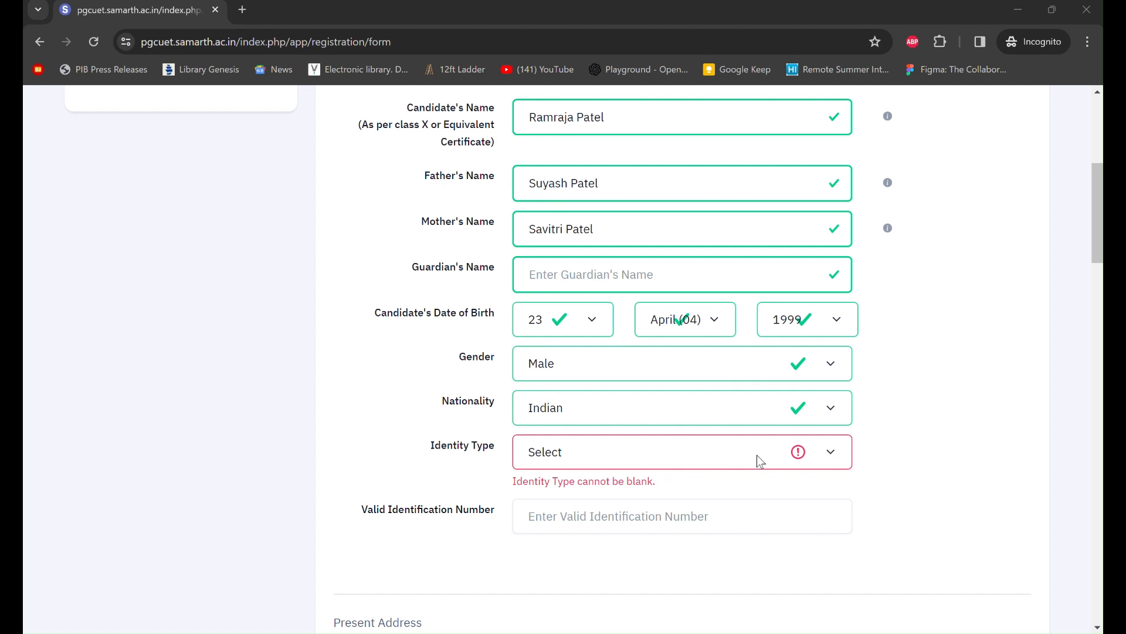
- Select 'Other Valid Govt Identity with photograph' as Identity Type, leaving the number blank
left_click(828, 464)
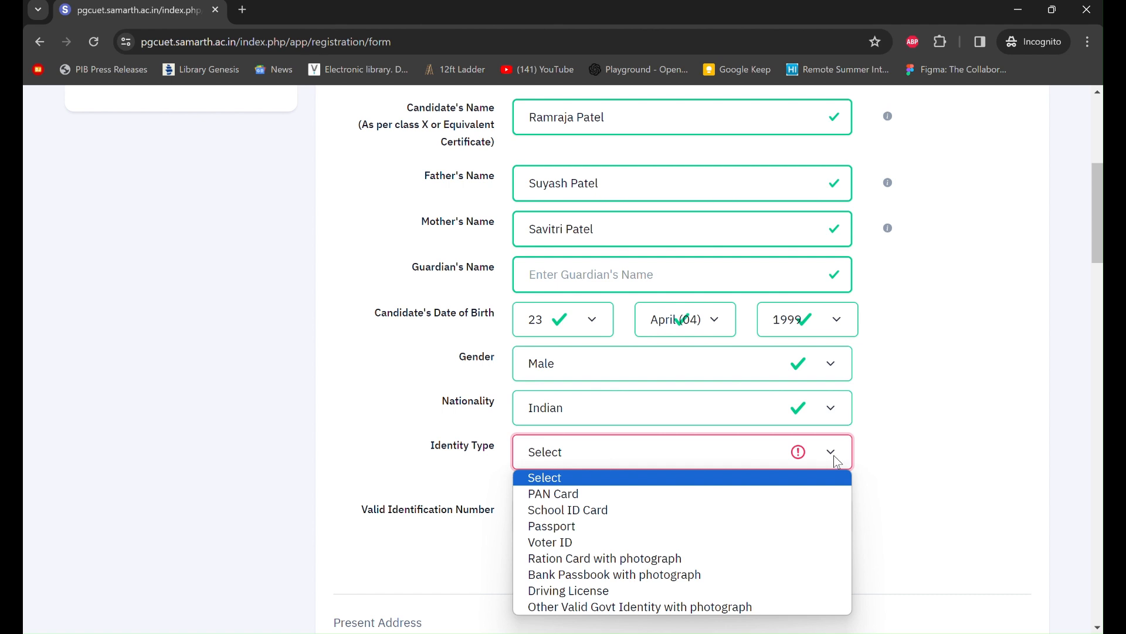
scroll(885, 456, "down", 1)
scroll(888, 461, "down", 1)
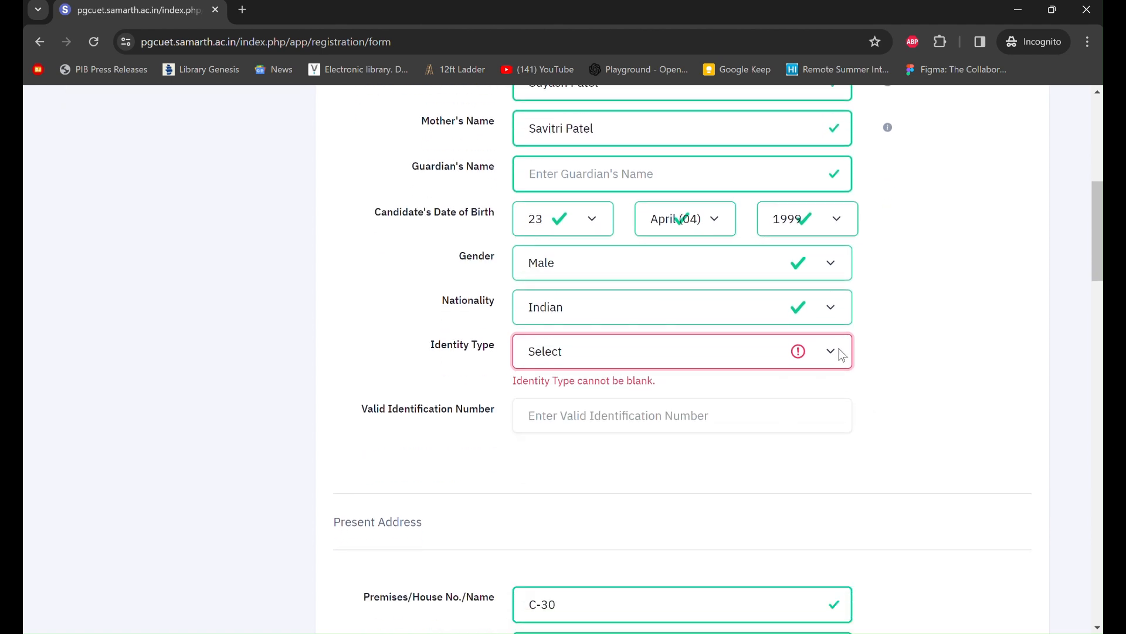
left_click(838, 352)
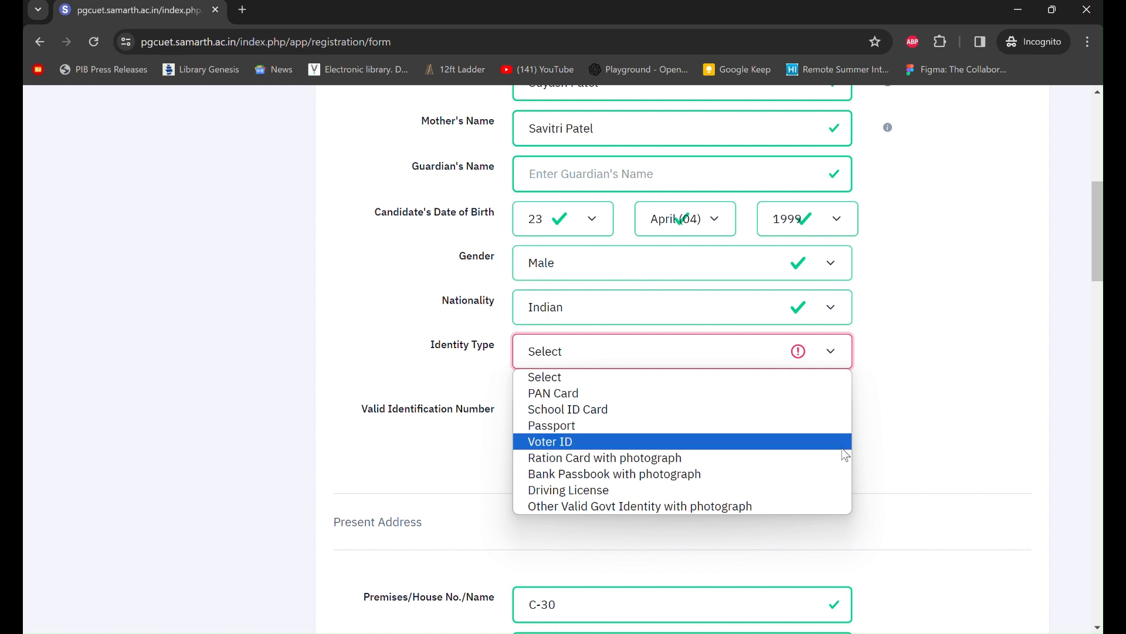
left_click(782, 507)
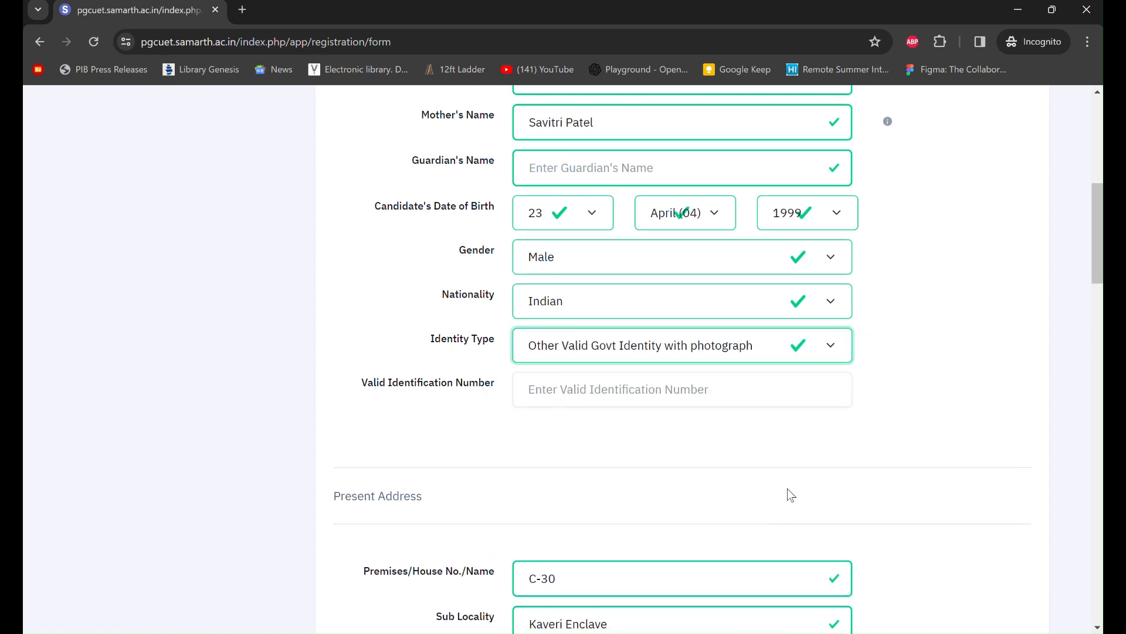
left_click(676, 380)
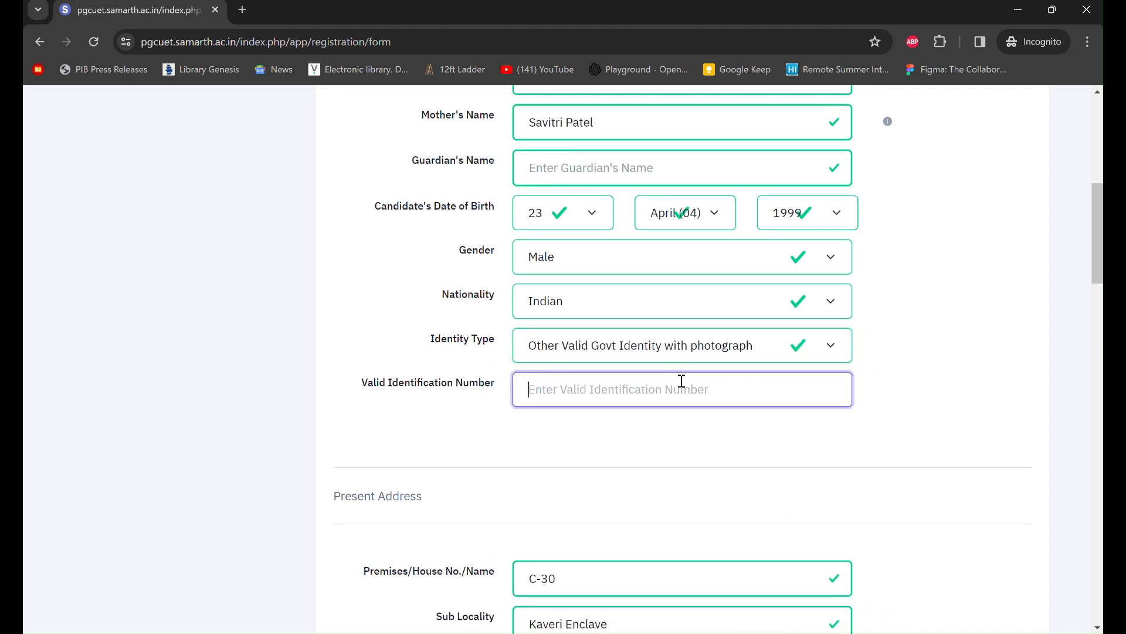
scroll(833, 422, "down", 1)
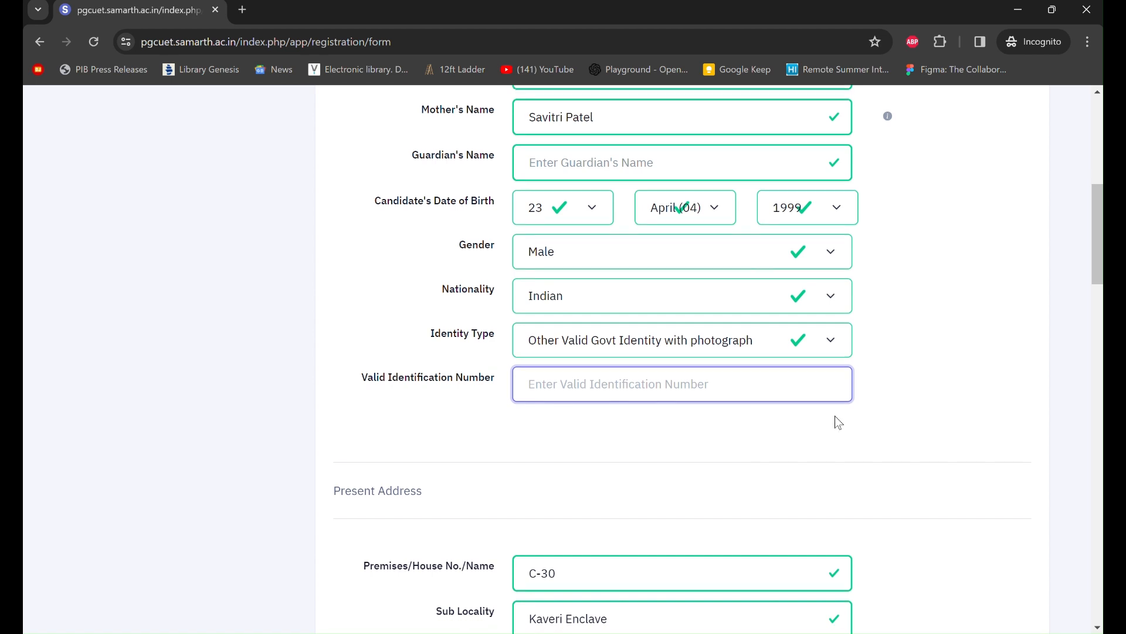
left_click(837, 339)
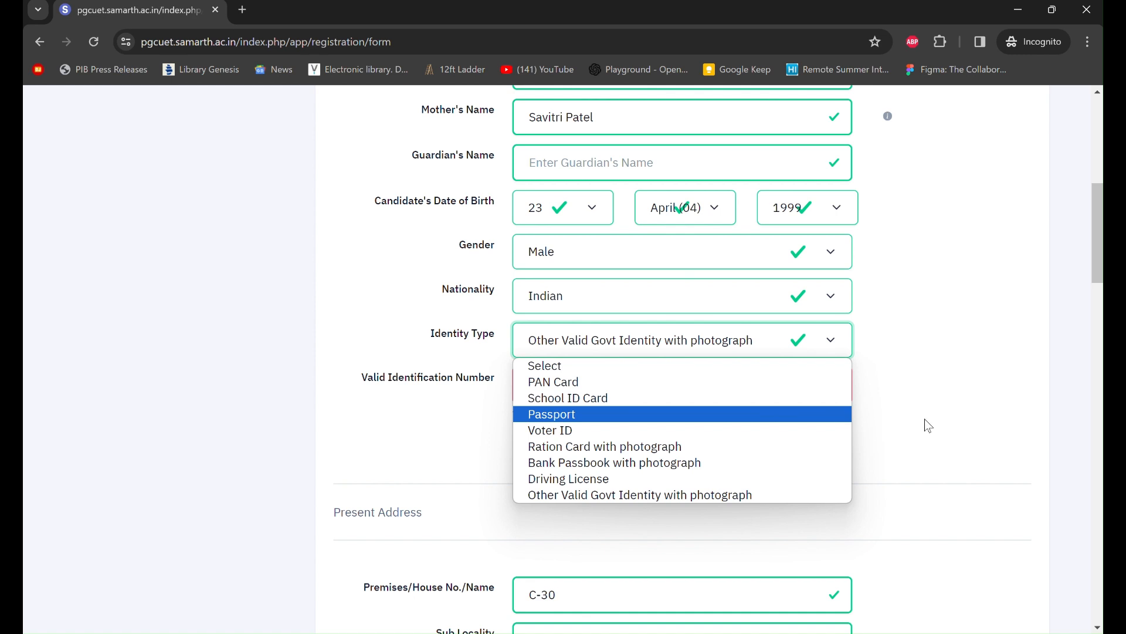
scroll(929, 426, "down", 1)
left_click(819, 338)
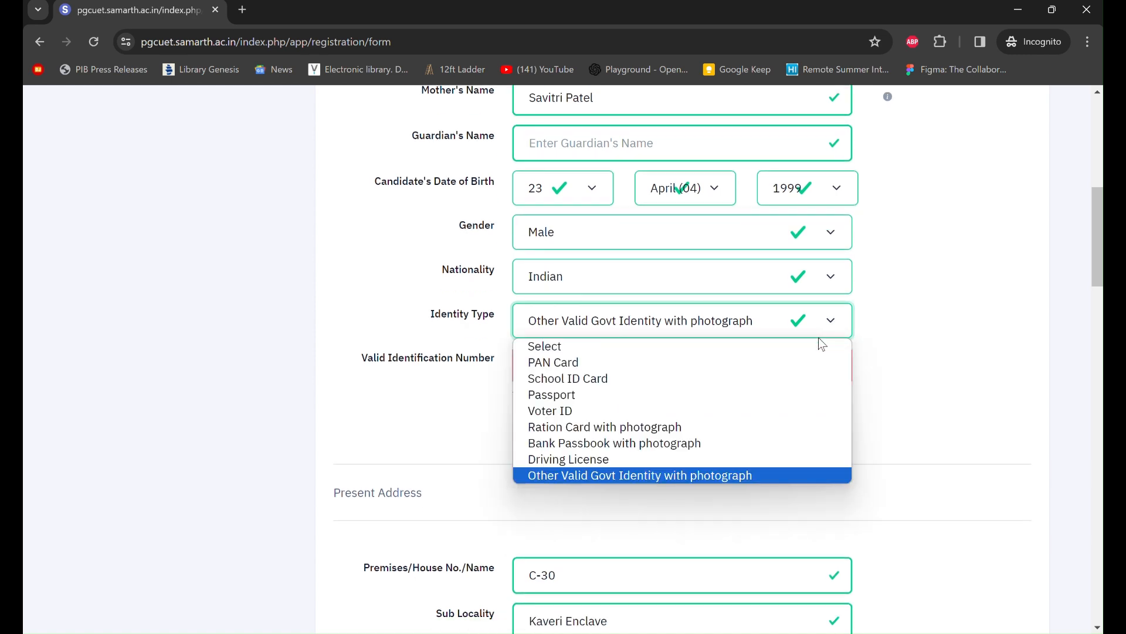
left_click(724, 477)
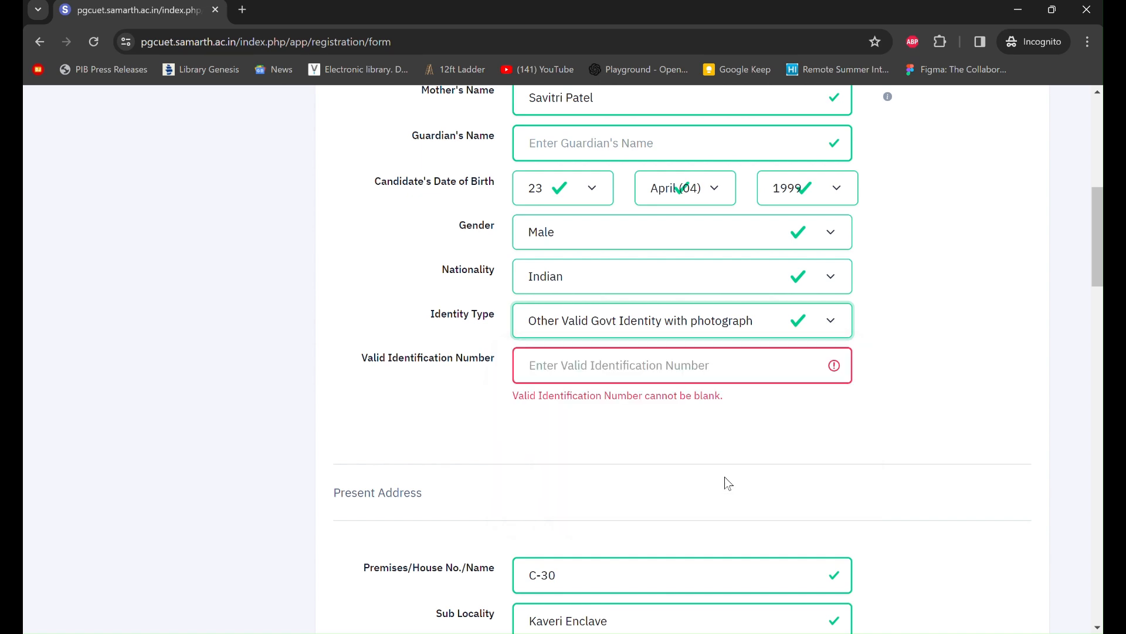
scroll(767, 479, "down", 5)
scroll(768, 478, "down", 1)
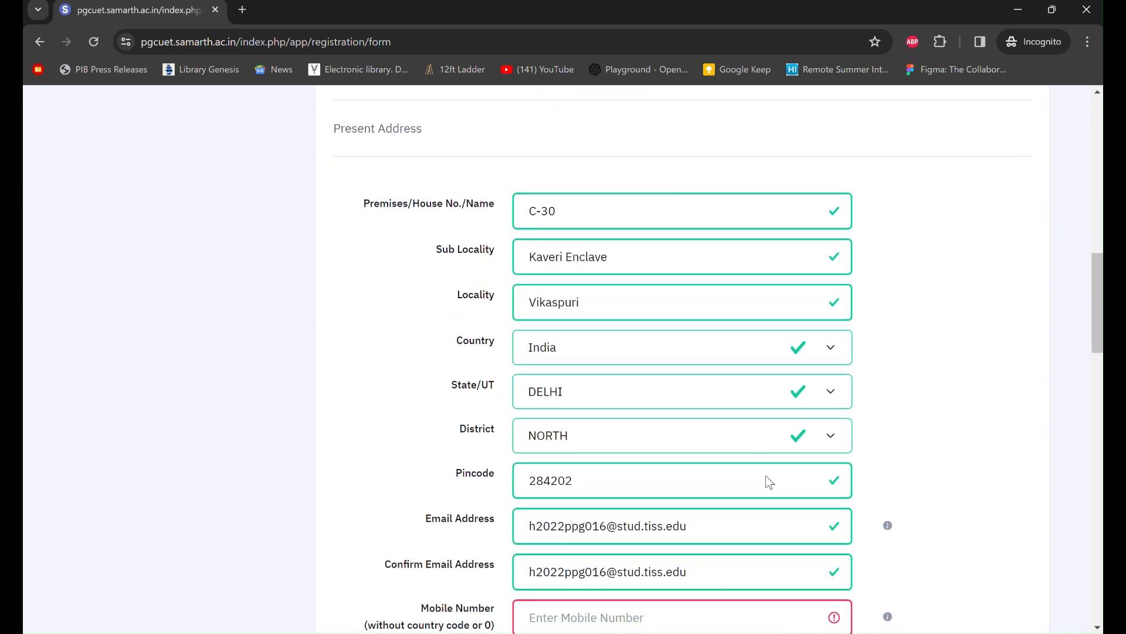
scroll(767, 474, "up", 1)
scroll(775, 475, "down", 1)
scroll(812, 465, "down", 1)
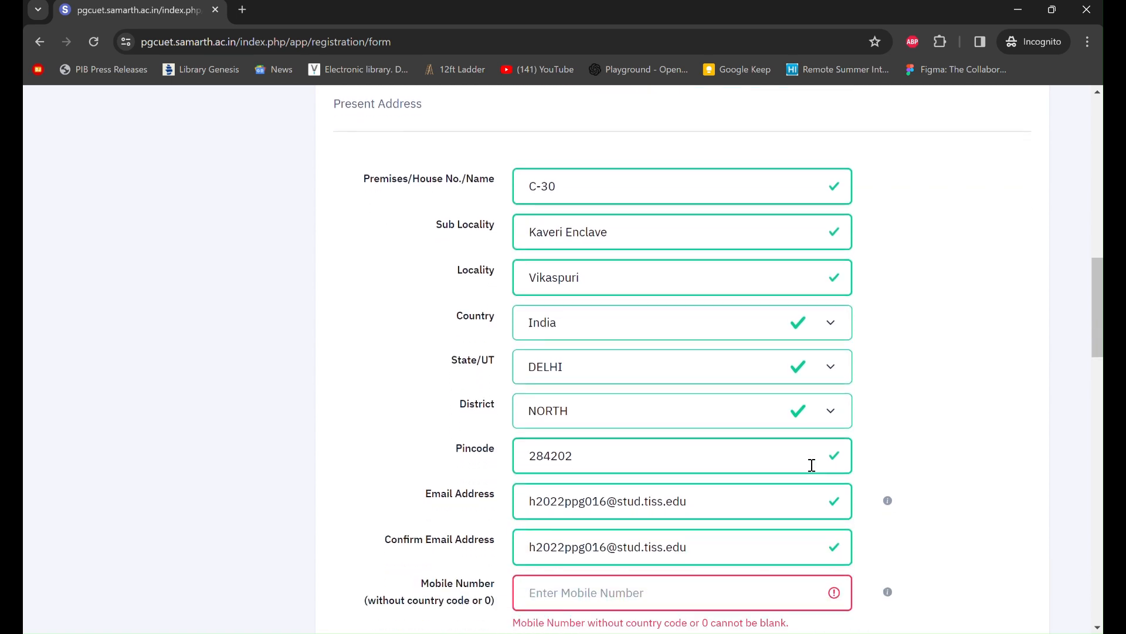
scroll(812, 465, "down", 1)
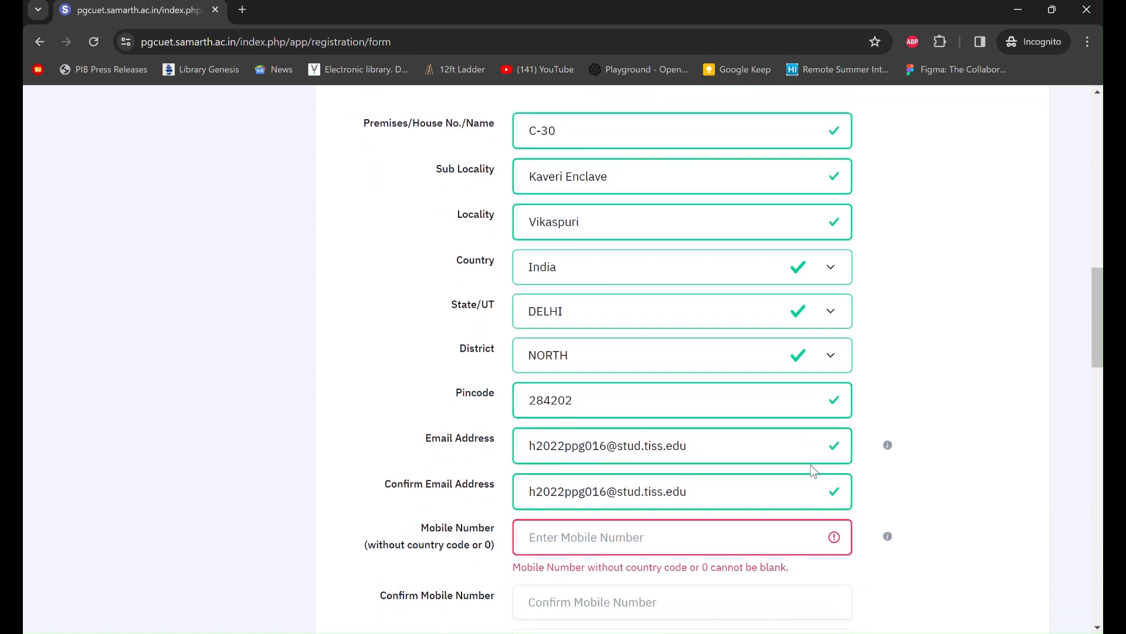
scroll(752, 486, "down", 3)
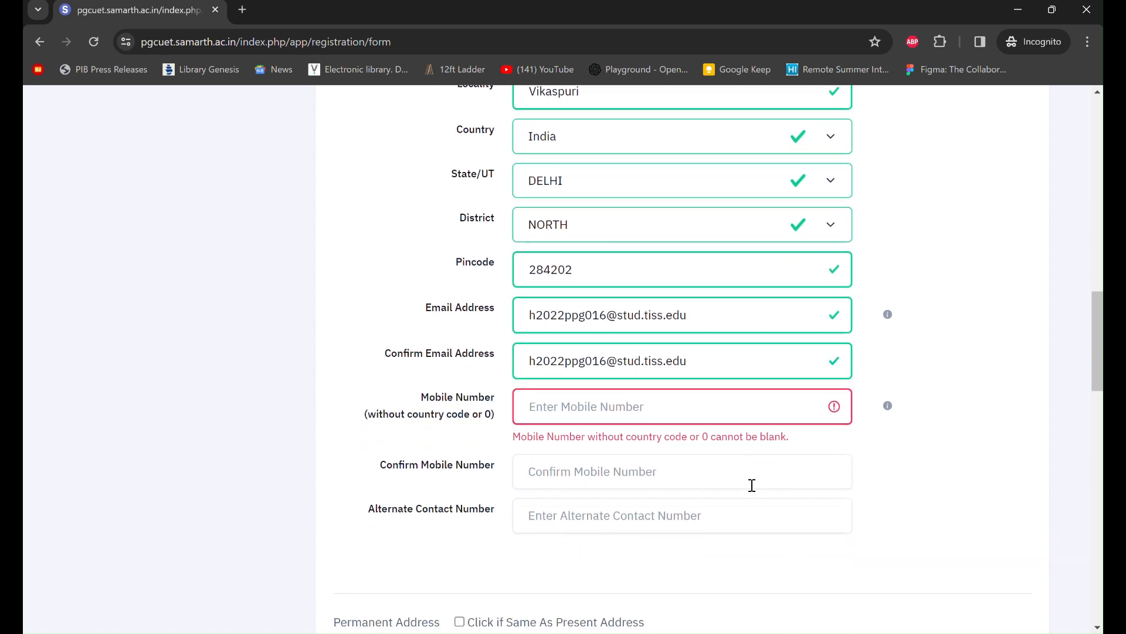
scroll(751, 485, "down", 1)
scroll(751, 485, "down", 6)
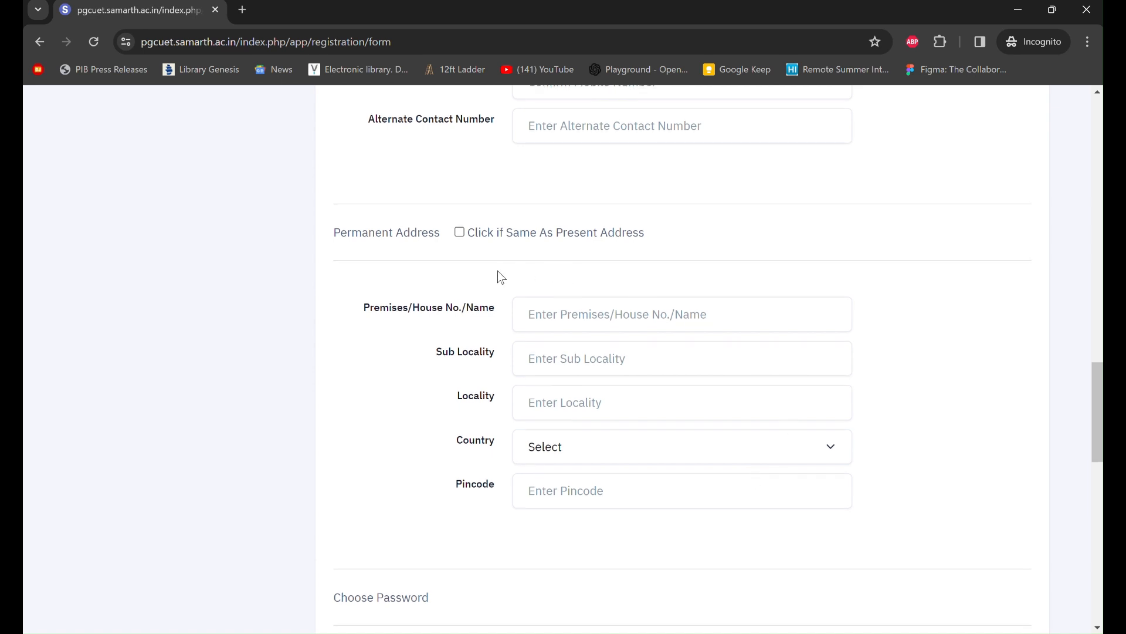
- Tick 'Same As Present Address' and review the auto-filled permanent address fields
left_click(461, 232)
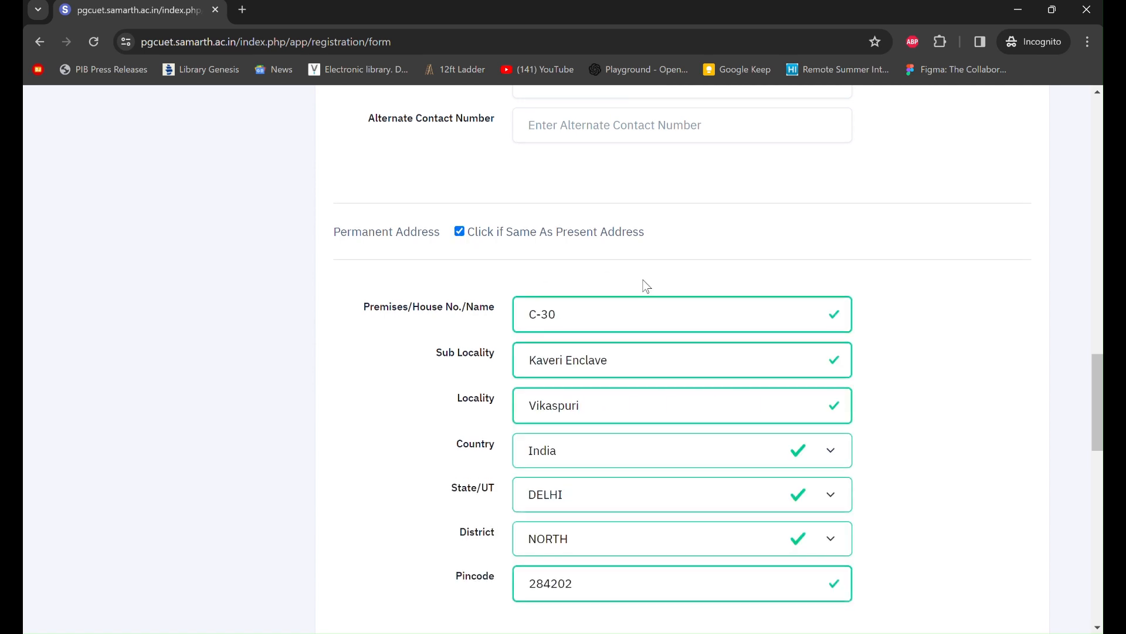
scroll(643, 284, "down", 1)
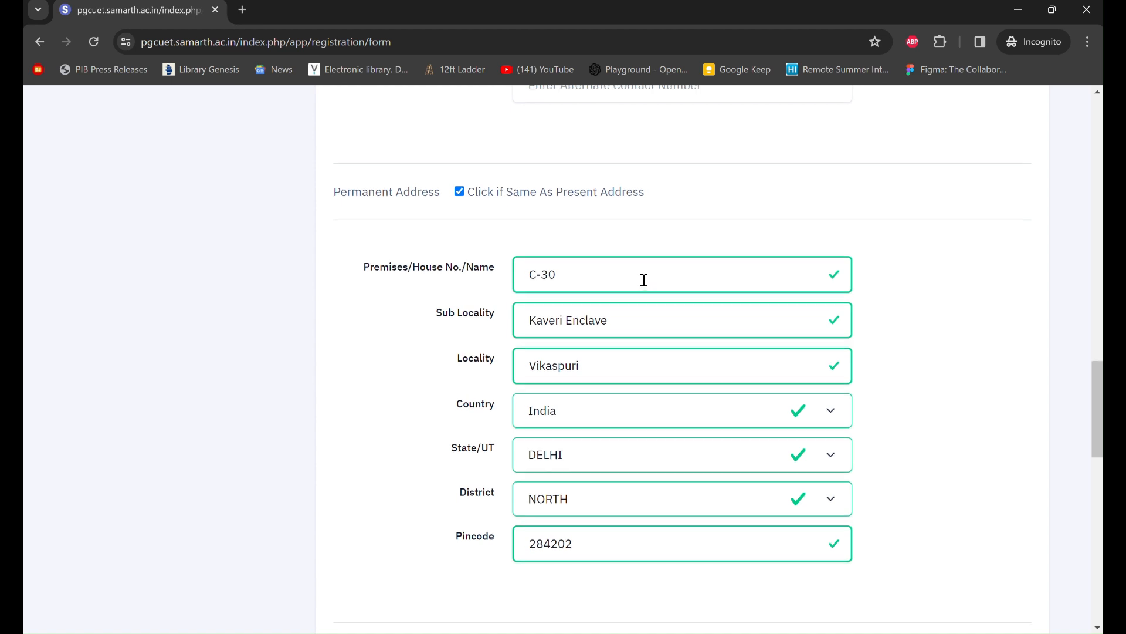
scroll(644, 280, "up", 3)
scroll(644, 280, "up", 2)
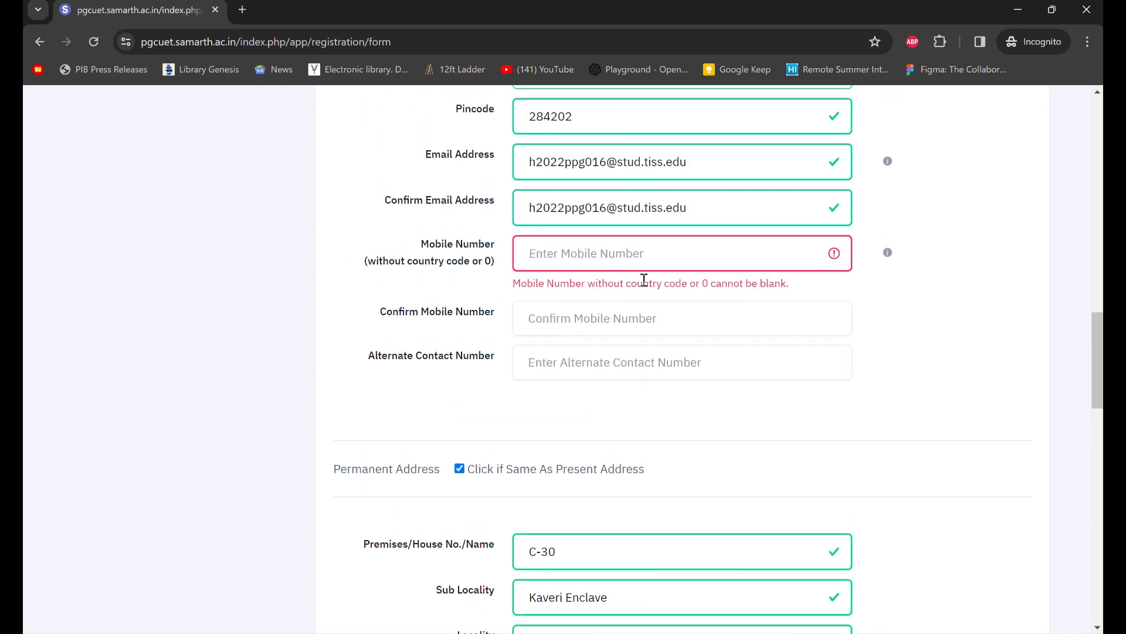
scroll(643, 280, "up", 3)
scroll(644, 280, "down", 3)
scroll(644, 279, "down", 5)
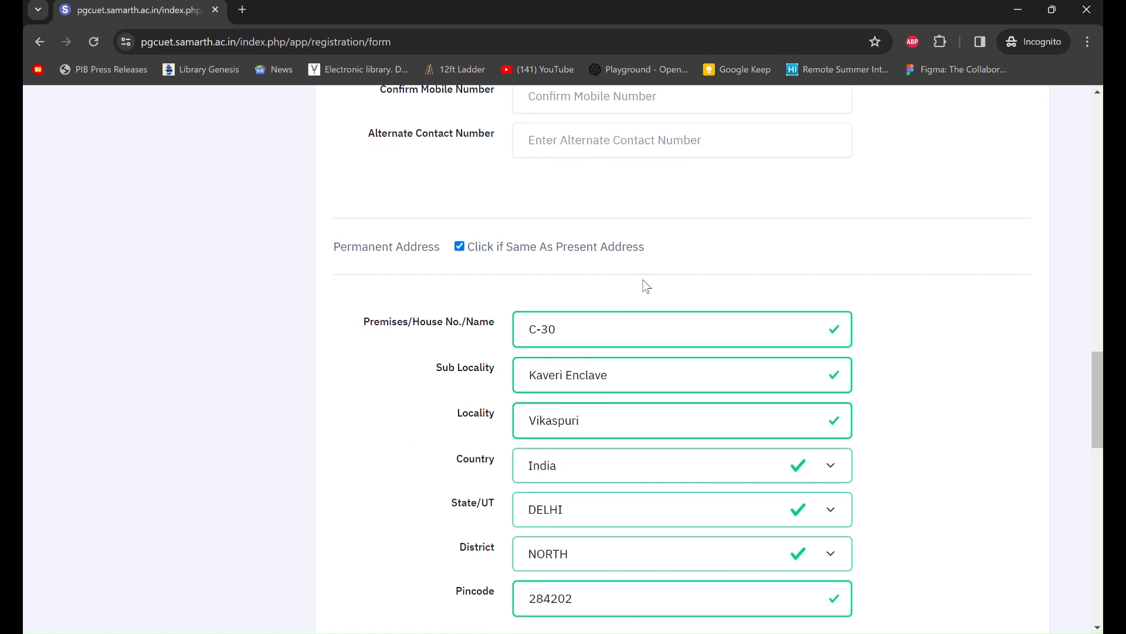
scroll(644, 280, "down", 1)
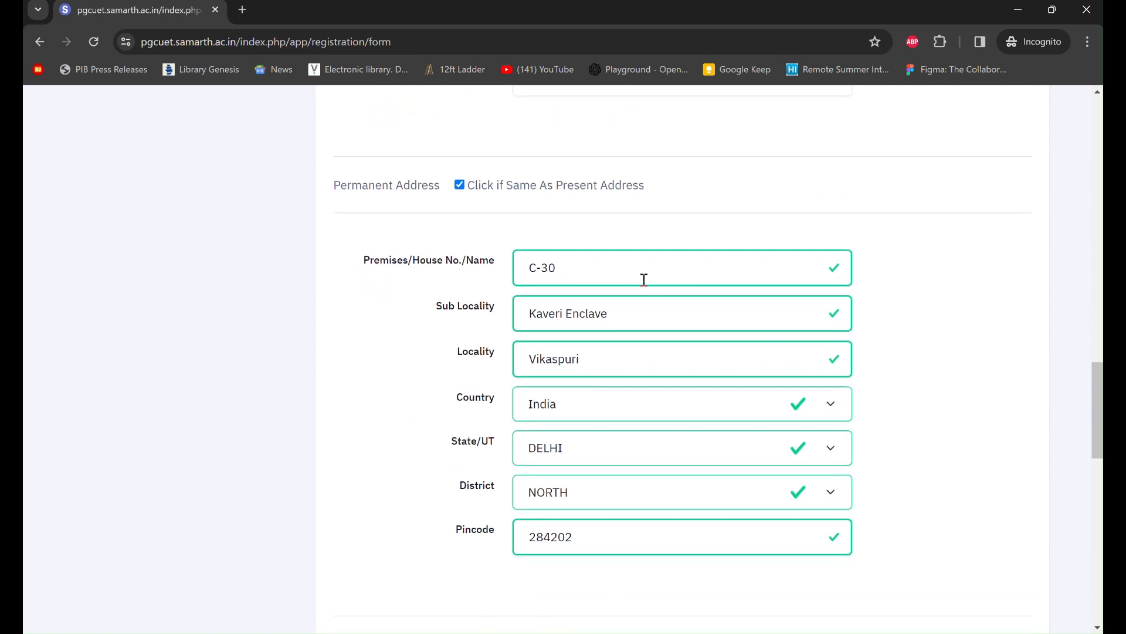
scroll(644, 280, "down", 1)
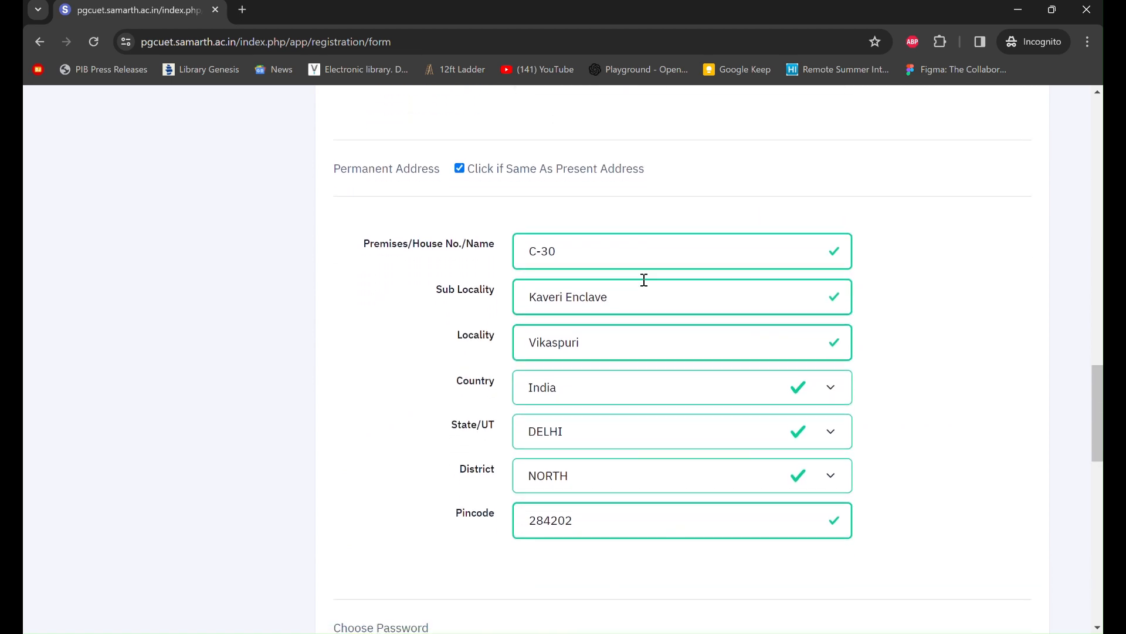
scroll(644, 279, "down", 1)
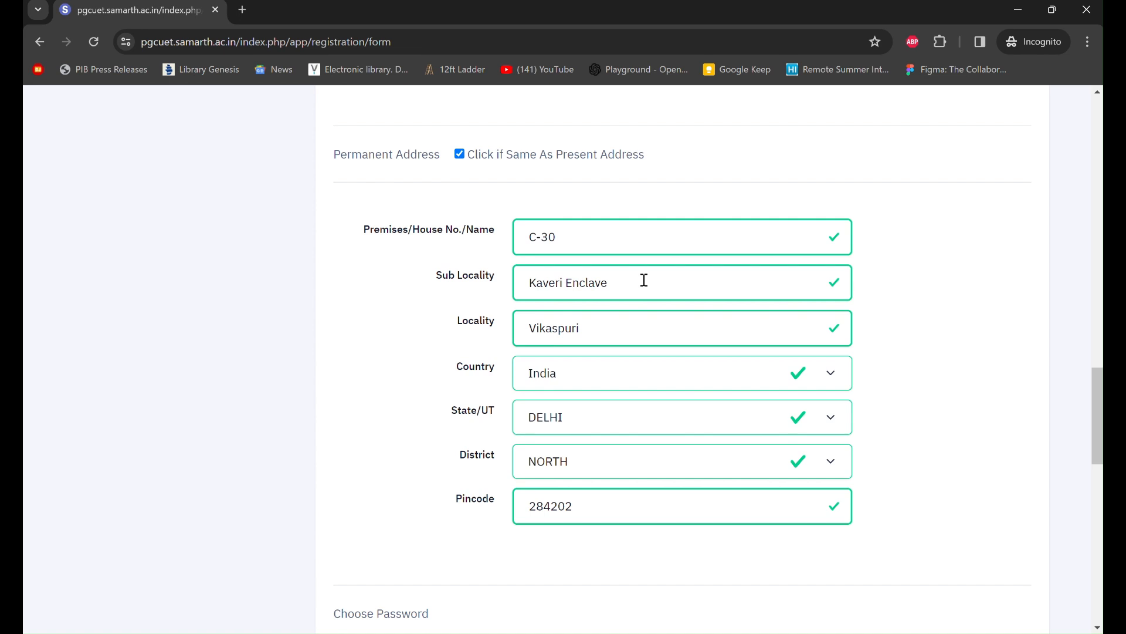
scroll(644, 280, "up", 1)
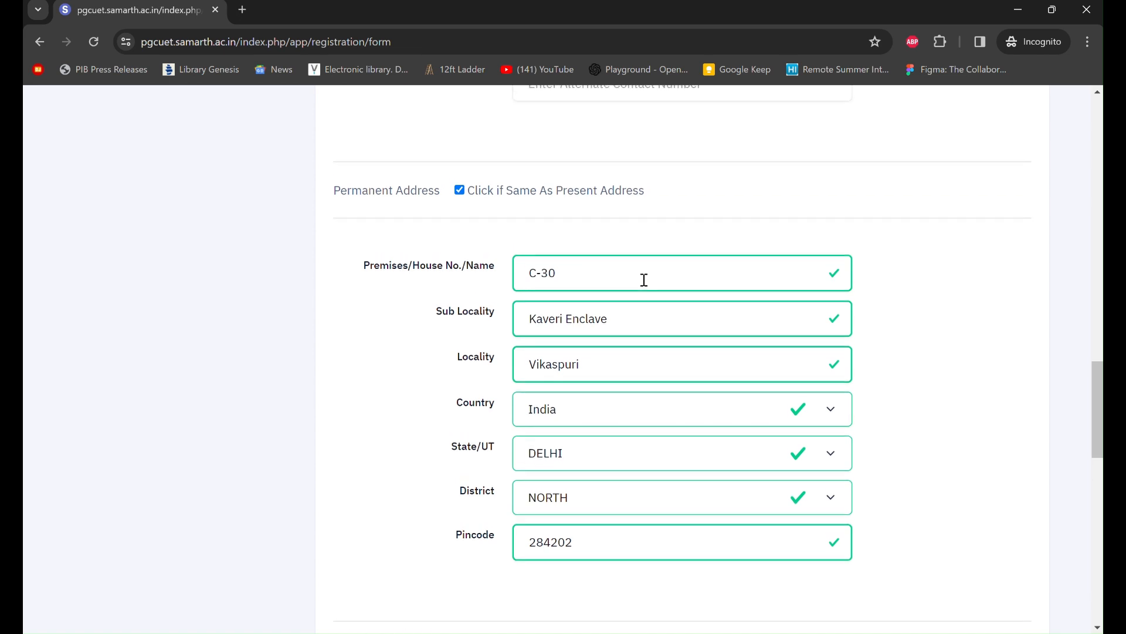
scroll(645, 283, "up", 1)
scroll(646, 285, "up", 1)
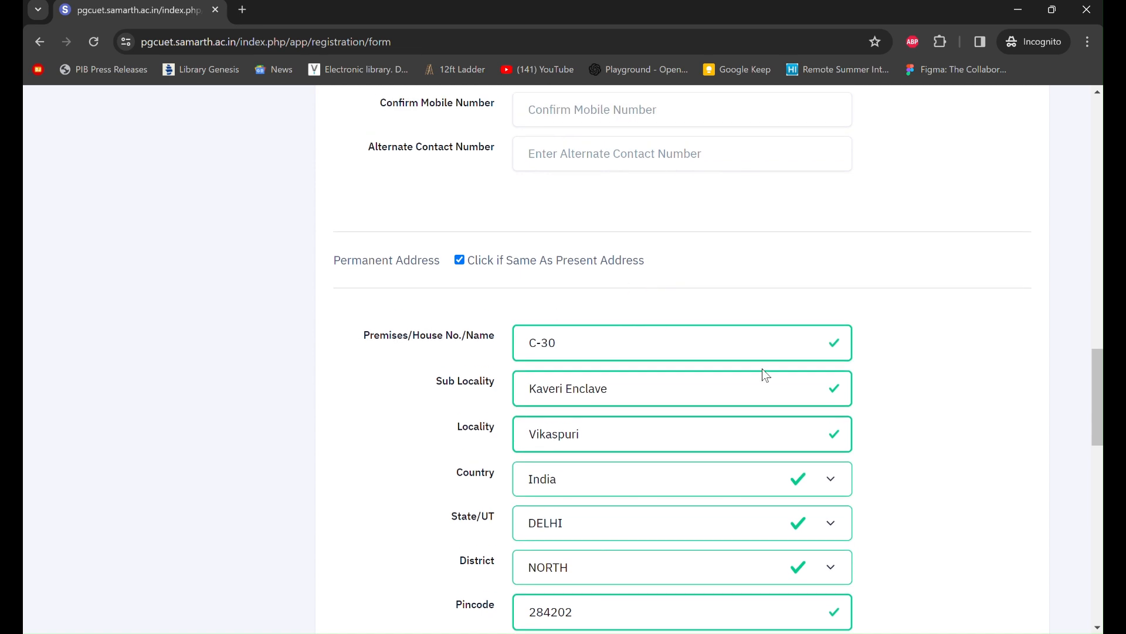
scroll(762, 370, "down", 1)
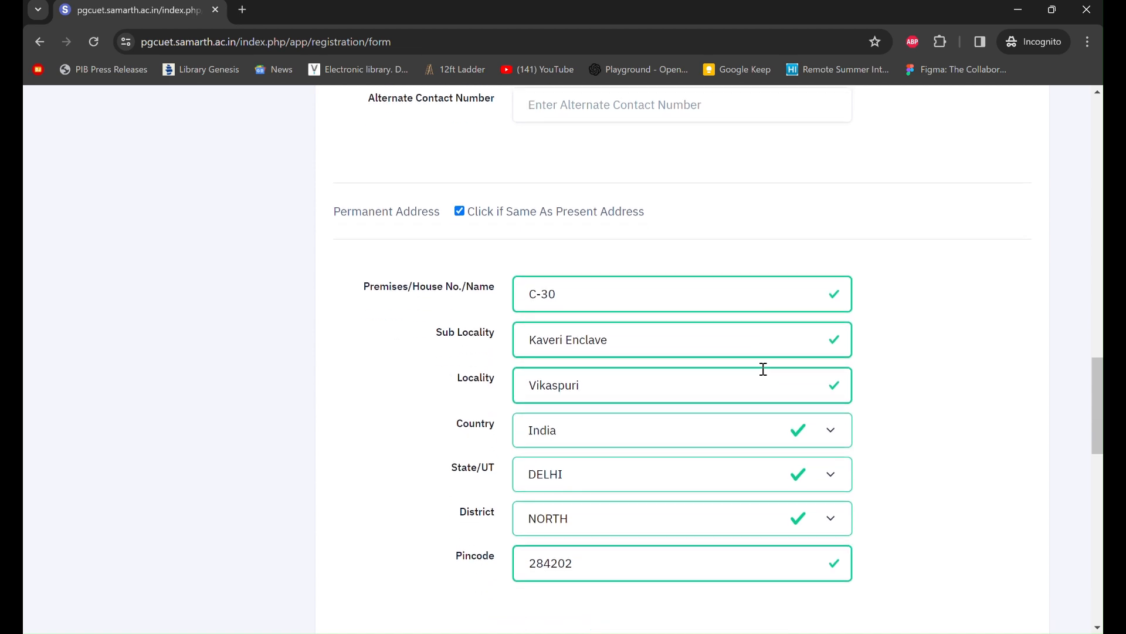
scroll(764, 369, "down", 1)
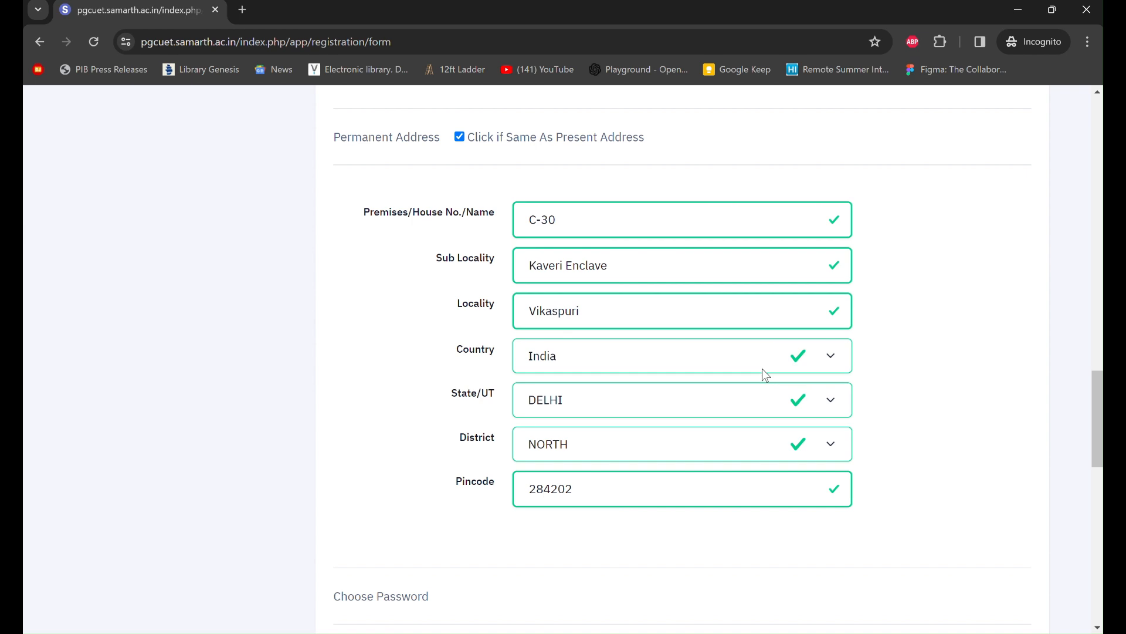
scroll(762, 368, "up", 4)
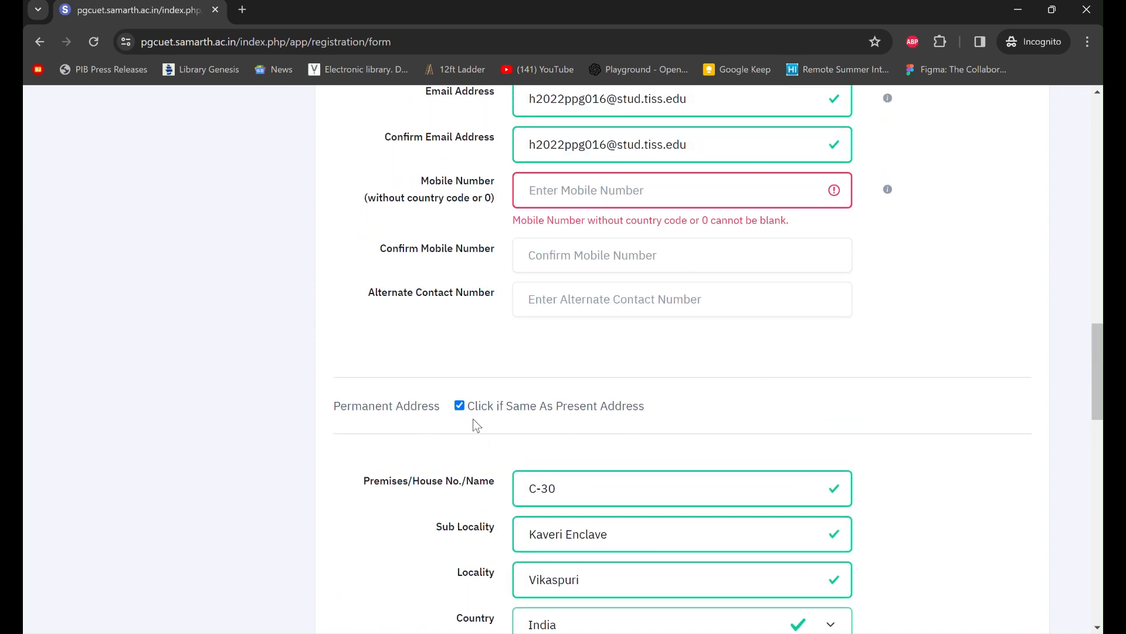
scroll(692, 418, "down", 2)
scroll(693, 417, "down", 7)
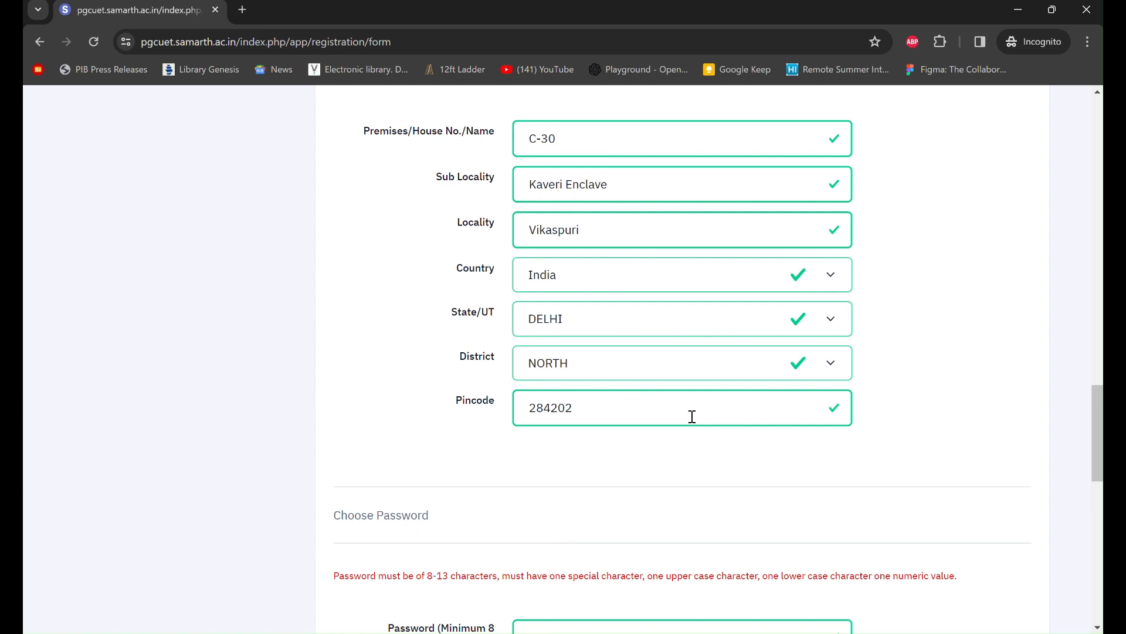
- Pick 'Which is your favourite book ?' as security question and type its answer
scroll(692, 416, "down", 2)
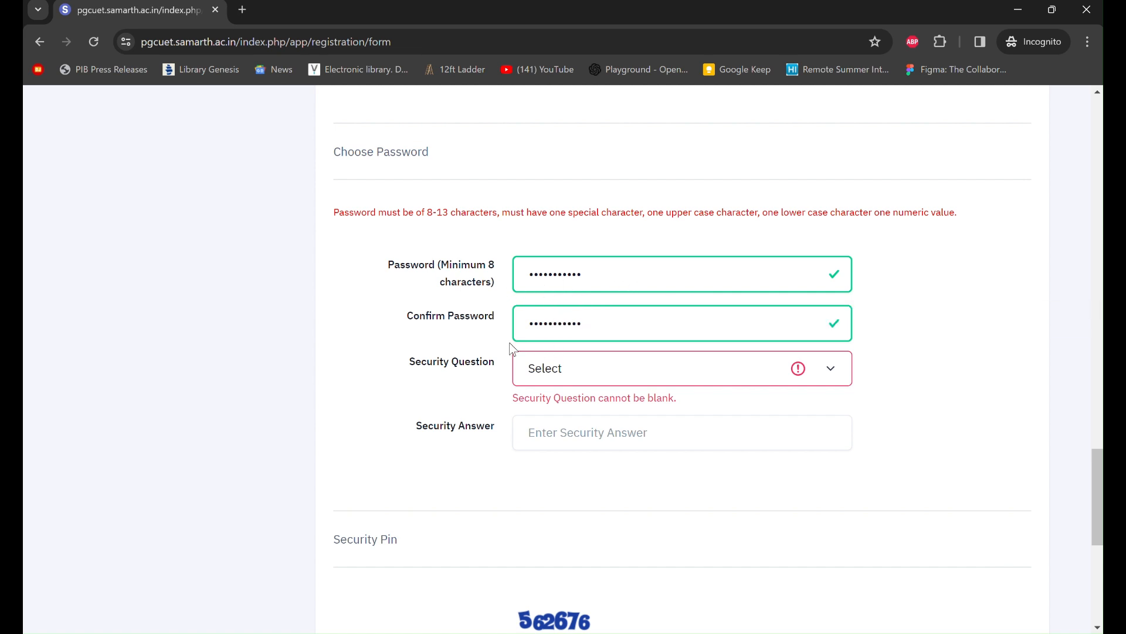
scroll(692, 358, "down", 1)
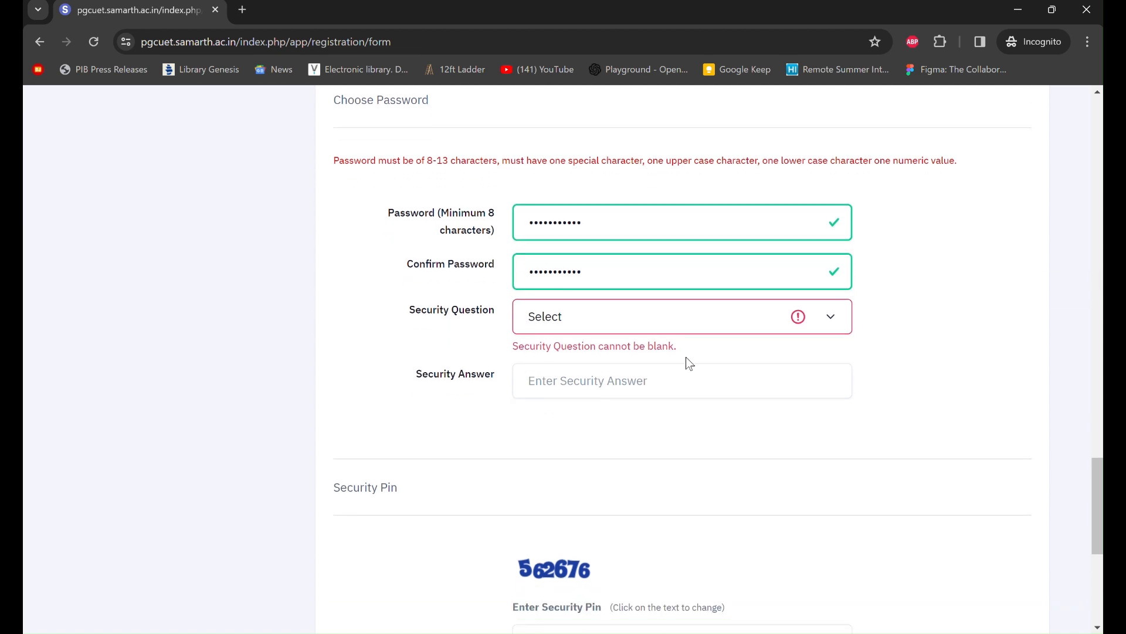
left_click(836, 325)
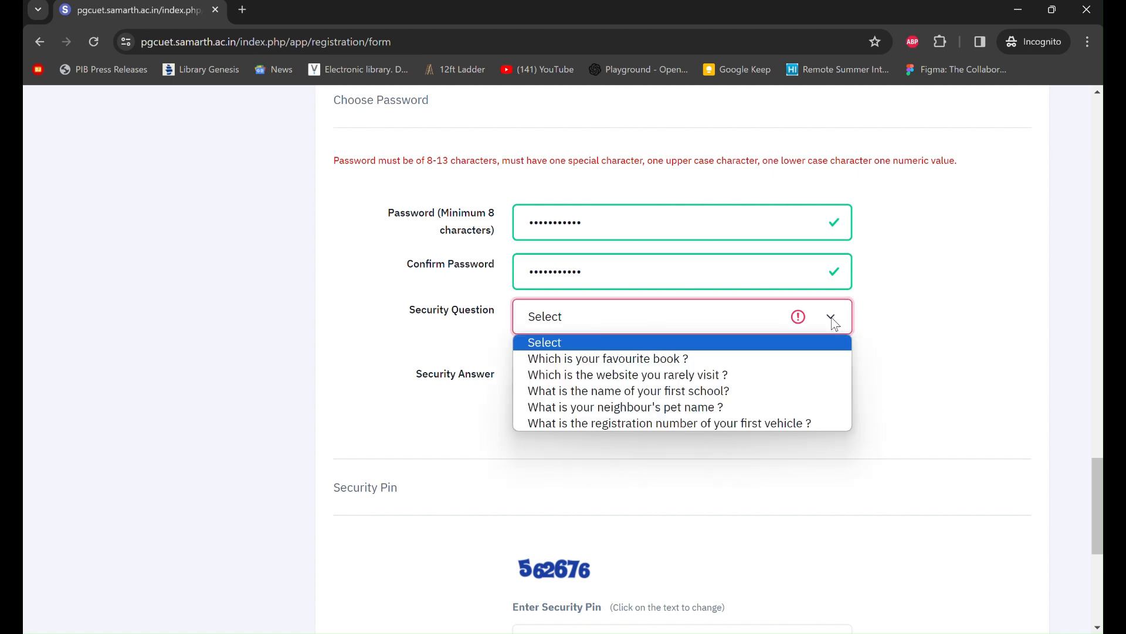
left_click(773, 358)
scroll(772, 353, "down", 1)
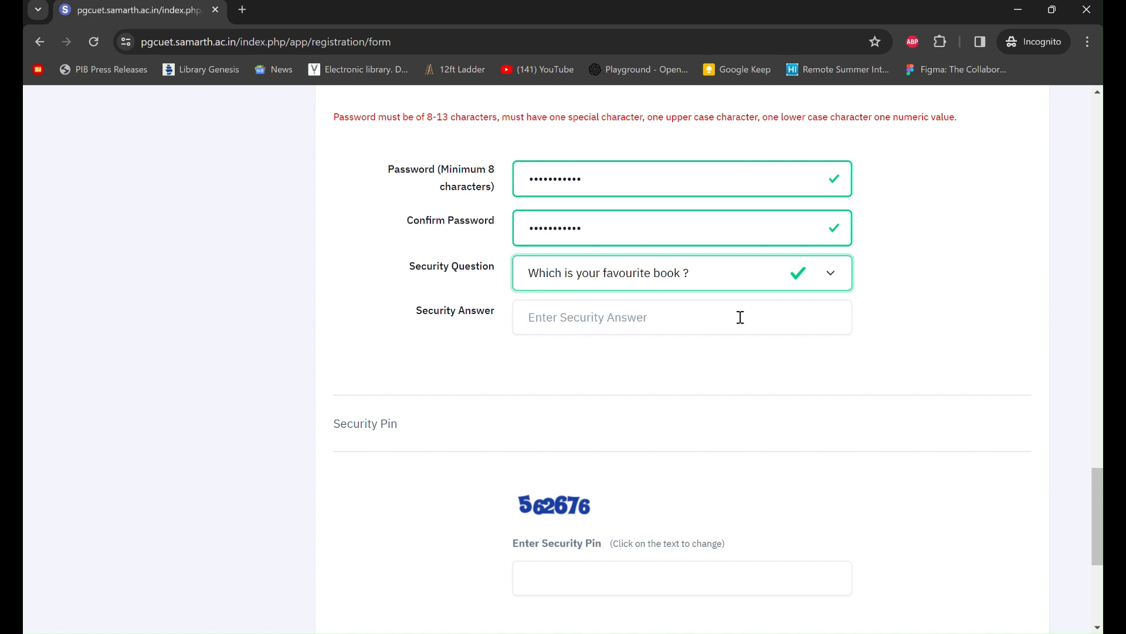
left_click(741, 317)
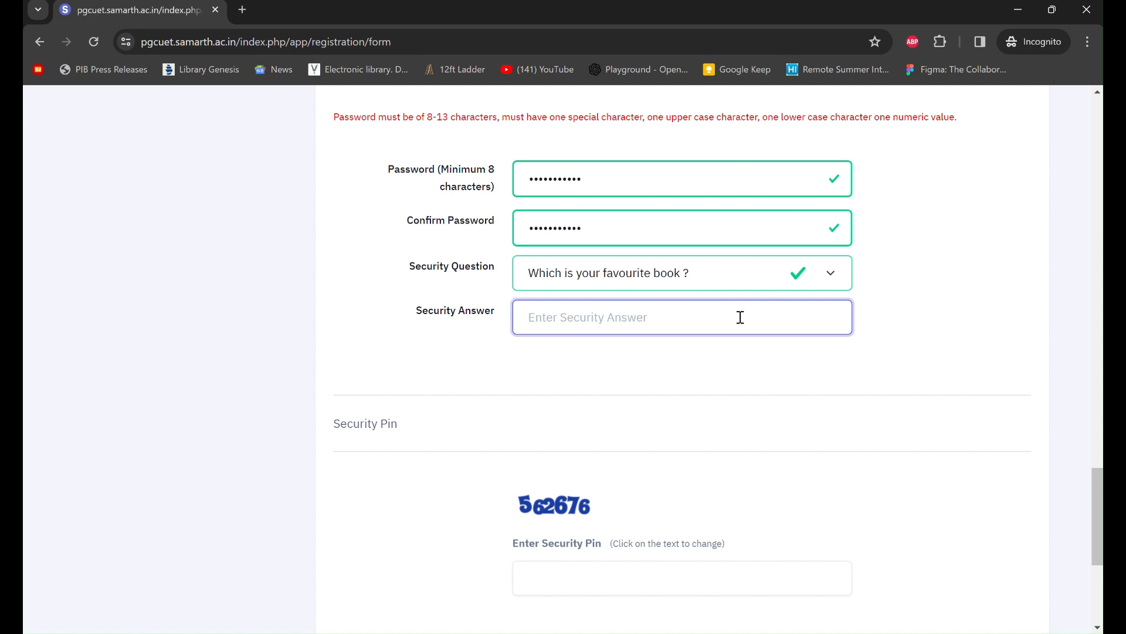
type("•••••••")
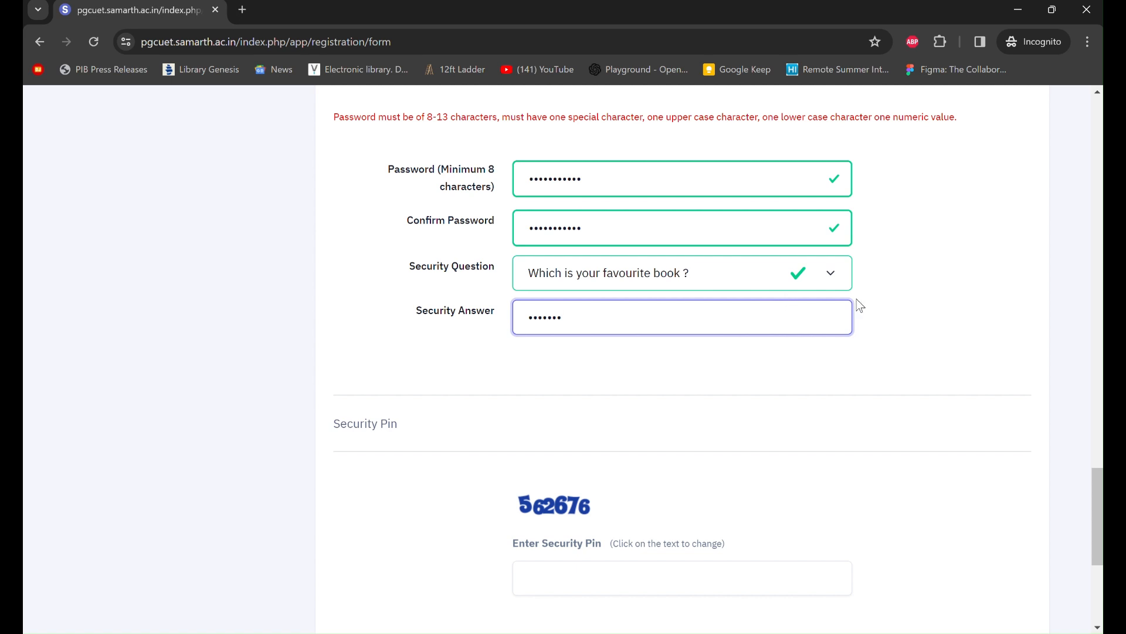
scroll(861, 306, "down", 1)
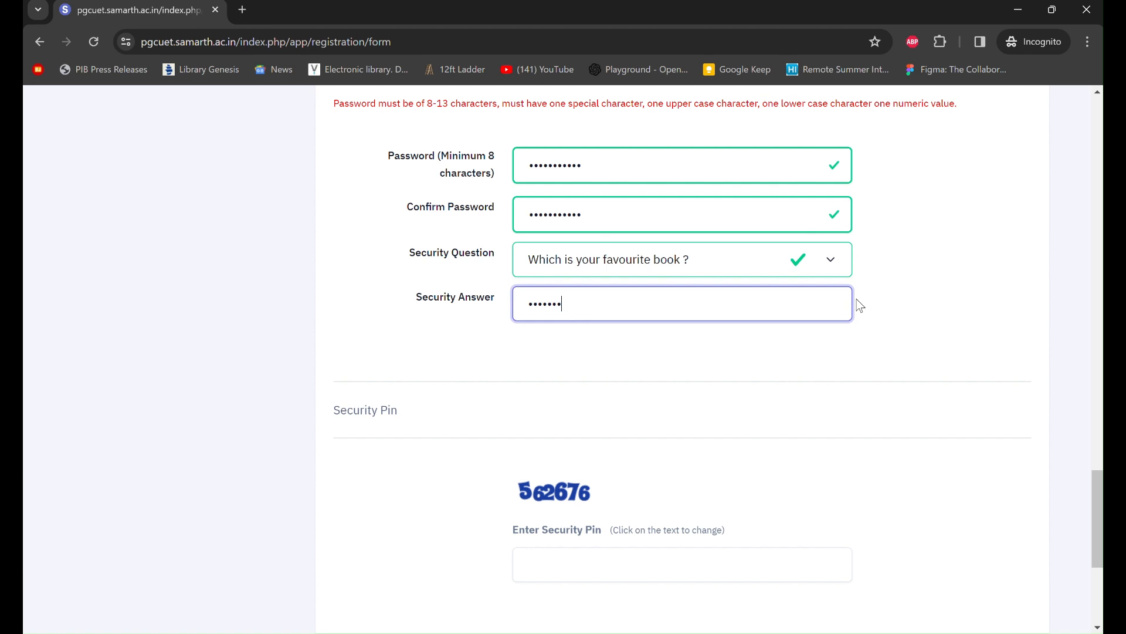
scroll(861, 305, "down", 1)
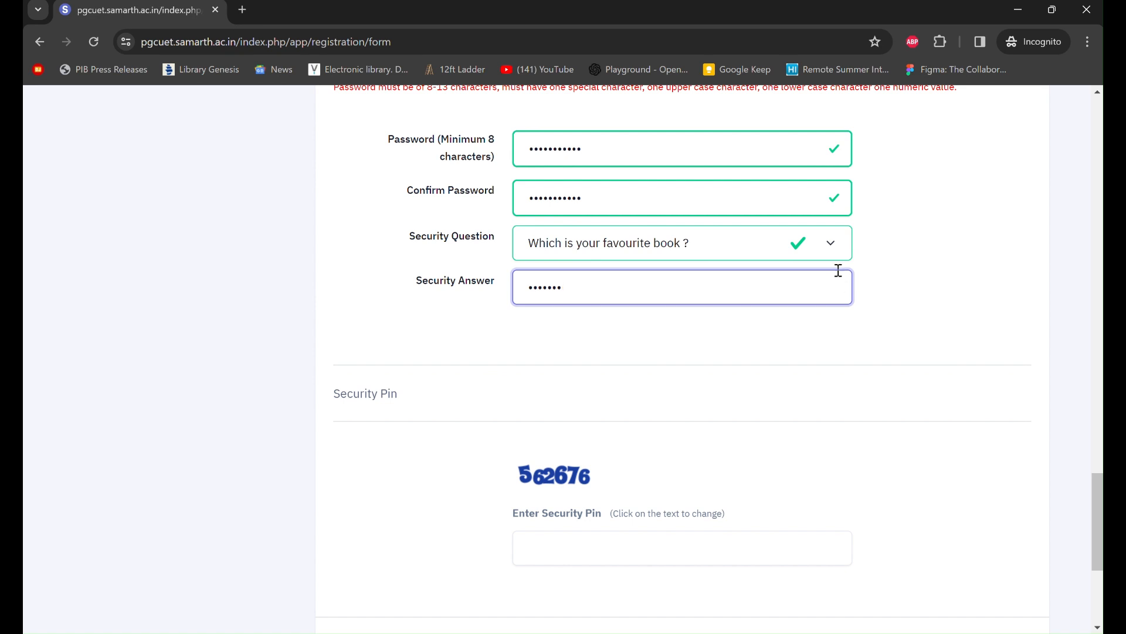
- Switch the security question to the first-school question
left_click(833, 251)
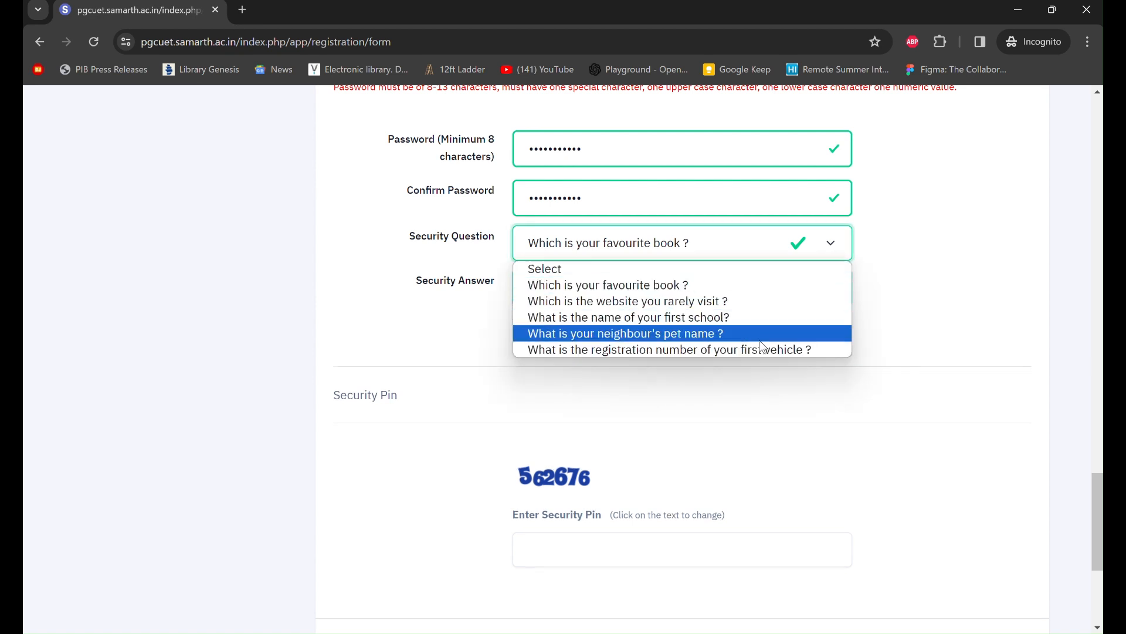
left_click(767, 326)
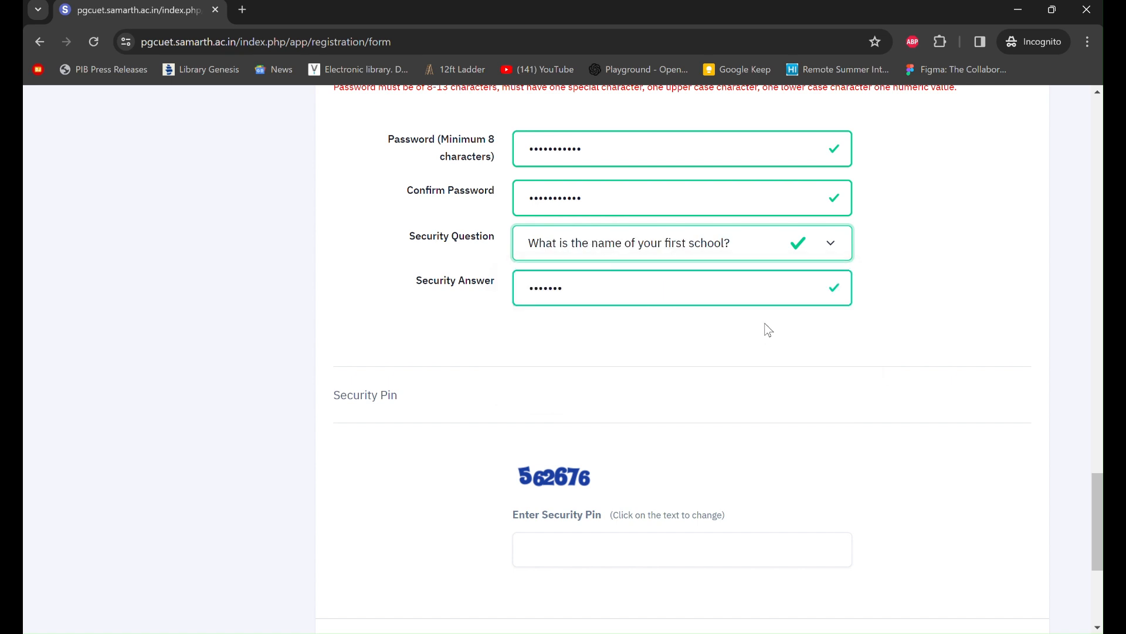
scroll(889, 318, "down", 3)
scroll(889, 318, "up", 2)
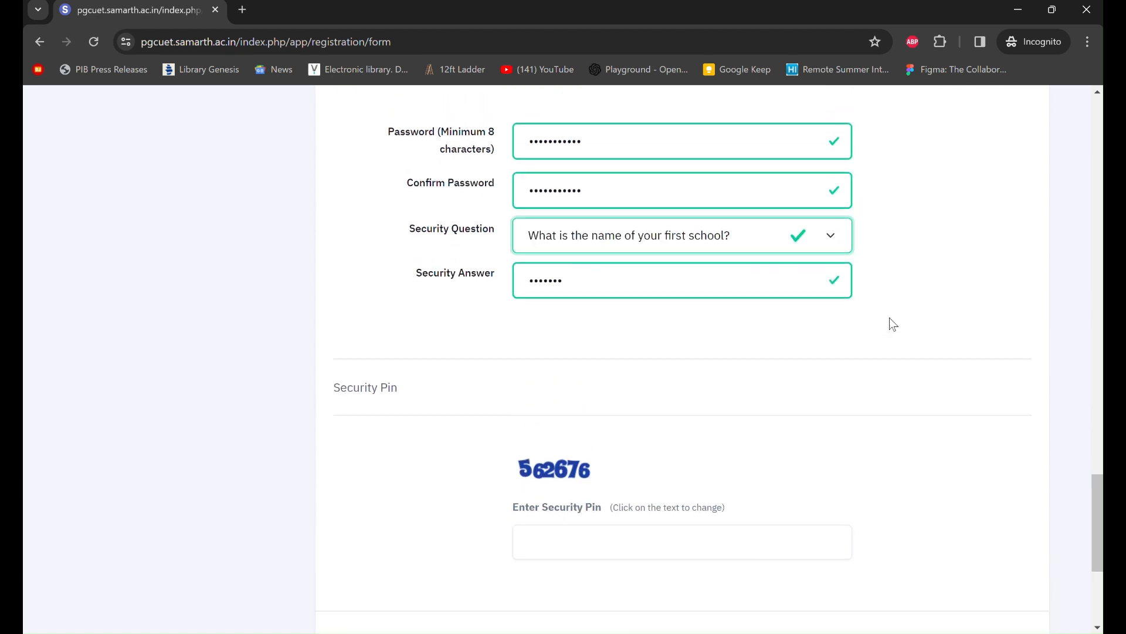
scroll(890, 318, "down", 3)
scroll(890, 318, "down", 1)
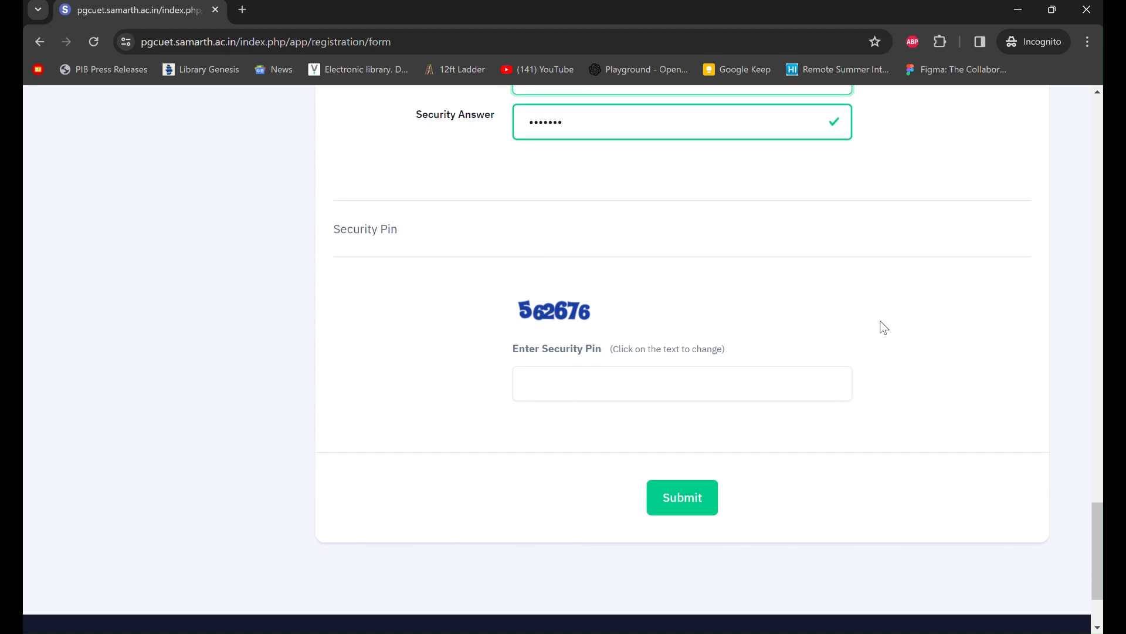
- Enter the displayed security pin and submit the registration form
left_click(601, 387)
type("56")
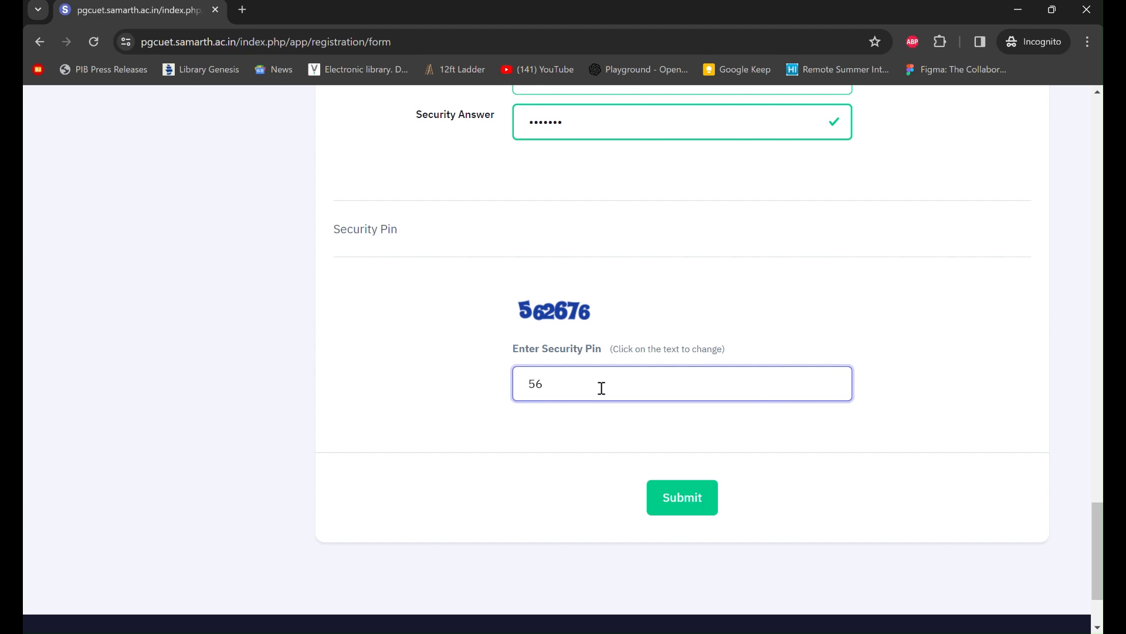
type("2676")
scroll(660, 270, "down", 1)
left_click(710, 470)
scroll(729, 444, "down", 3)
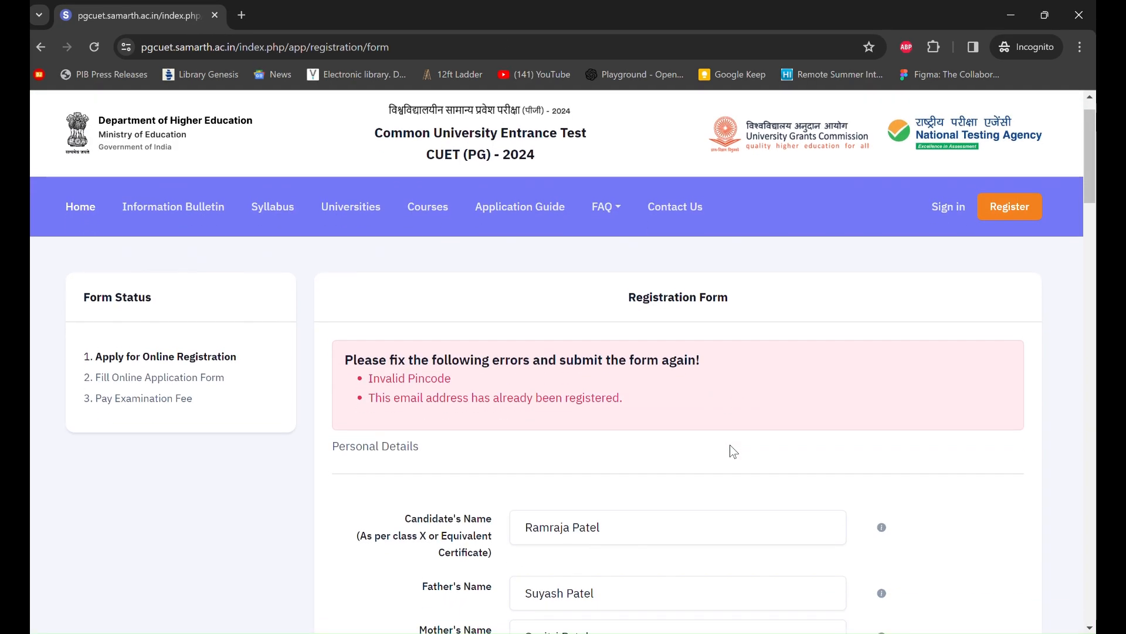
scroll(731, 445, "down", 1)
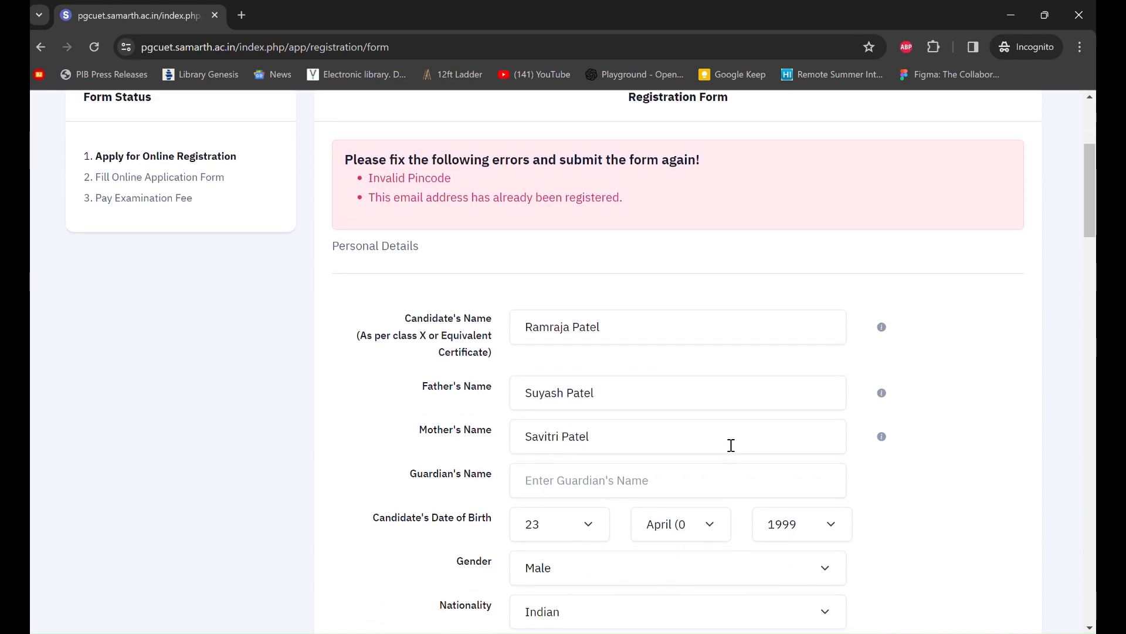
scroll(731, 444, "down", 1)
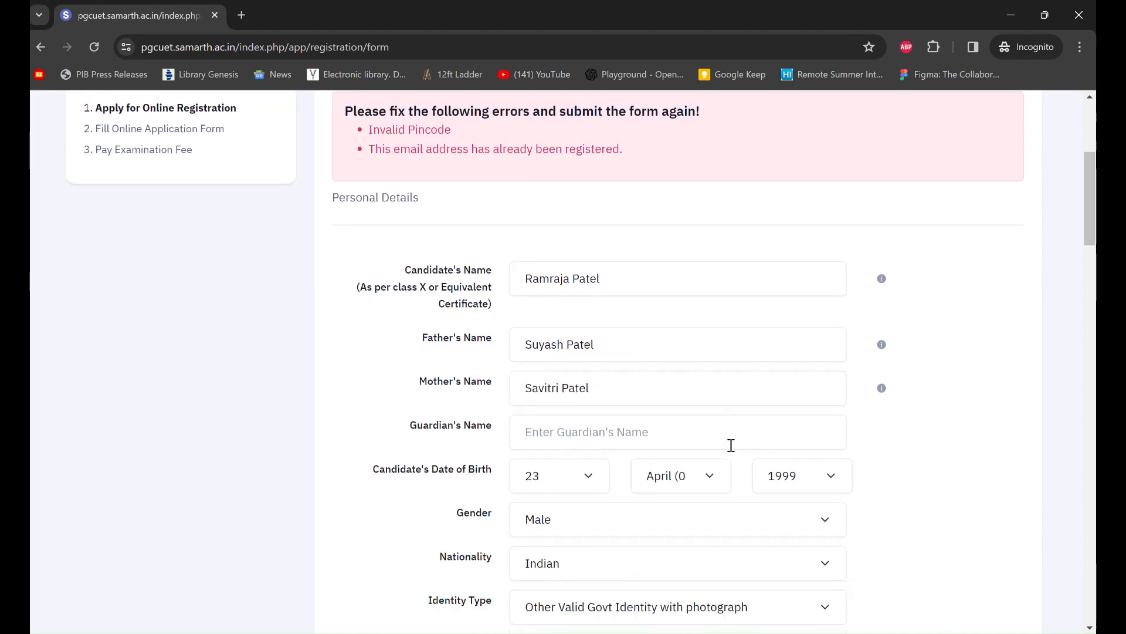
scroll(731, 445, "up", 1)
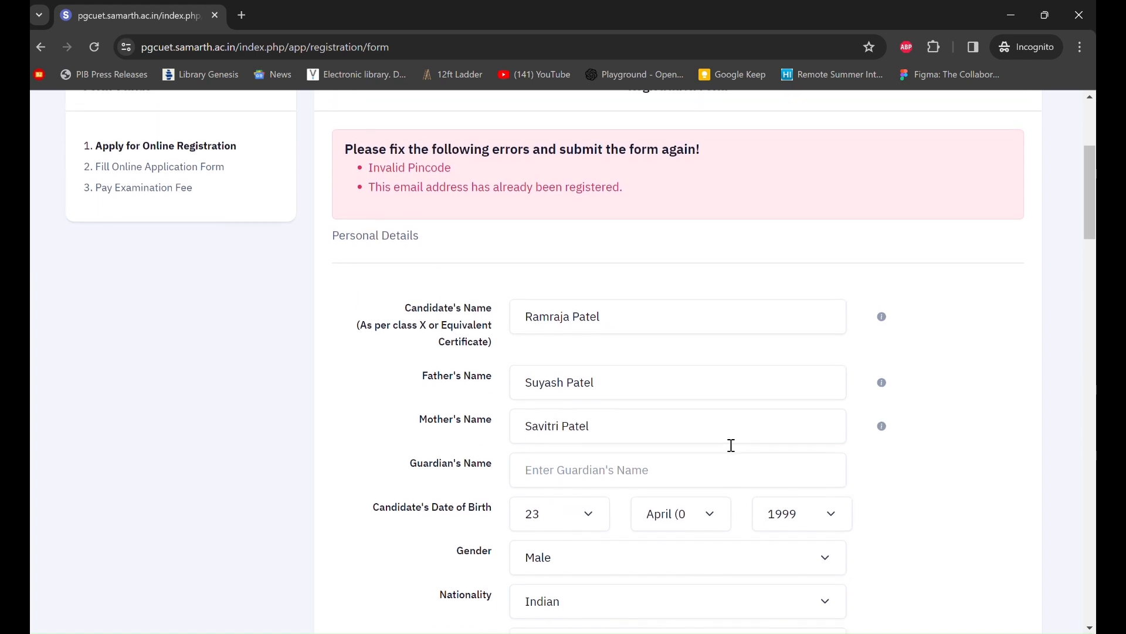
scroll(733, 451, "down", 1)
scroll(733, 451, "up", 1)
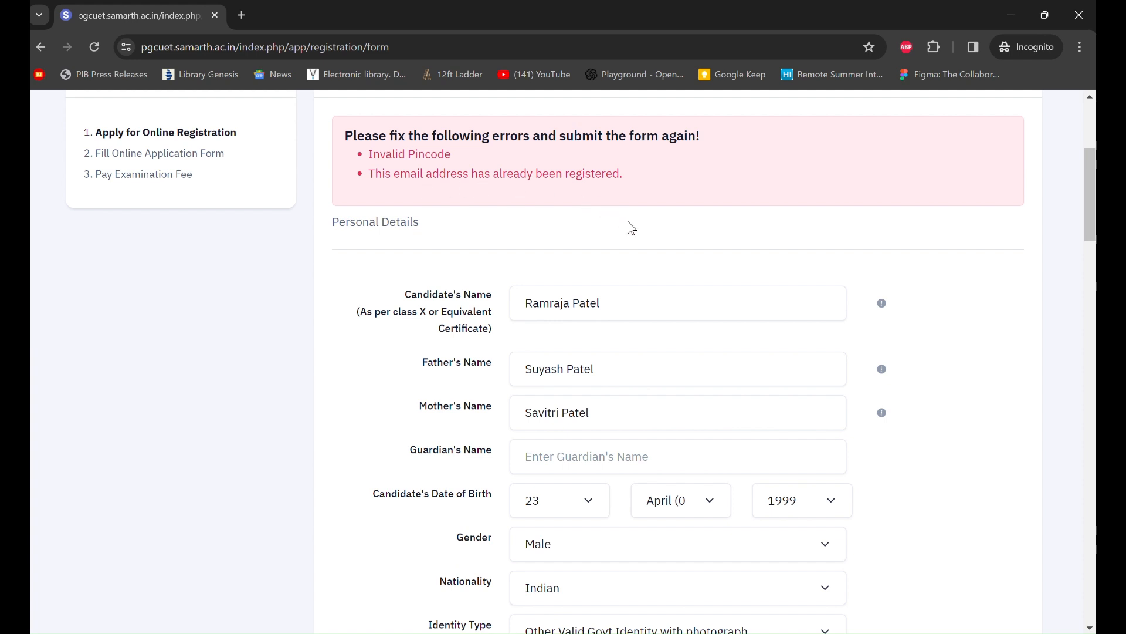
scroll(631, 227, "down", 1)
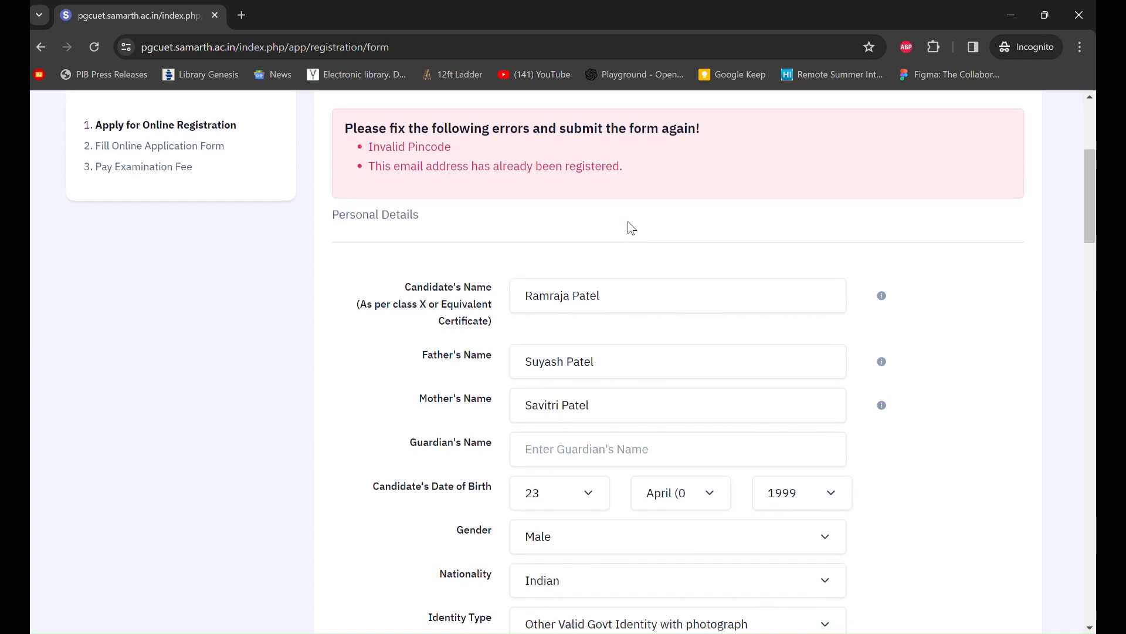
scroll(631, 227, "down", 1)
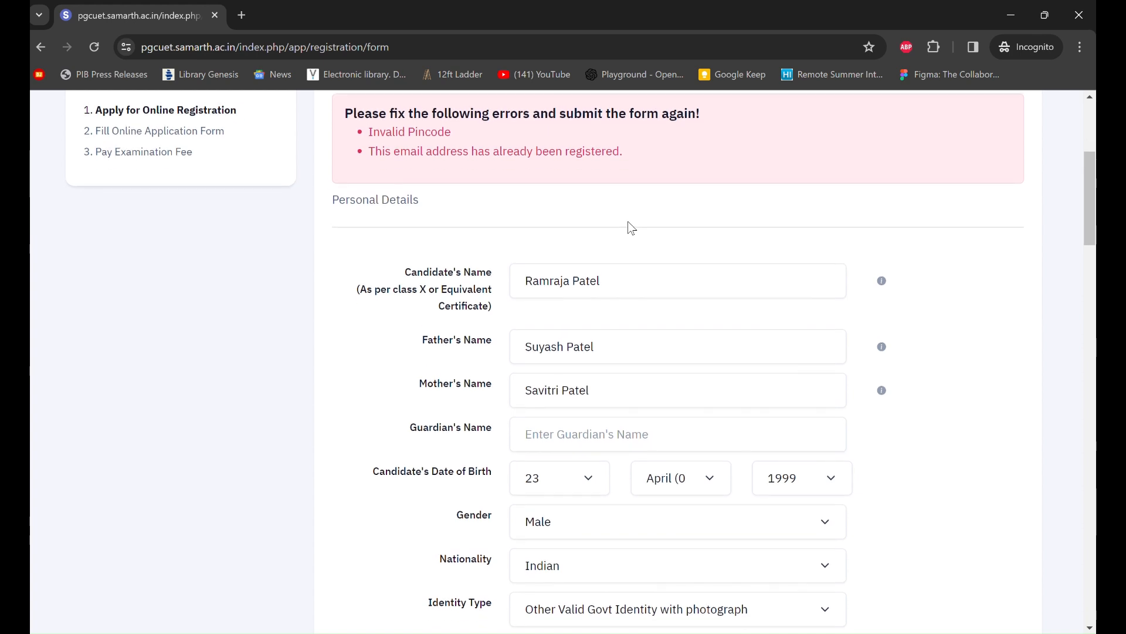
scroll(632, 229, "up", 1)
scroll(631, 228, "down", 1)
scroll(631, 228, "down", 1)
scroll(631, 229, "down", 2)
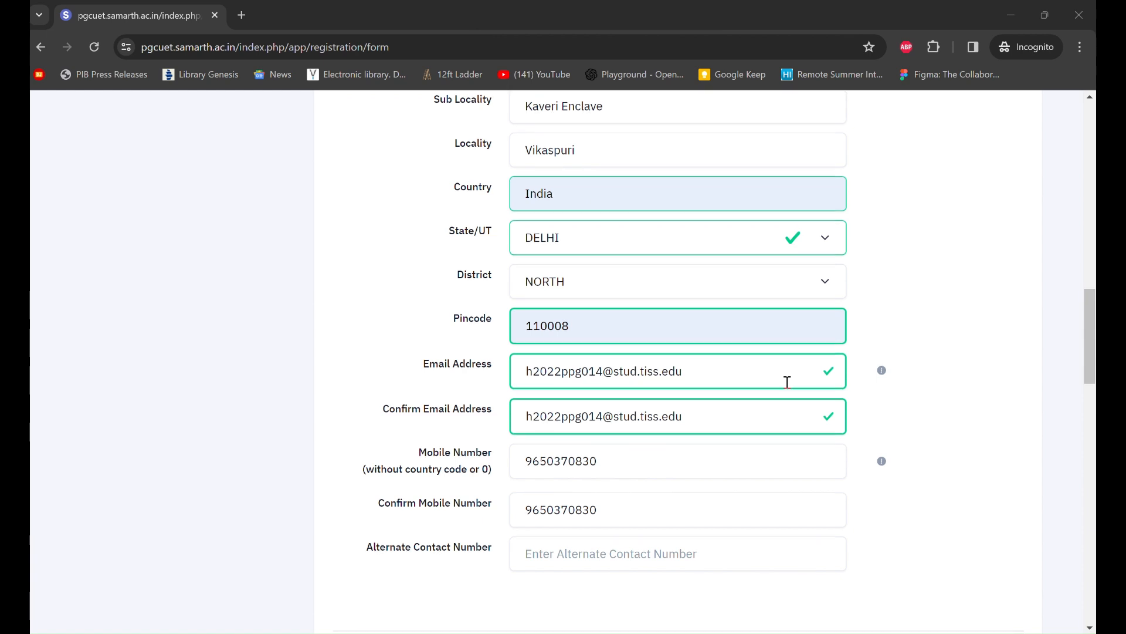
scroll(787, 381, "down", 1)
scroll(787, 381, "down", 3)
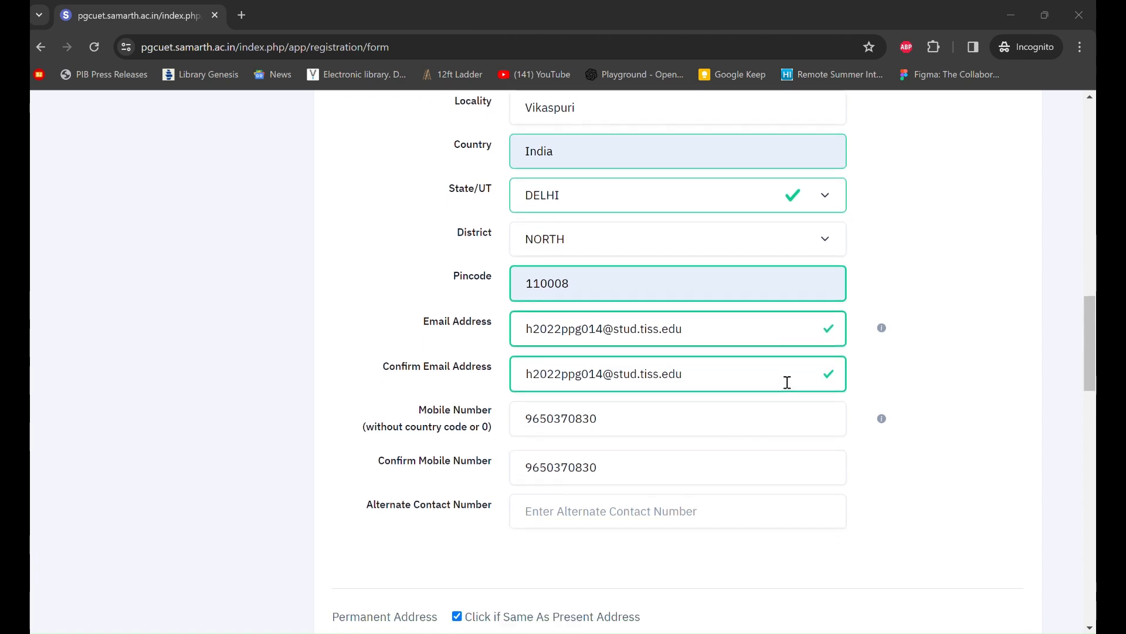
scroll(787, 382, "down", 15)
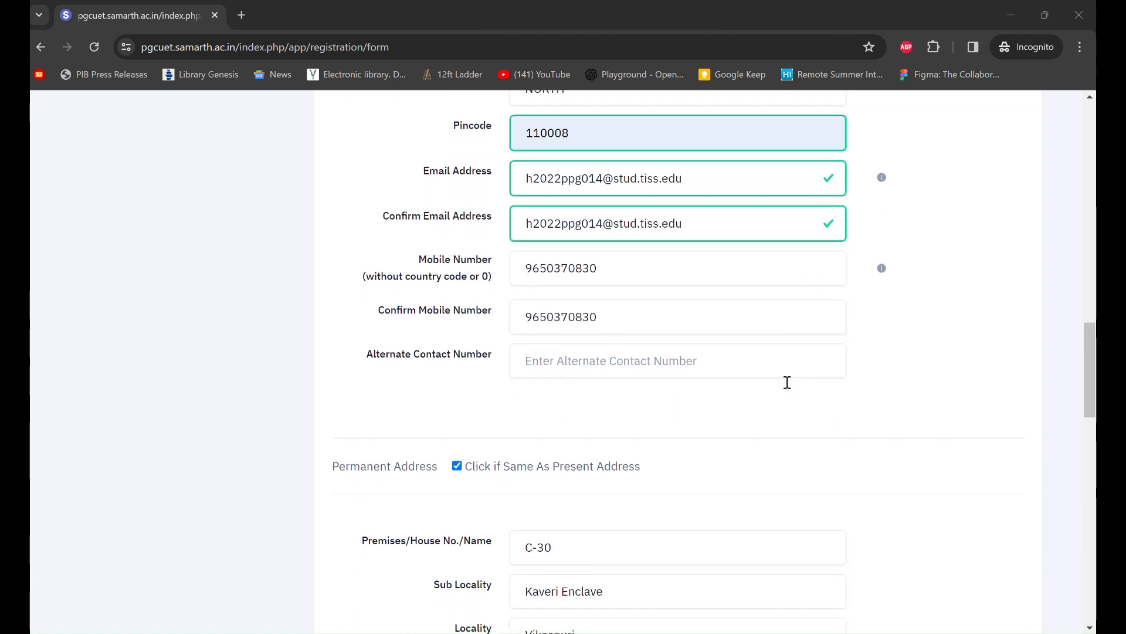
scroll(787, 382, "down", 5)
- Resubmit the registration form and tick 'My Name' in the Review Page's particulars checklist
left_click(689, 492)
scroll(689, 493, "down", 1)
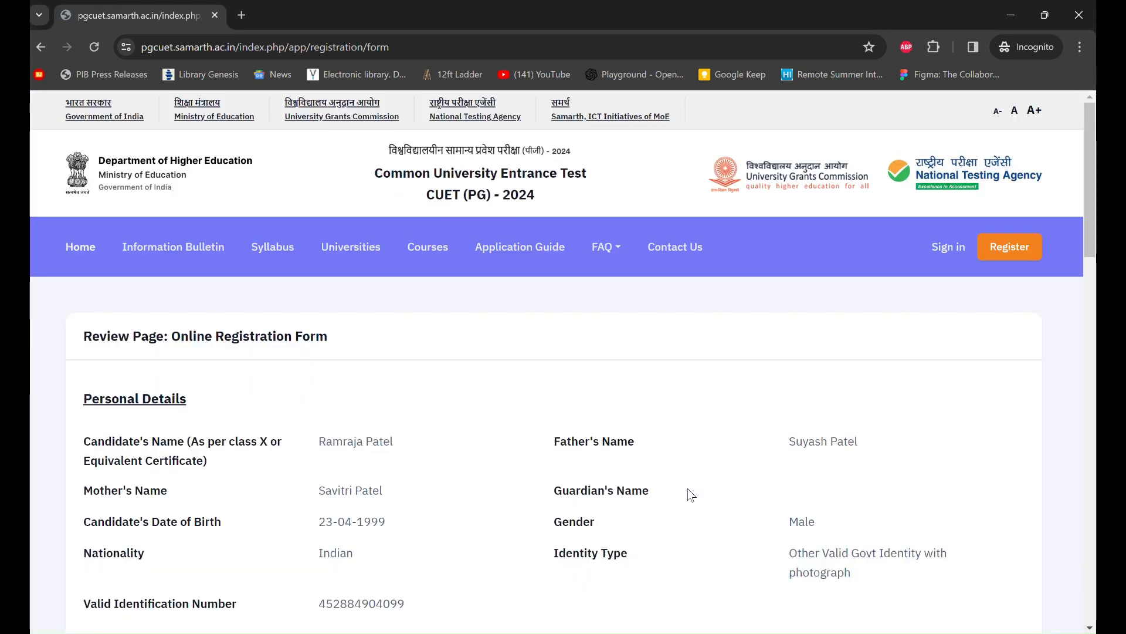
scroll(729, 491, "down", 3)
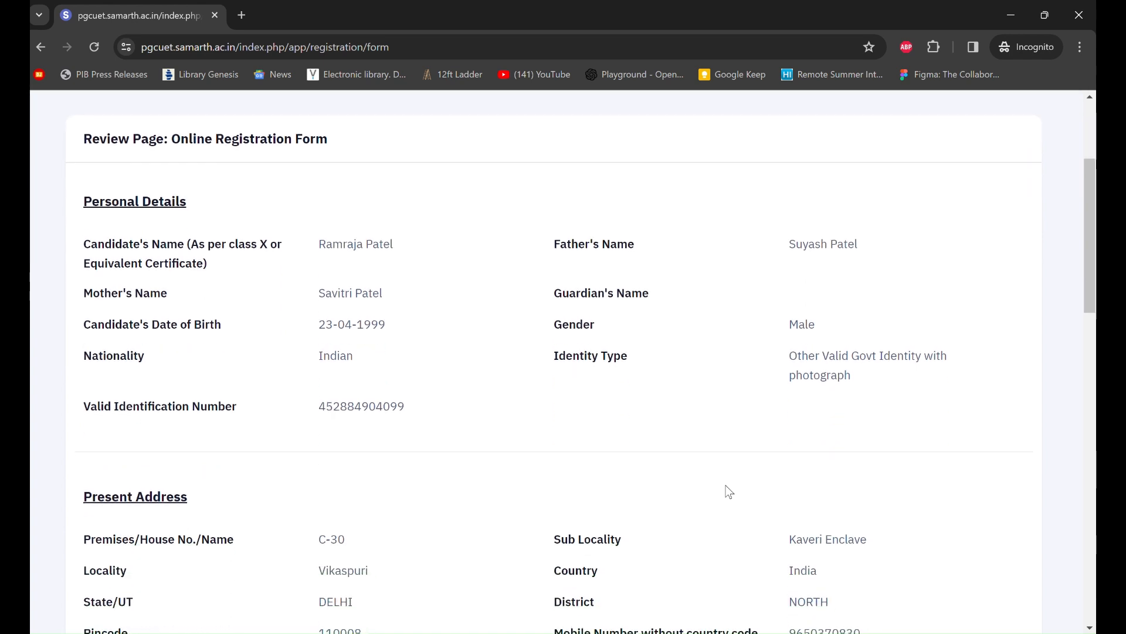
scroll(729, 492, "down", 1)
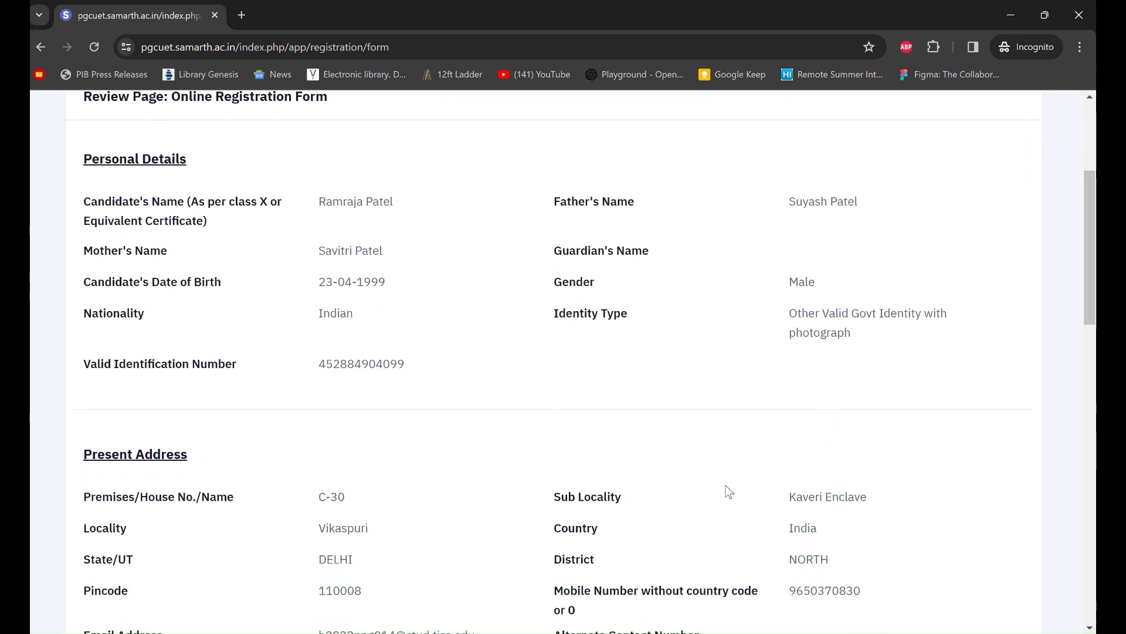
scroll(729, 492, "down", 1)
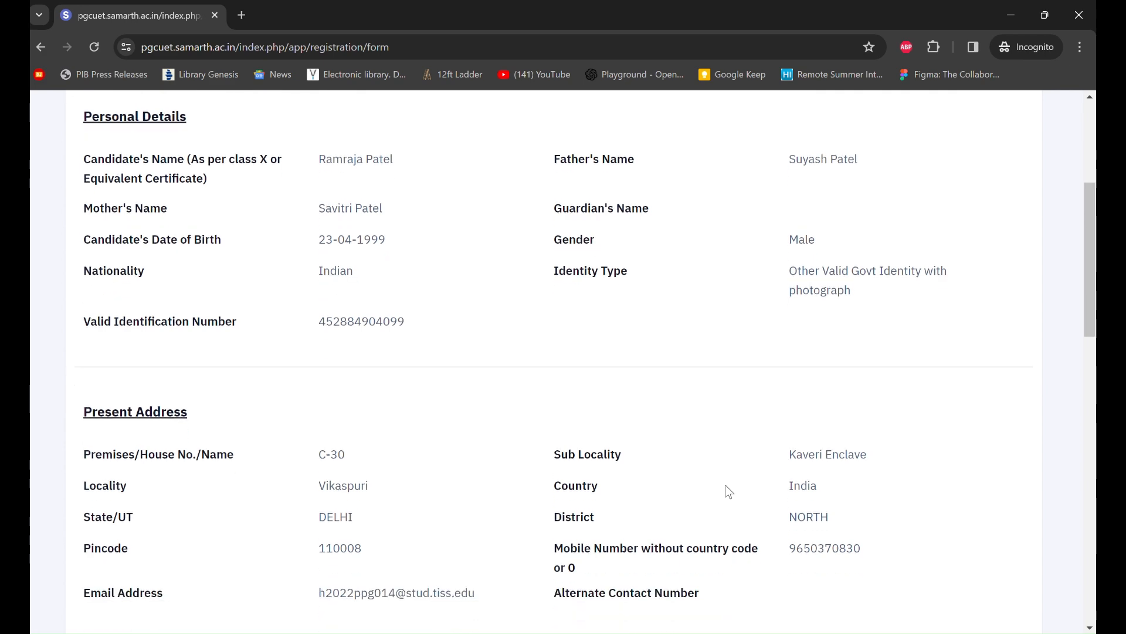
scroll(729, 492, "down", 11)
scroll(729, 491, "down", 6)
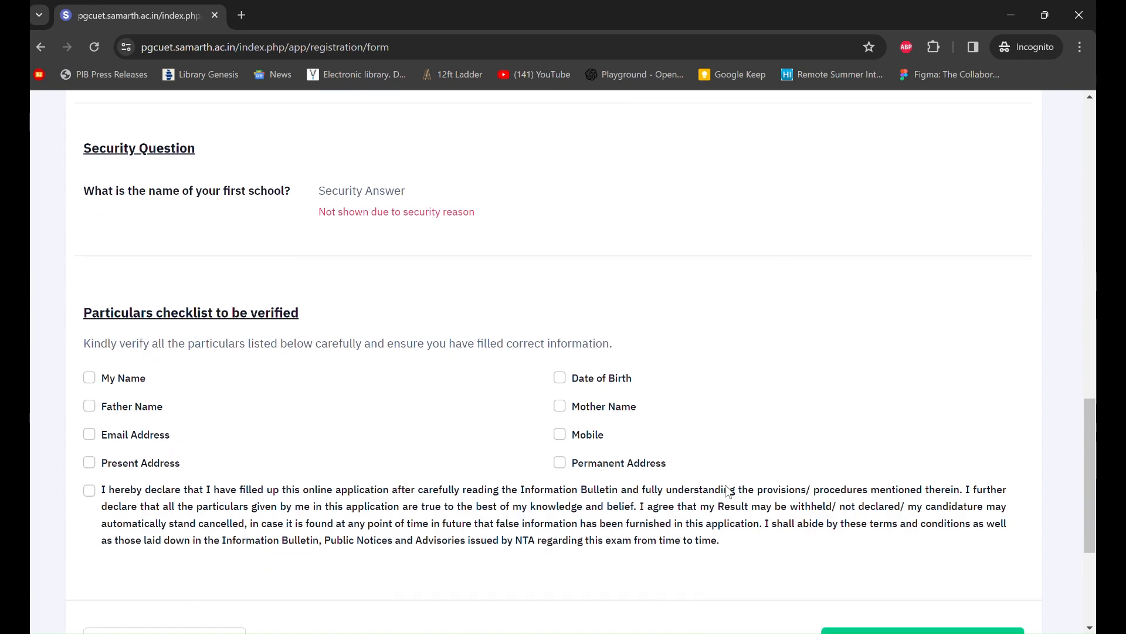
scroll(729, 491, "down", 4)
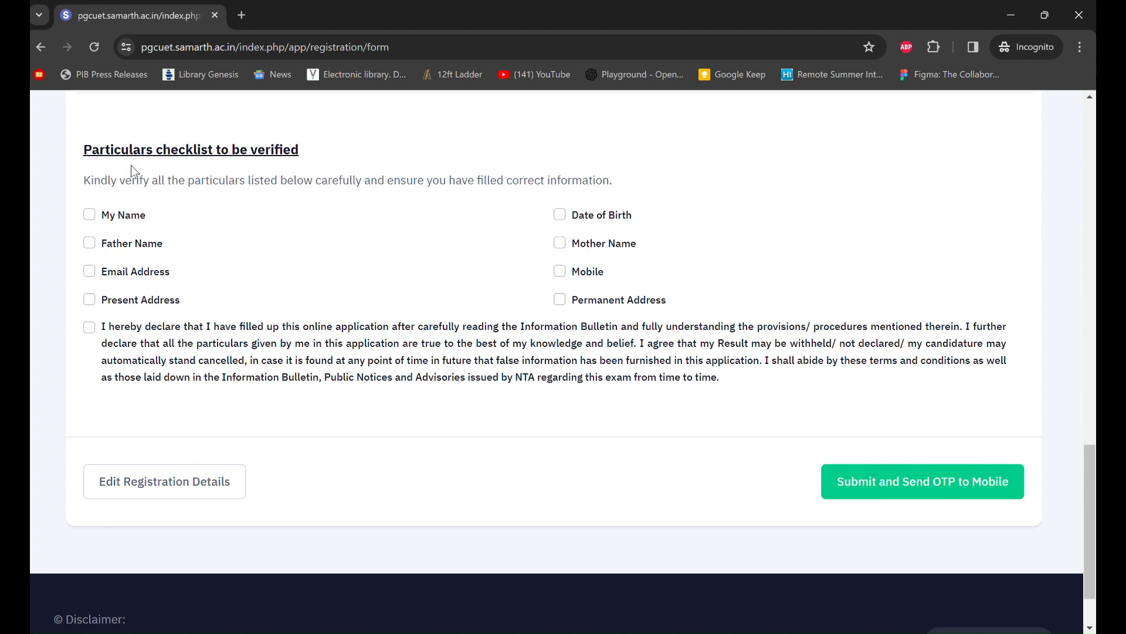
left_click(88, 217)
- Tick Father Name, Email, Present Address, Mother Name, Mobile, Date of Birth and Permanent Address as verified
left_click(90, 243)
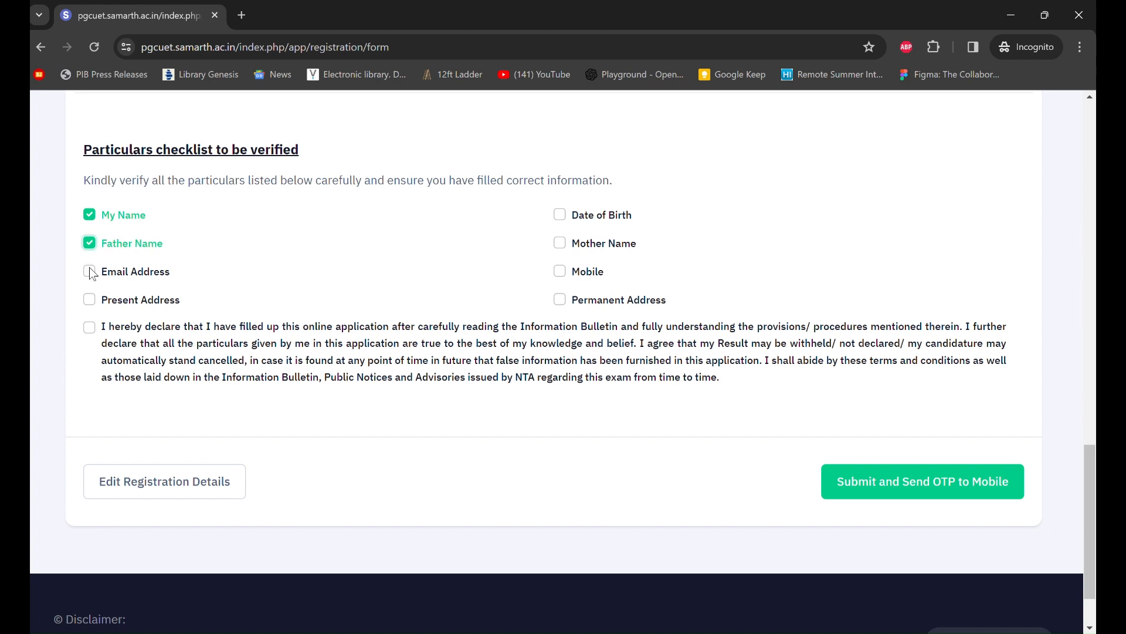
left_click(89, 272)
left_click(90, 301)
left_click(559, 243)
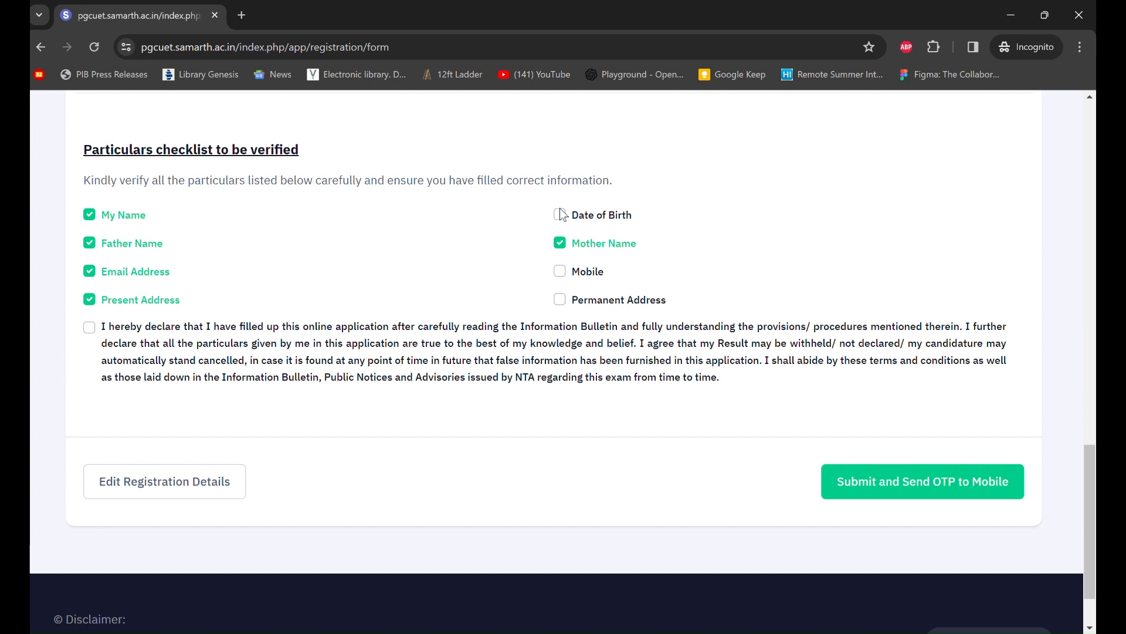
left_click(560, 270)
left_click(560, 215)
left_click(560, 299)
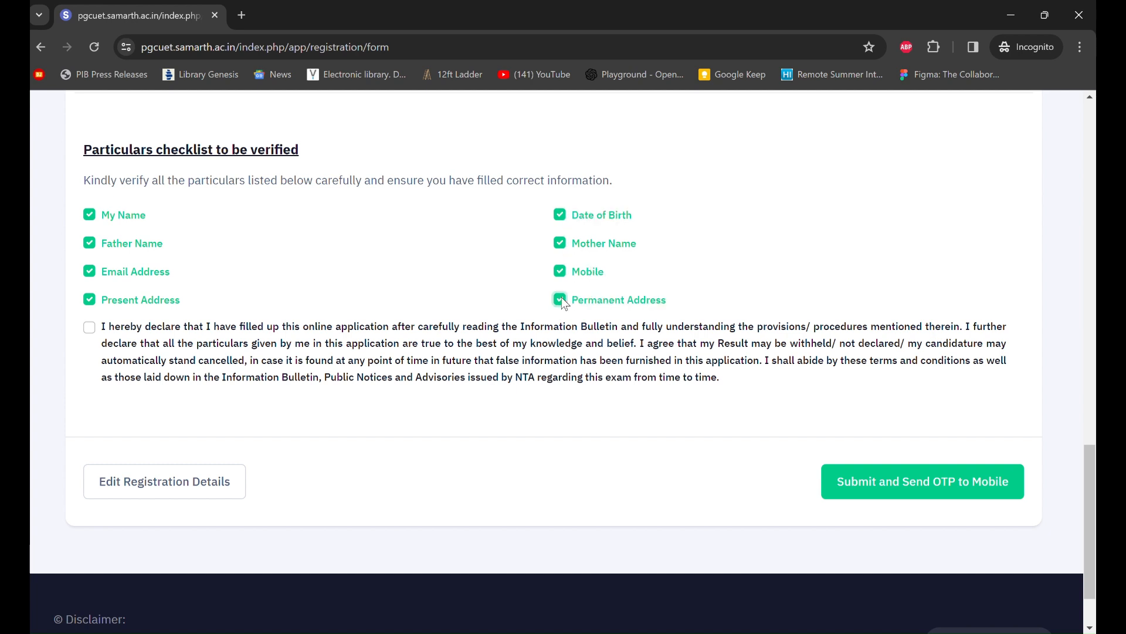
- Accept the 'I hereby declare' declaration checkbox and recheck the ticked list
left_click(93, 329)
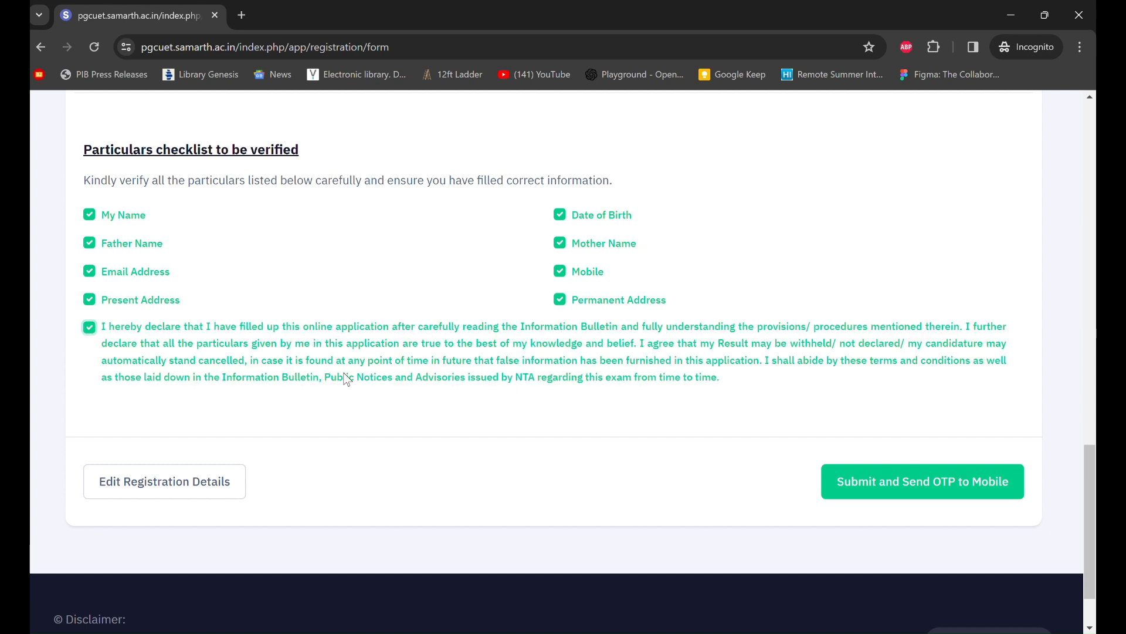
scroll(572, 442, "down", 1)
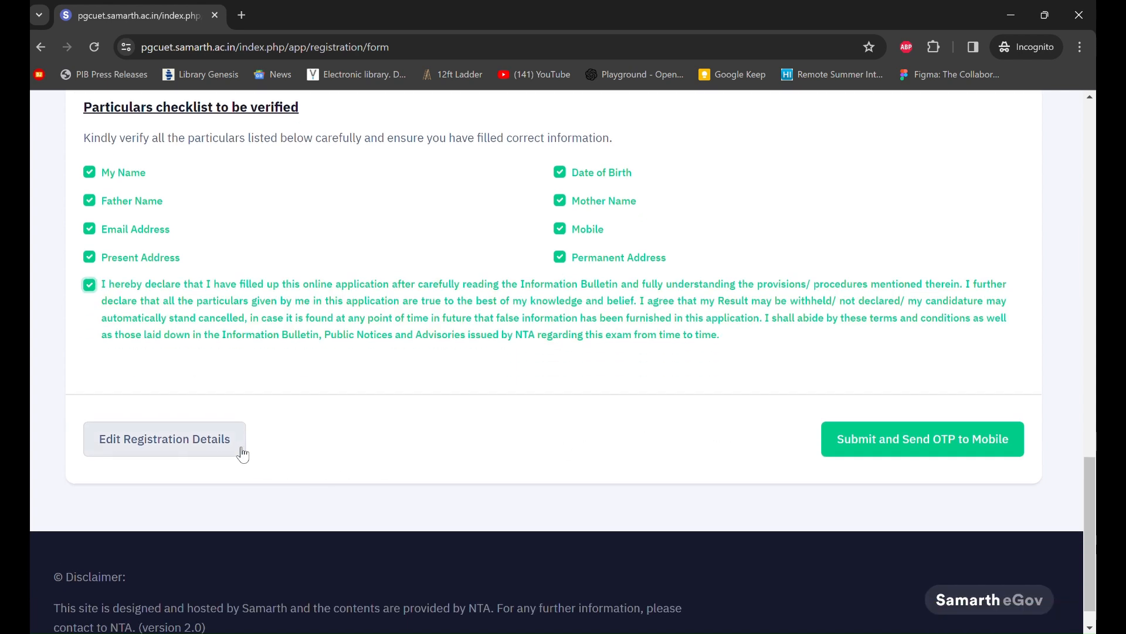
scroll(368, 417, "up", 4)
scroll(365, 413, "up", 5)
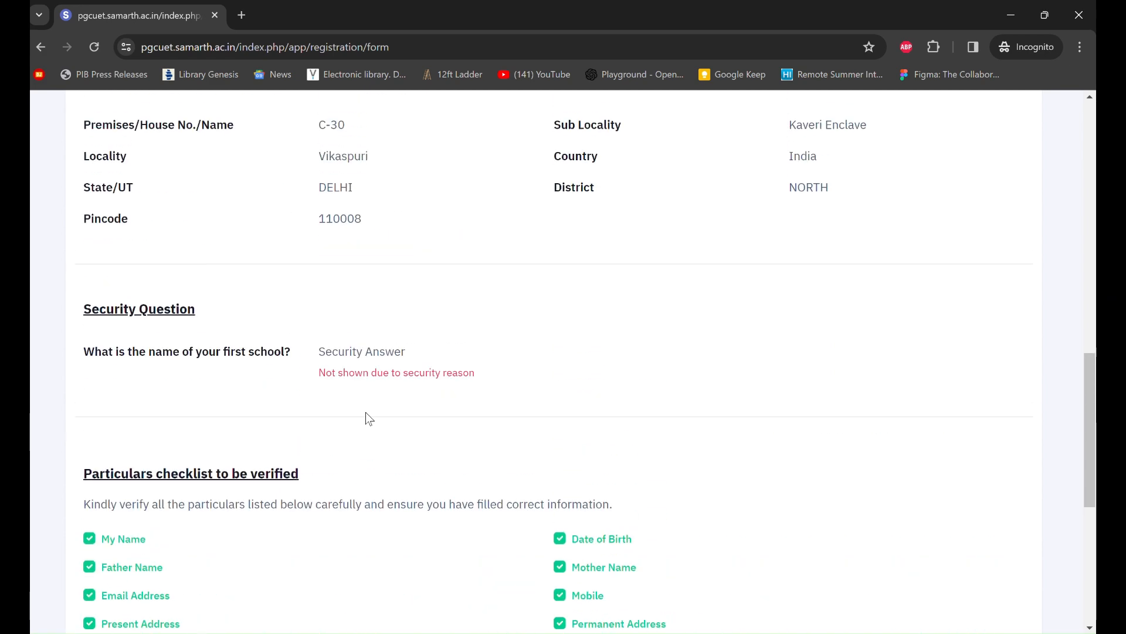
scroll(367, 418, "up", 2)
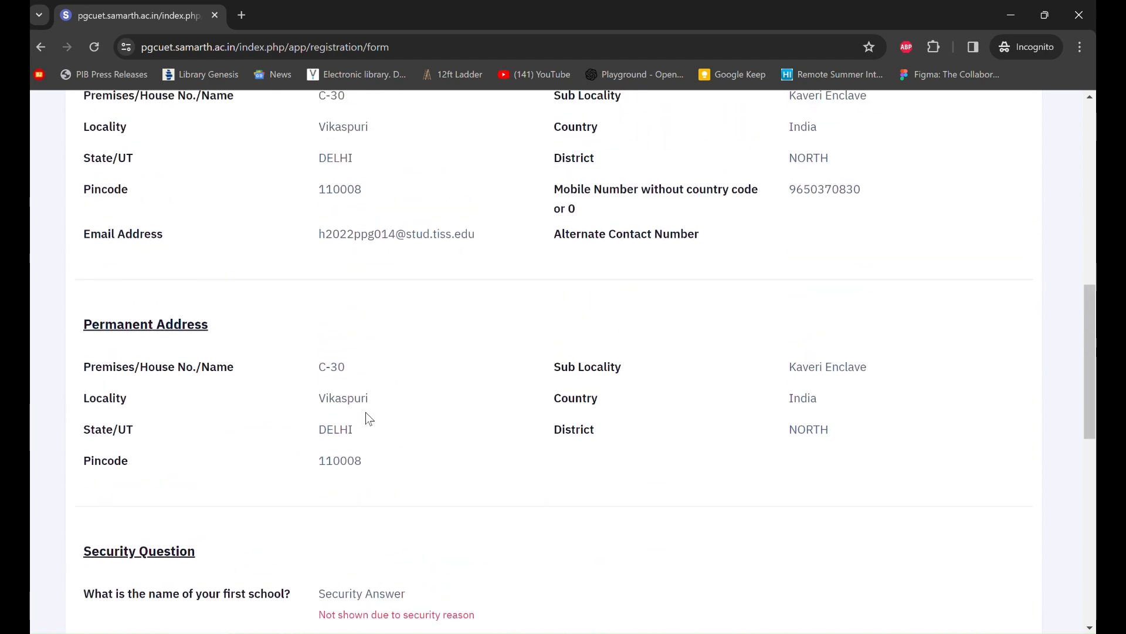
scroll(366, 413, "up", 2)
scroll(365, 412, "down", 13)
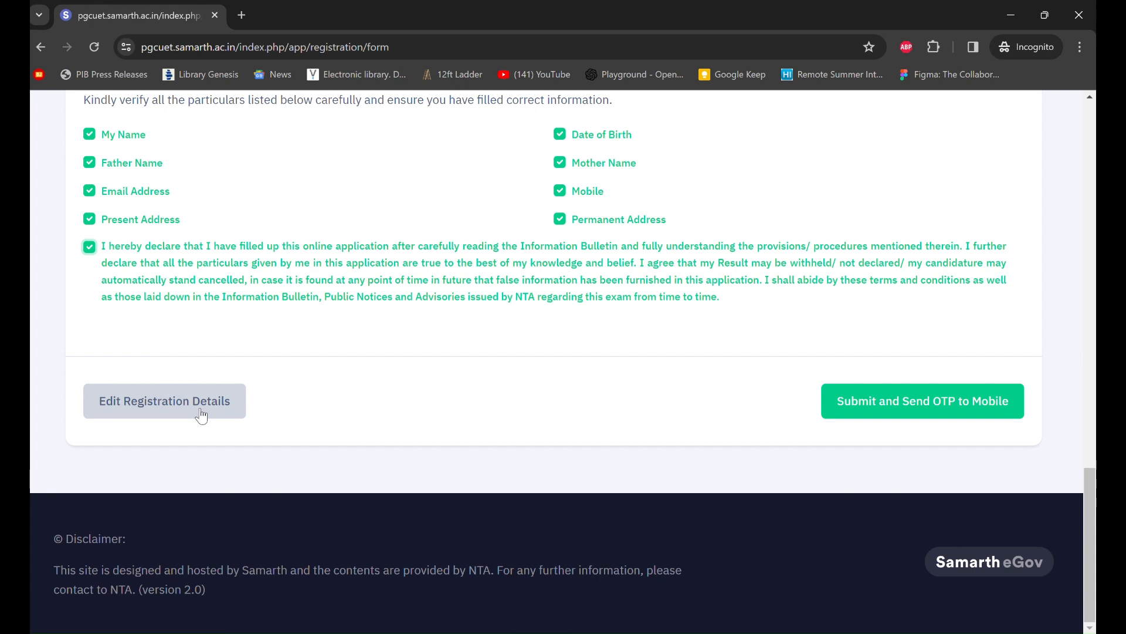
- Submit the reviewed registration with 'Send OTP to Mobile' and confirm the prompt with OK
left_click(885, 414)
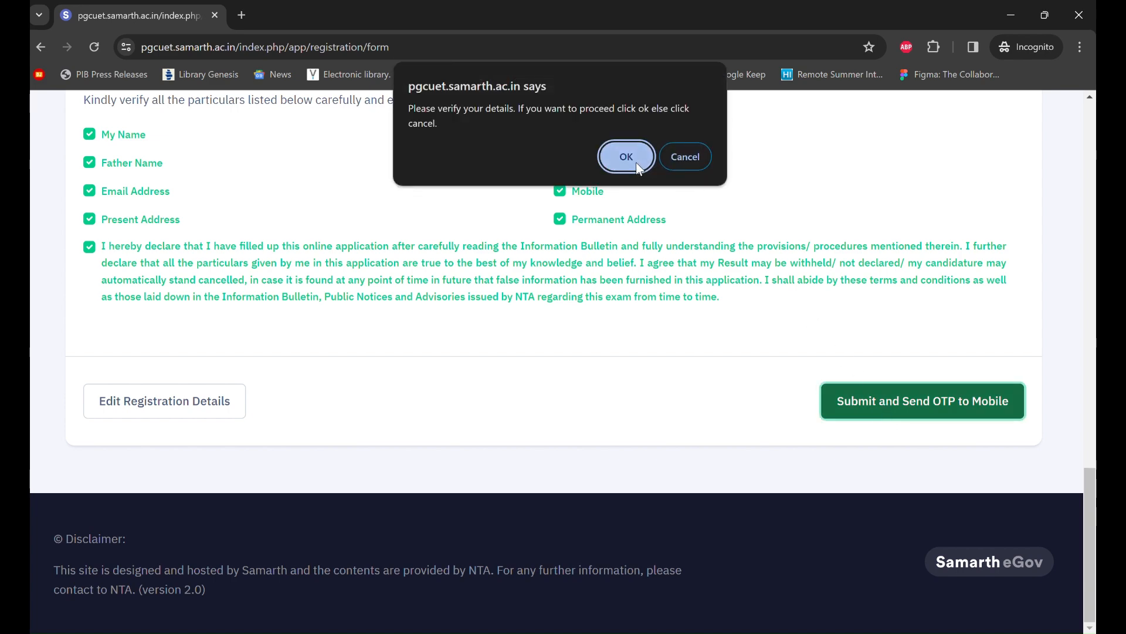
left_click(616, 169)
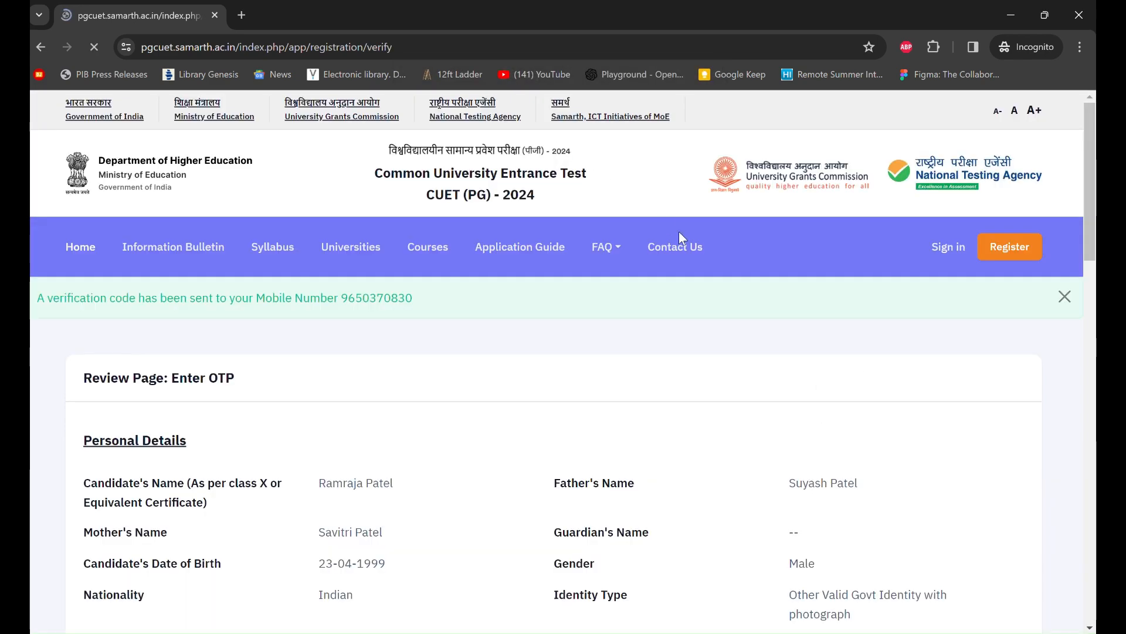
scroll(739, 379, "down", 3)
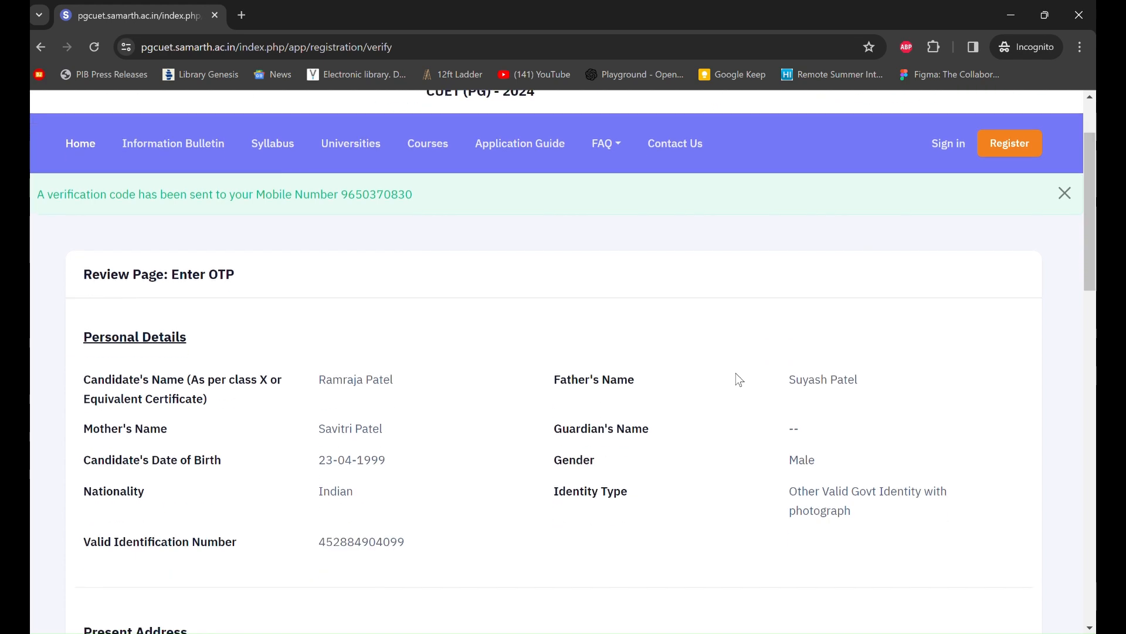
scroll(738, 378, "down", 3)
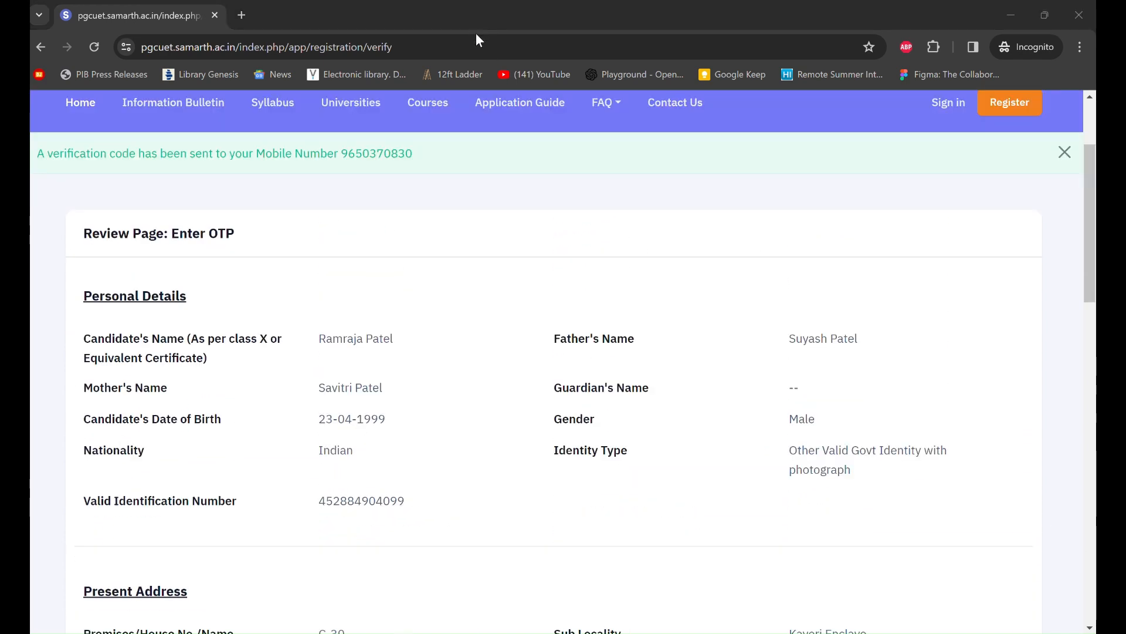
scroll(549, 267, "down", 1)
scroll(549, 266, "up", 2)
scroll(549, 267, "down", 10)
scroll(549, 266, "down", 9)
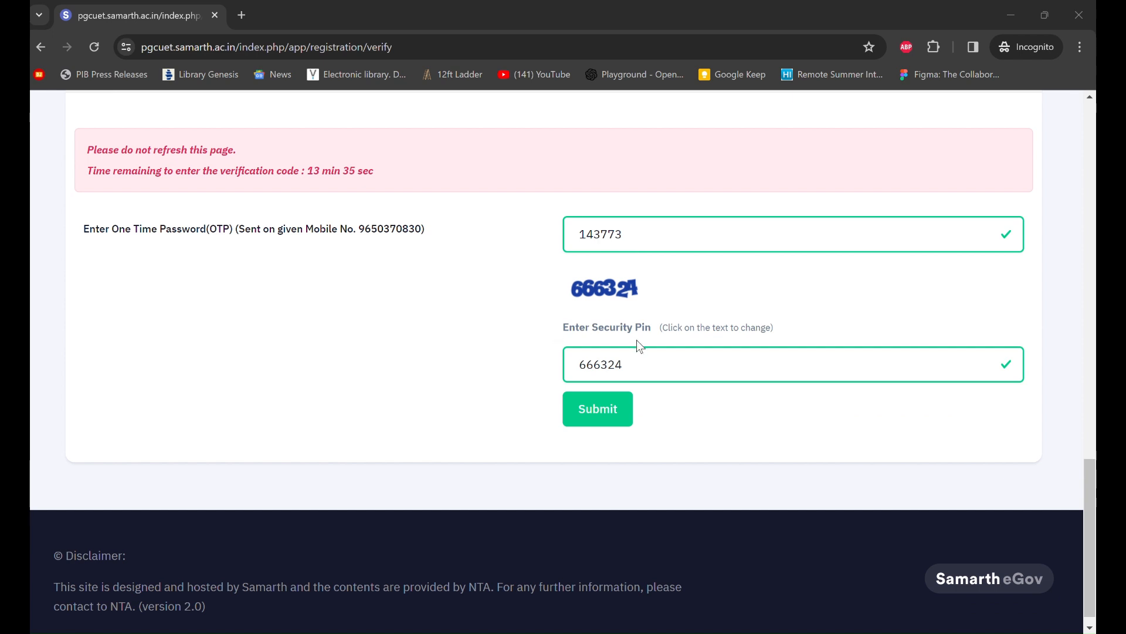
left_click(622, 416)
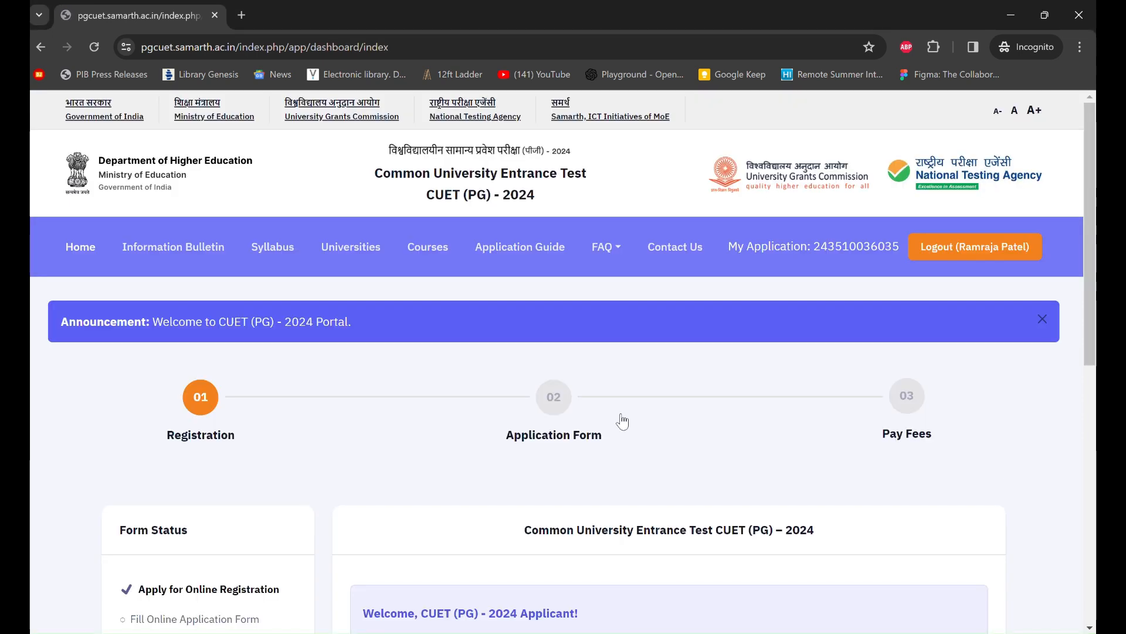
scroll(663, 430, "down", 3)
scroll(663, 431, "down", 2)
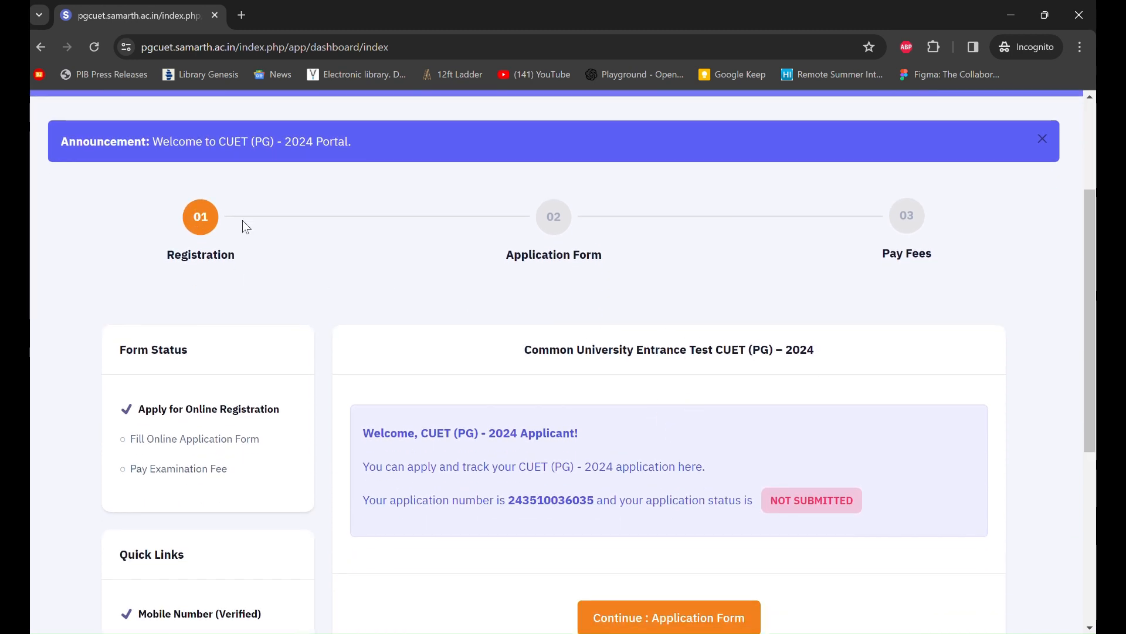
scroll(605, 311, "down", 1)
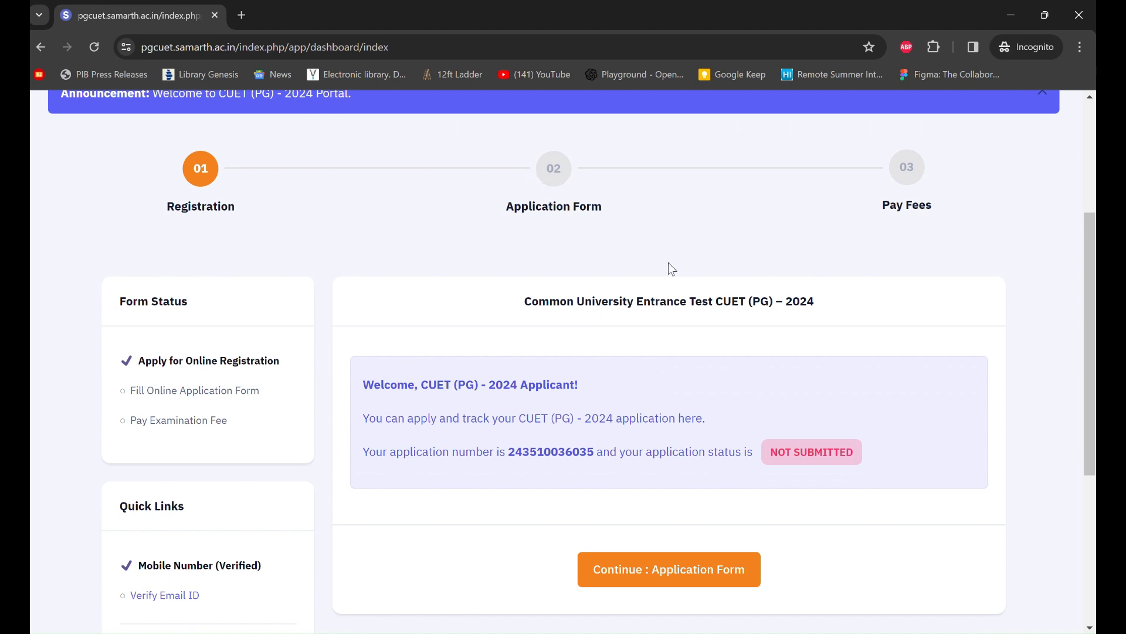
scroll(727, 288, "down", 1)
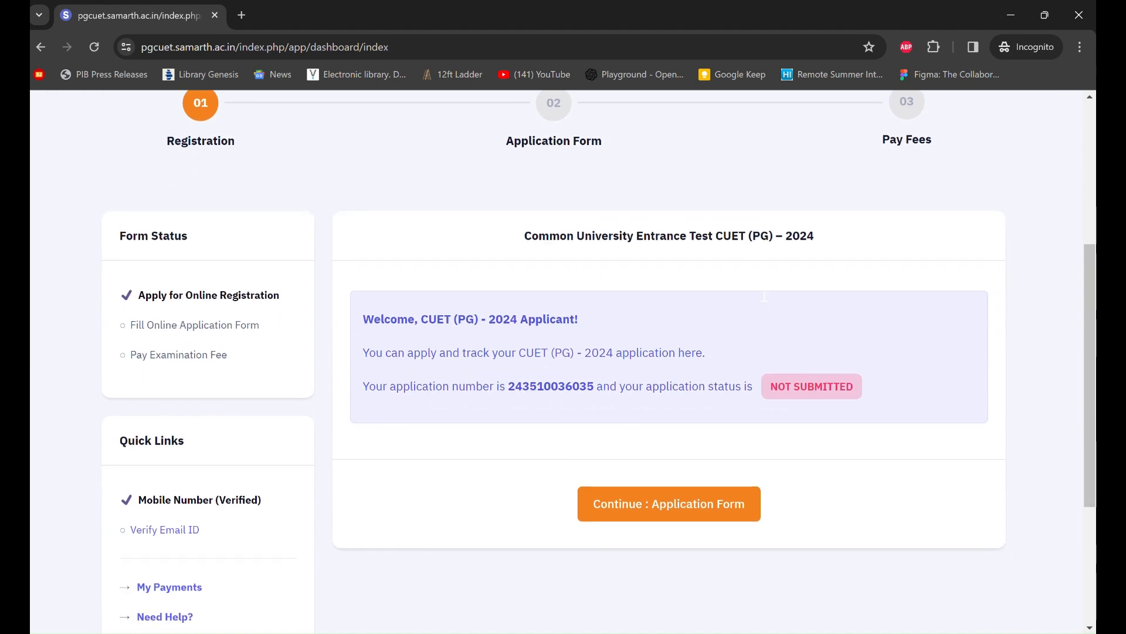
- Continue to the Application Form and scroll its Personal Details down to Present Address
left_click(664, 489)
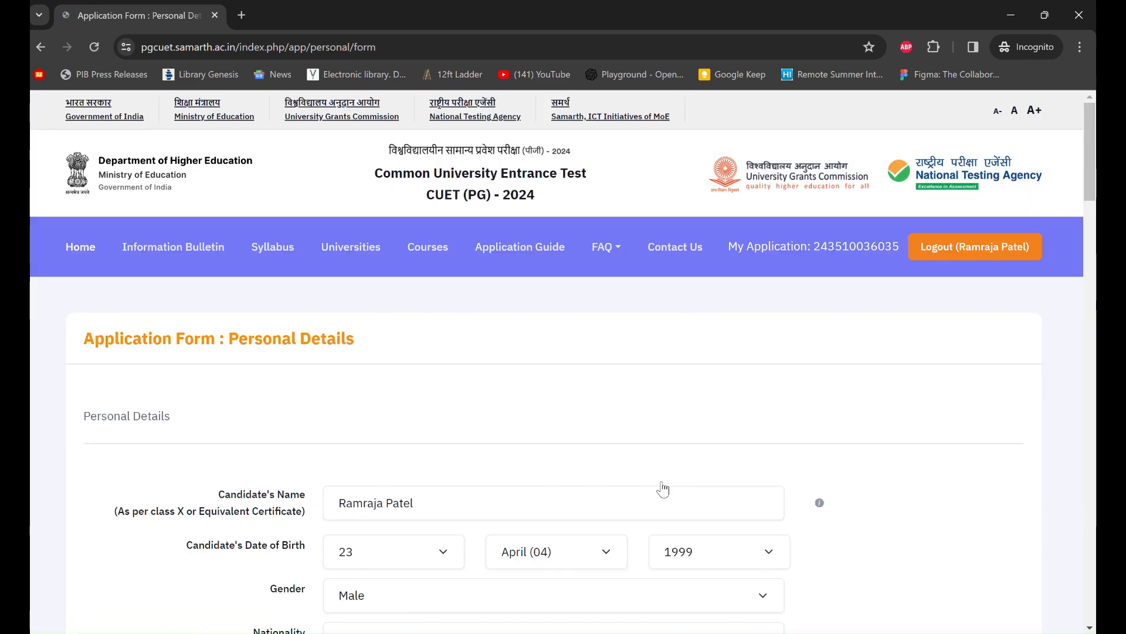
scroll(663, 488, "down", 2)
scroll(663, 488, "down", 5)
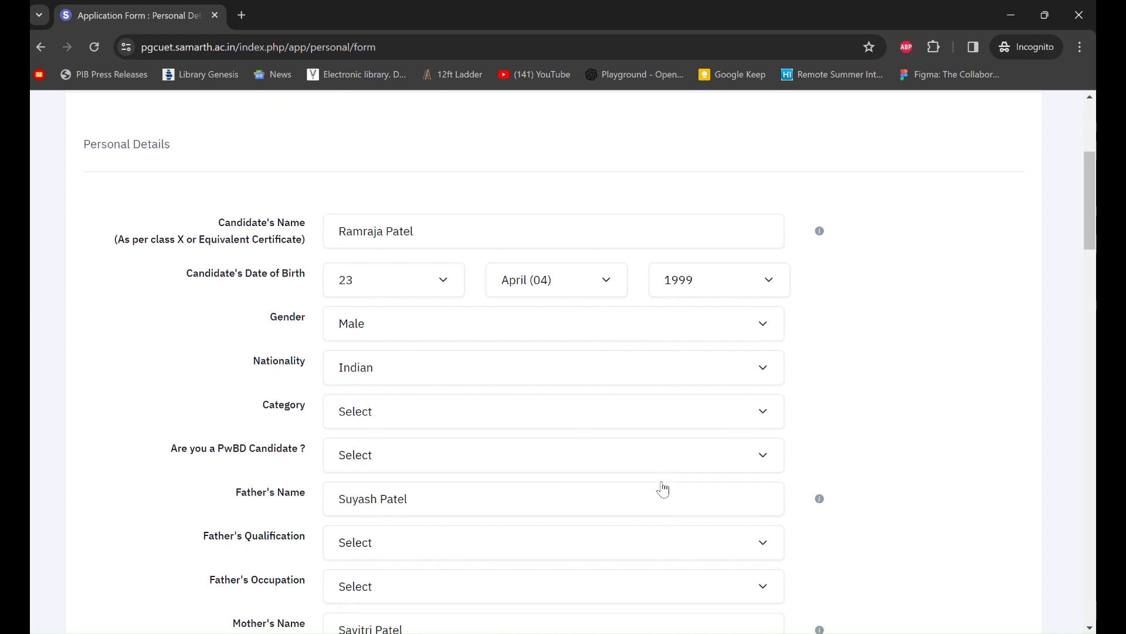
scroll(663, 488, "down", 4)
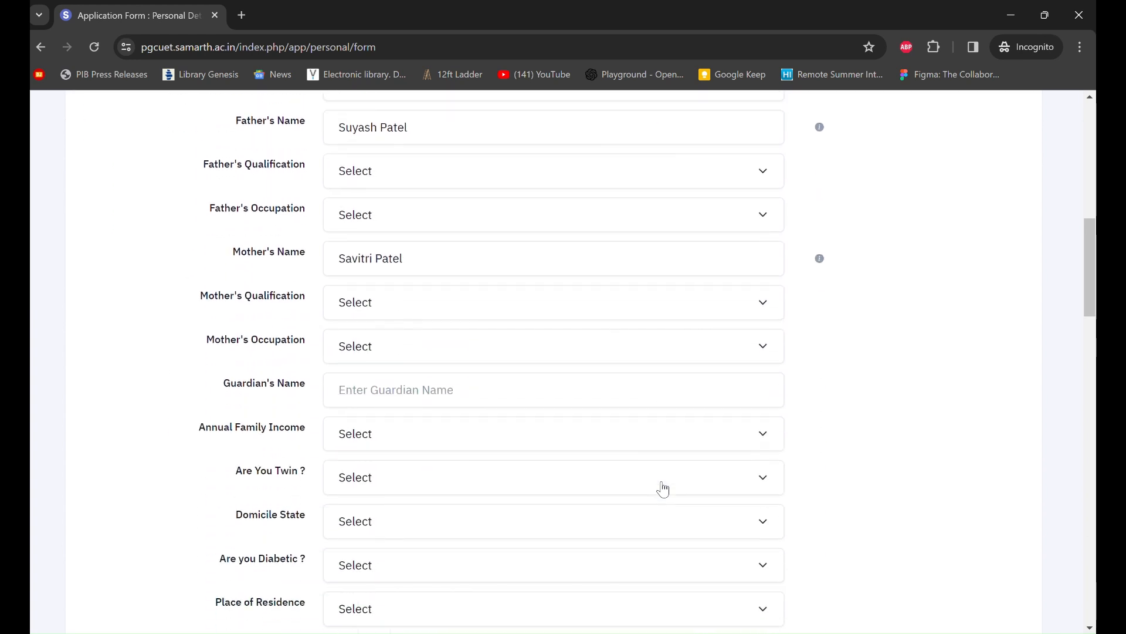
scroll(664, 488, "down", 1)
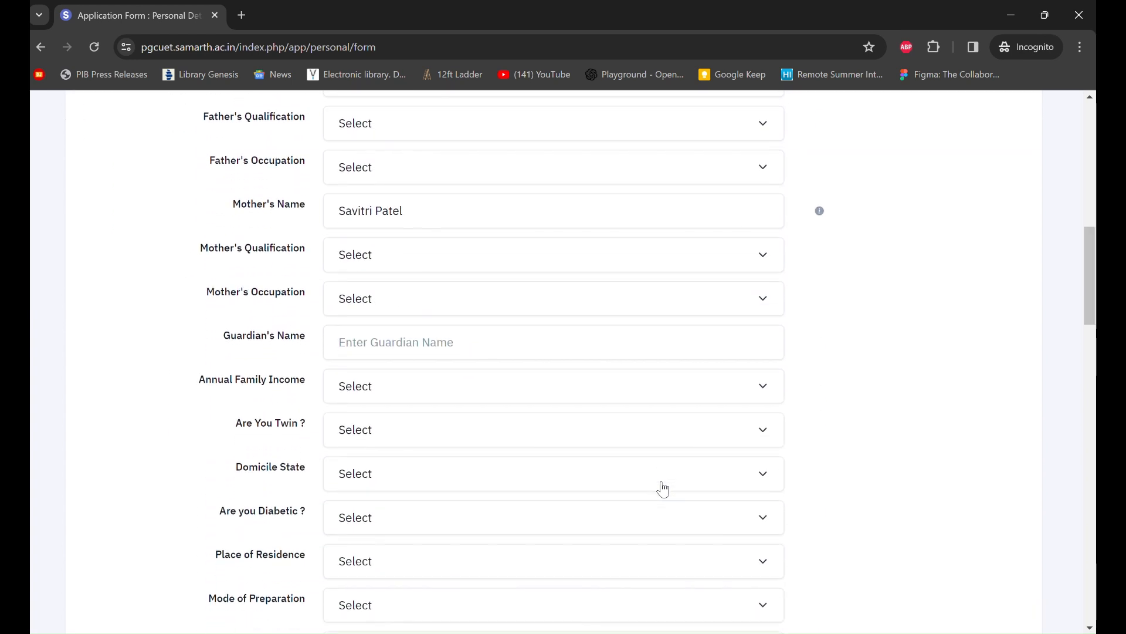
scroll(664, 488, "down", 1)
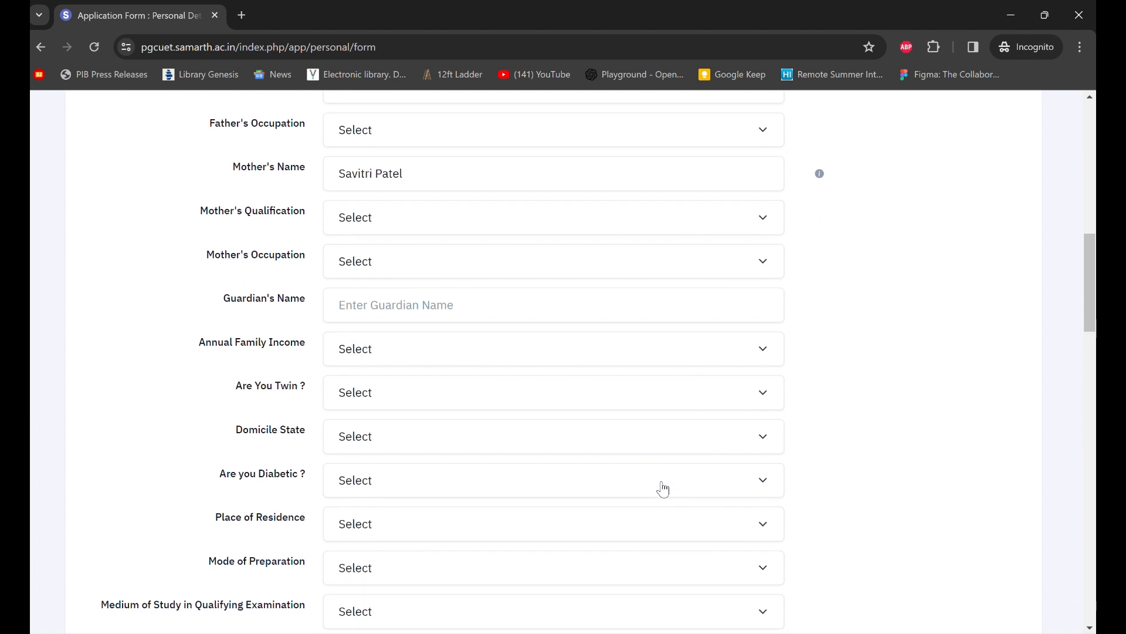
scroll(663, 488, "down", 1)
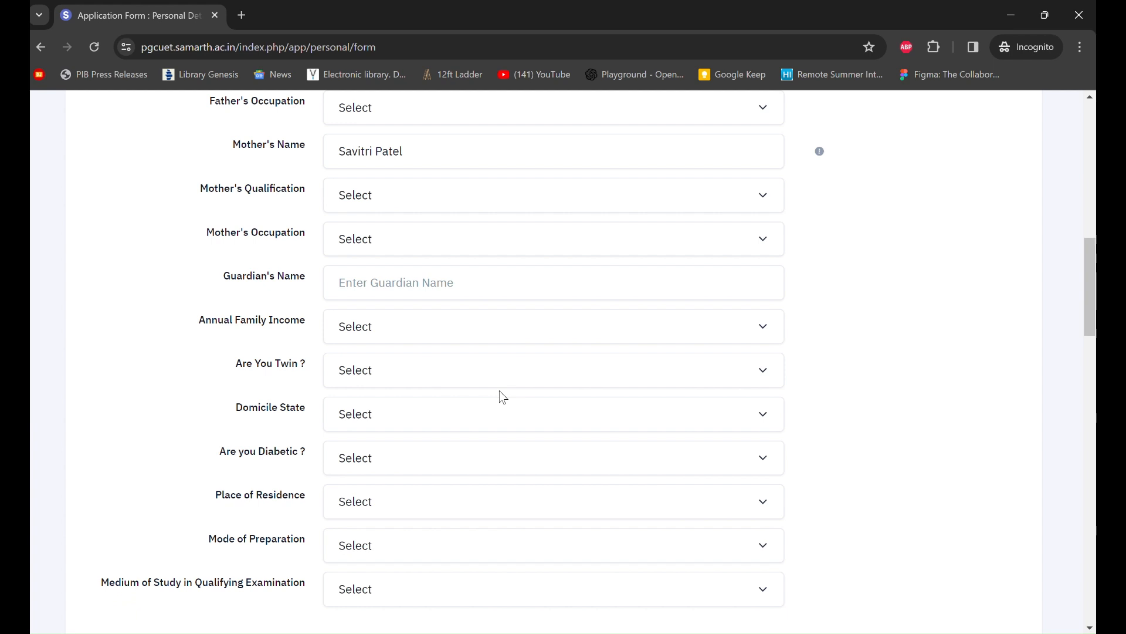
scroll(503, 397, "down", 5)
scroll(503, 397, "down", 1)
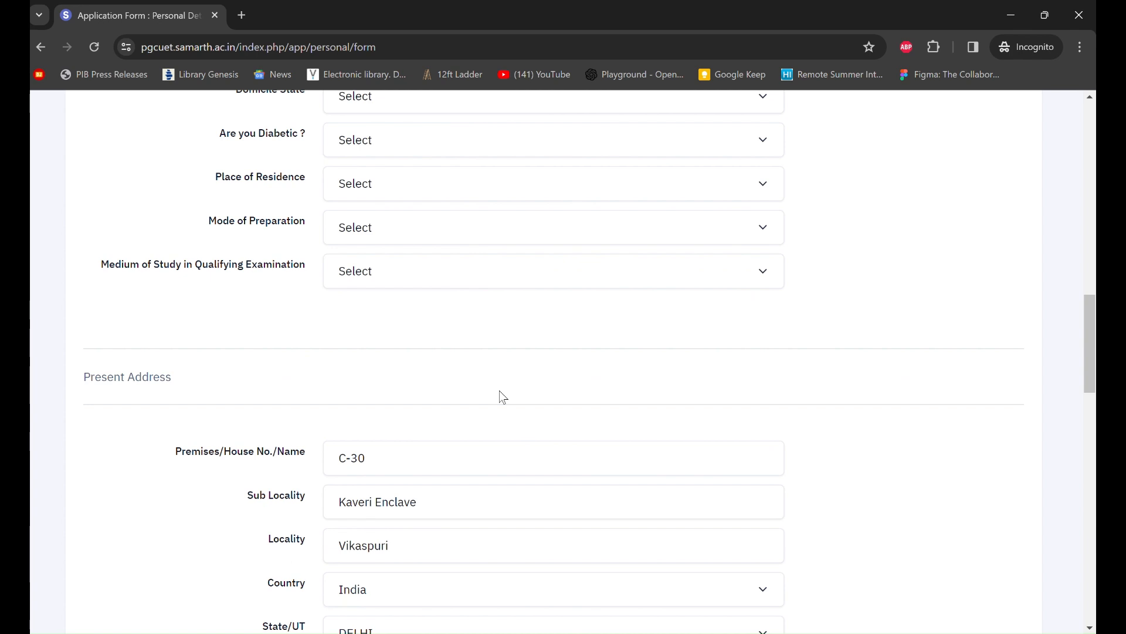
- Set Category to General/Unreserved and answer No for PwBD candidate
left_click(477, 31)
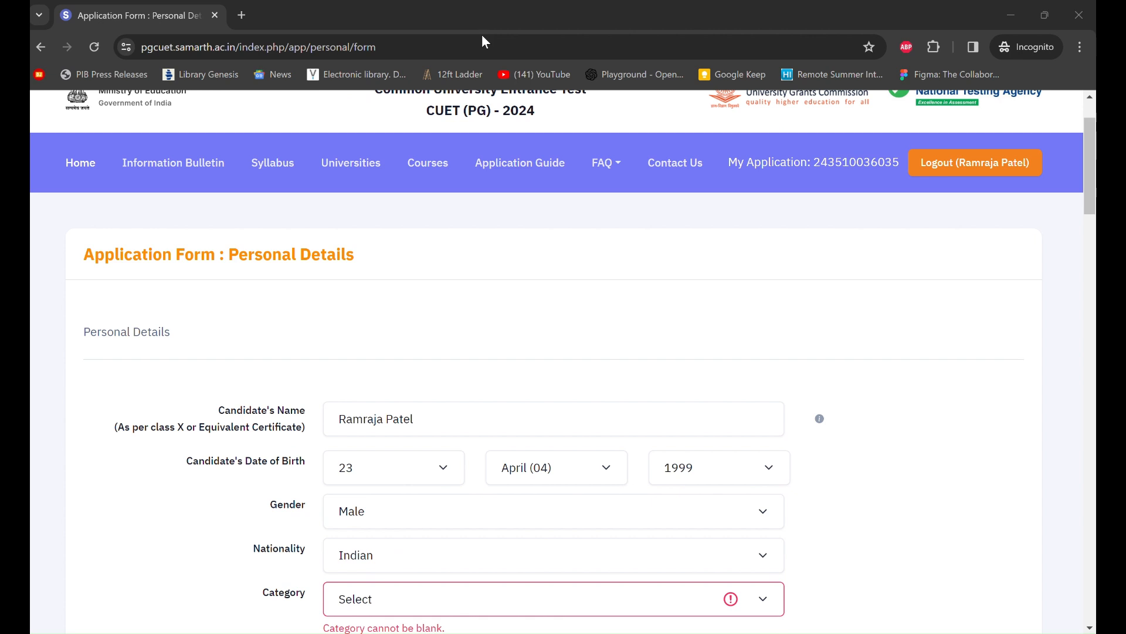
scroll(569, 280, "down", 4)
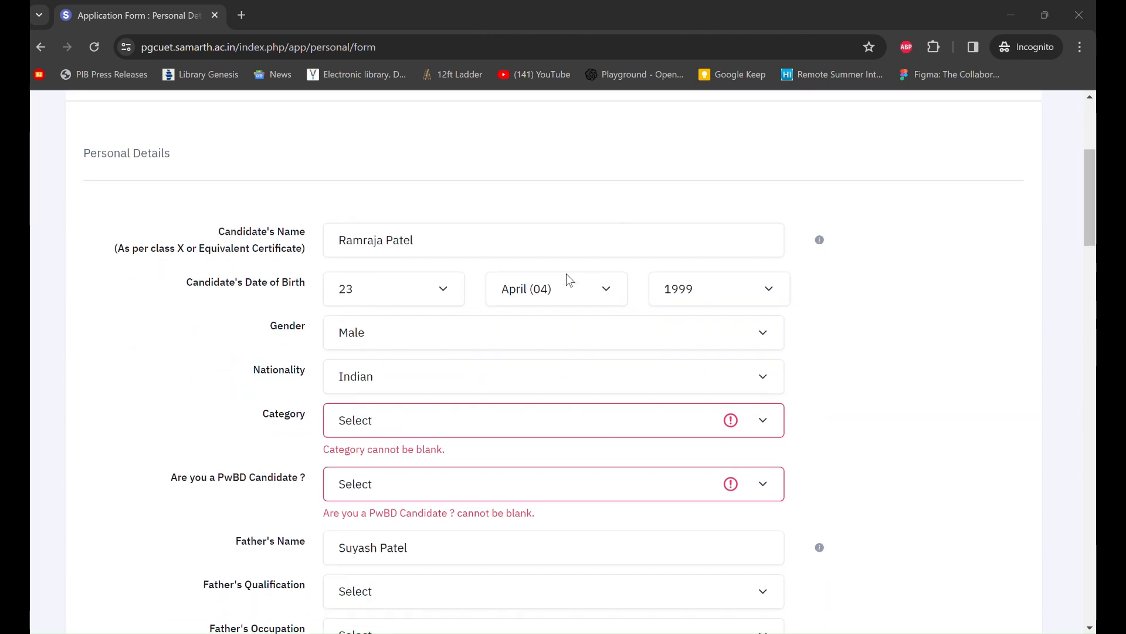
scroll(567, 276, "down", 3)
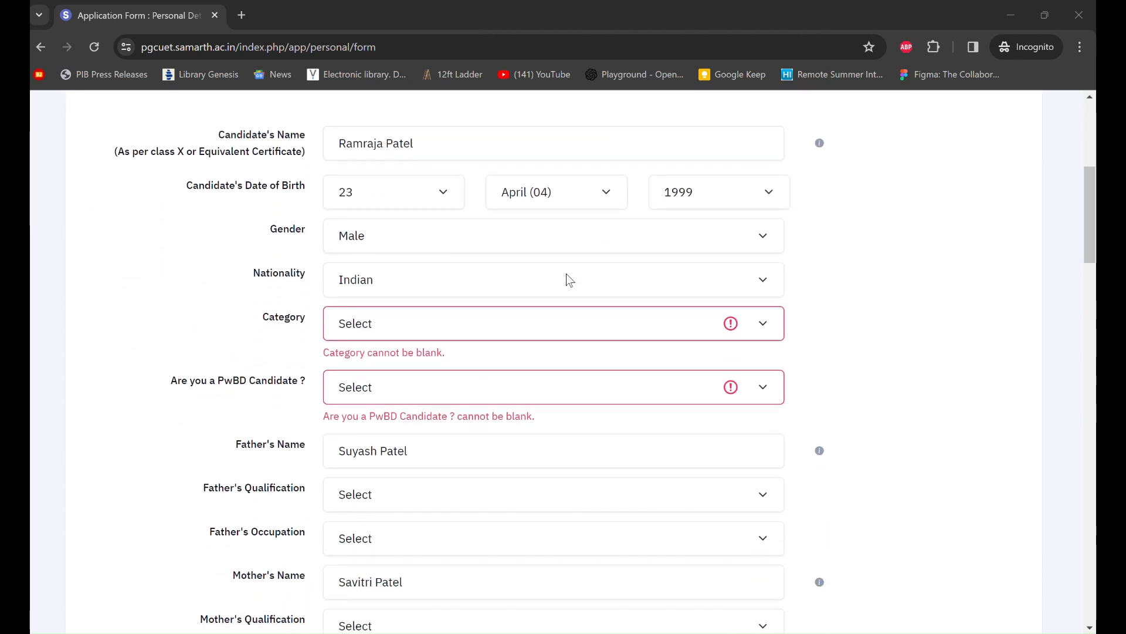
scroll(534, 247, "up", 2)
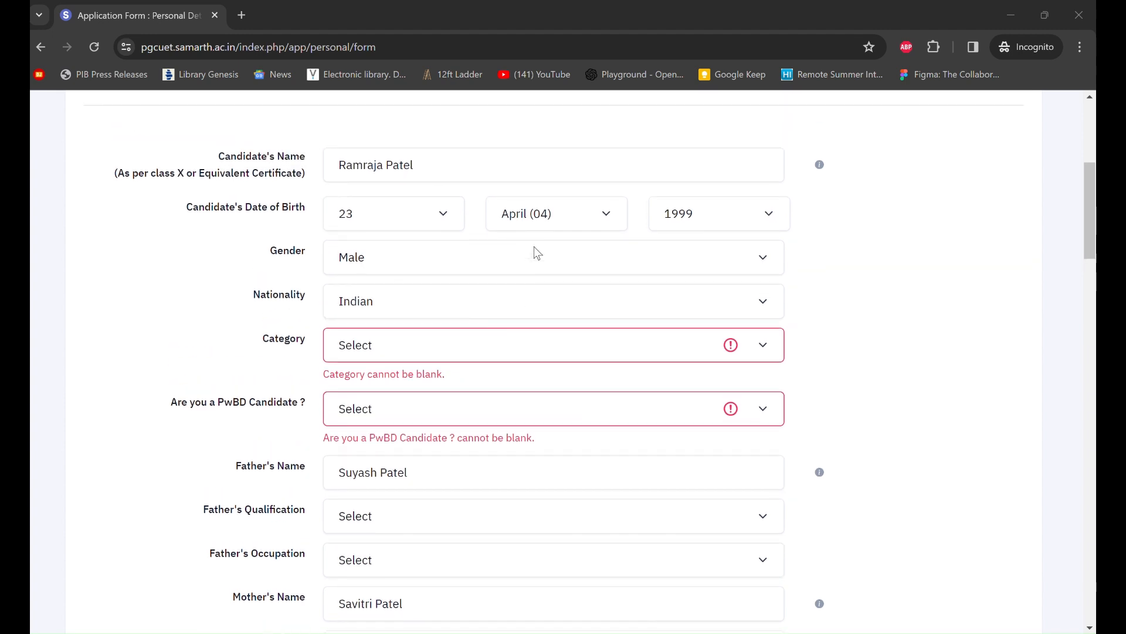
scroll(535, 253, "down", 1)
left_click(526, 329)
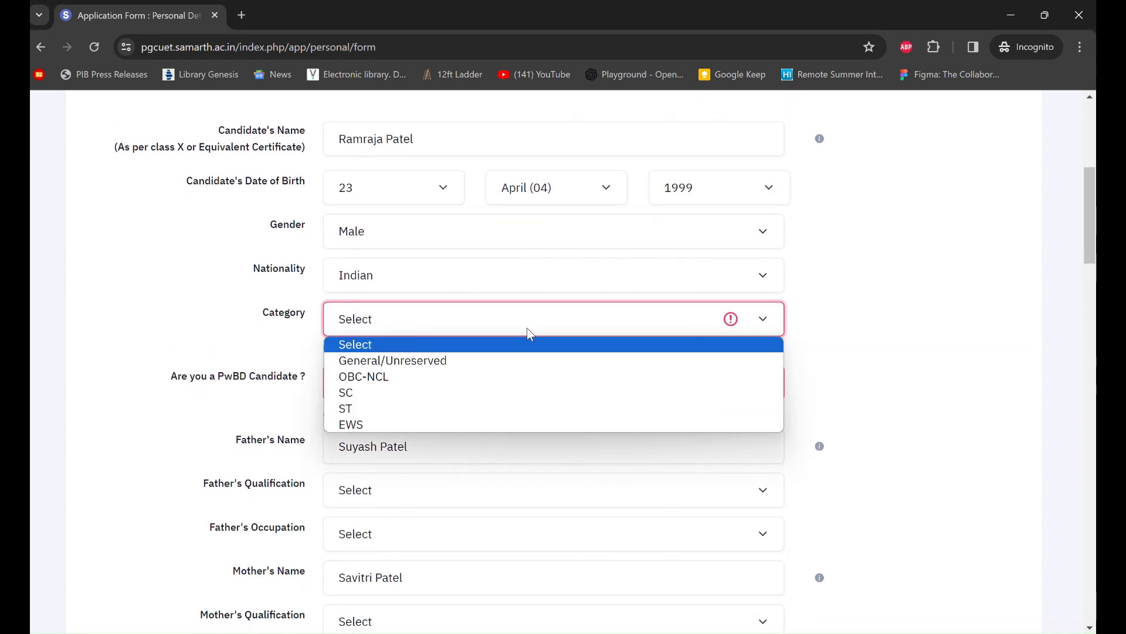
left_click(518, 364)
scroll(508, 365, "down", 4)
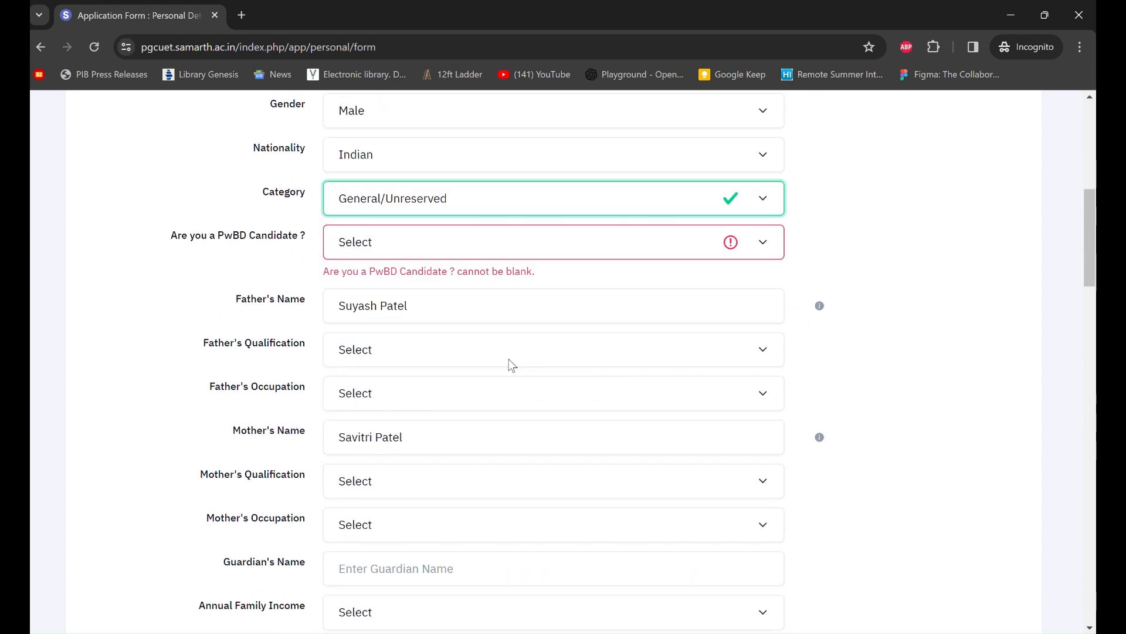
left_click(425, 252)
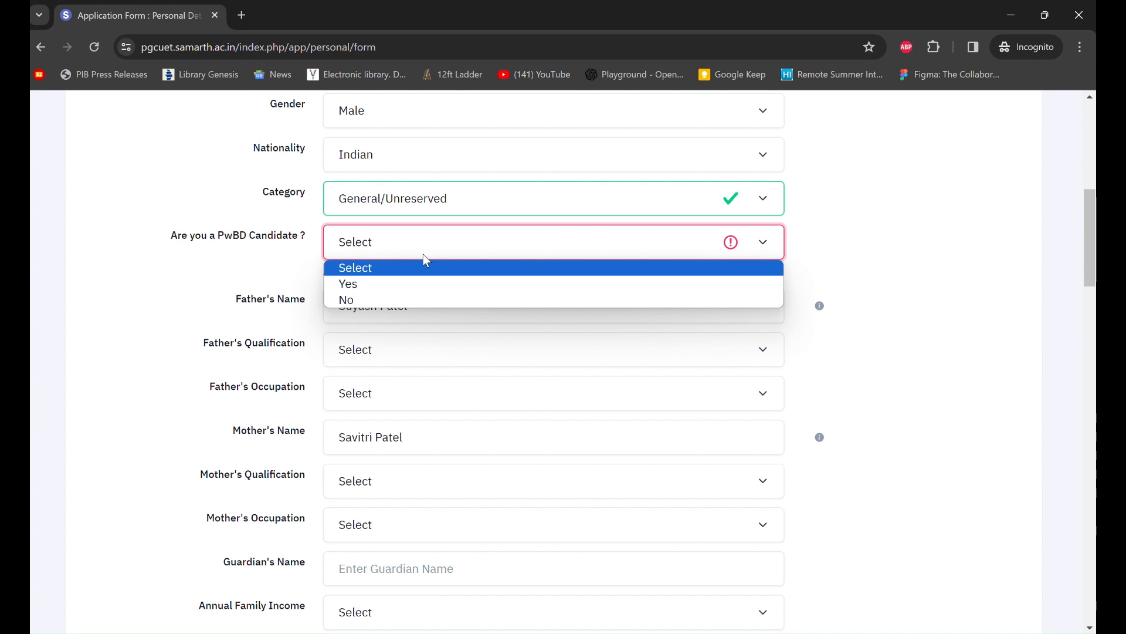
left_click(490, 7)
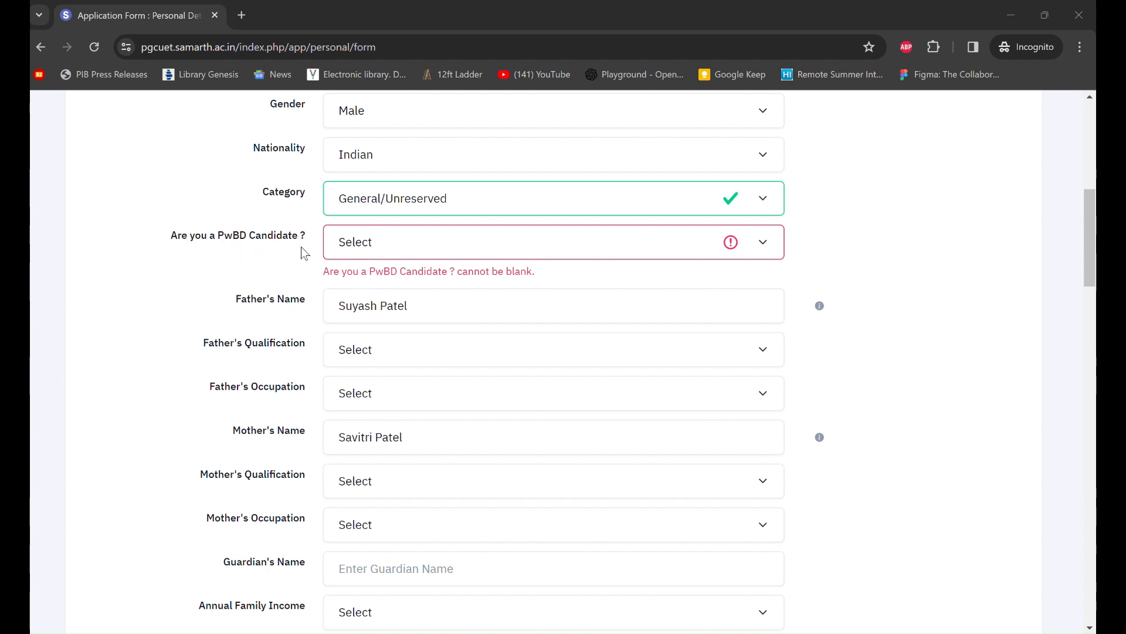
left_click(371, 247)
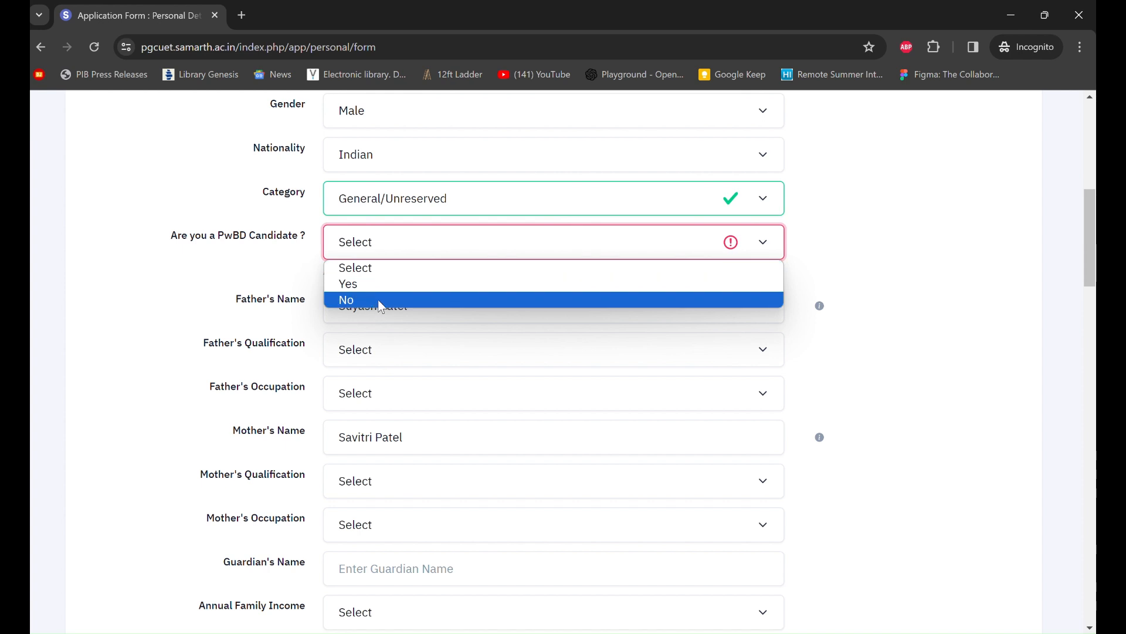
left_click(378, 299)
- Set father's qualification to Graduate and father's occupation to Engineering
scroll(477, 306, "down", 2)
scroll(478, 304, "up", 1)
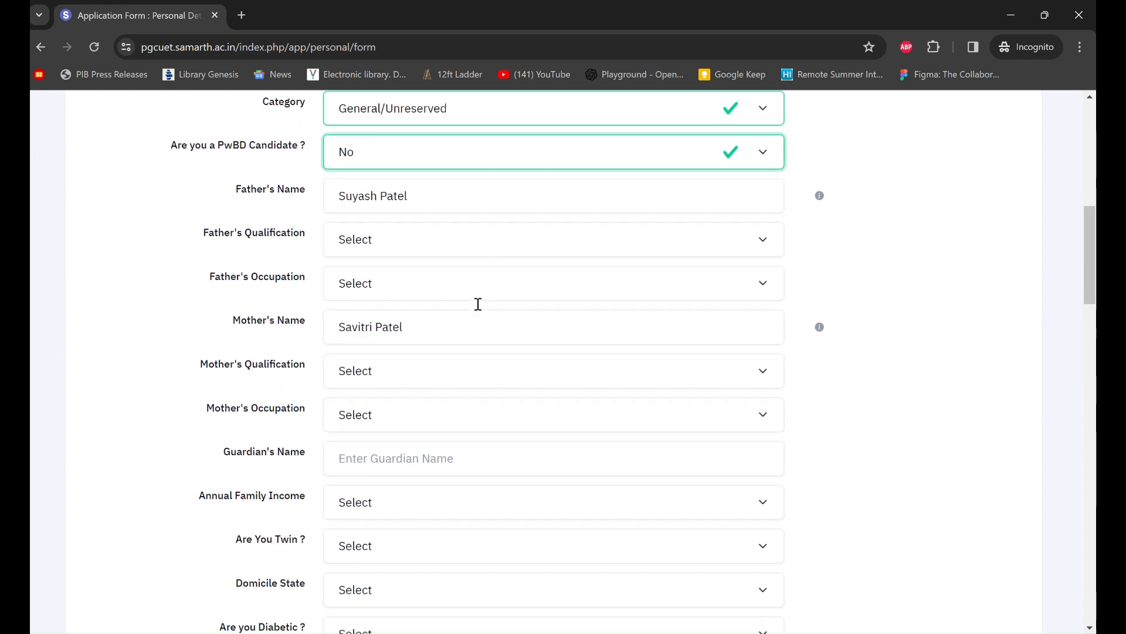
scroll(477, 309, "down", 1)
left_click(412, 240)
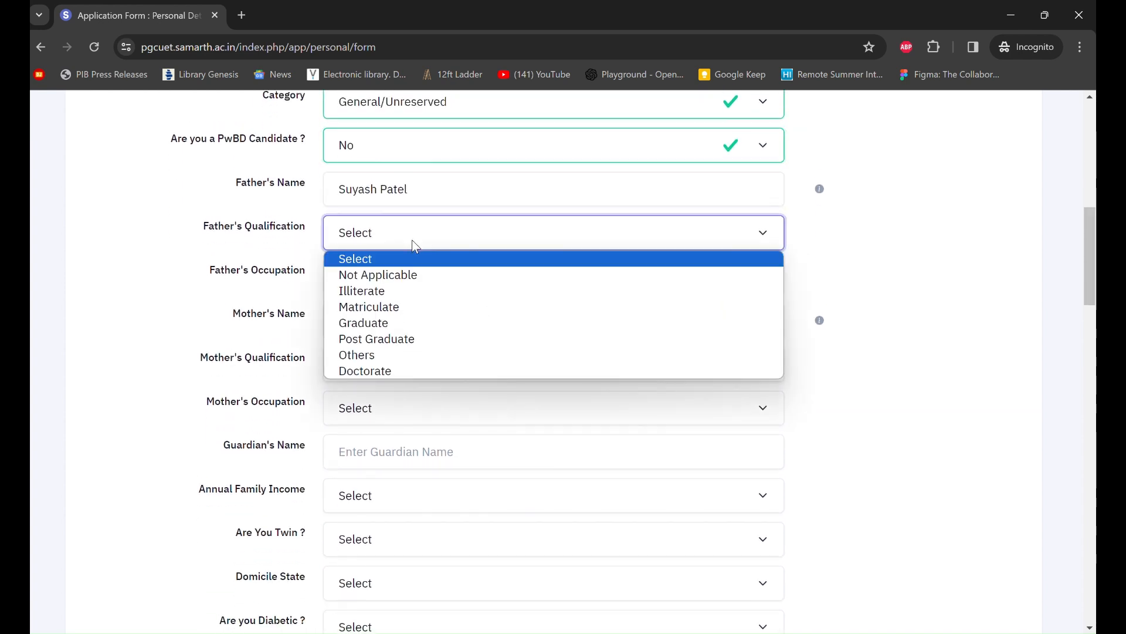
left_click(431, 326)
scroll(428, 322, "down", 1)
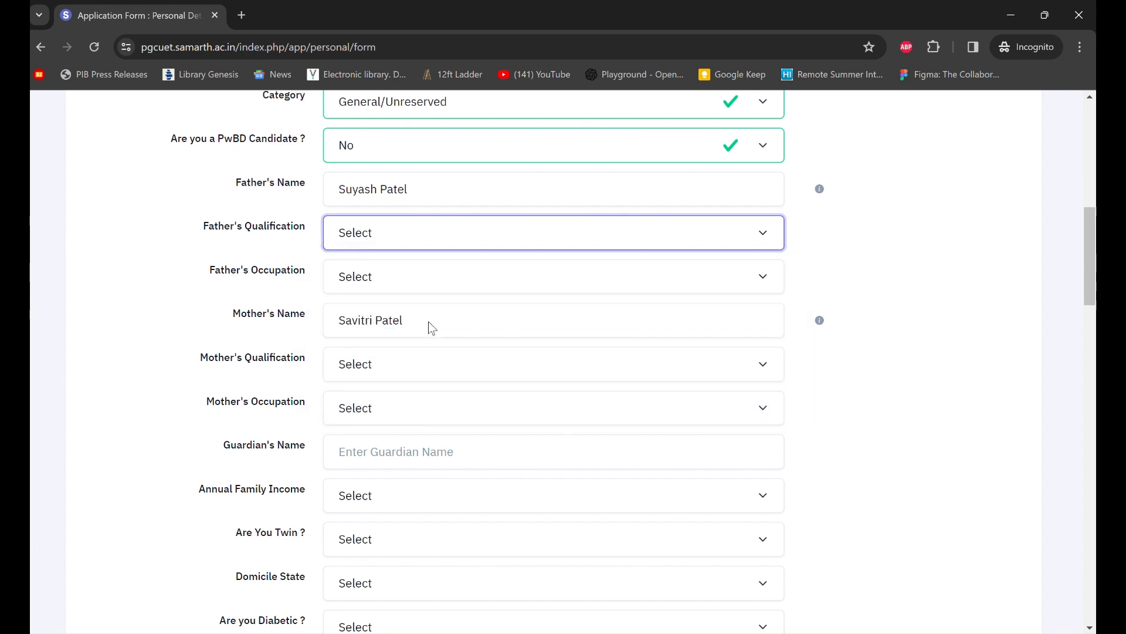
left_click(520, 228)
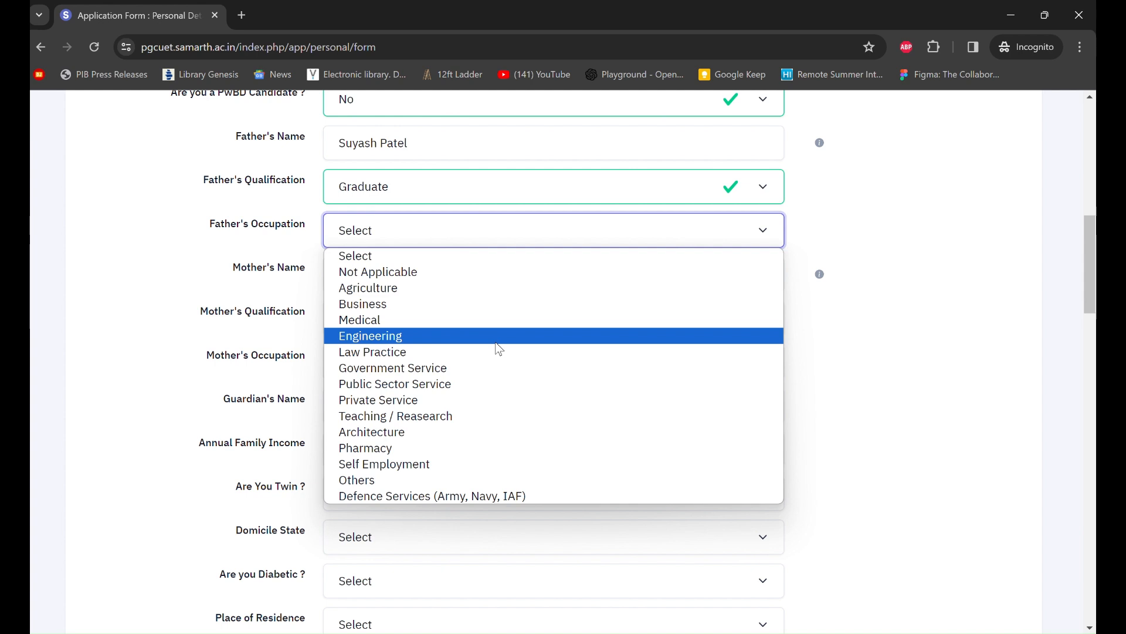
left_click(497, 342)
- Set mother's qualification to Graduate and mother's occupation to Business
scroll(493, 293, "down", 1)
left_click(471, 280)
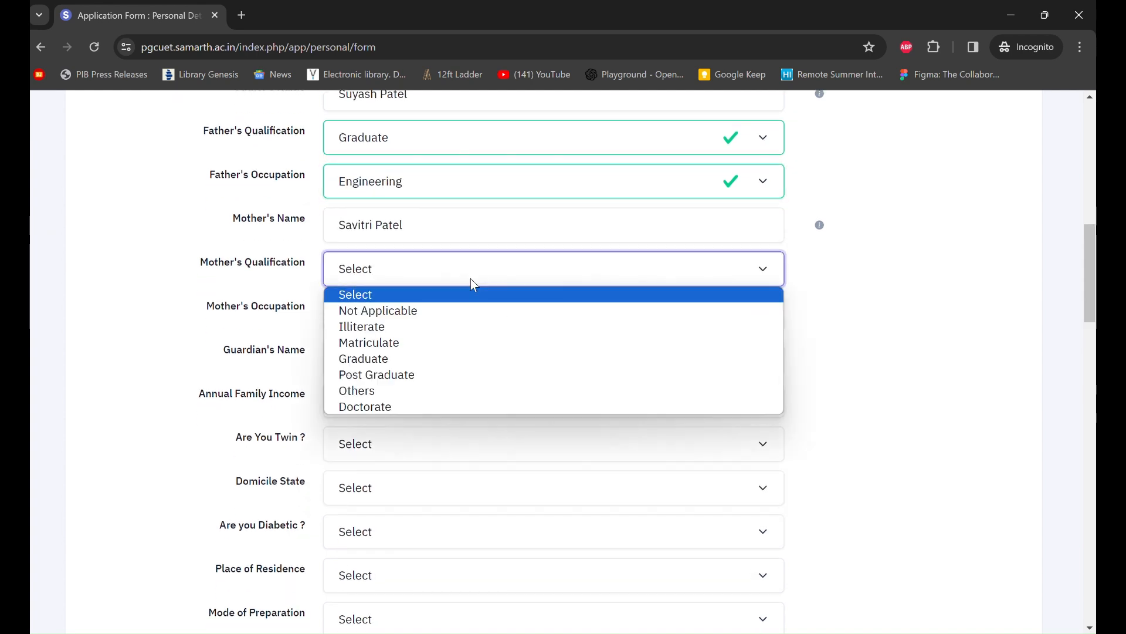
left_click(472, 359)
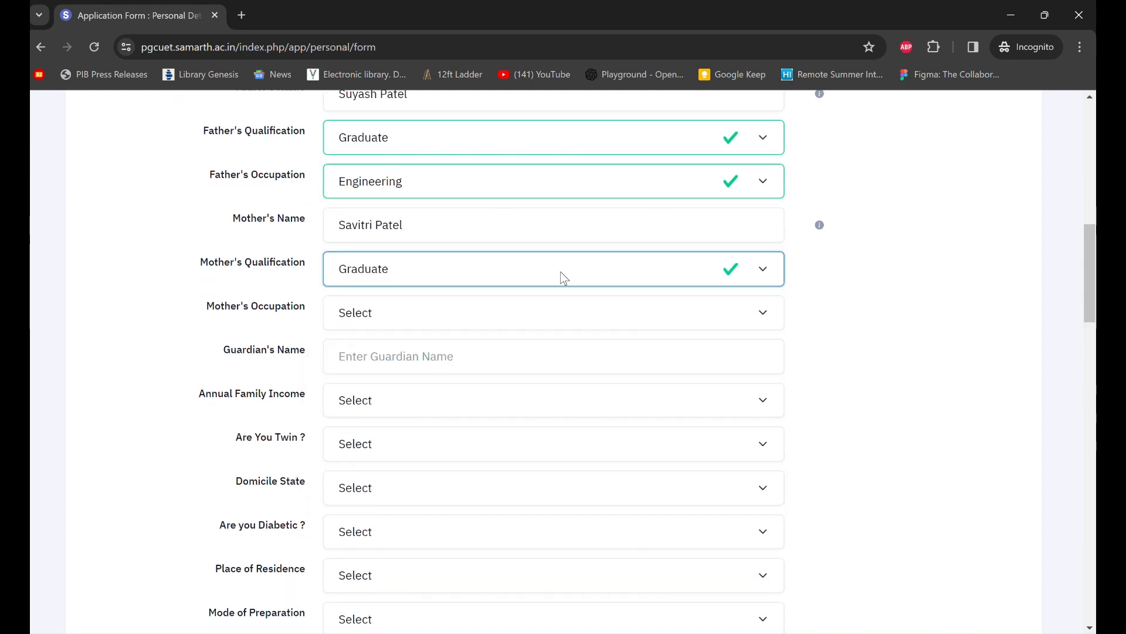
left_click(541, 312)
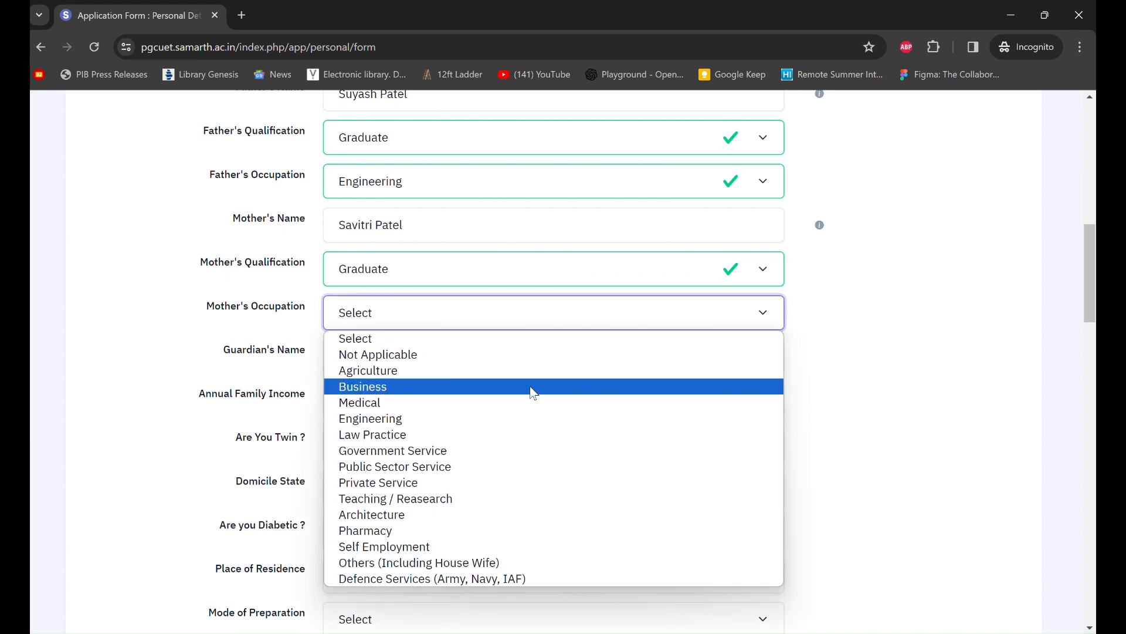
left_click(534, 387)
- Set annual family income to RS. 500001 - 600000, twin to No, and domicile to DELHI
scroll(530, 392, "down", 2)
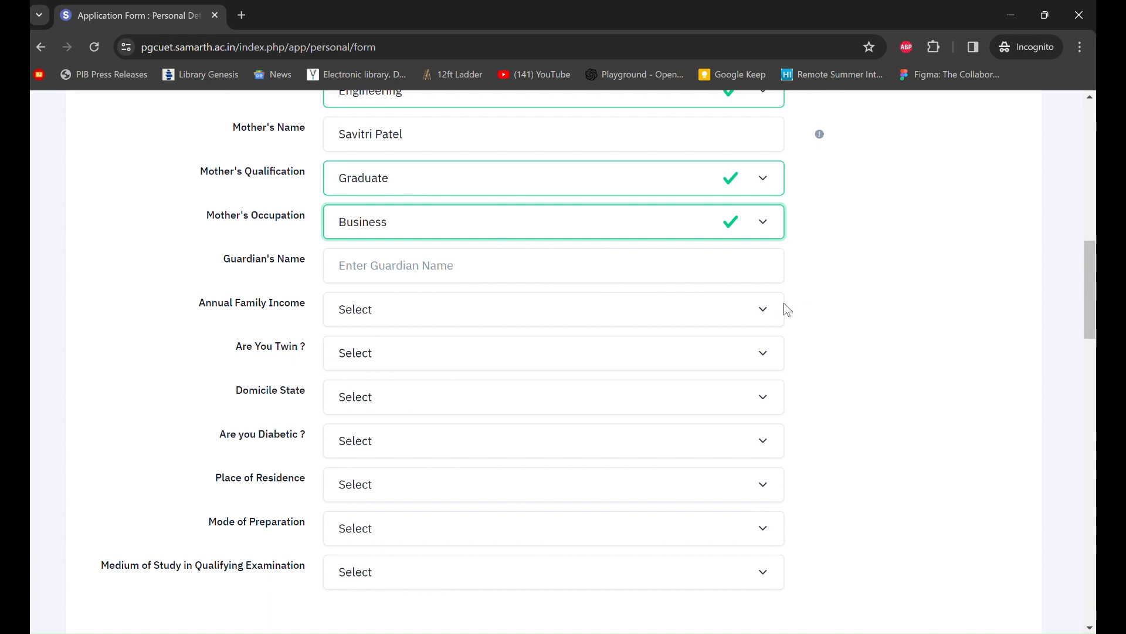
scroll(797, 302, "down", 2)
left_click(638, 229)
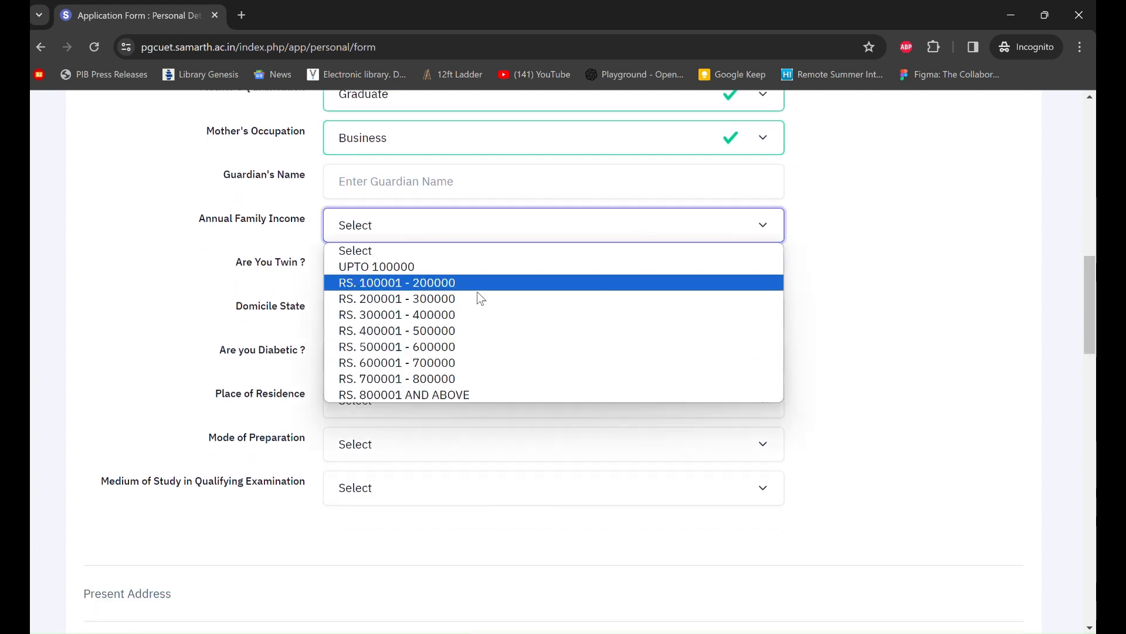
left_click(478, 347)
scroll(476, 350, "down", 1)
left_click(491, 242)
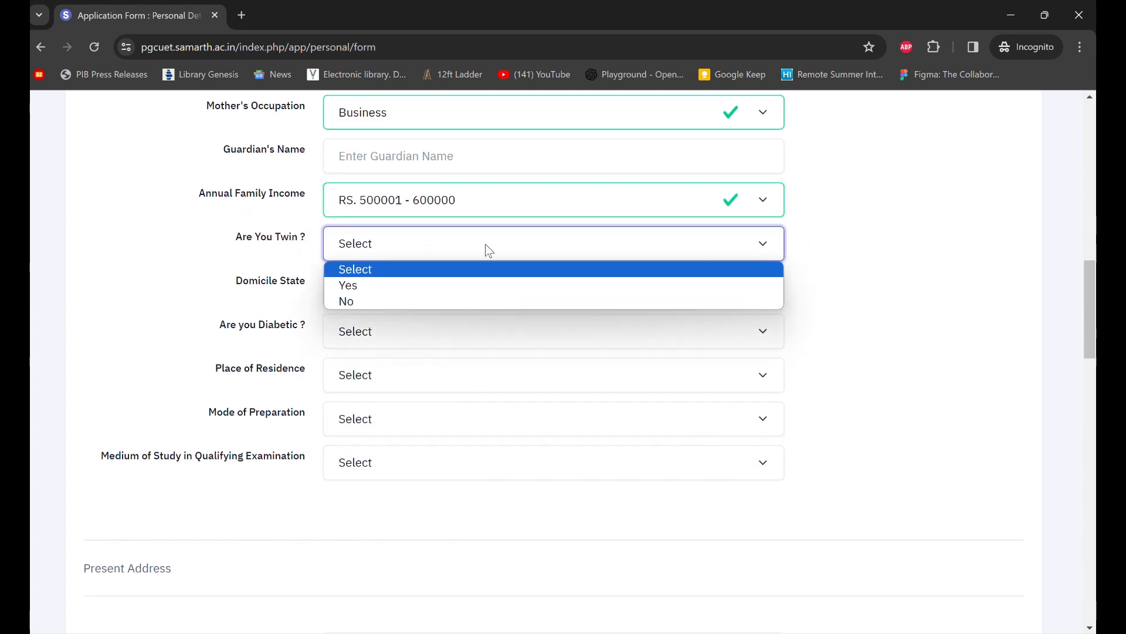
left_click(453, 300)
scroll(453, 300, "down", 1)
left_click(506, 262)
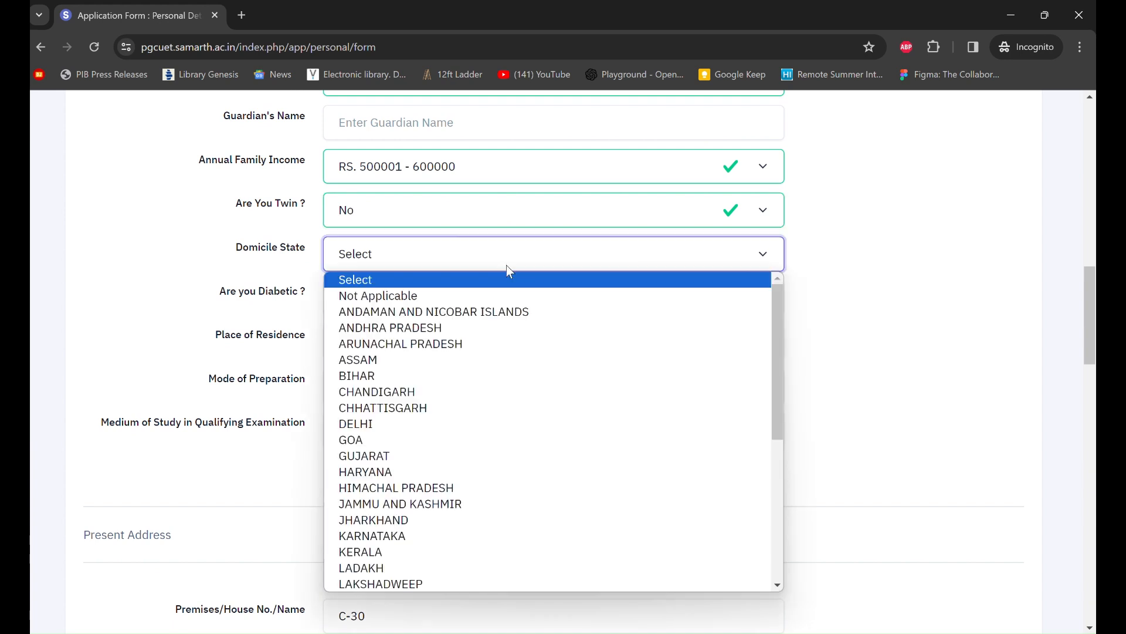
left_click(433, 424)
- Answer No for Diabetic, Urban for Place of Residence, and Self for Mode of Preparation
scroll(434, 428, "down", 3)
left_click(525, 214)
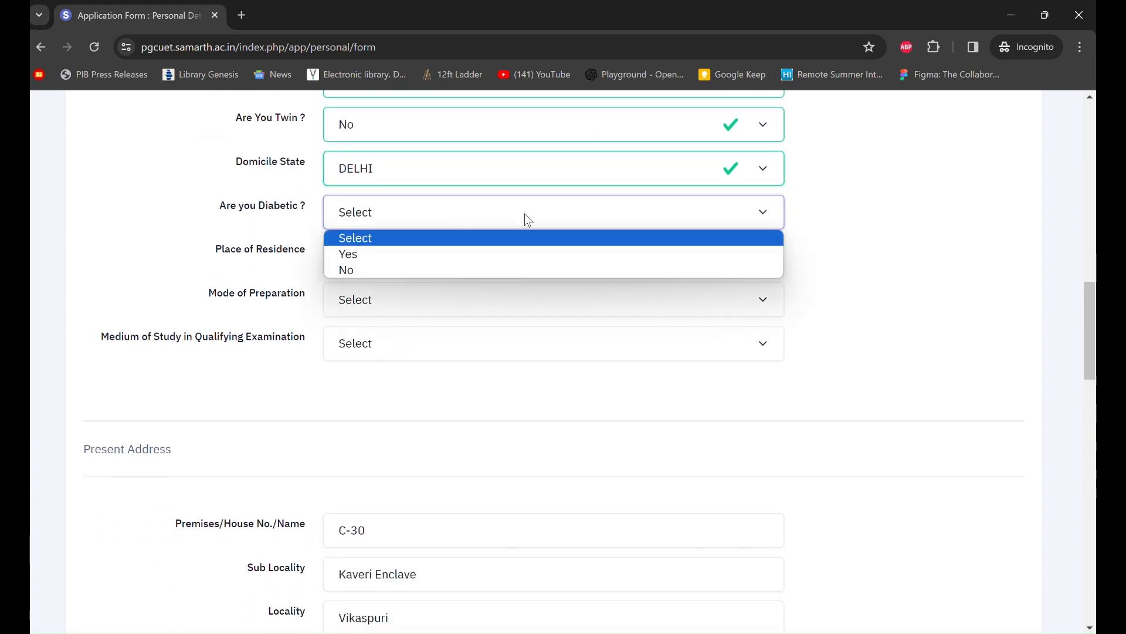
left_click(475, 271)
left_click(504, 272)
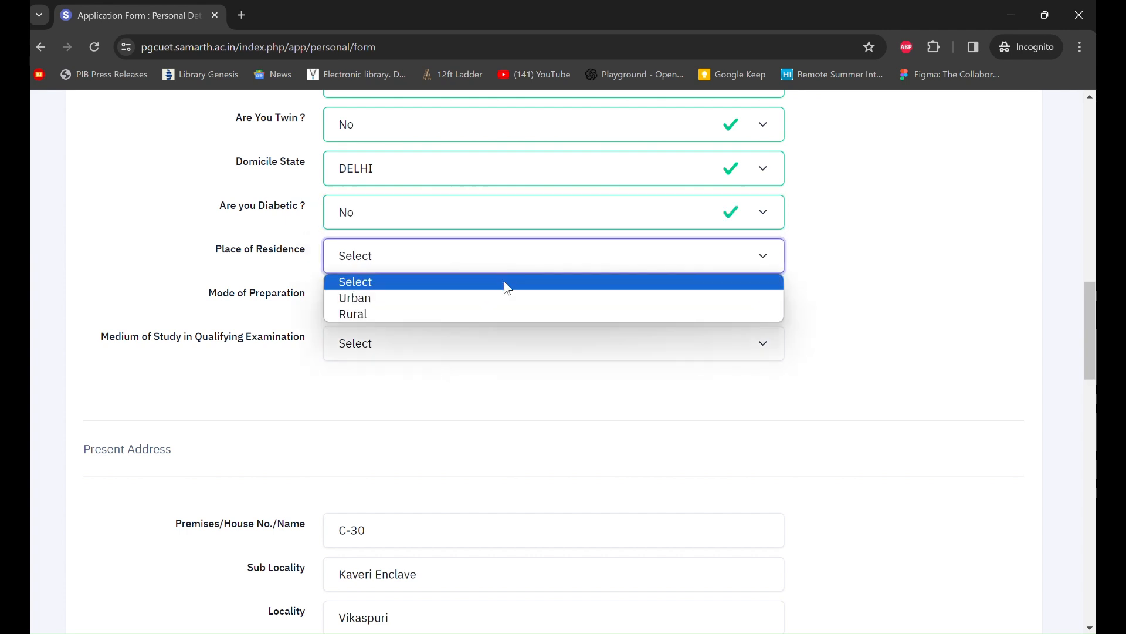
left_click(495, 301)
scroll(495, 305, "down", 1)
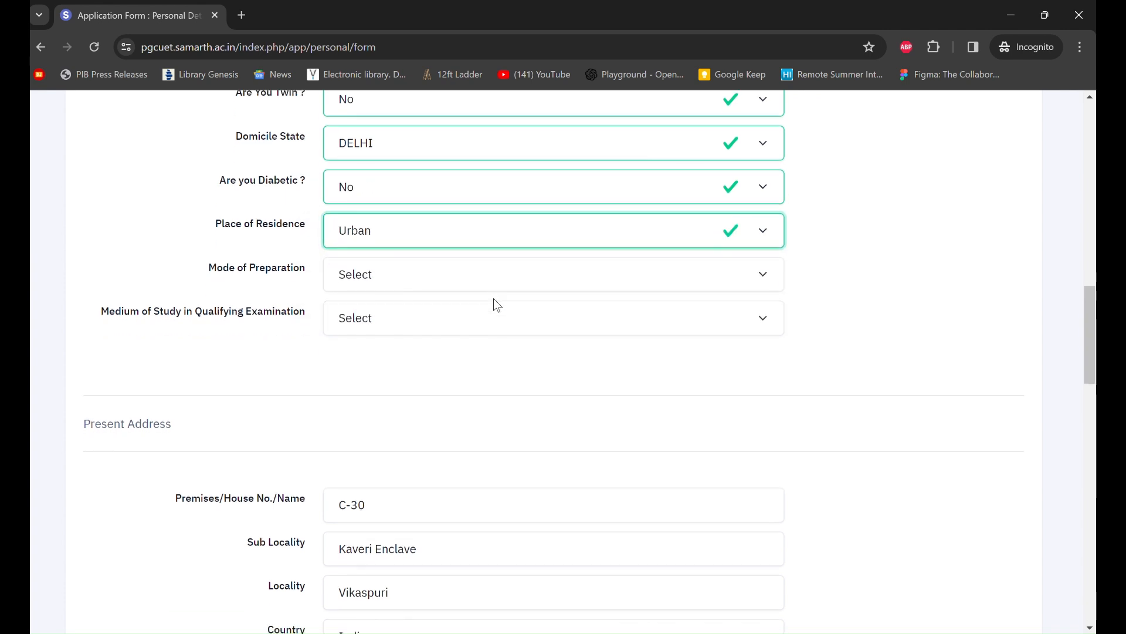
left_click(470, 287)
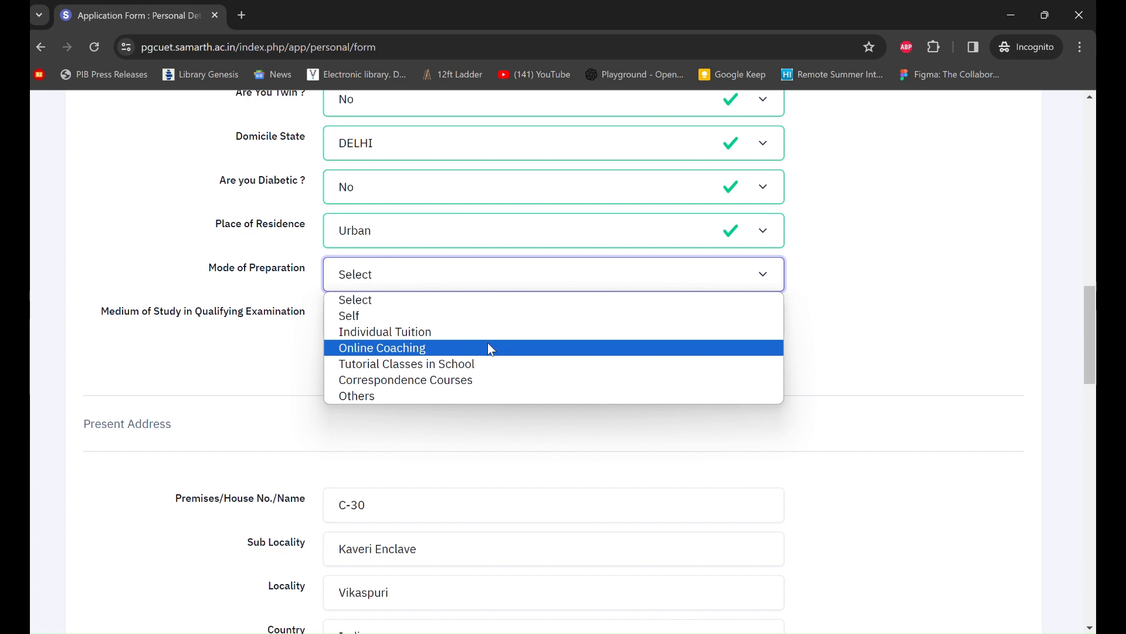
left_click(355, 322)
- Choose English as the Medium of Study
scroll(440, 329, "down", 1)
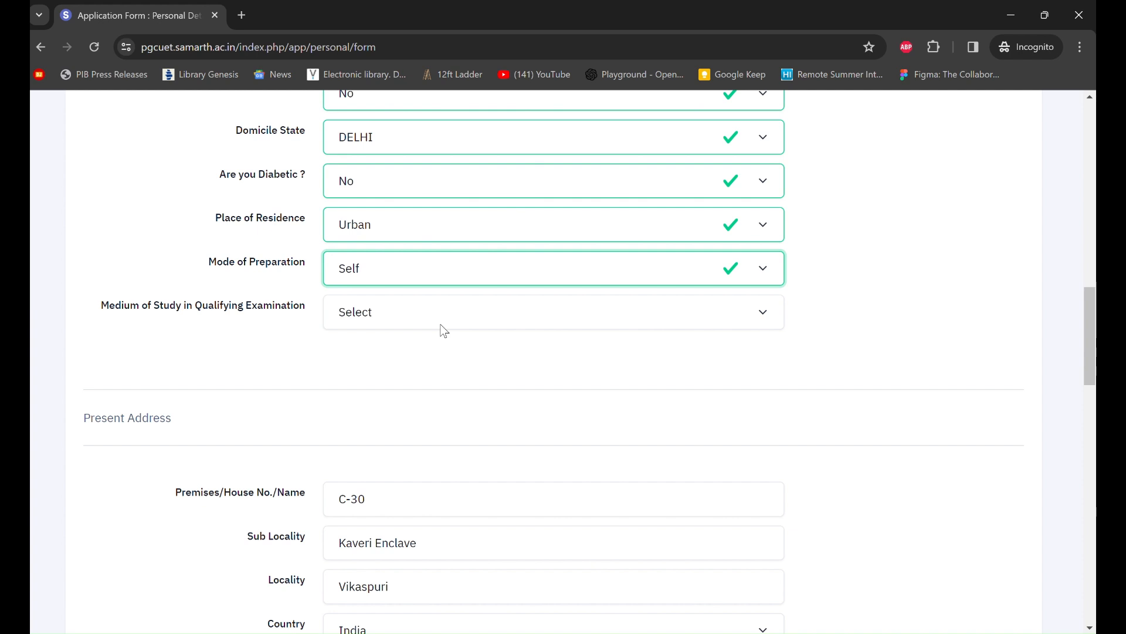
left_click(340, 269)
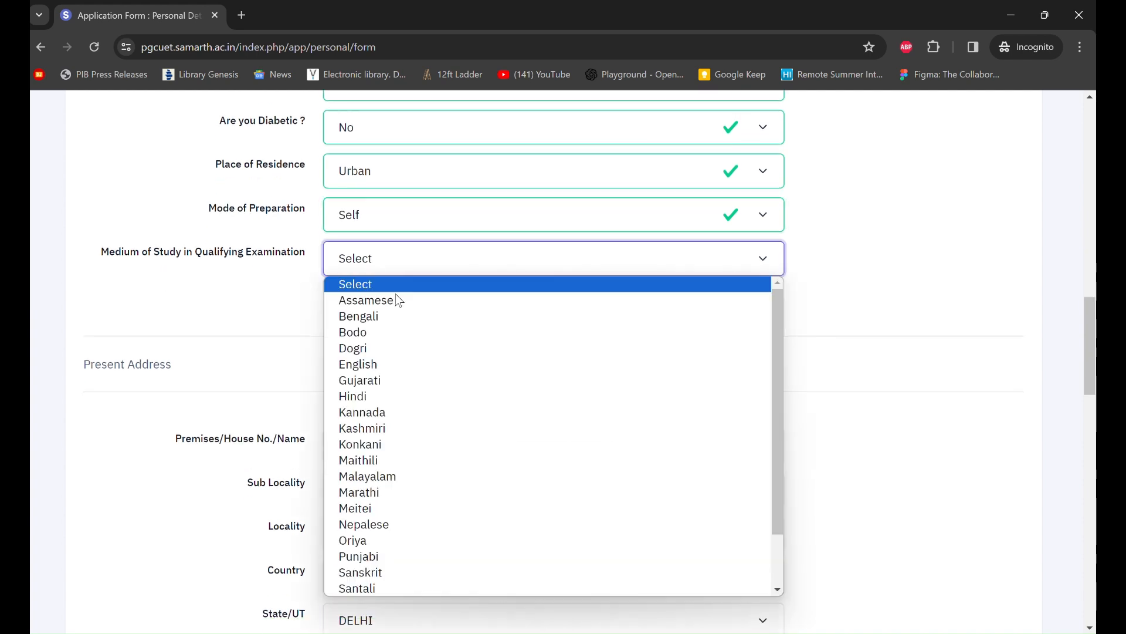
scroll(433, 446, "down", 1)
scroll(433, 451, "down", 2)
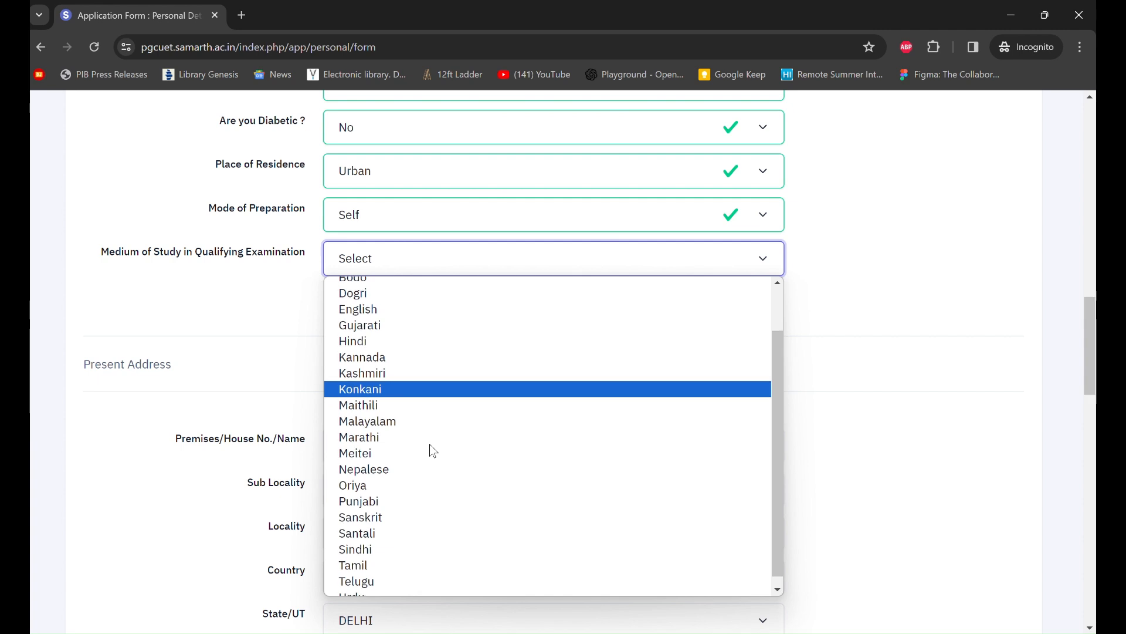
scroll(433, 450, "up", 3)
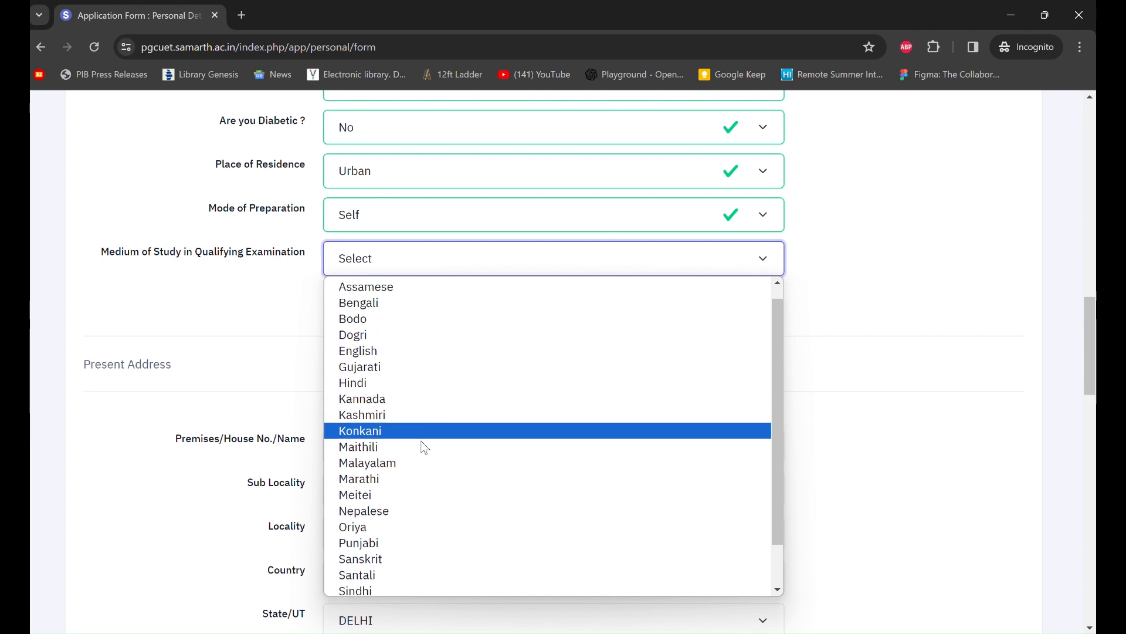
left_click(395, 359)
scroll(435, 370, "down", 3)
scroll(434, 370, "down", 3)
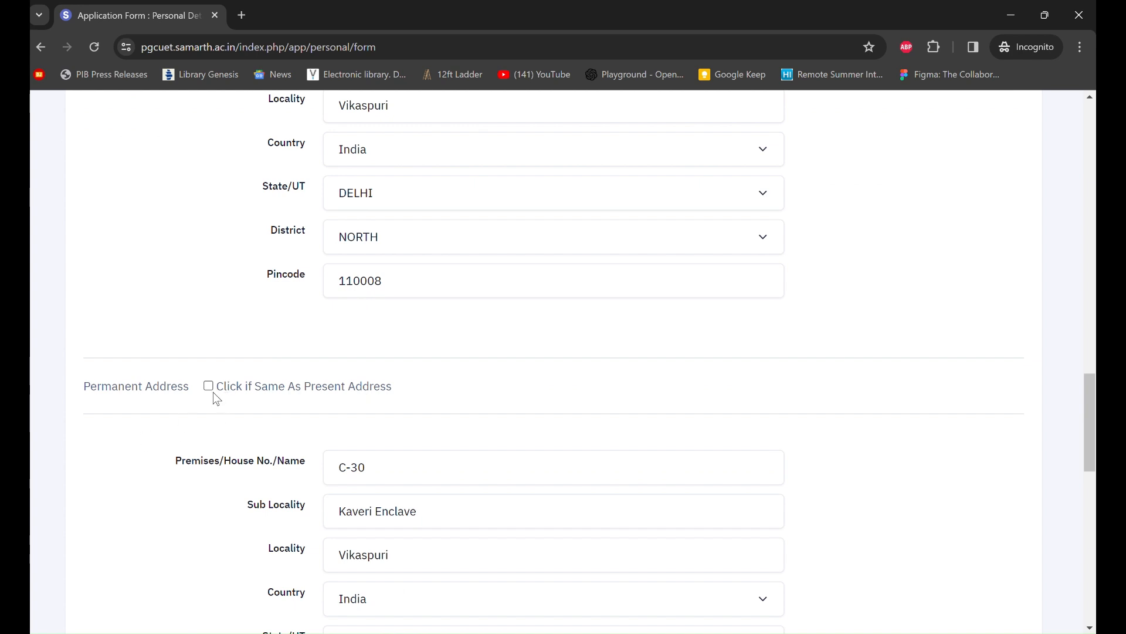
- Tick 'Click if Same As Present Address' so the permanent address copies the present one
left_click(210, 389)
scroll(416, 399, "down", 3)
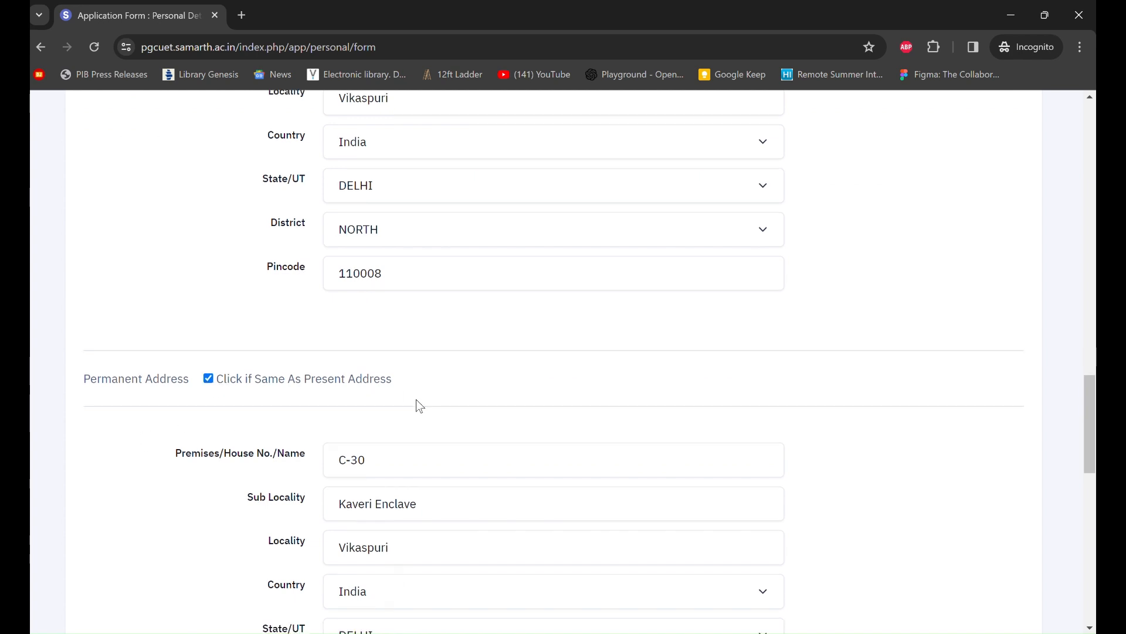
scroll(418, 401, "down", 1)
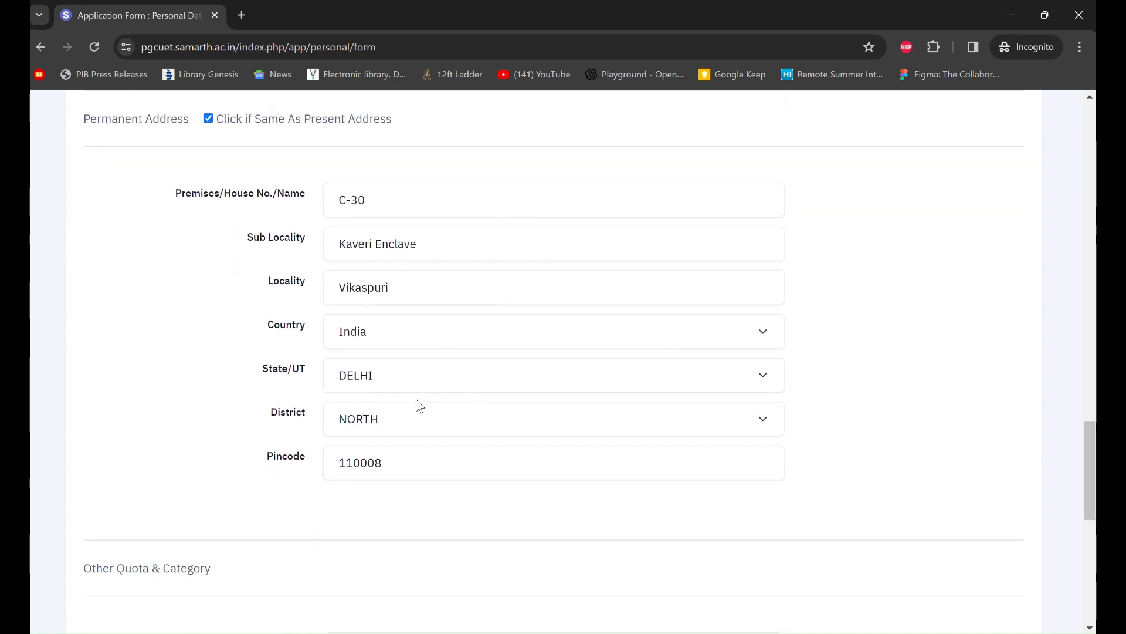
scroll(416, 400, "down", 5)
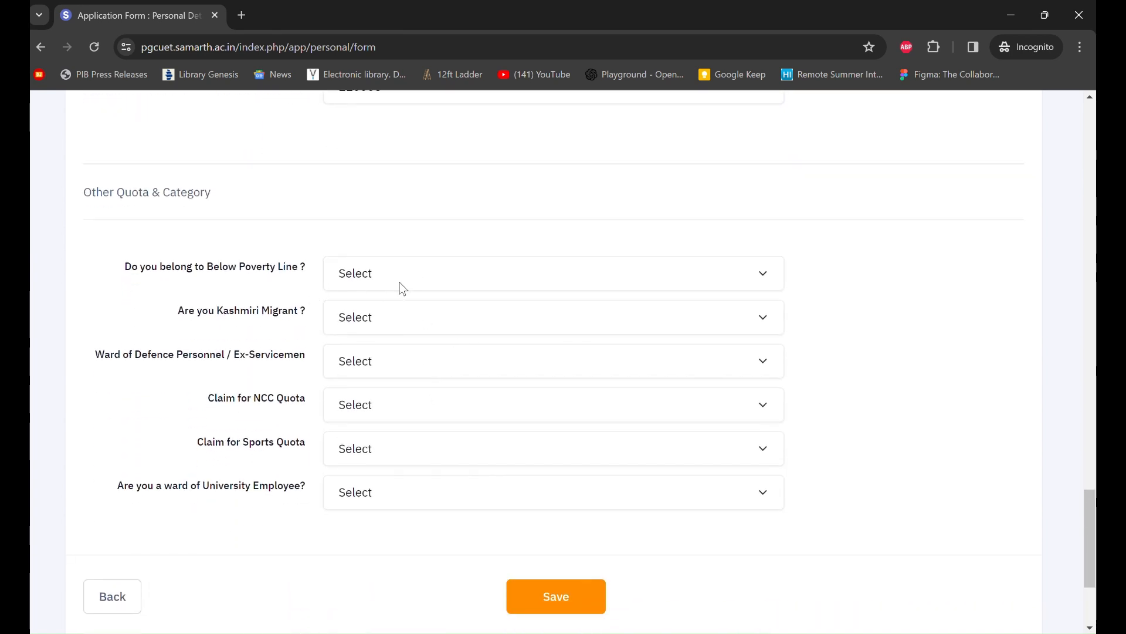
- Answer No for both Below Poverty Line and Kashmiri Migrant
left_click(401, 284)
left_click(410, 329)
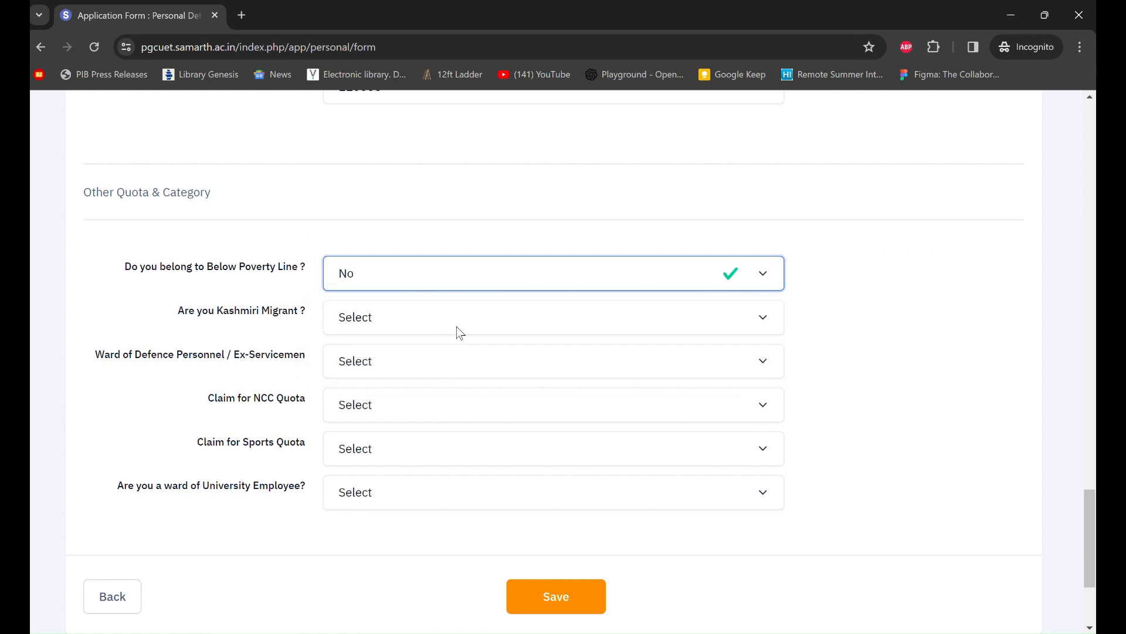
left_click(434, 328)
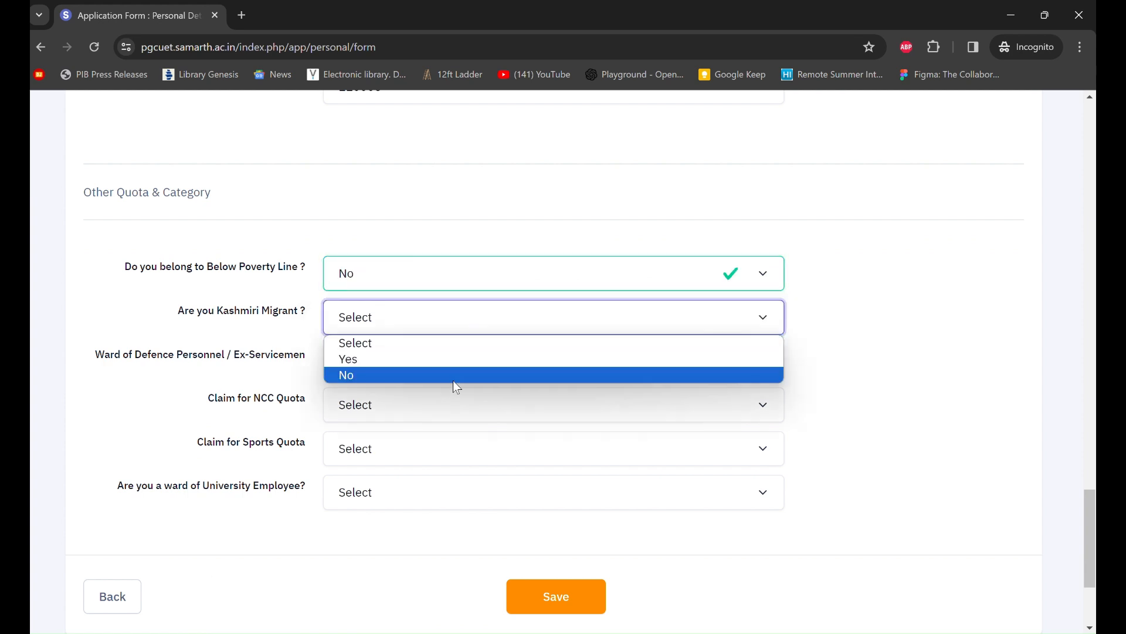
left_click(453, 378)
scroll(451, 381, "down", 1)
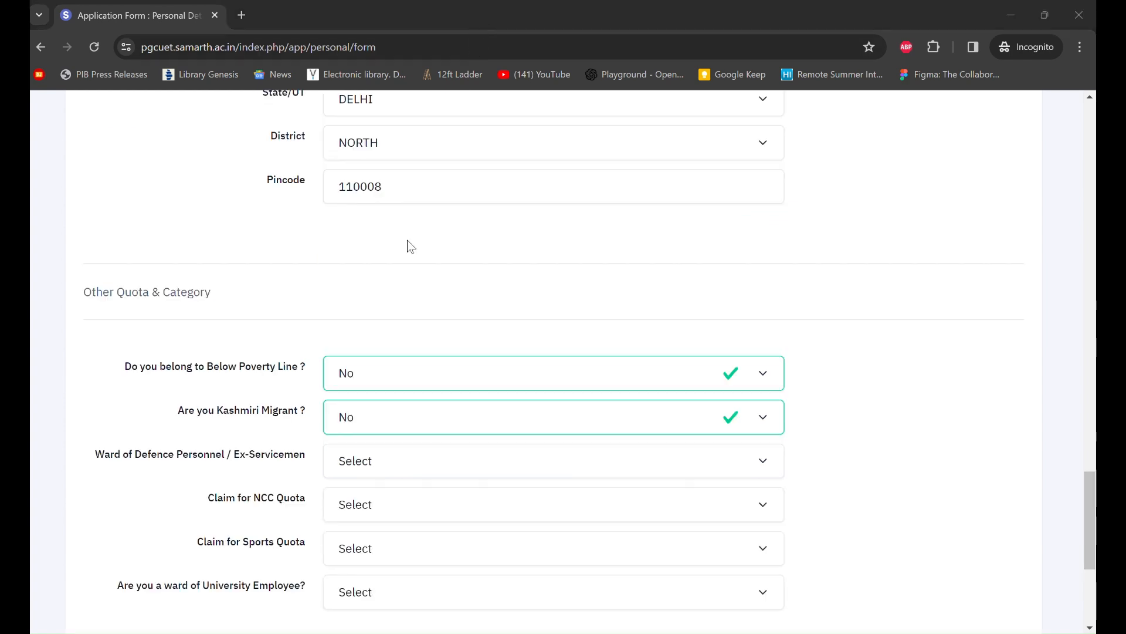
left_click(415, 373)
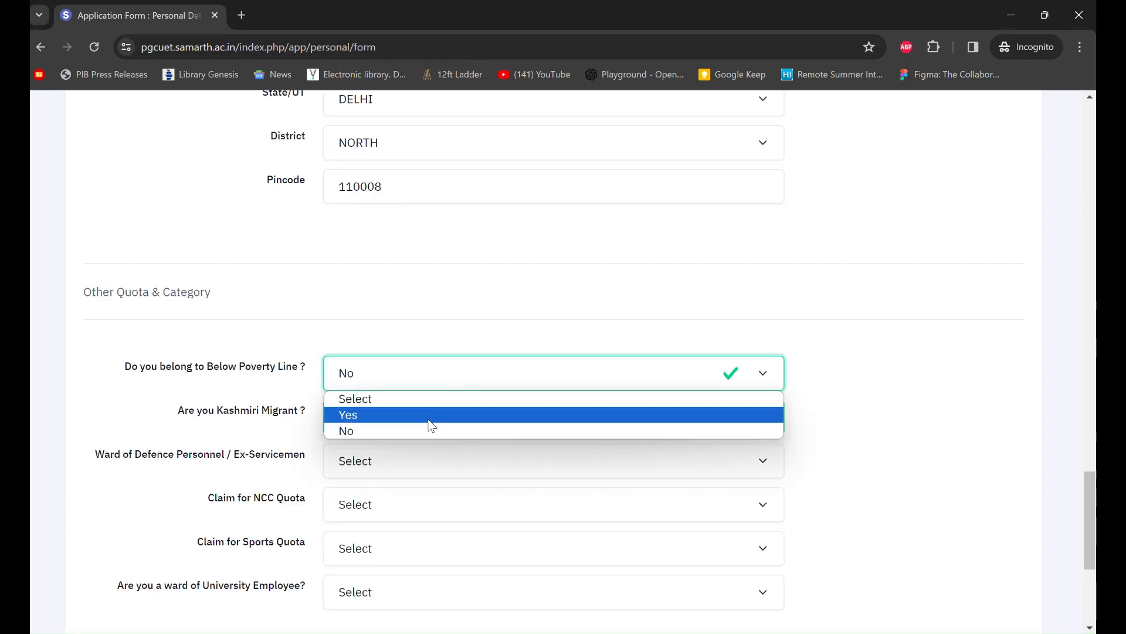
left_click(428, 428)
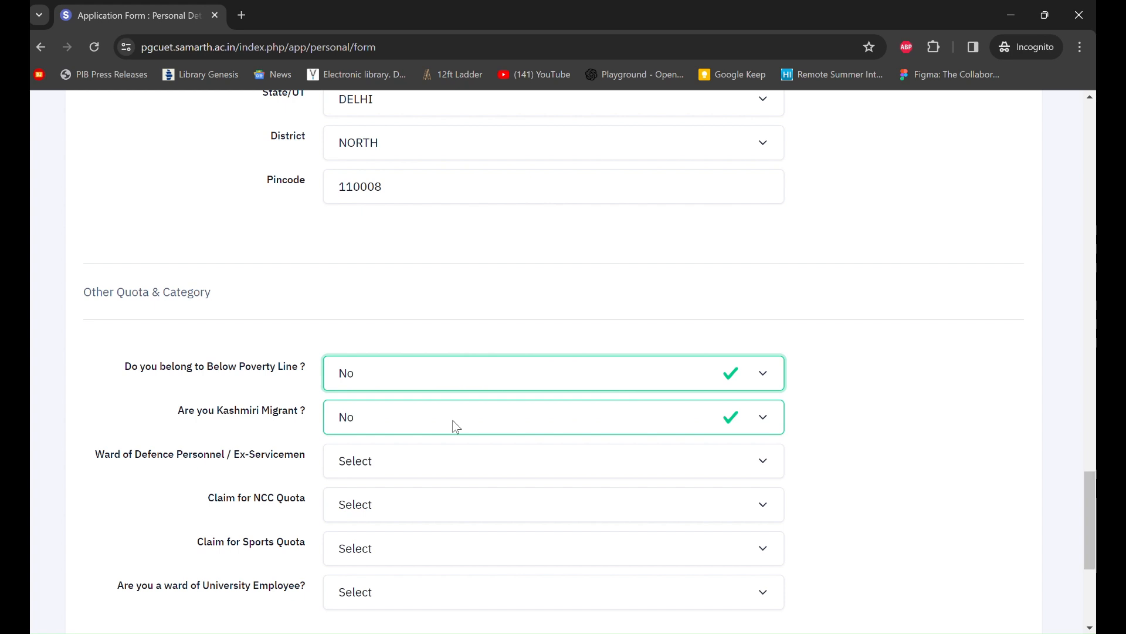
left_click(456, 427)
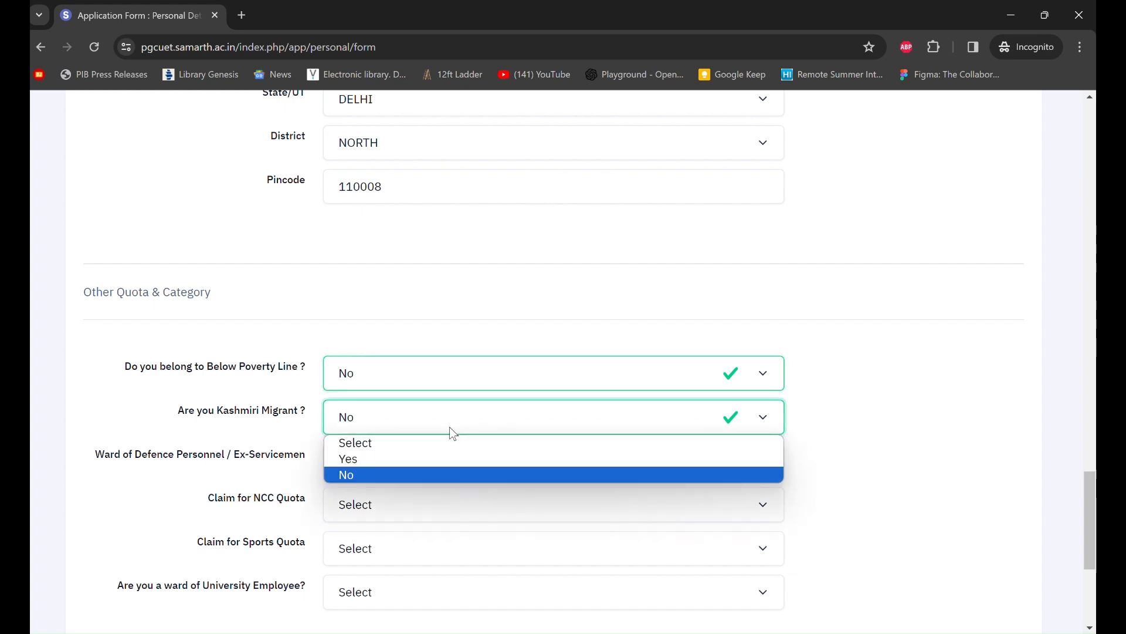
left_click(432, 473)
- Answer No for Ward of Defence Personnel and NCC Quota
scroll(436, 479, "down", 1)
left_click(410, 390)
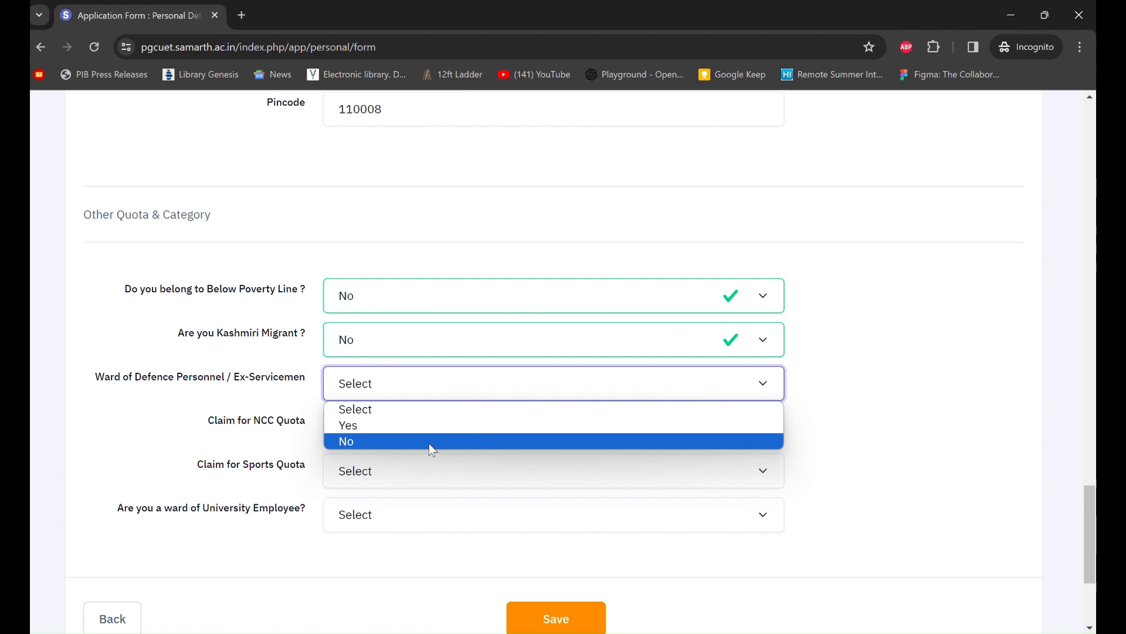
left_click(392, 443)
scroll(416, 410, "down", 1)
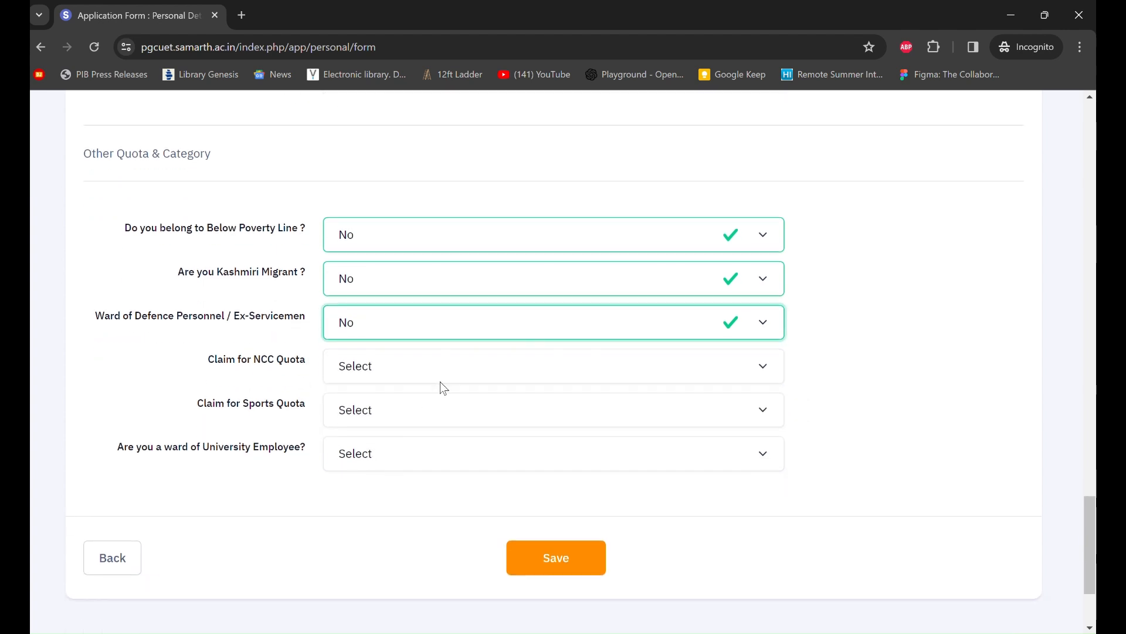
left_click(467, 379)
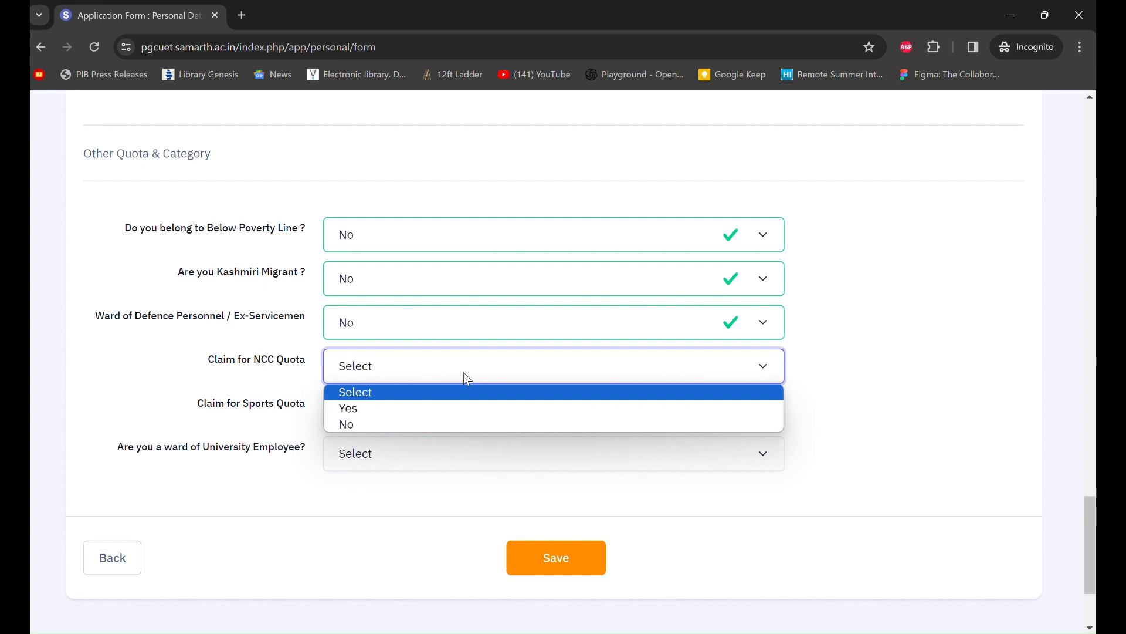
left_click(455, 425)
scroll(531, 419, "down", 1)
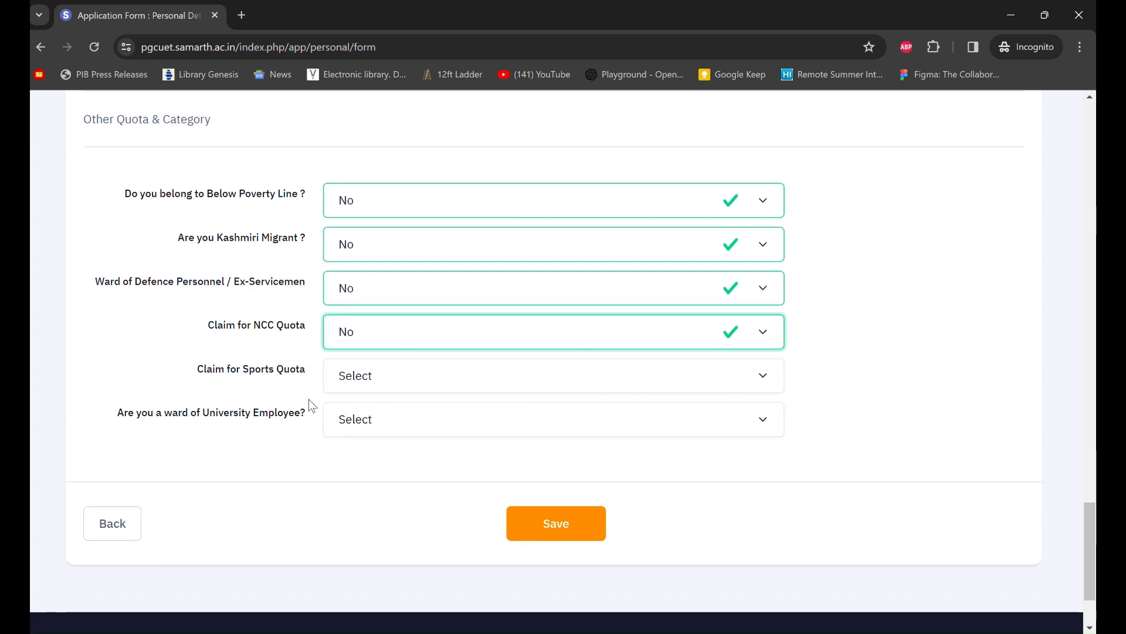
left_click(420, 388)
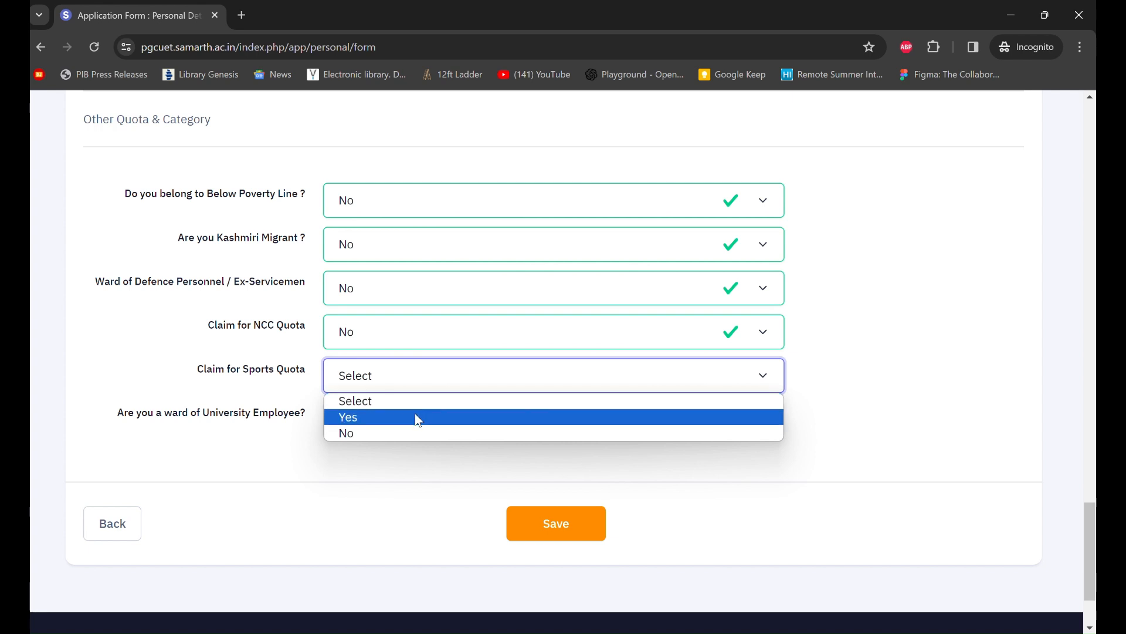
- Claim Sports Quota as Yes at 'Participated in National…' level, and answer No for University Employee ward
left_click(398, 418)
scroll(422, 405, "down", 1)
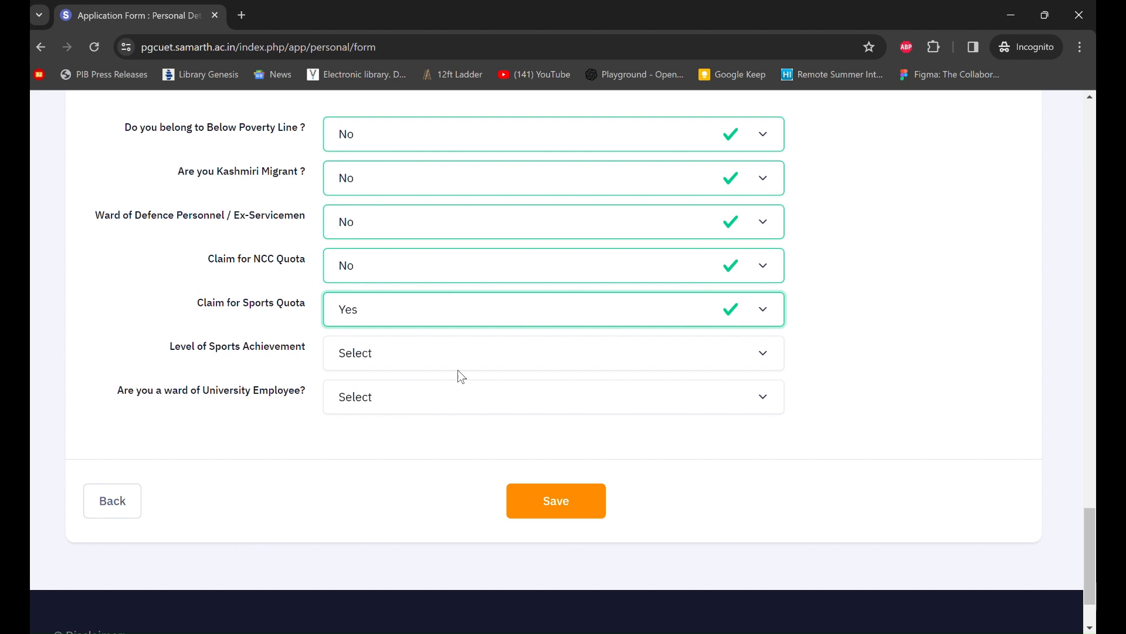
left_click(475, 365)
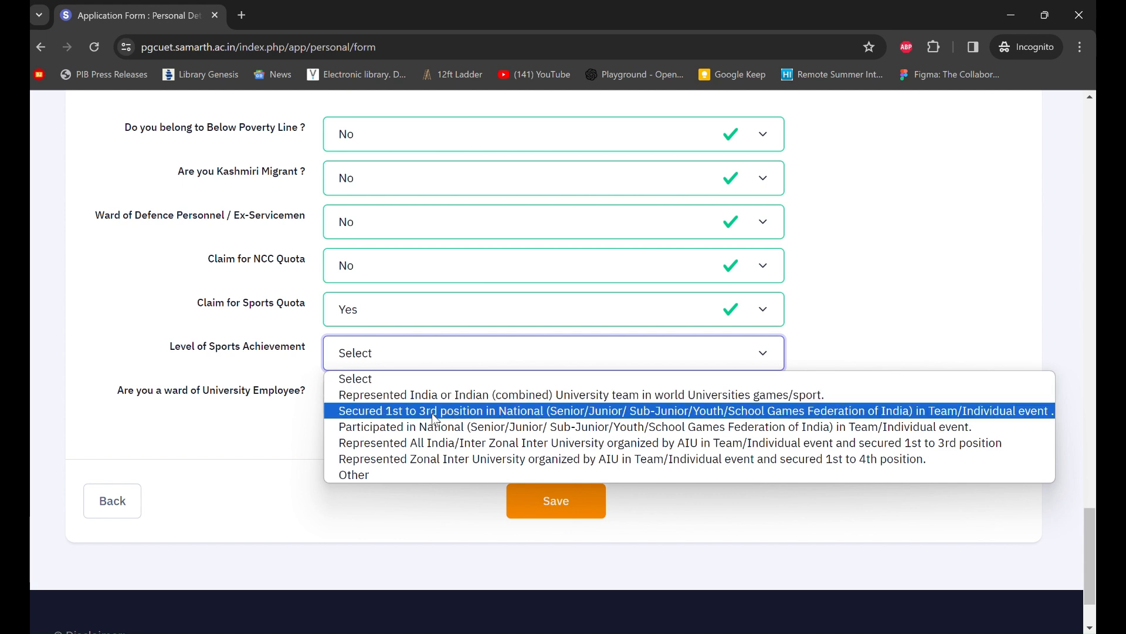
left_click(459, 433)
scroll(515, 423, "down", 1)
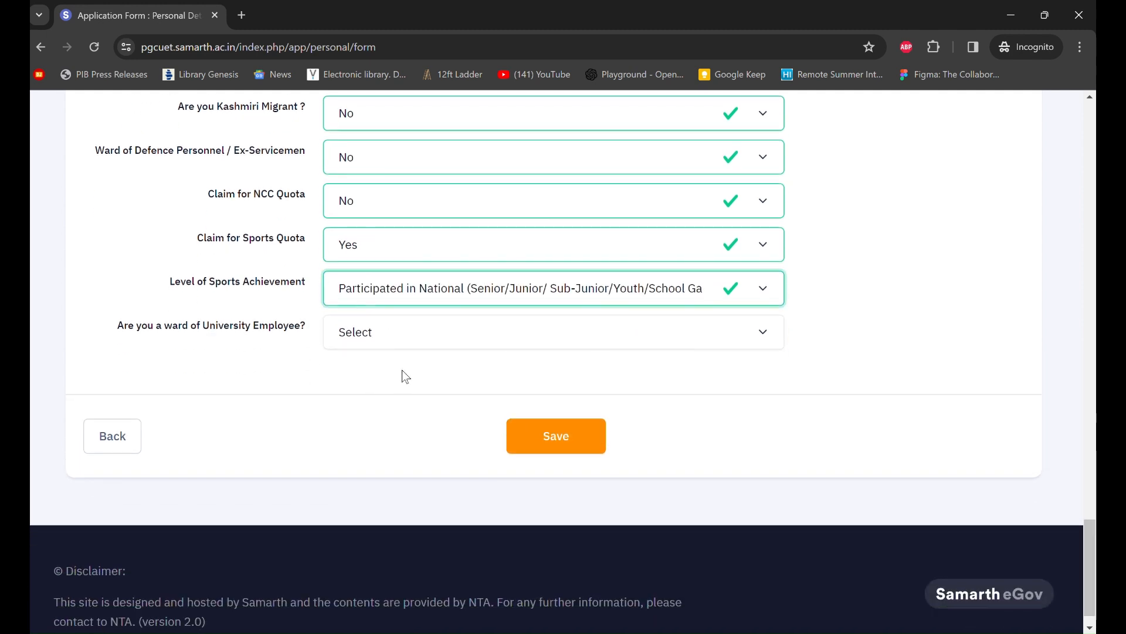
left_click(410, 342)
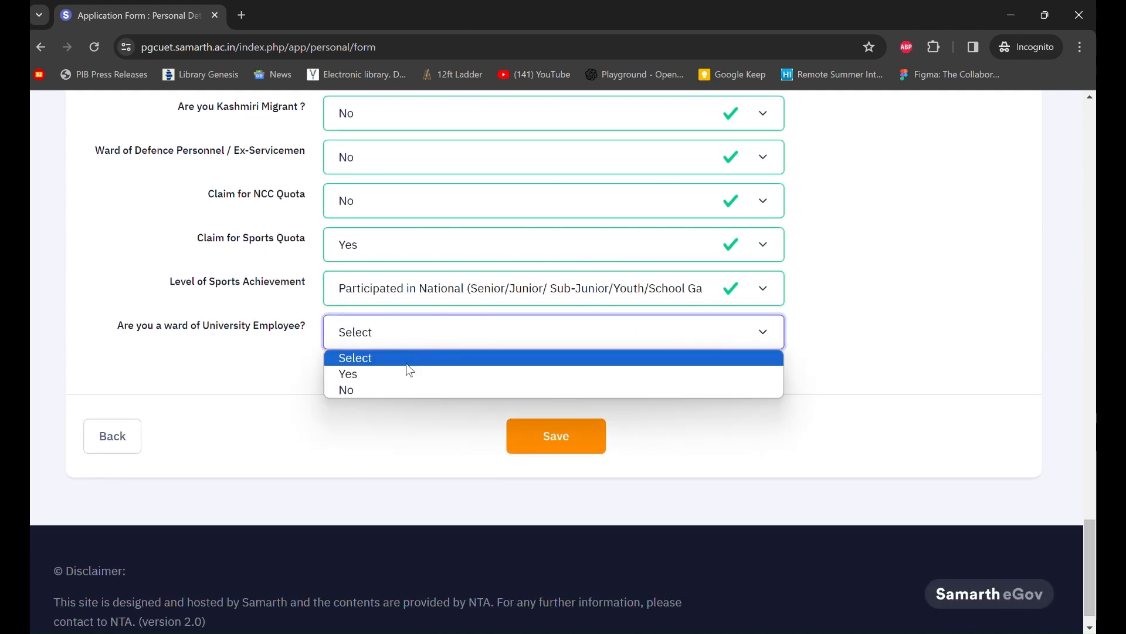
left_click(403, 390)
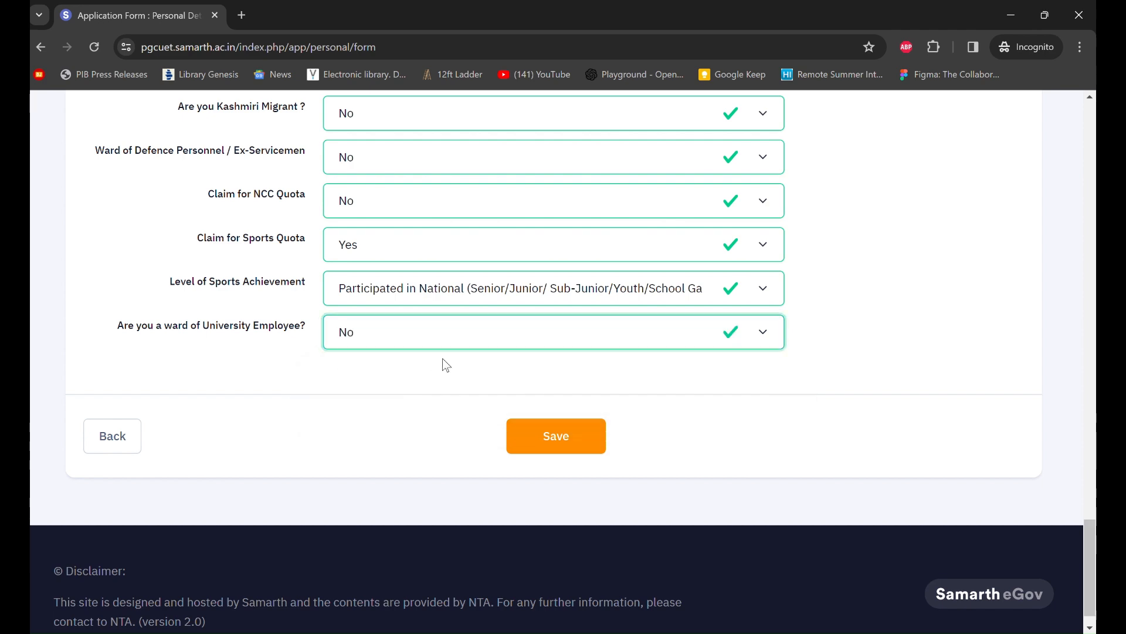
scroll(686, 300, "up", 15)
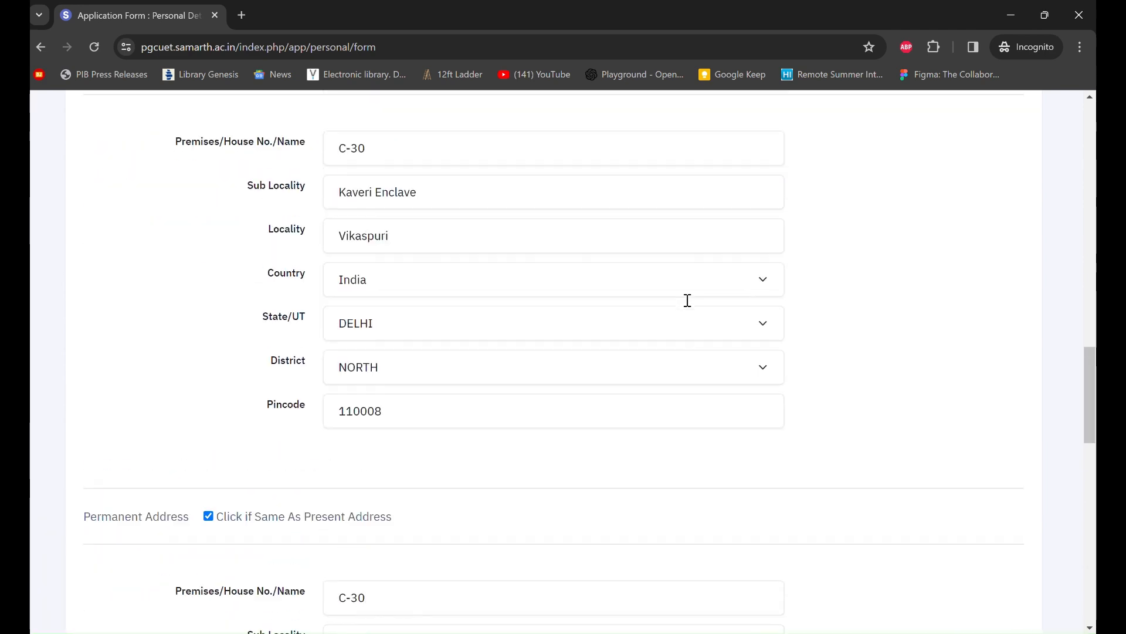
scroll(688, 300, "up", 20)
scroll(686, 301, "down", 16)
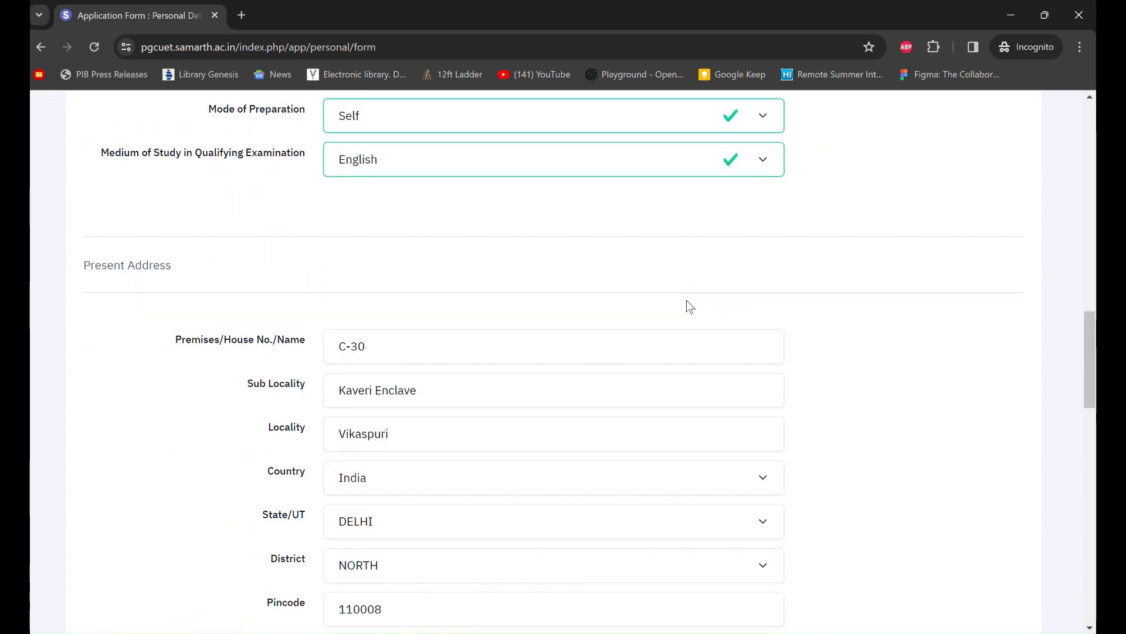
scroll(687, 306, "down", 20)
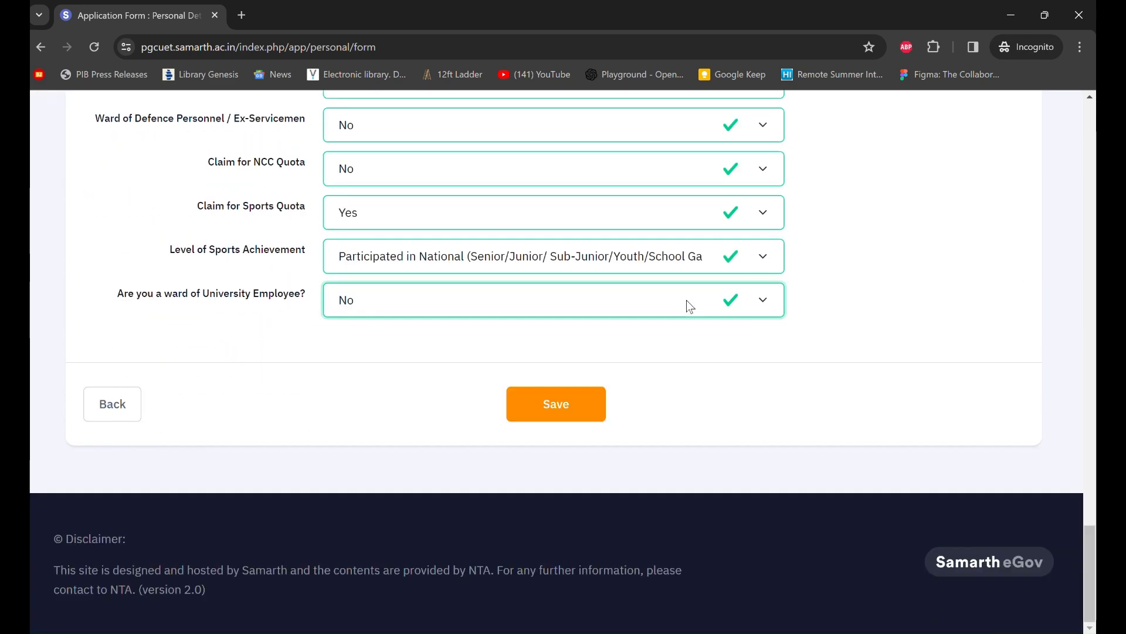
left_click(589, 403)
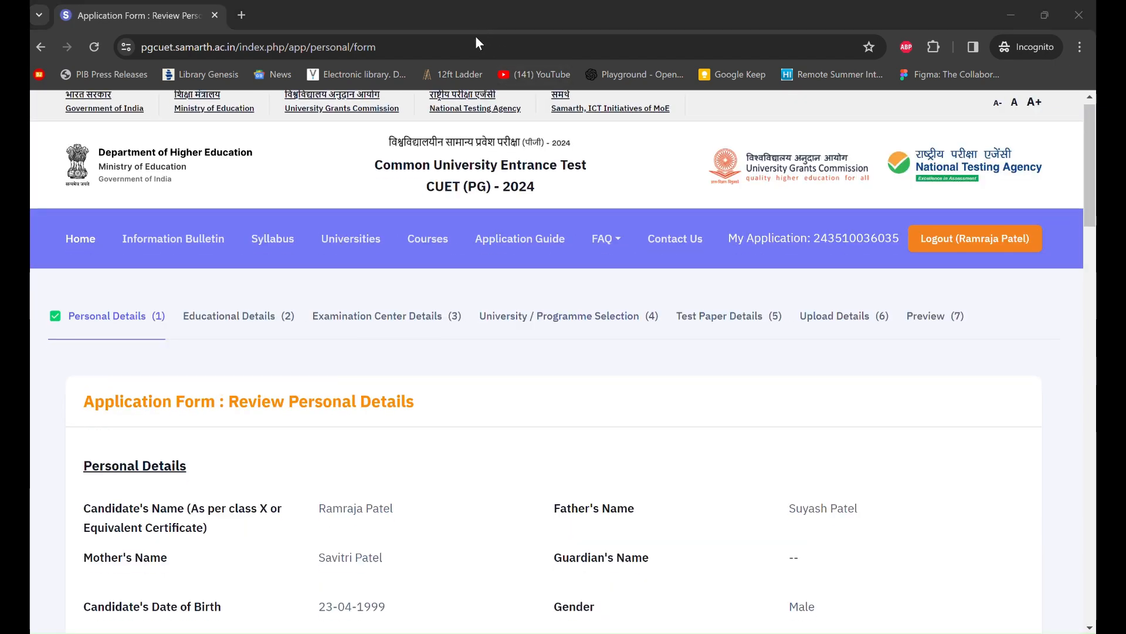
scroll(547, 282, "down", 3)
scroll(547, 285, "down", 2)
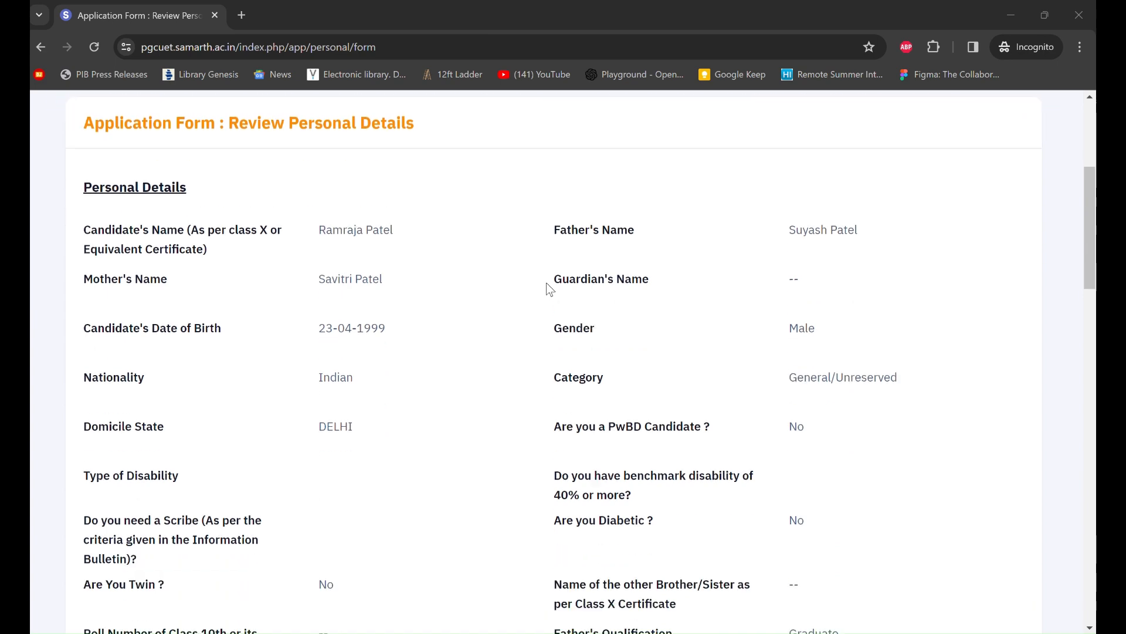
scroll(547, 288, "down", 5)
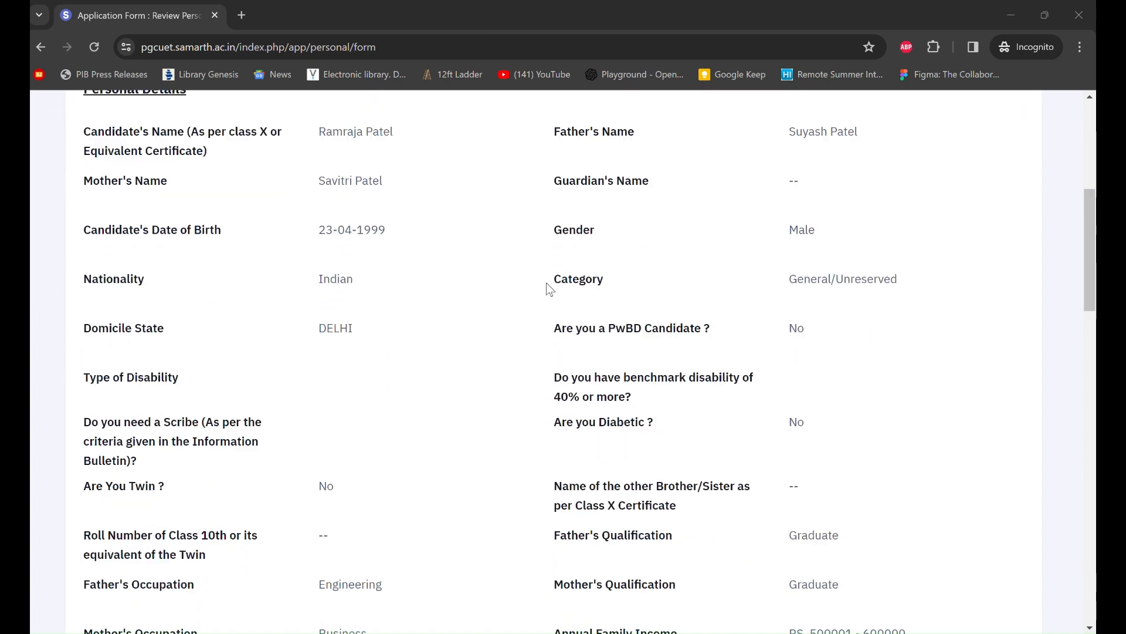
scroll(547, 288, "down", 2)
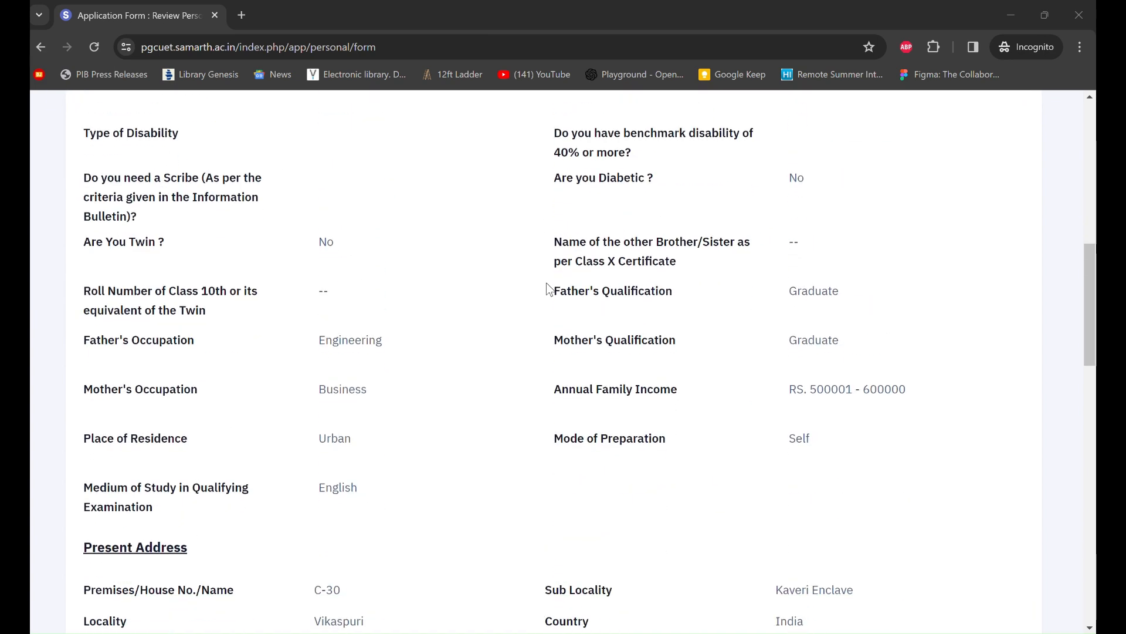
scroll(547, 289, "up", 2)
scroll(549, 288, "down", 2)
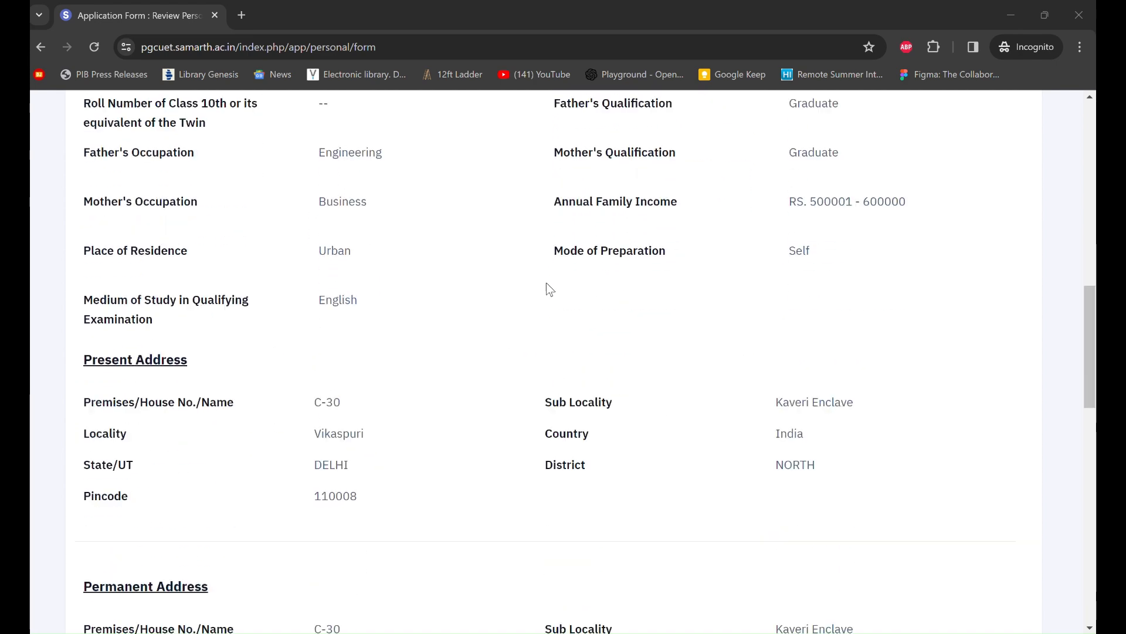
scroll(549, 289, "down", 18)
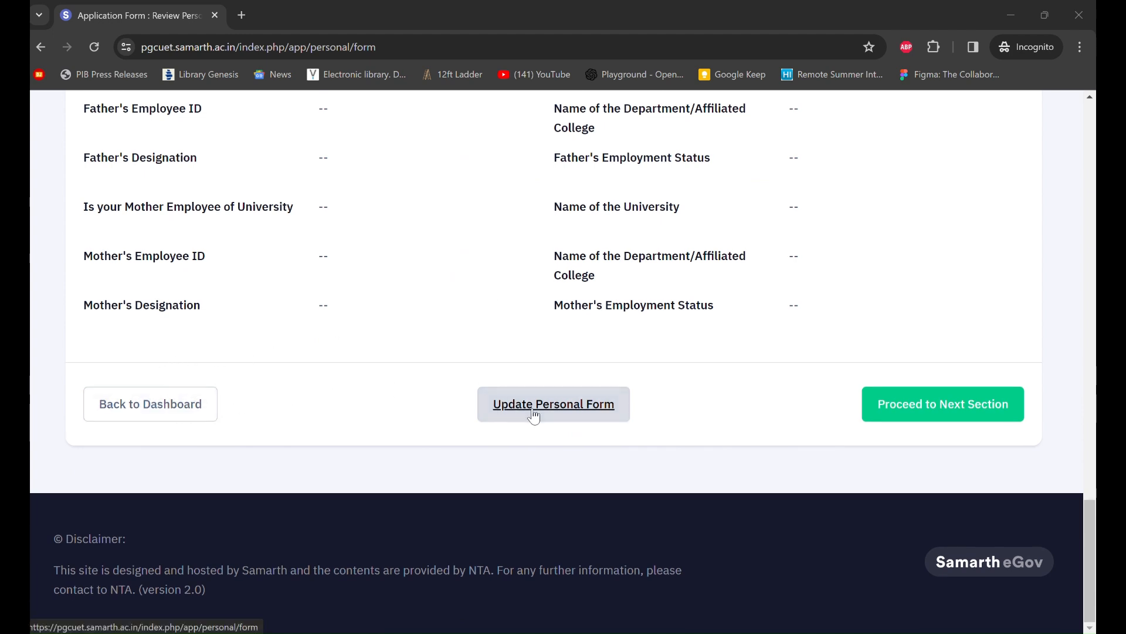
scroll(534, 416, "up", 1)
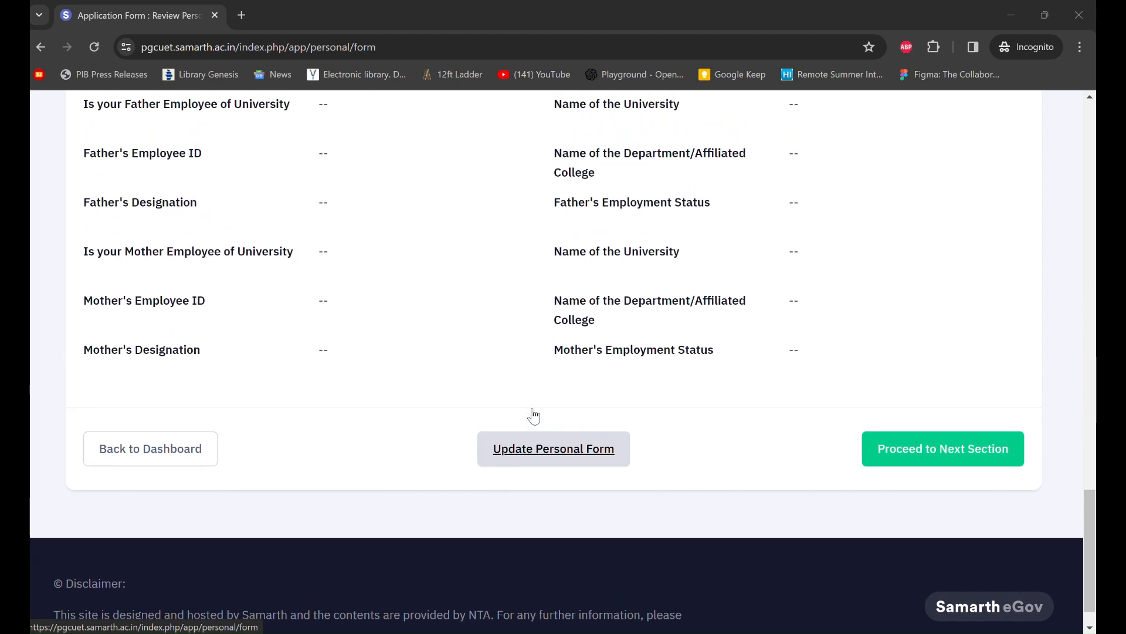
scroll(534, 415, "up", 1)
scroll(533, 416, "up", 2)
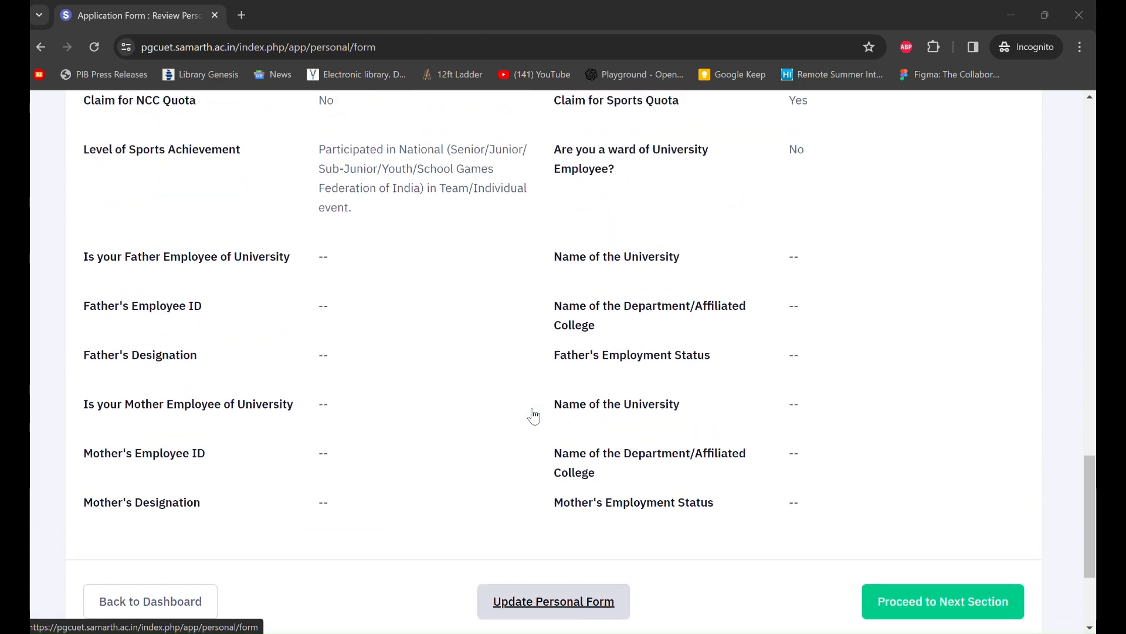
scroll(534, 416, "up", 9)
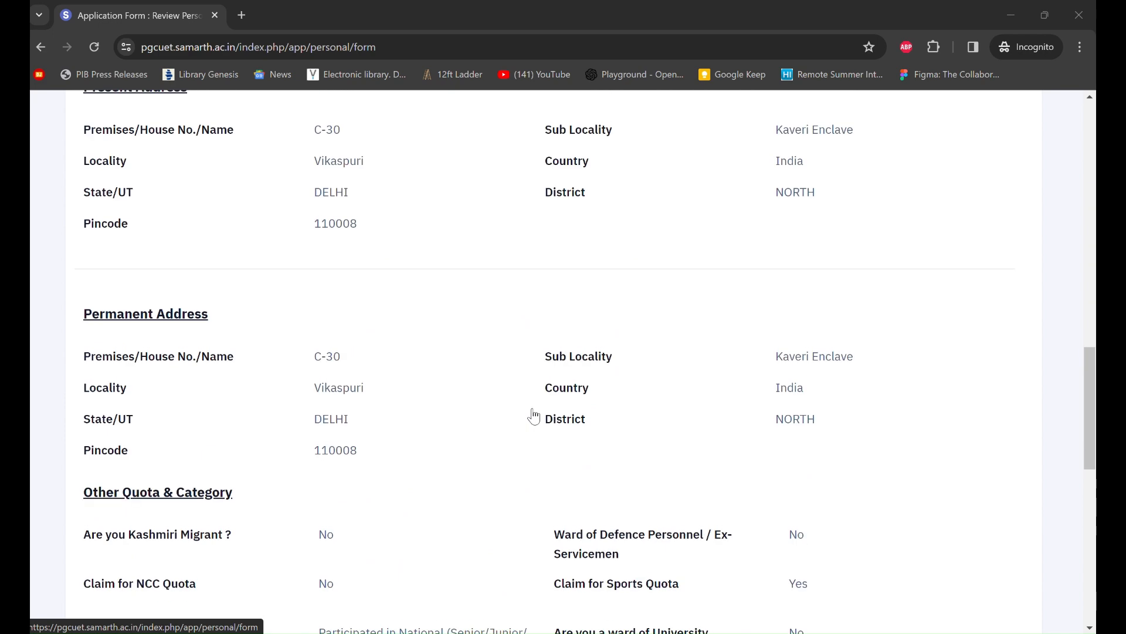
scroll(534, 415, "down", 12)
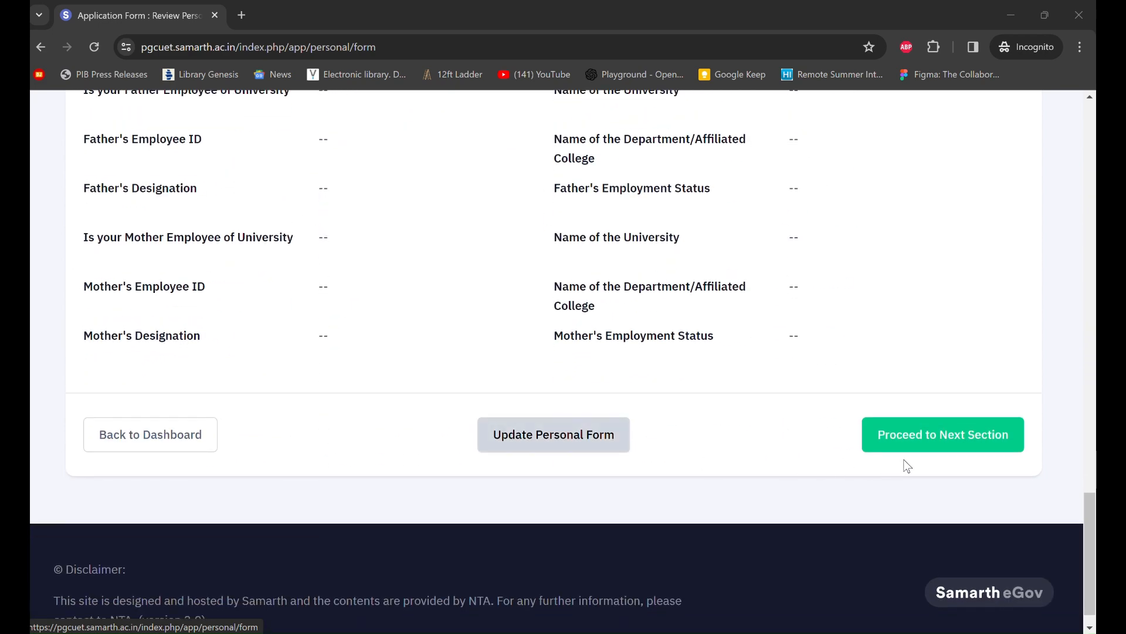
- Go to Educational Details and set the Class X result status to Passed with passing year 2016
left_click(943, 447)
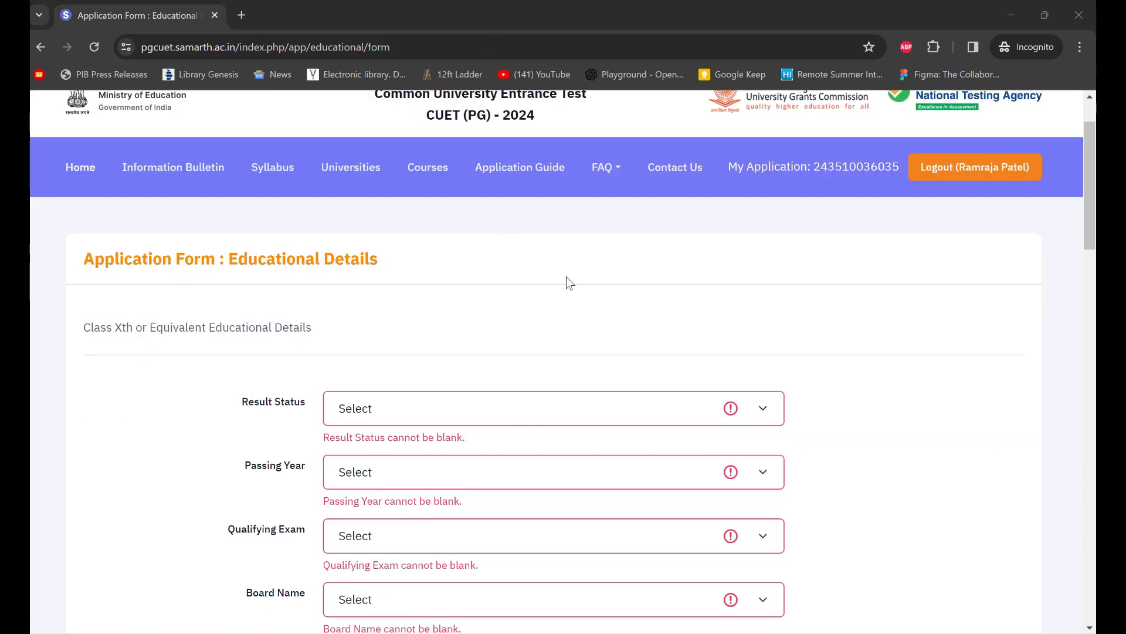
scroll(590, 312, "down", 2)
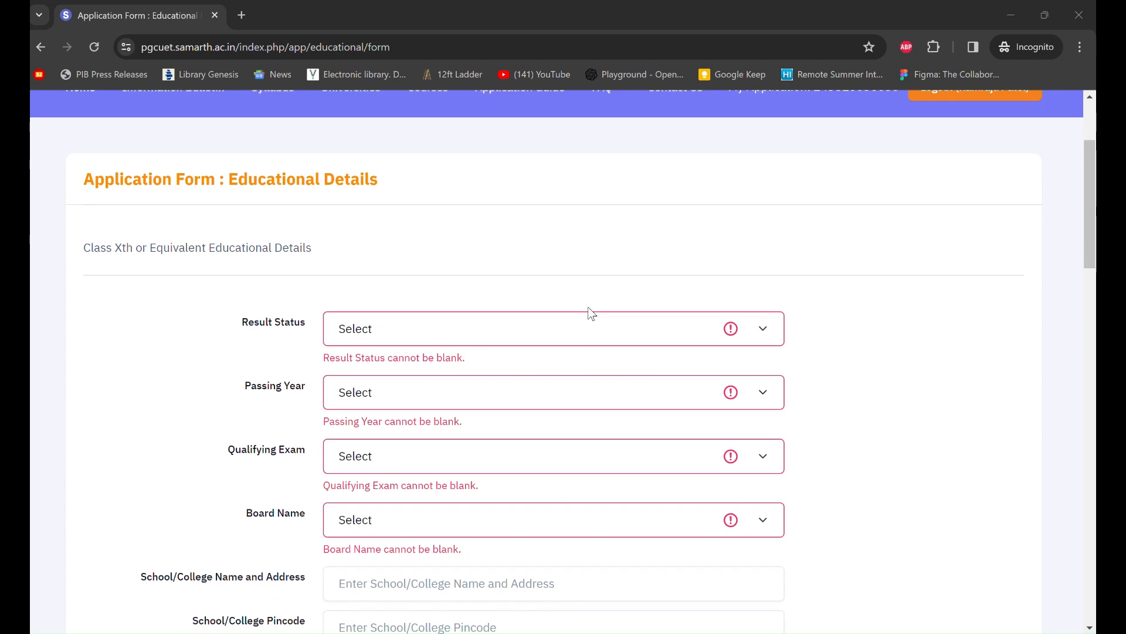
scroll(592, 313, "down", 1)
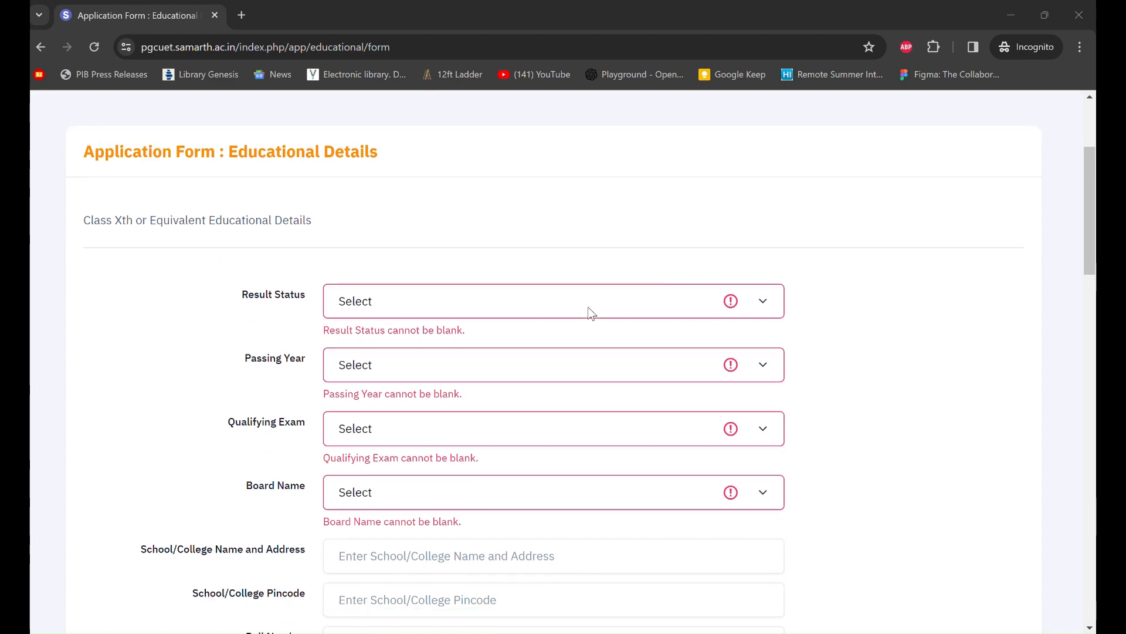
scroll(591, 313, "down", 2)
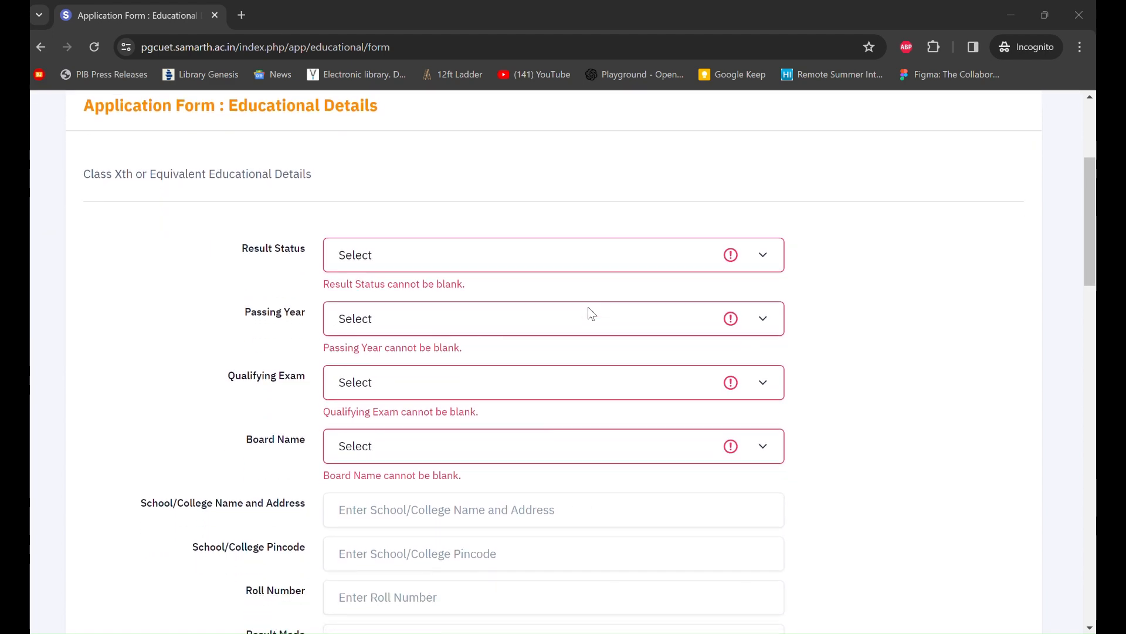
scroll(591, 312, "down", 20)
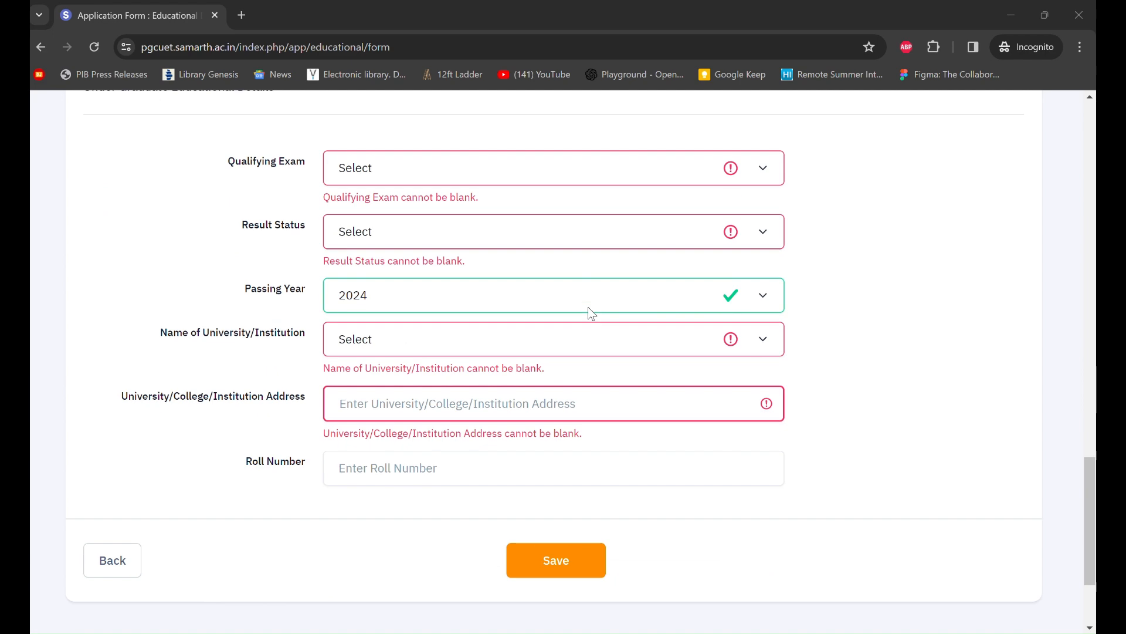
scroll(591, 313, "up", 20)
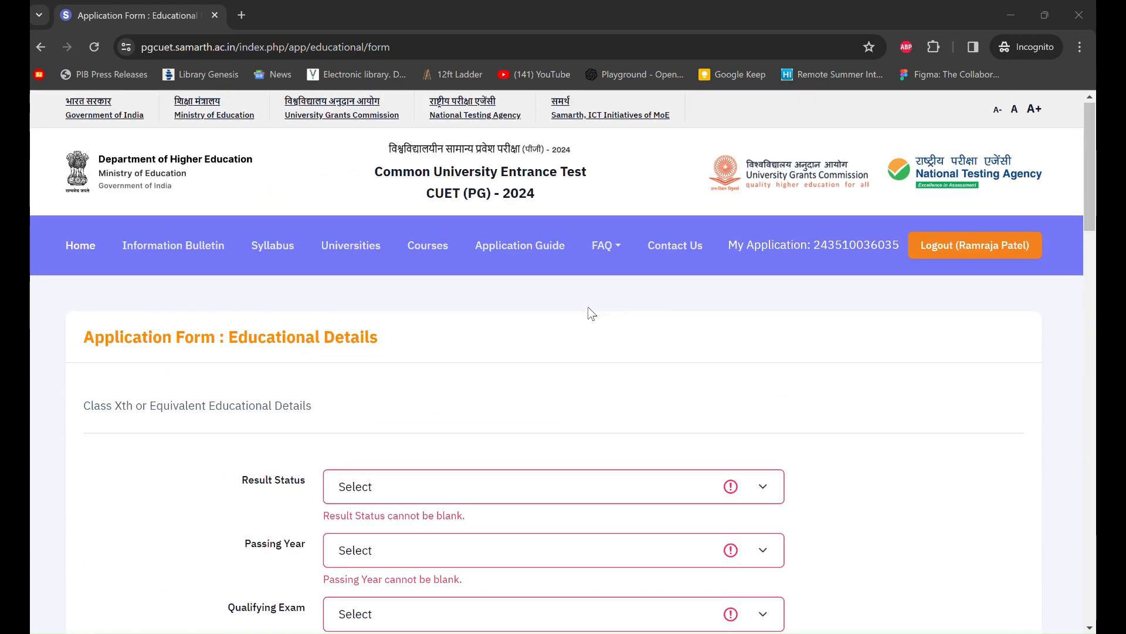
scroll(591, 313, "down", 2)
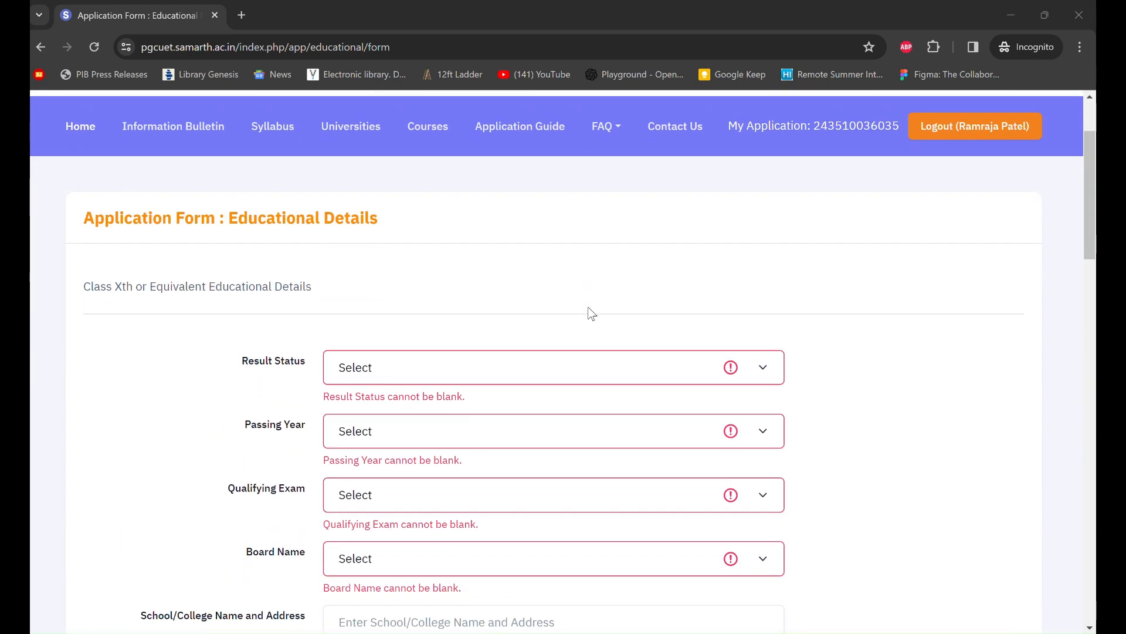
scroll(591, 313, "down", 2)
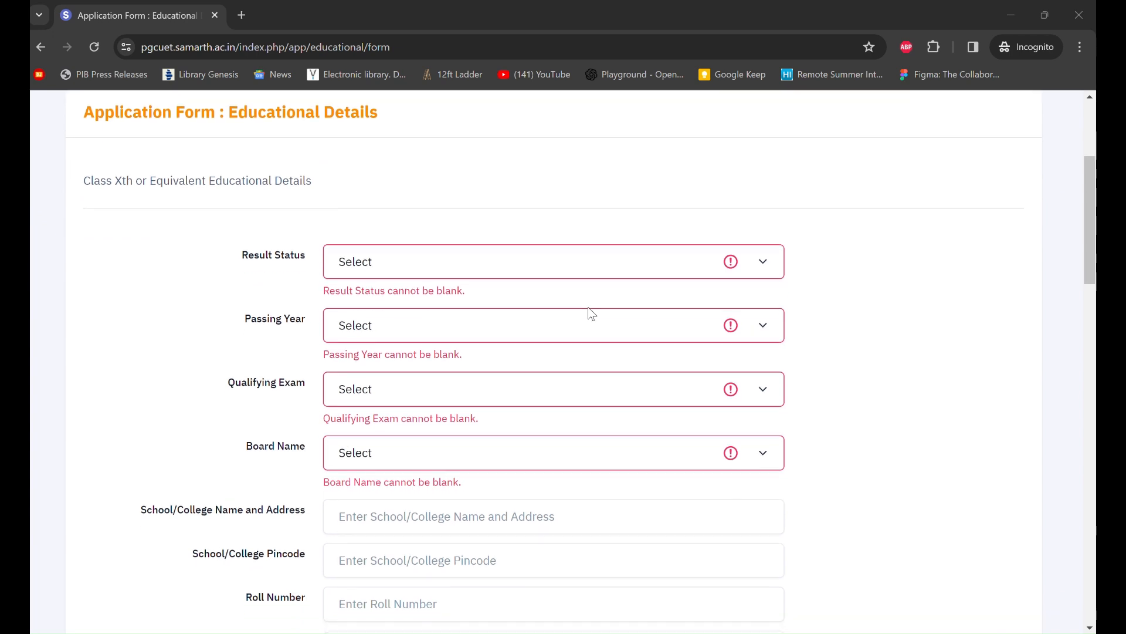
left_click(652, 273)
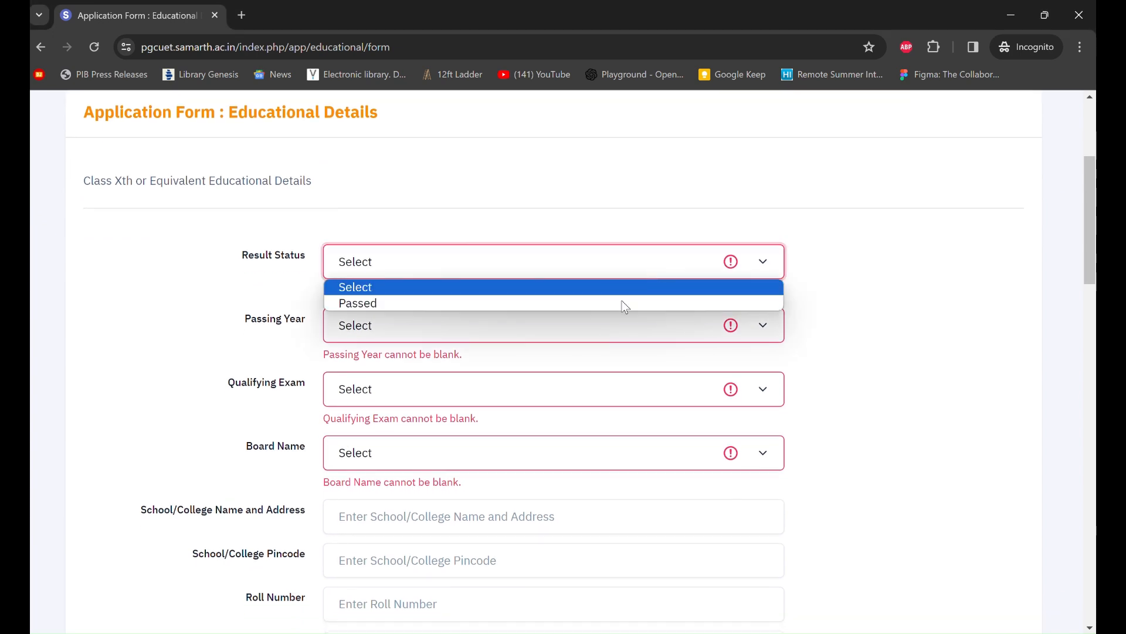
left_click(589, 309)
left_click(589, 321)
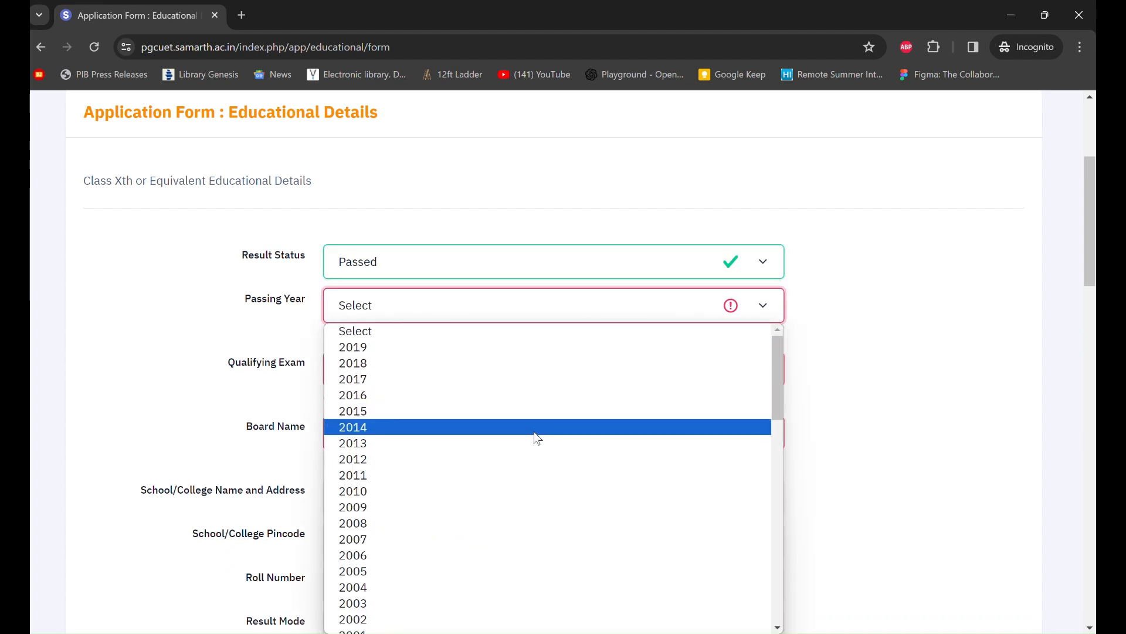
left_click(552, 399)
- Set the Class X qualifying exam to 10th or Equivalent and the board to CENTRAL BOARD OF SECONDARY EDUCATION
scroll(551, 400, "down", 1)
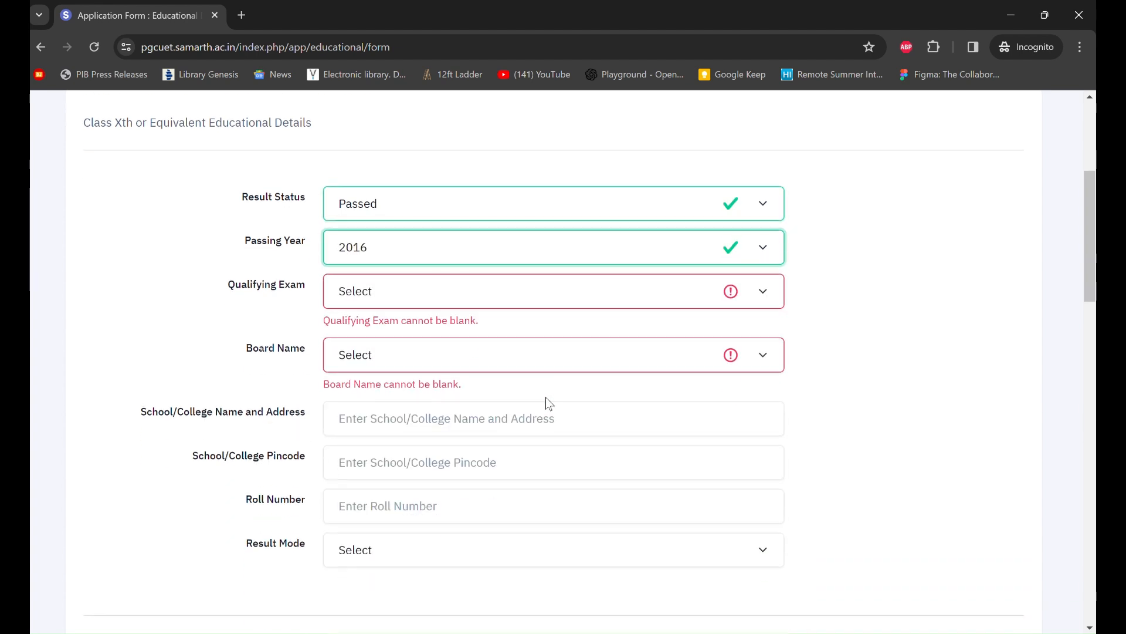
left_click(431, 299)
left_click(435, 332)
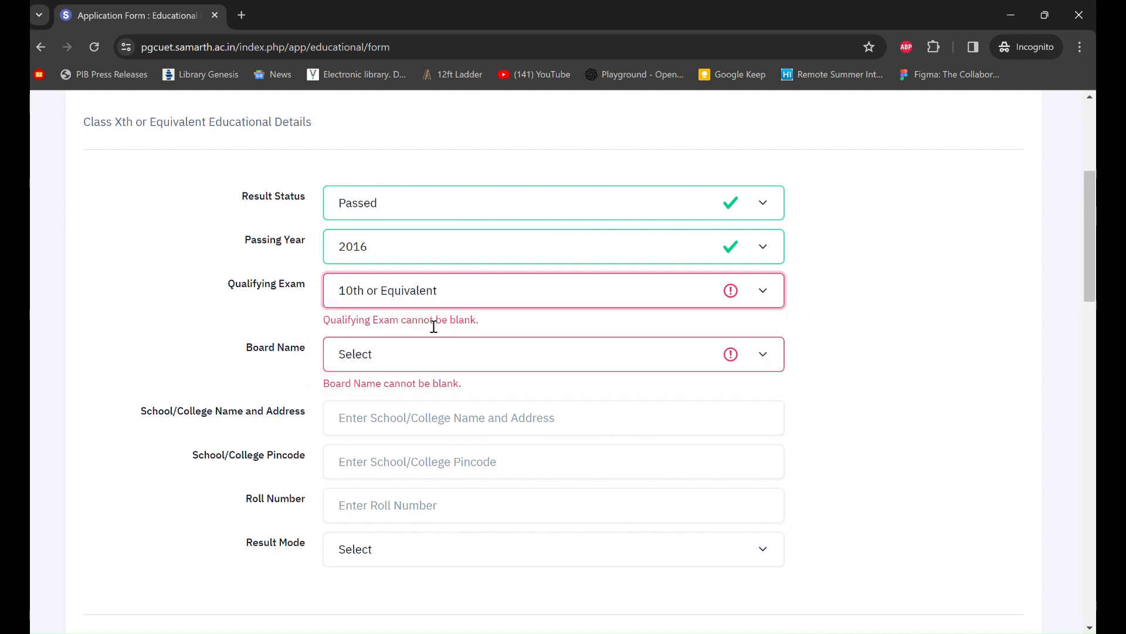
left_click(447, 340)
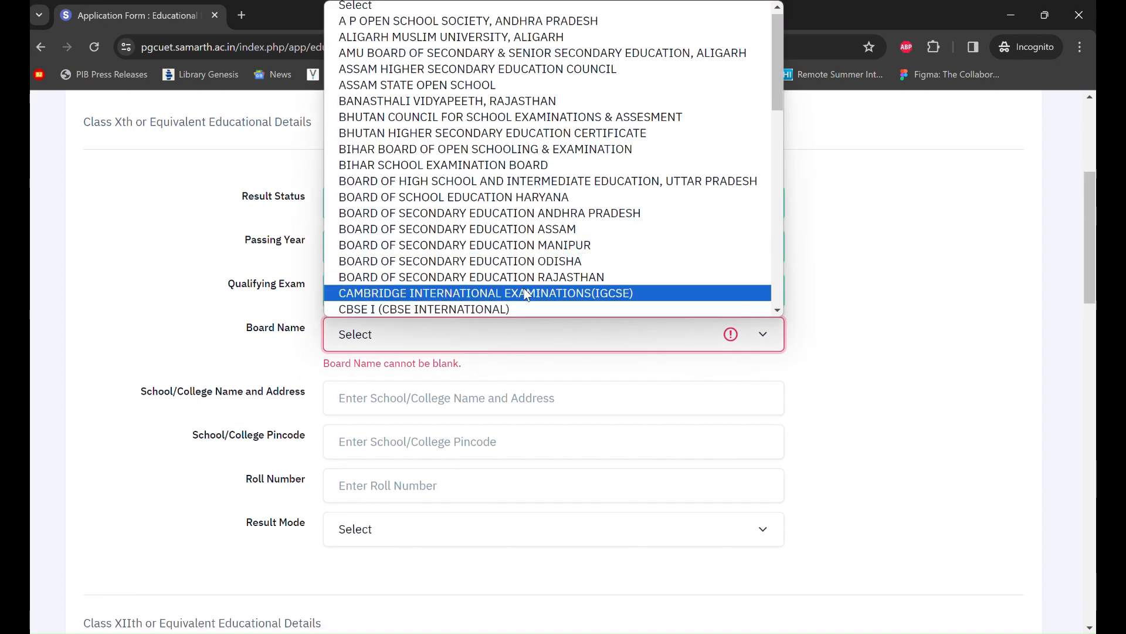
scroll(552, 263, "down", 2)
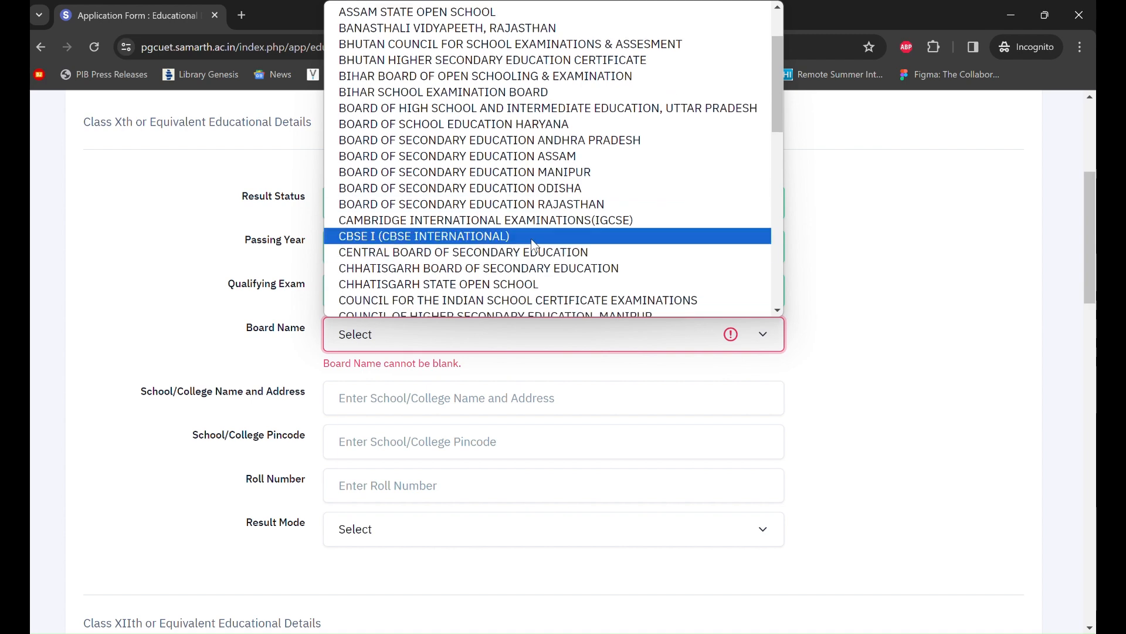
scroll(532, 240, "up", 1)
scroll(534, 245, "up", 4)
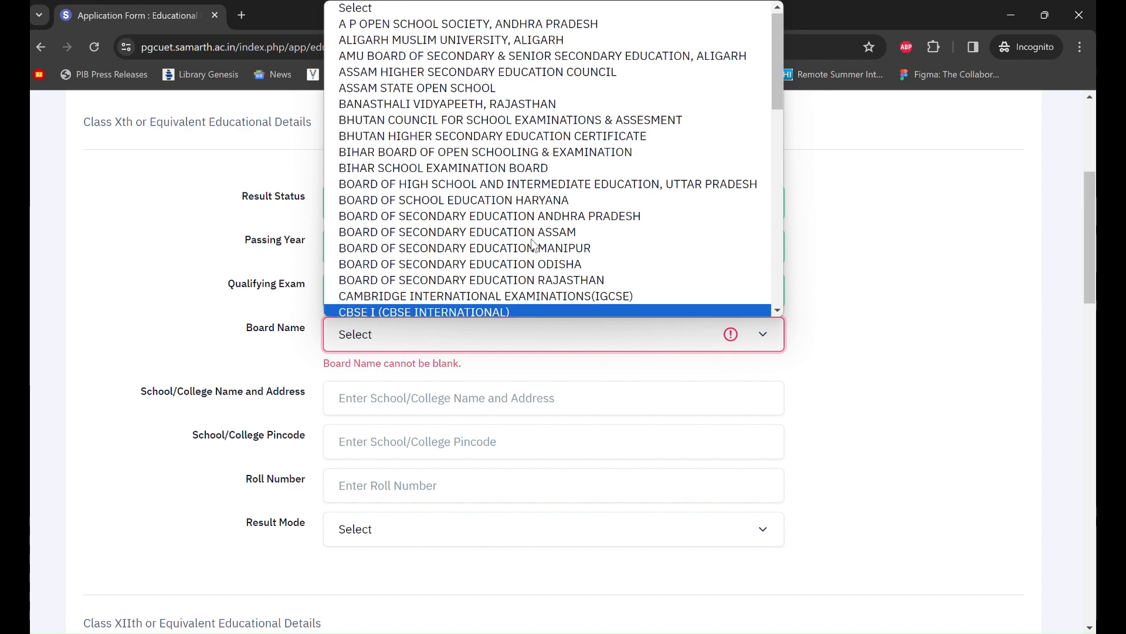
scroll(534, 246, "down", 8)
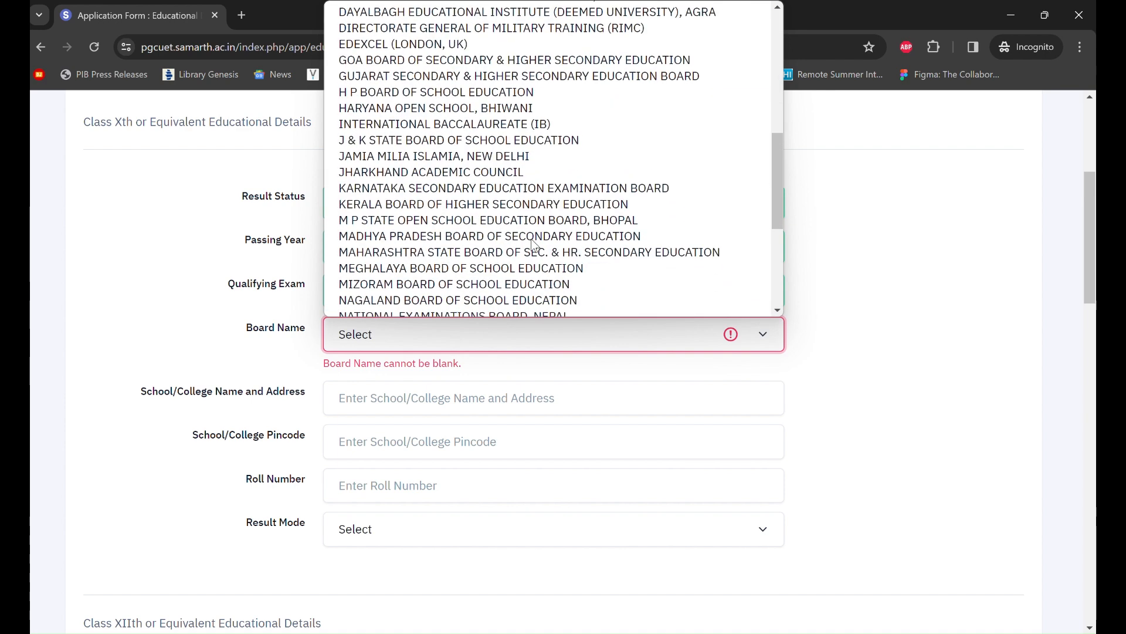
scroll(533, 245, "down", 5)
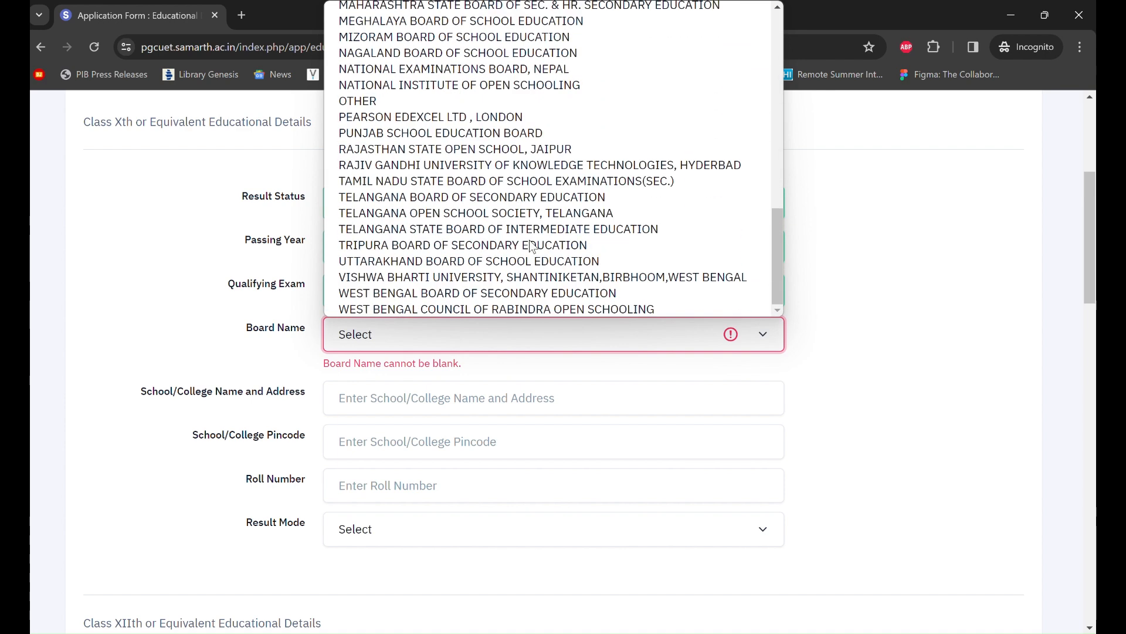
scroll(495, 241, "up", 10)
scroll(496, 240, "up", 2)
scroll(494, 246, "down", 3)
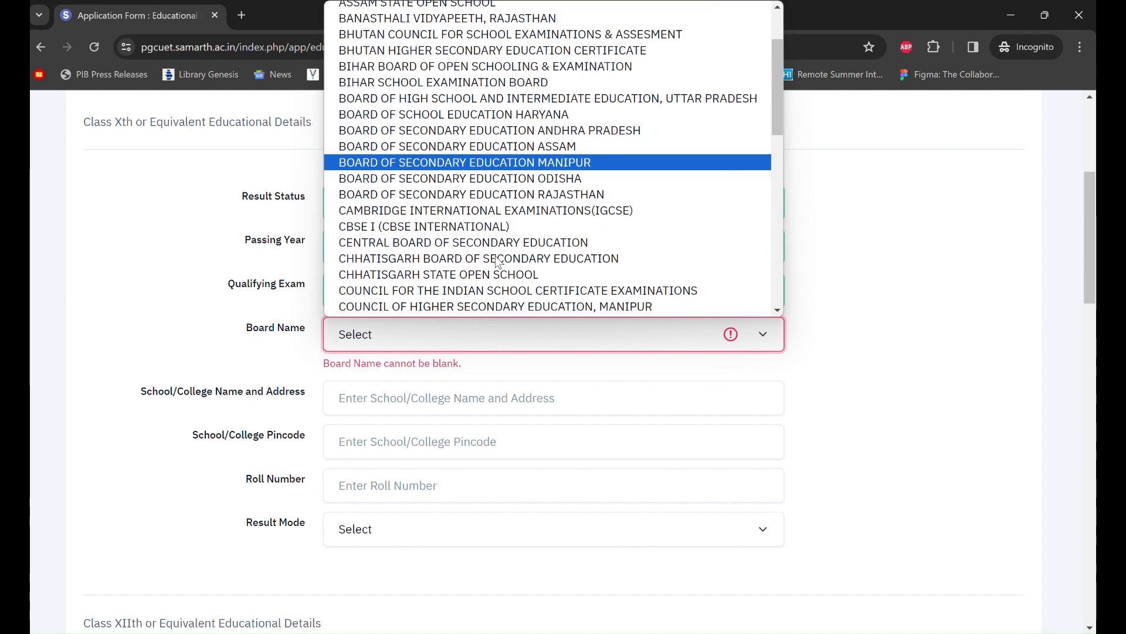
left_click(499, 240)
scroll(528, 346, "down", 1)
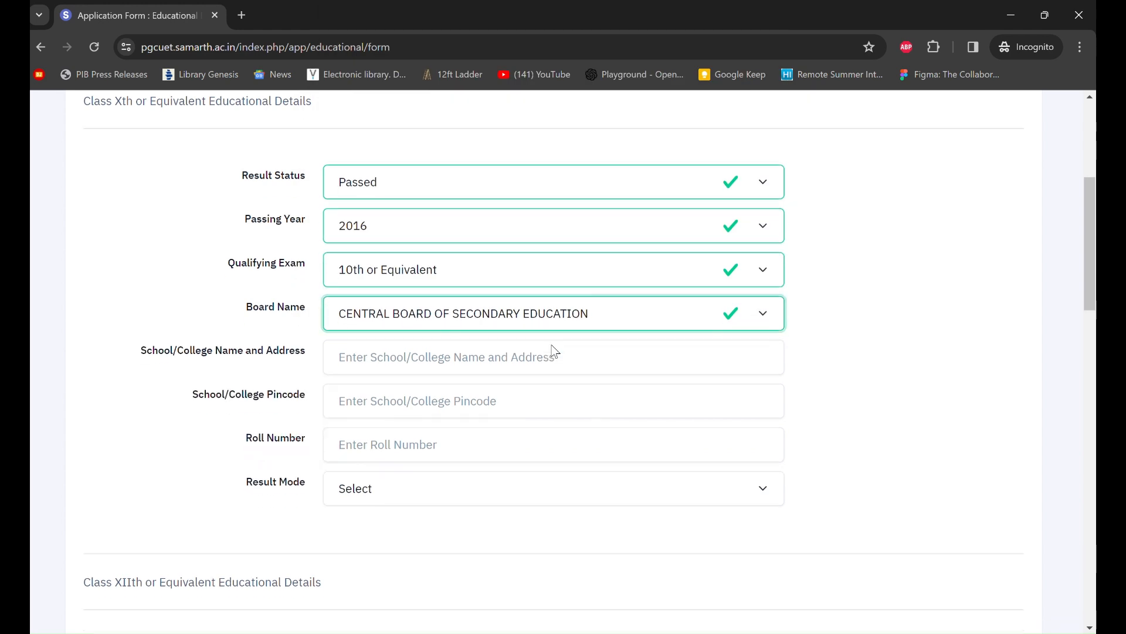
- Enter 'XYZ' as the Class X school and fill its pincode 110008 from the saved suggestion
left_click(480, 328)
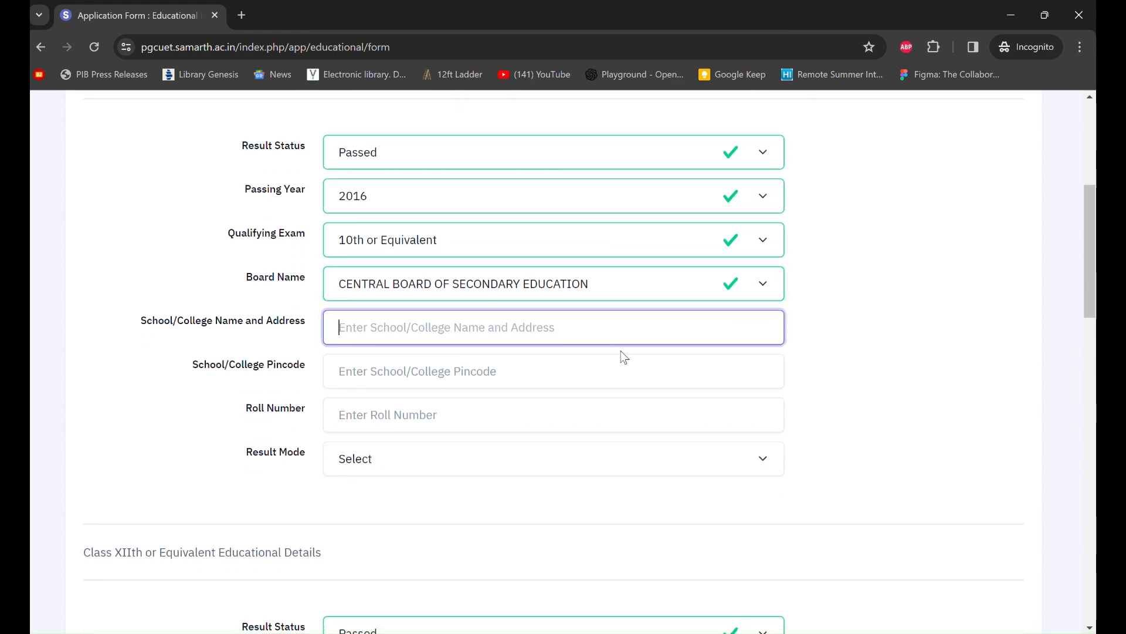
type("X")
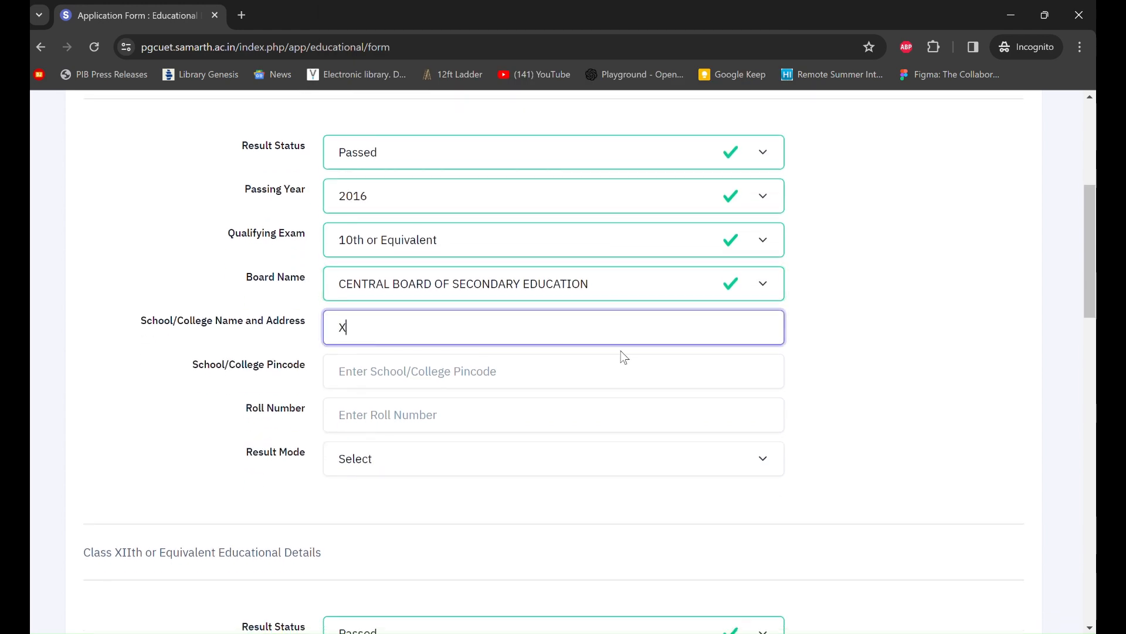
type("YZ")
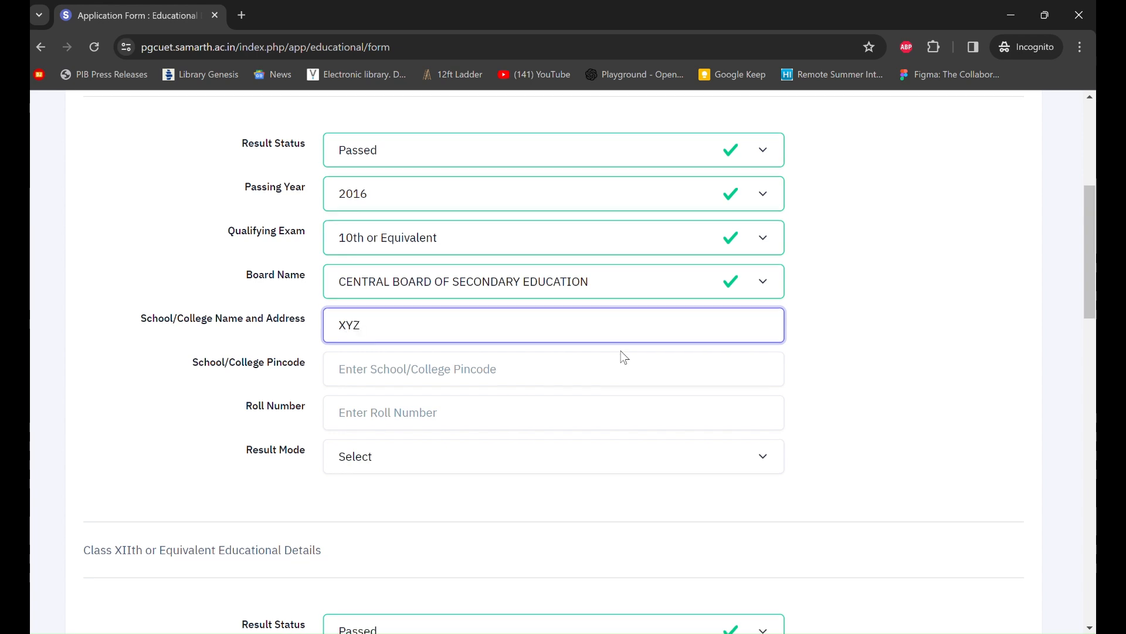
scroll(625, 356, "down", 1)
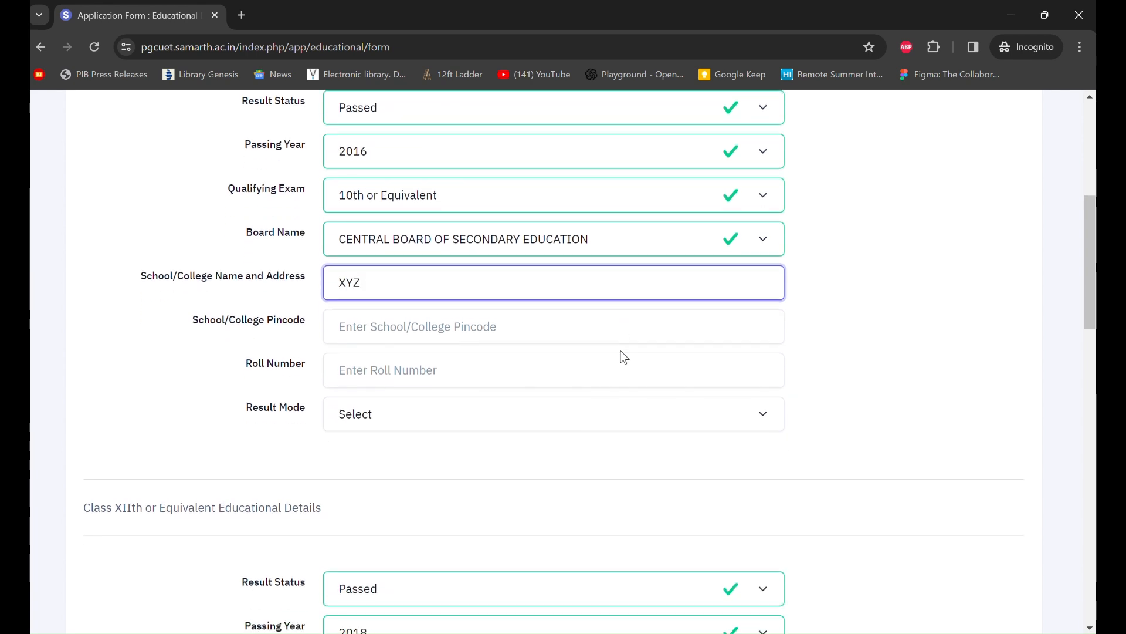
scroll(624, 357, "down", 2)
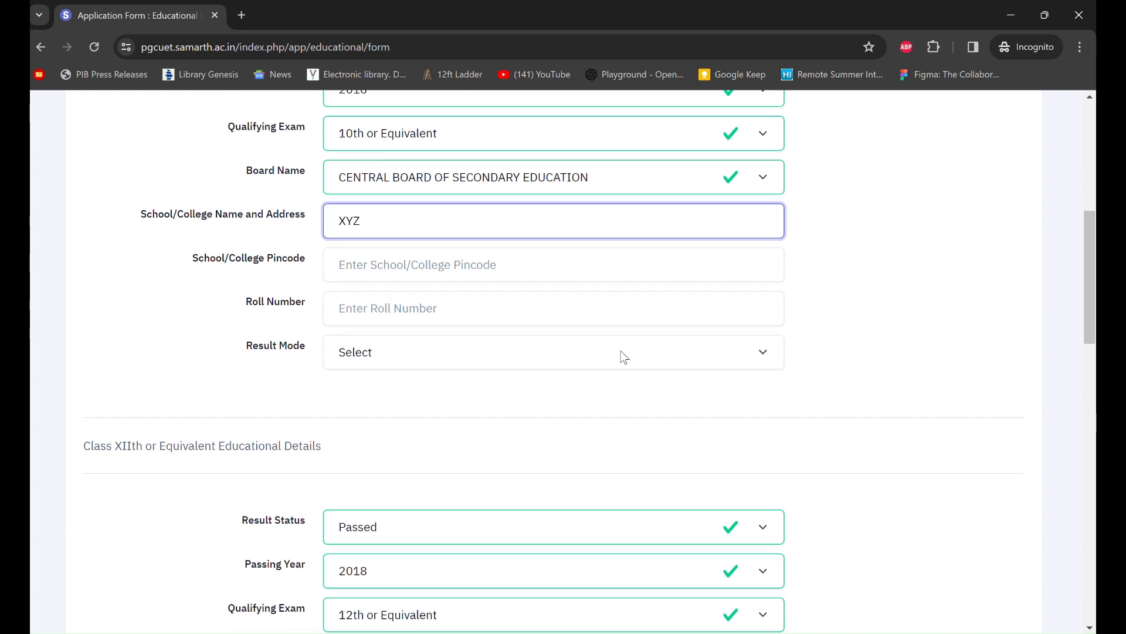
scroll(622, 351, "up", 2)
scroll(622, 351, "up", 1)
scroll(622, 351, "down", 1)
left_click(456, 281)
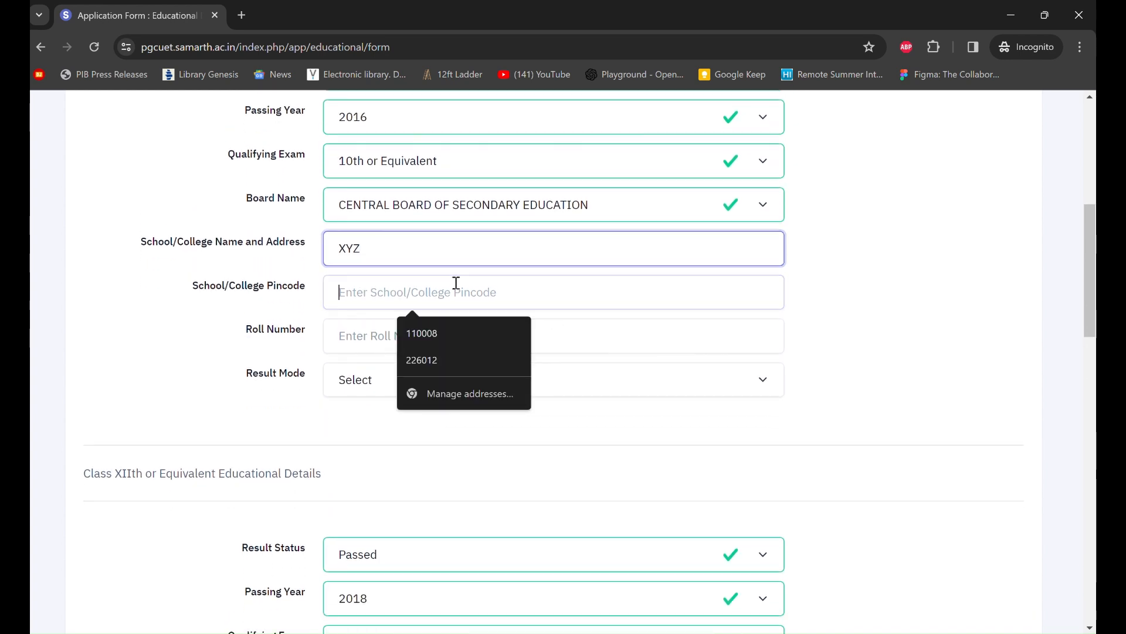
left_click(445, 332)
- Enter the Class X roll number
left_click(409, 326)
scroll(621, 339, "down", 1)
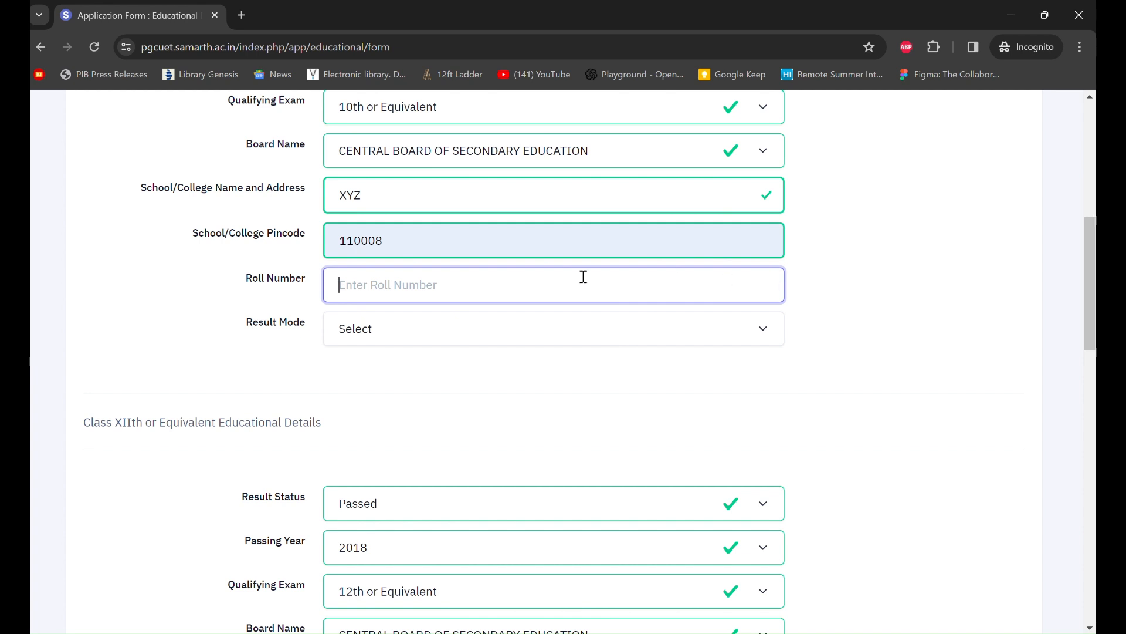
scroll(583, 276, "down", 1)
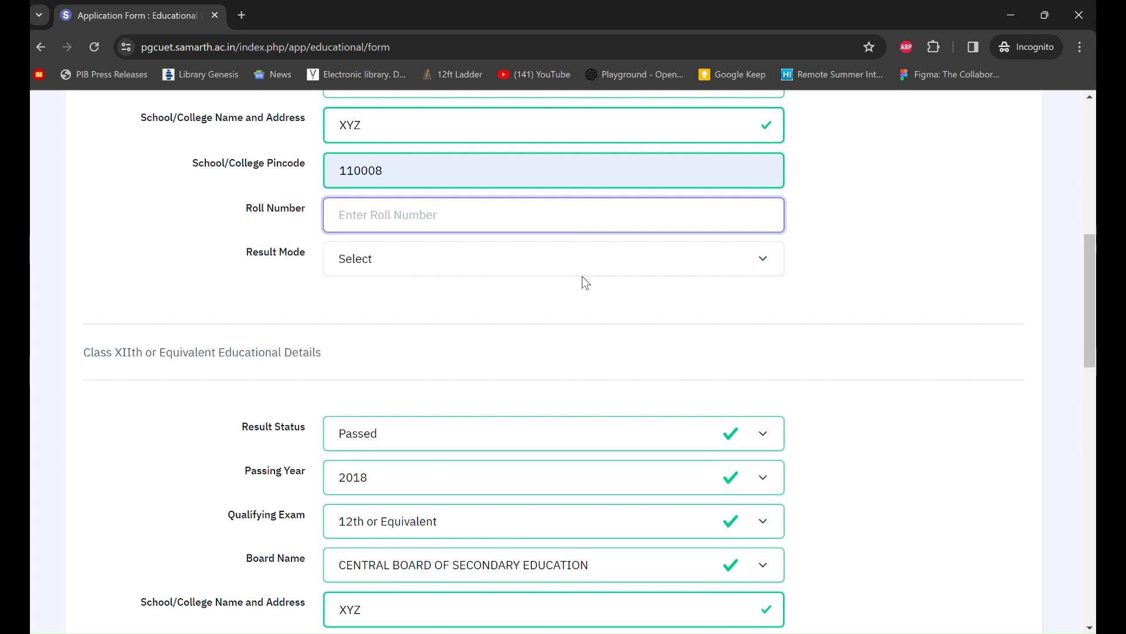
left_click(477, 19)
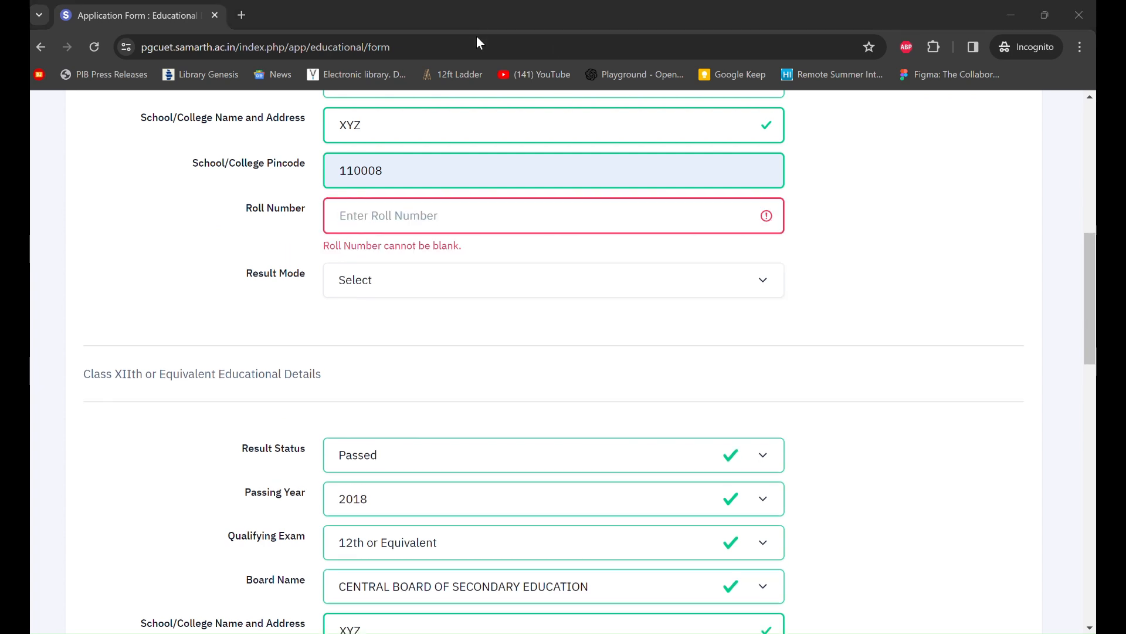
scroll(502, 255, "down", 1)
scroll(502, 255, "down", 1)
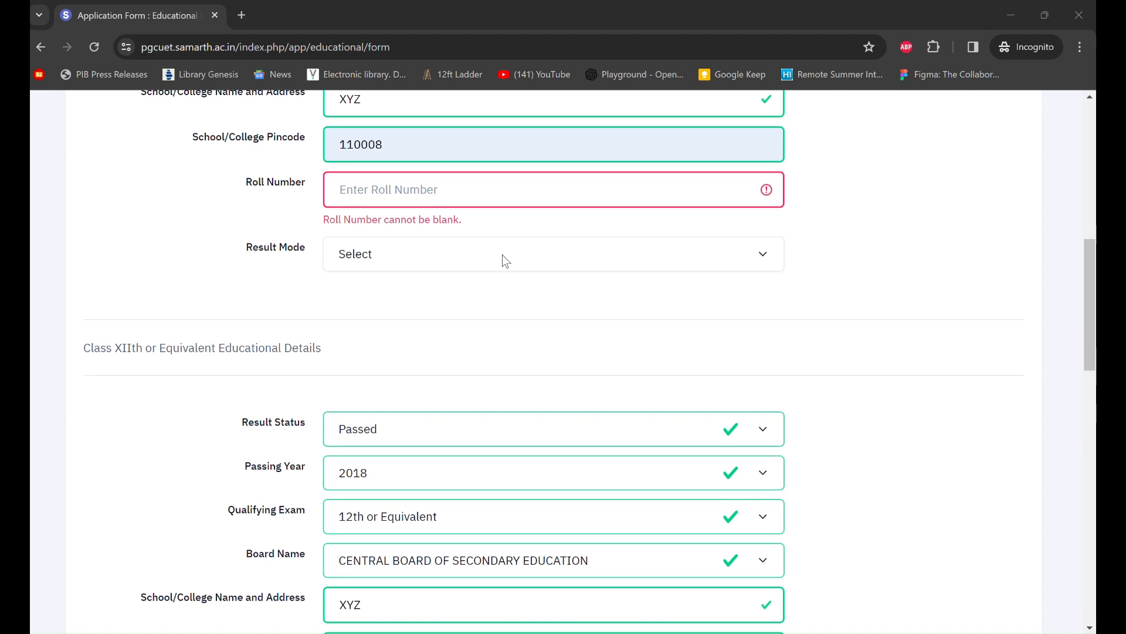
scroll(502, 255, "up", 1)
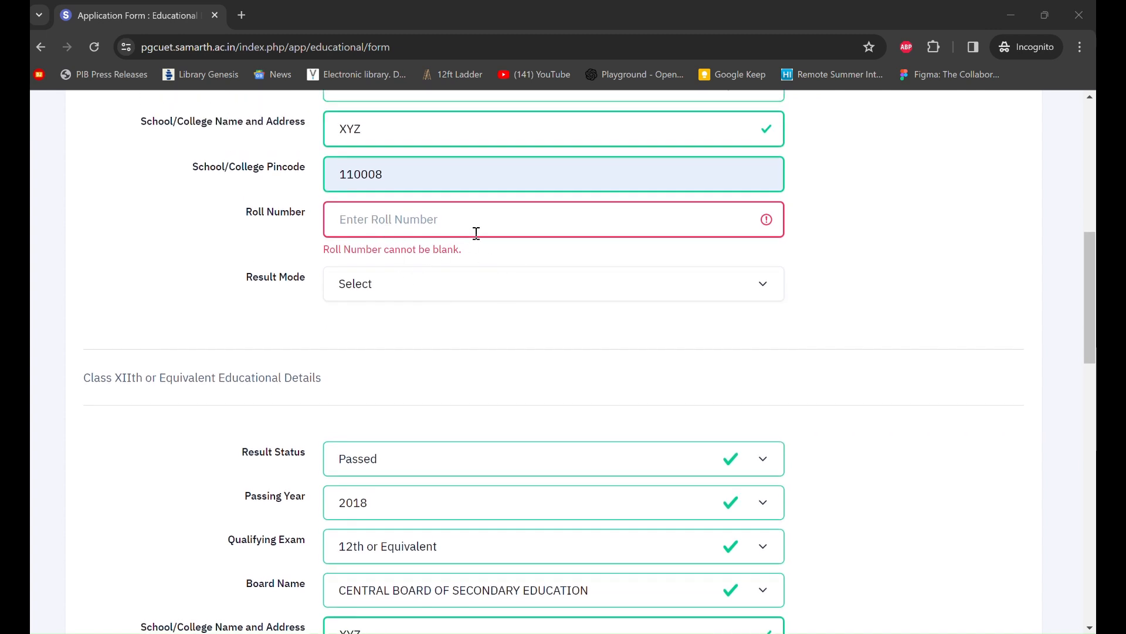
left_click(501, 221)
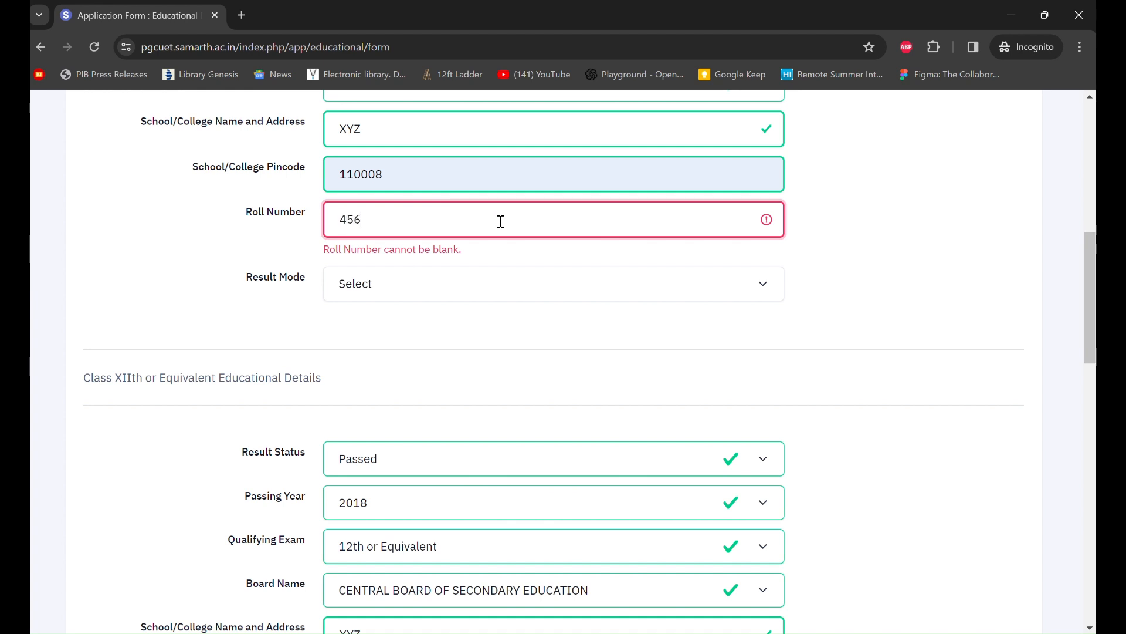
scroll(502, 221, "down", 1)
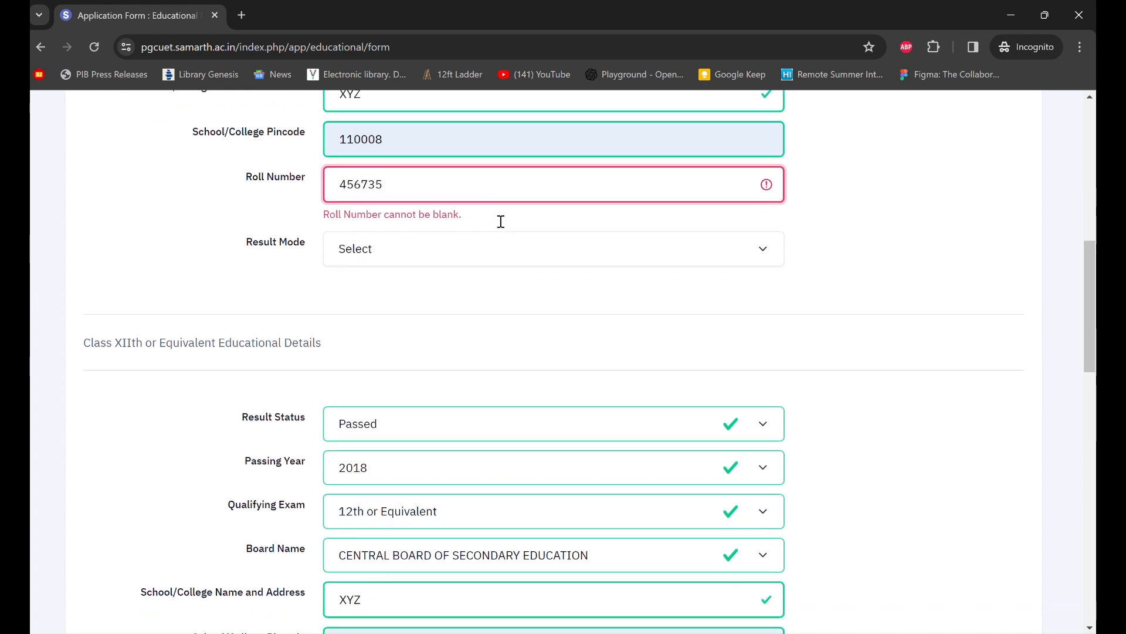
left_click(427, 218)
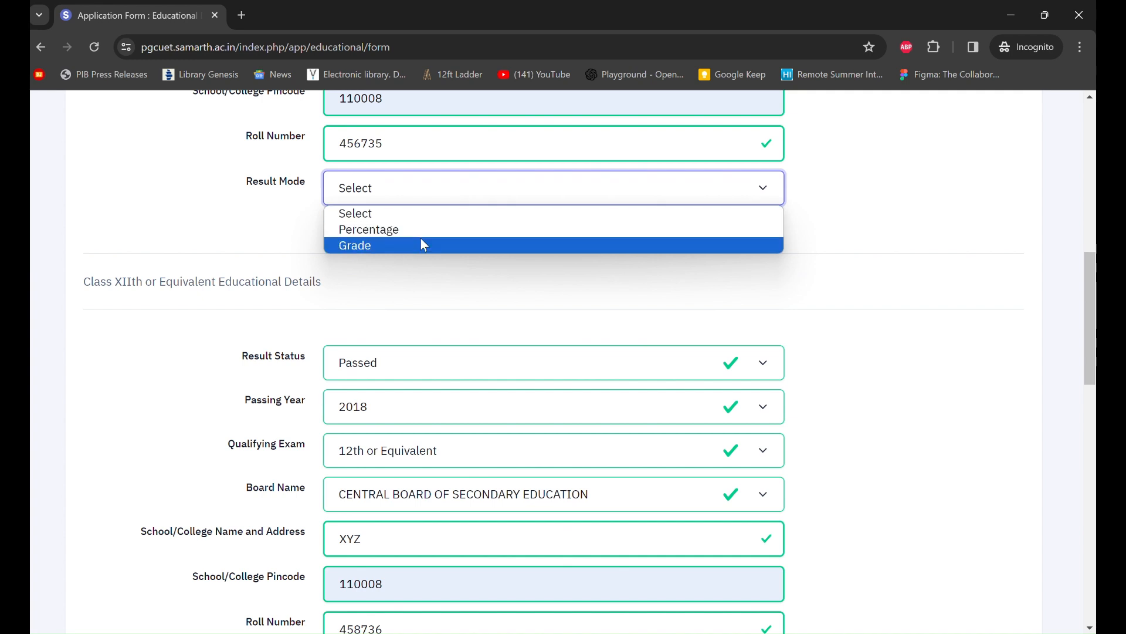
- Record the Class X result in Grade mode with maximum grade point 10.00 and CGPA 9.6
left_click(425, 245)
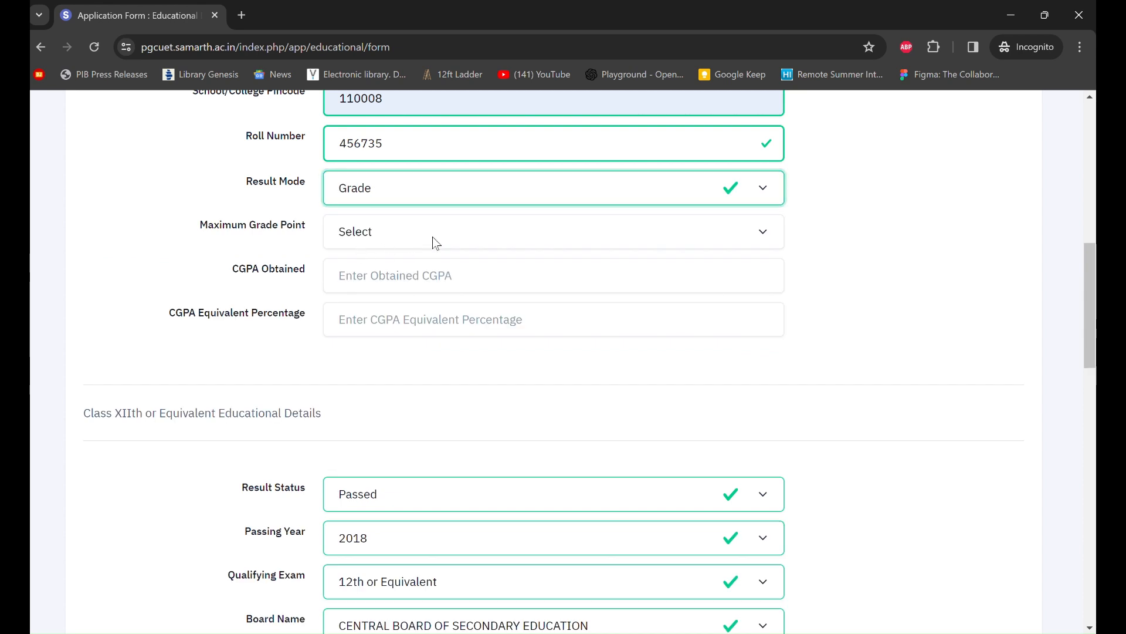
left_click(435, 239)
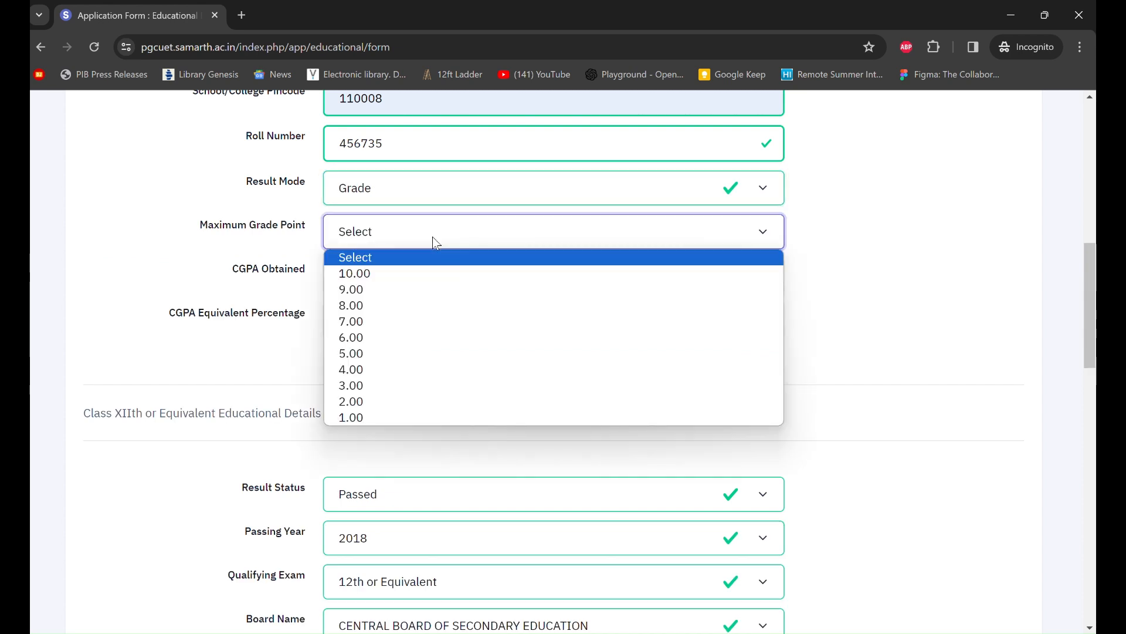
left_click(431, 278)
left_click(416, 277)
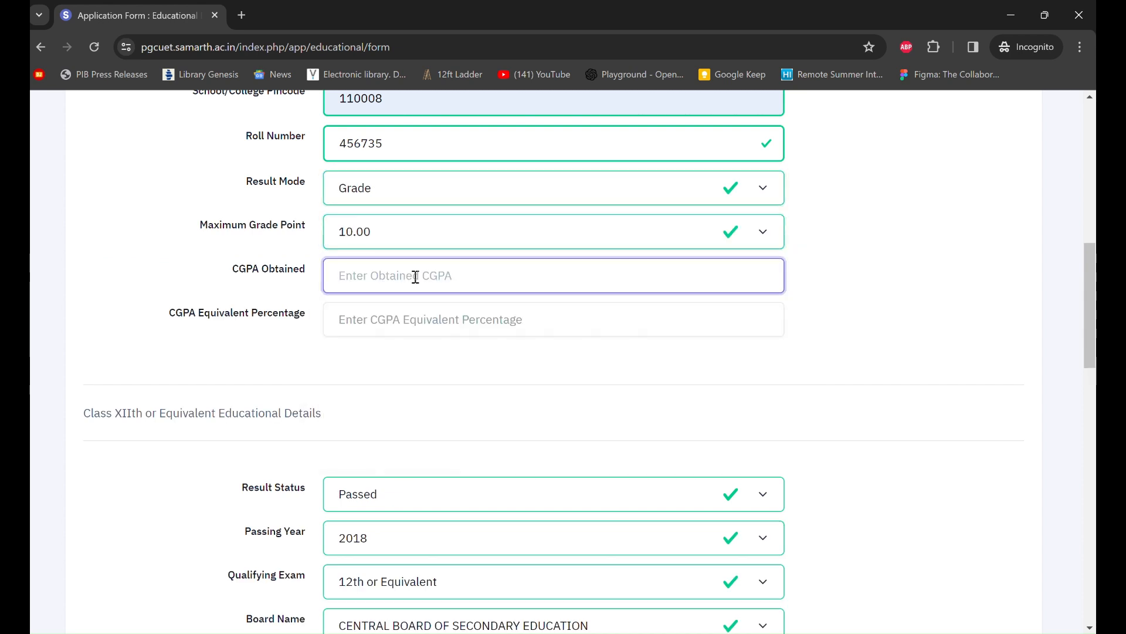
type("9.6")
scroll(415, 277, "down", 1)
left_click(416, 284)
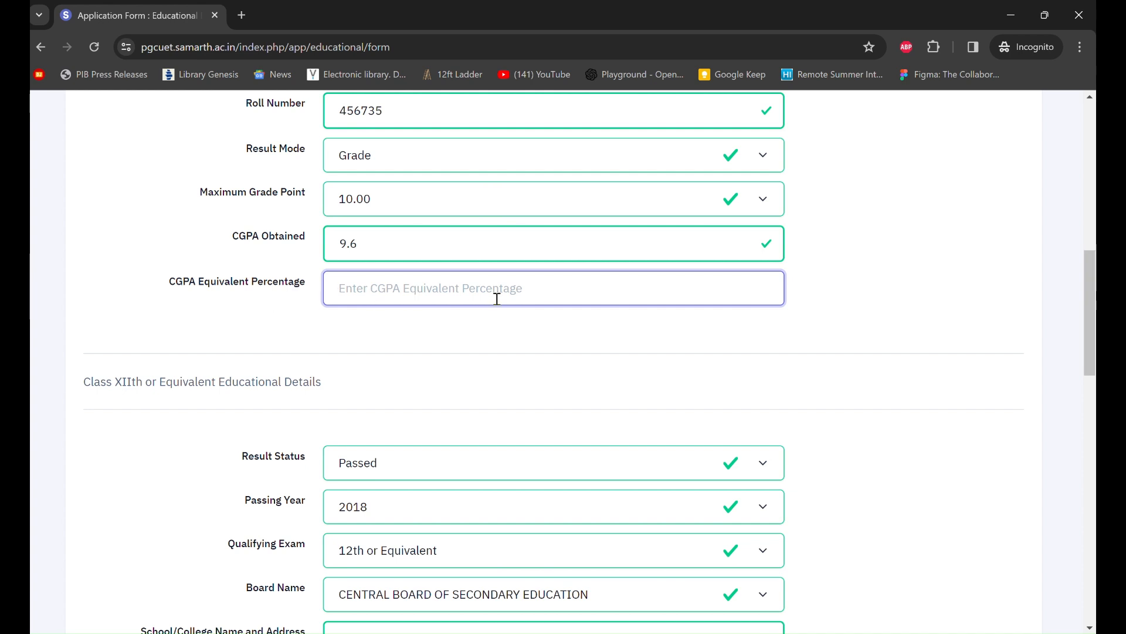
scroll(516, 316, "down", 1)
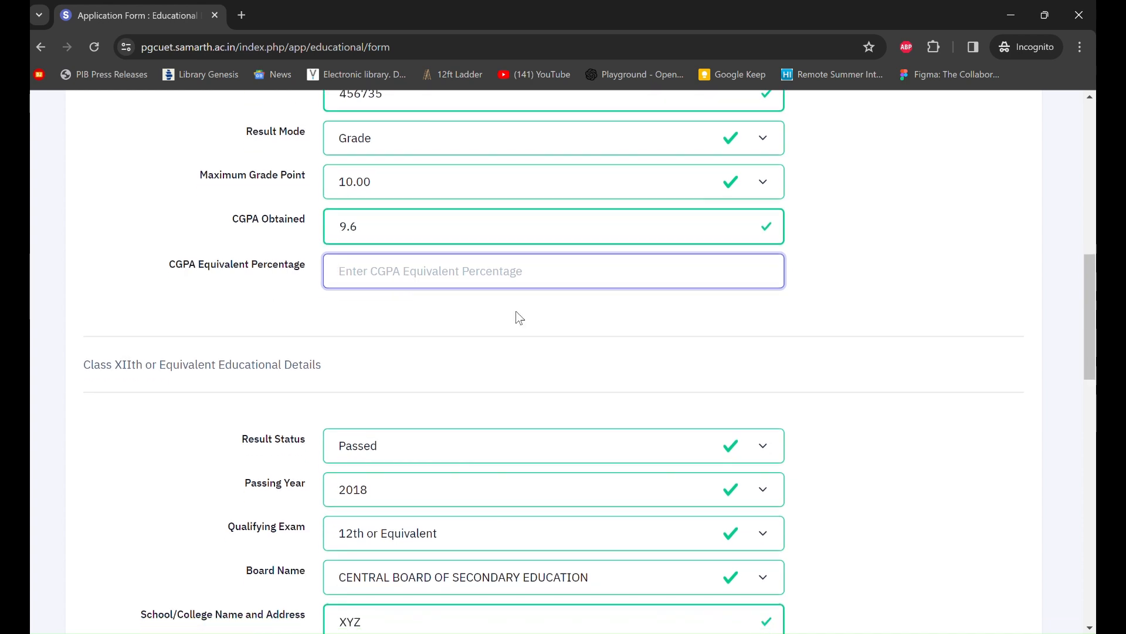
scroll(519, 317, "down", 2)
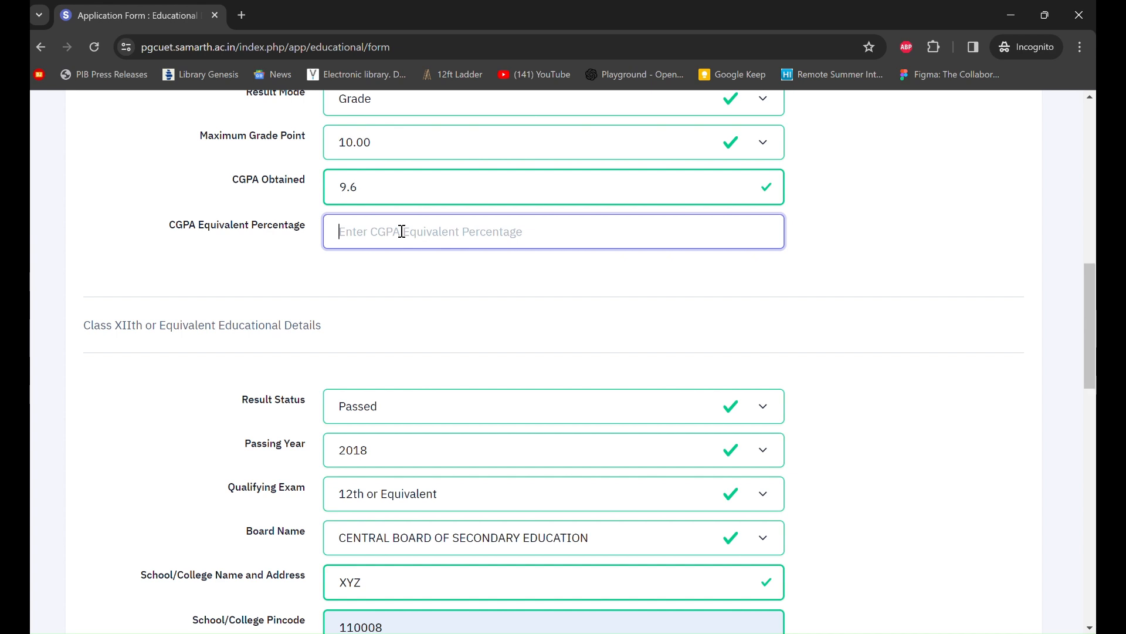
- Complete the 92 equivalent percentage, then review the Class X and XII entries down to the Under Graduate section
type("92")
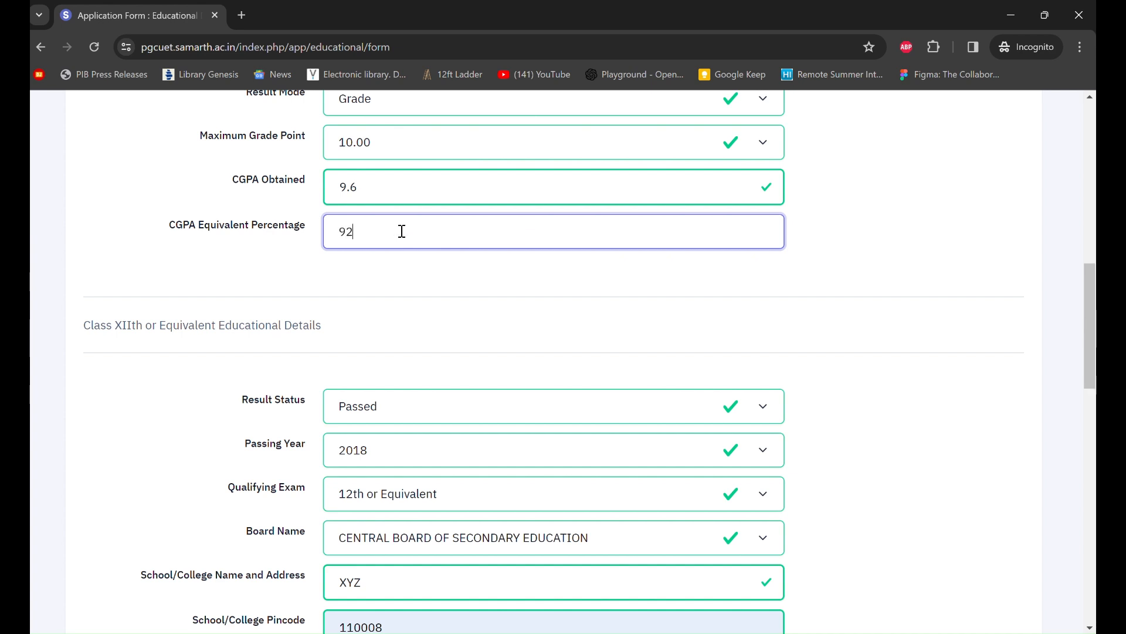
scroll(402, 231, "down", 1)
scroll(402, 231, "up", 1)
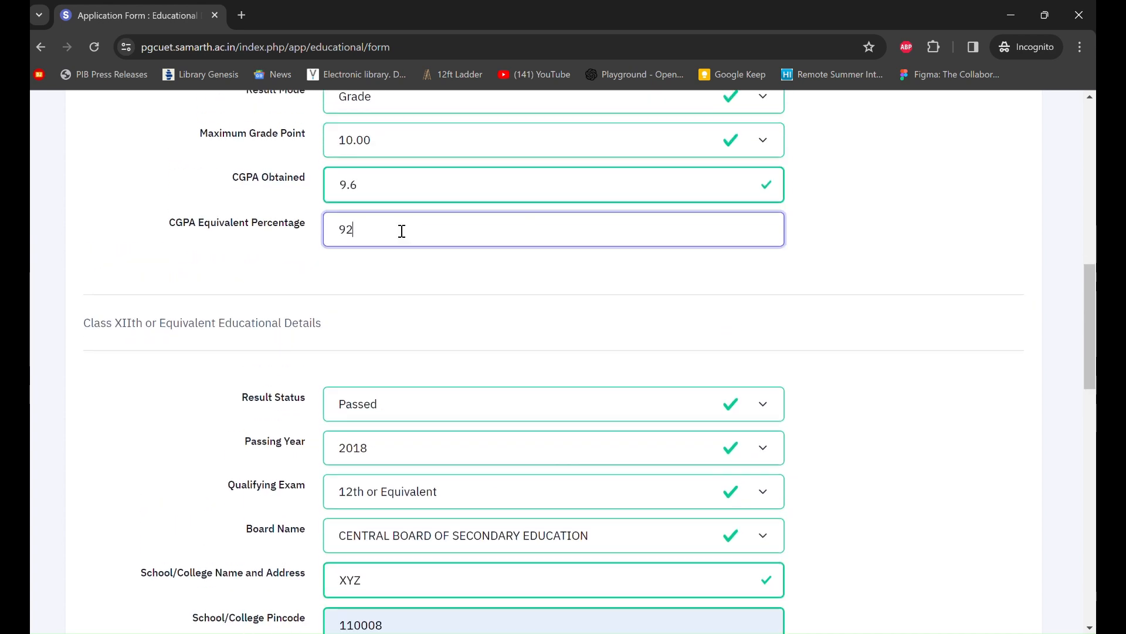
scroll(402, 231, "down", 3)
scroll(346, 283, "up", 2)
scroll(346, 285, "up", 10)
scroll(347, 285, "down", 4)
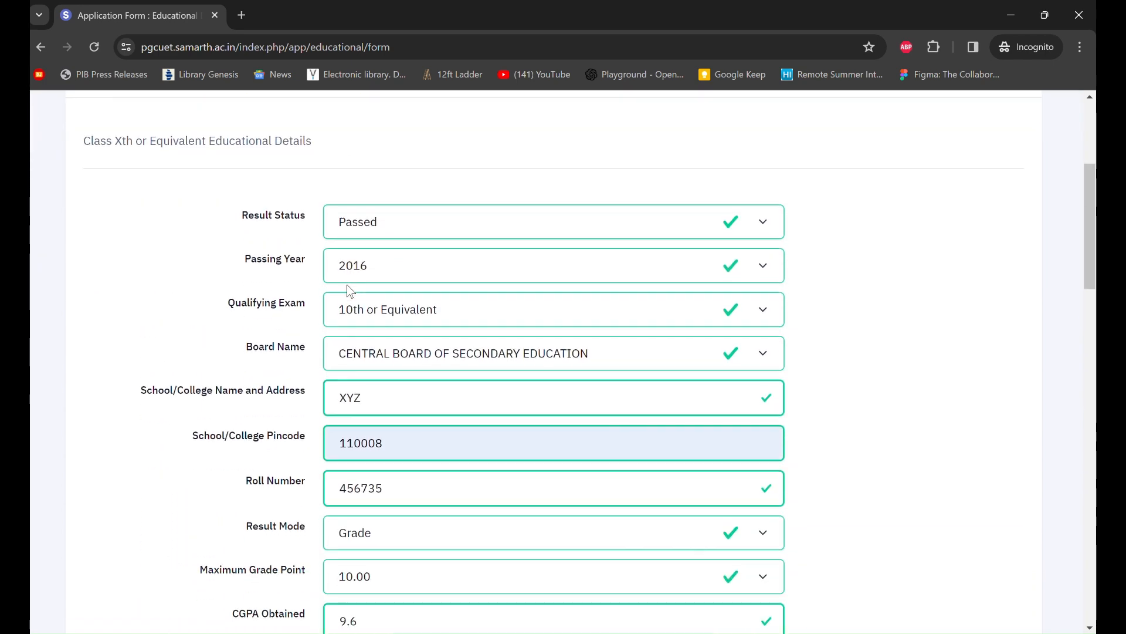
scroll(348, 285, "down", 1)
scroll(348, 285, "up", 1)
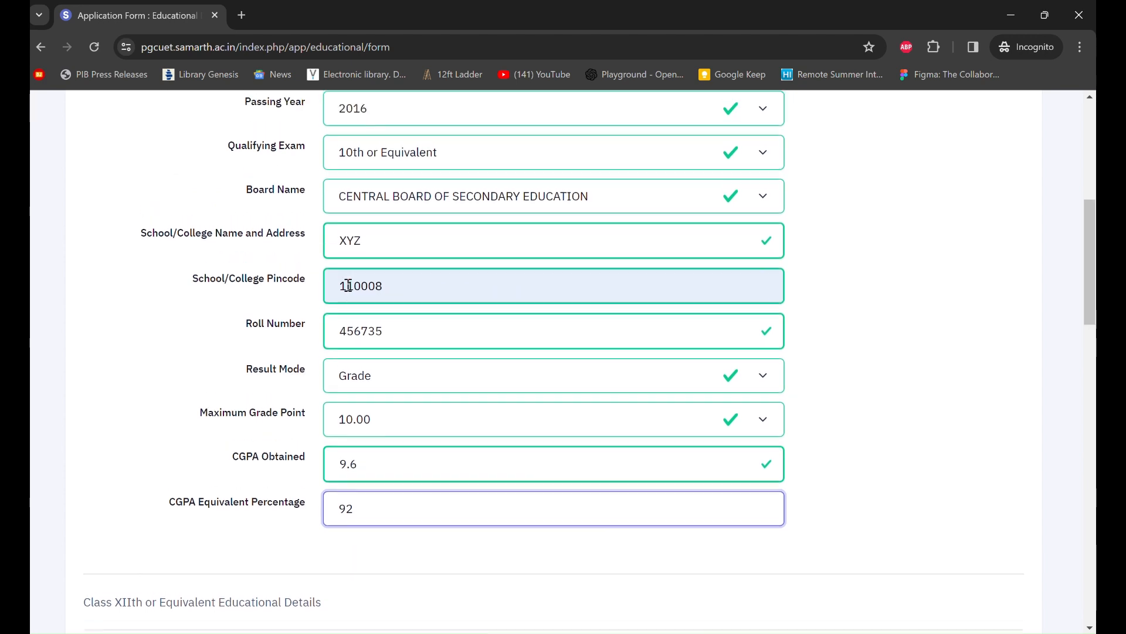
scroll(348, 285, "up", 2)
scroll(348, 285, "down", 1)
scroll(348, 291, "down", 8)
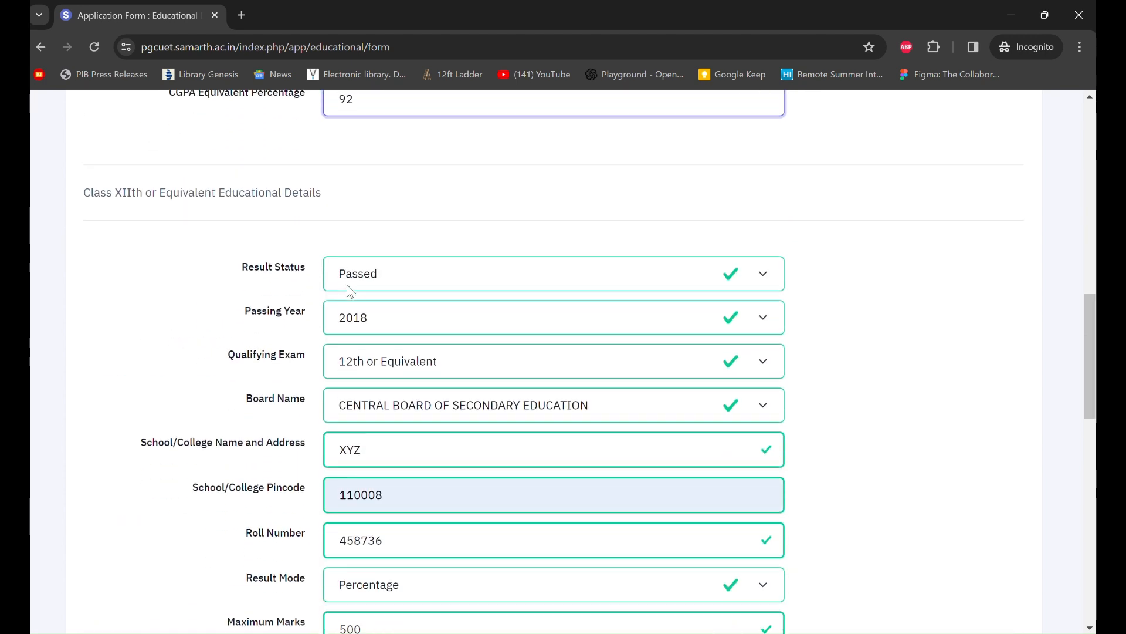
scroll(348, 288, "down", 2)
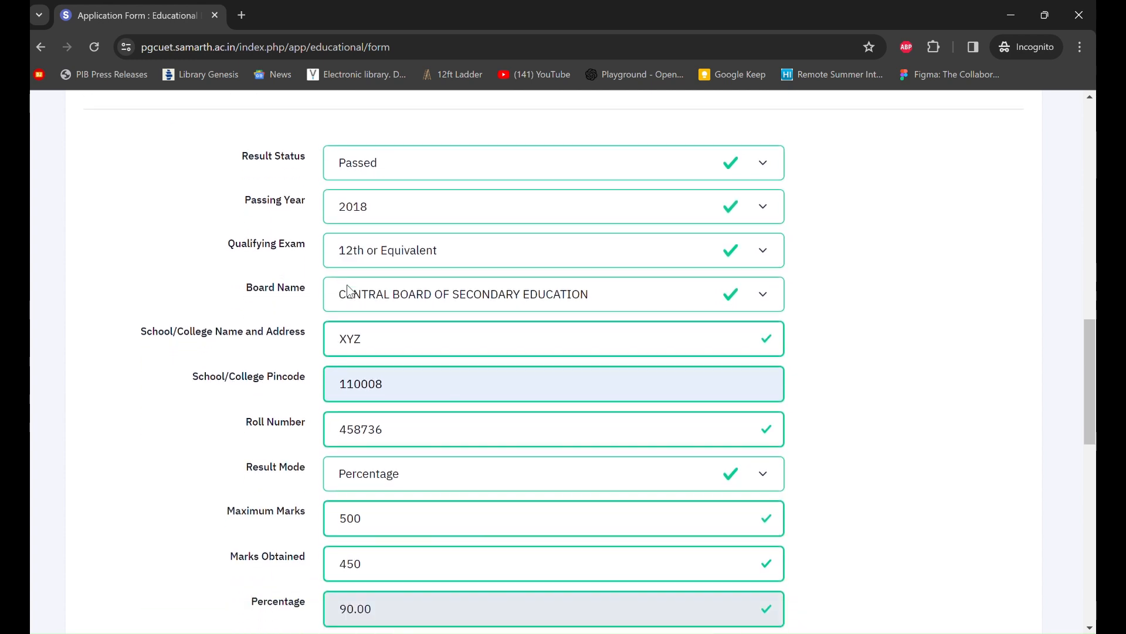
scroll(349, 291, "down", 1)
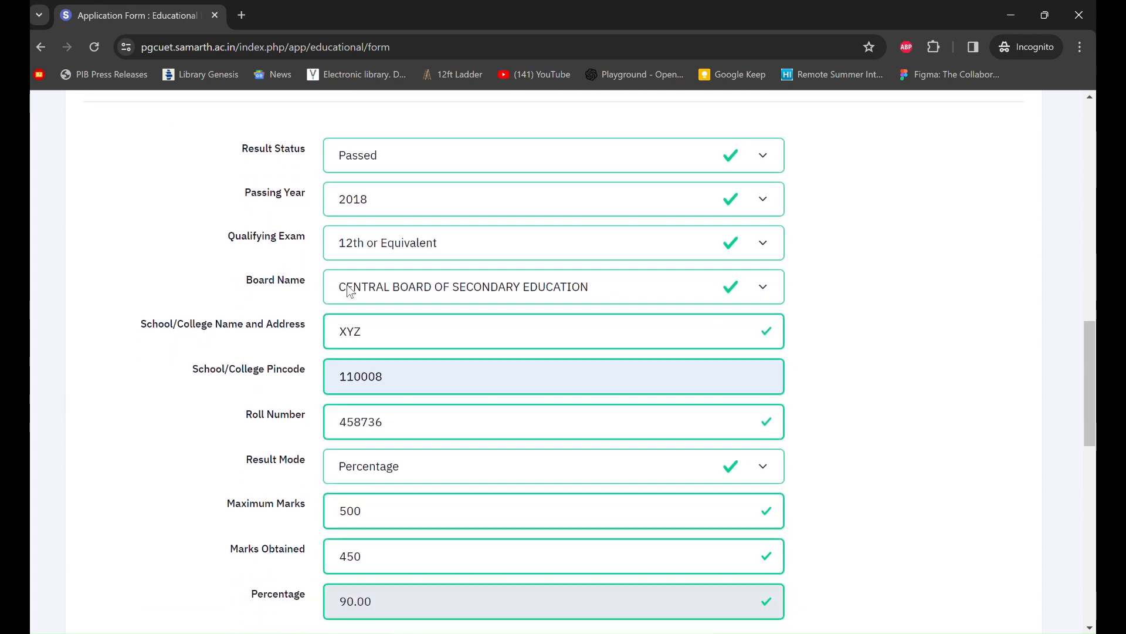
scroll(350, 291, "down", 1)
scroll(348, 287, "down", 1)
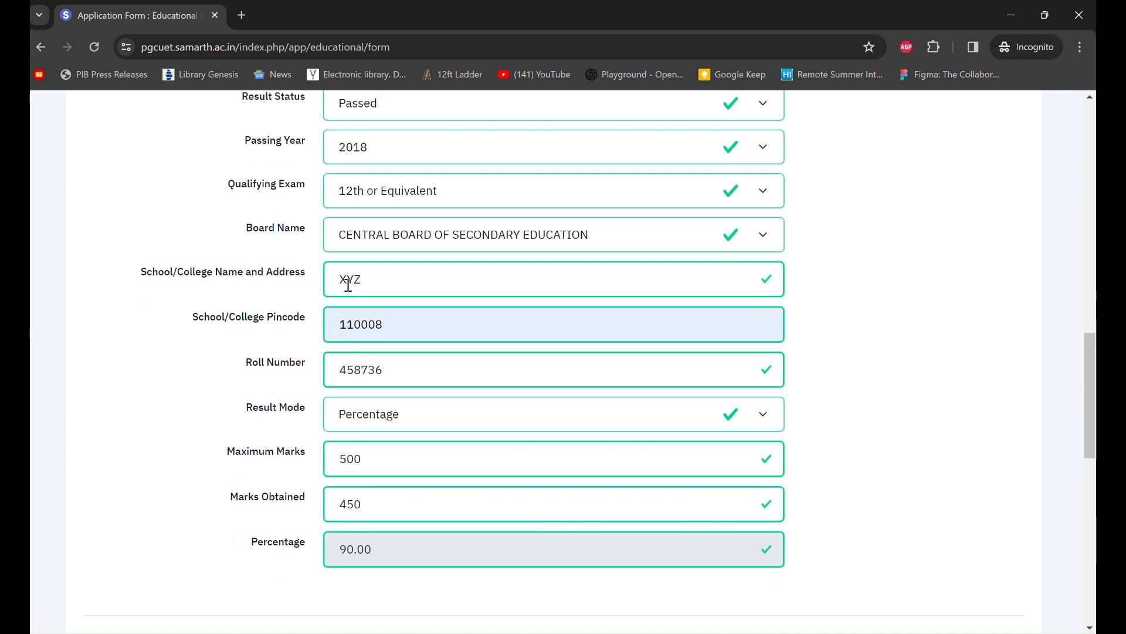
scroll(348, 285, "up", 10)
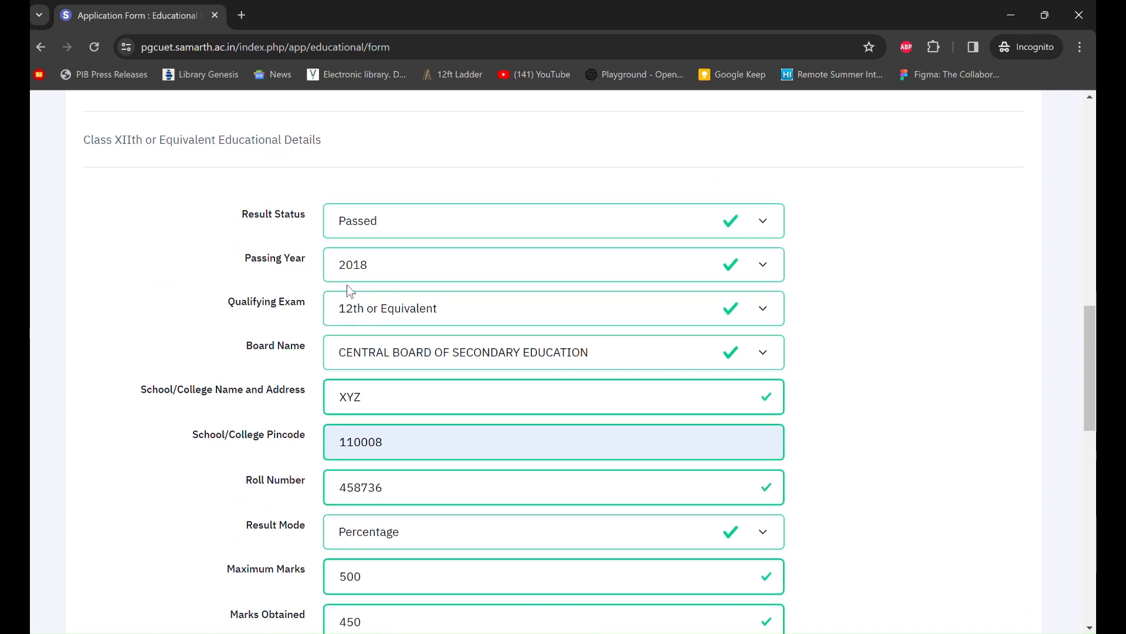
scroll(348, 285, "down", 20)
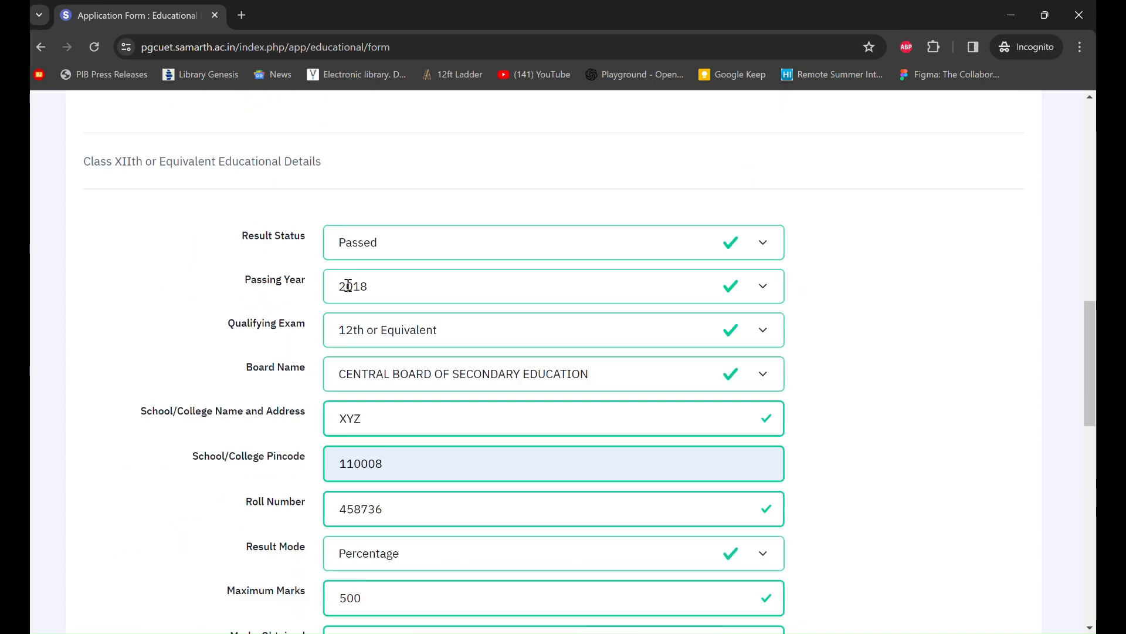
scroll(348, 285, "up", 1)
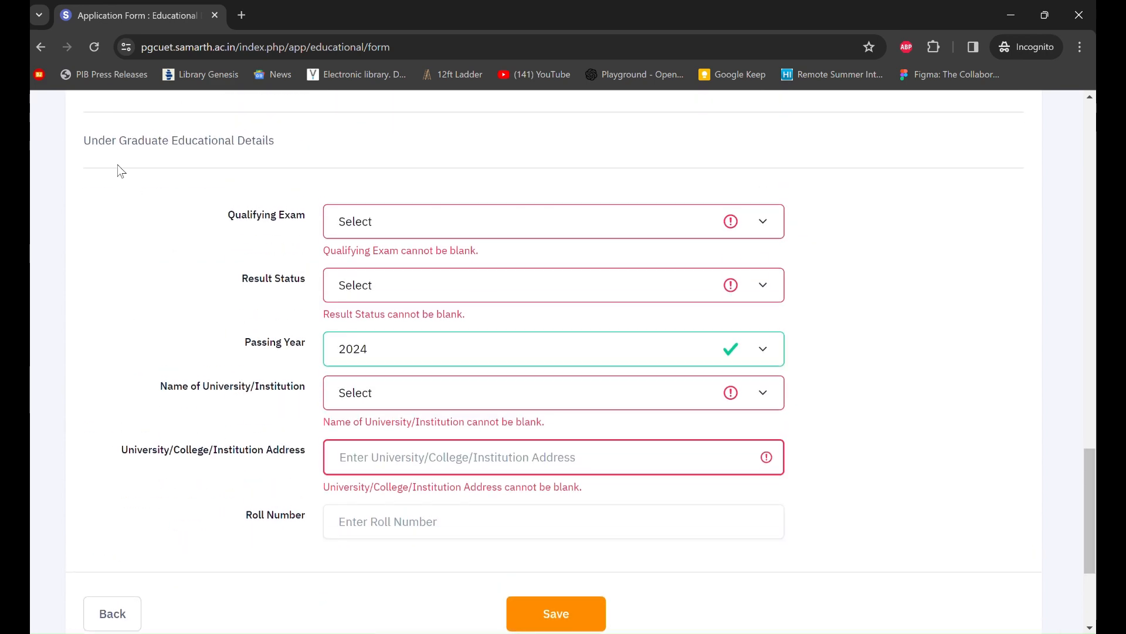
- Choose B.A (Hons) as the Under Graduate qualifying exam
left_click(498, 225)
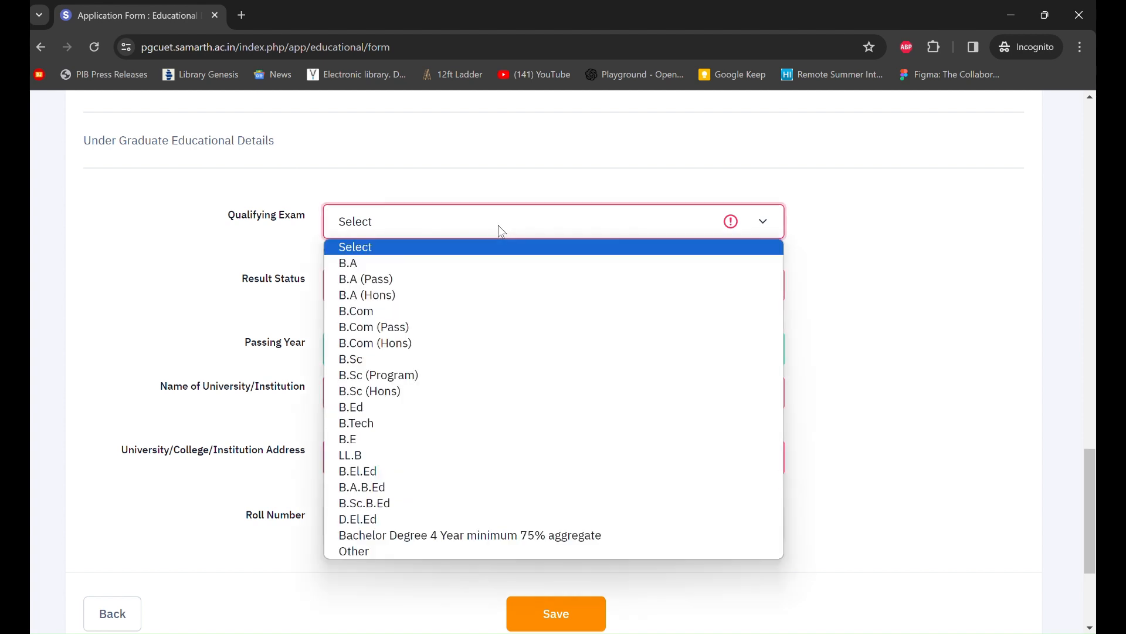
left_click(399, 301)
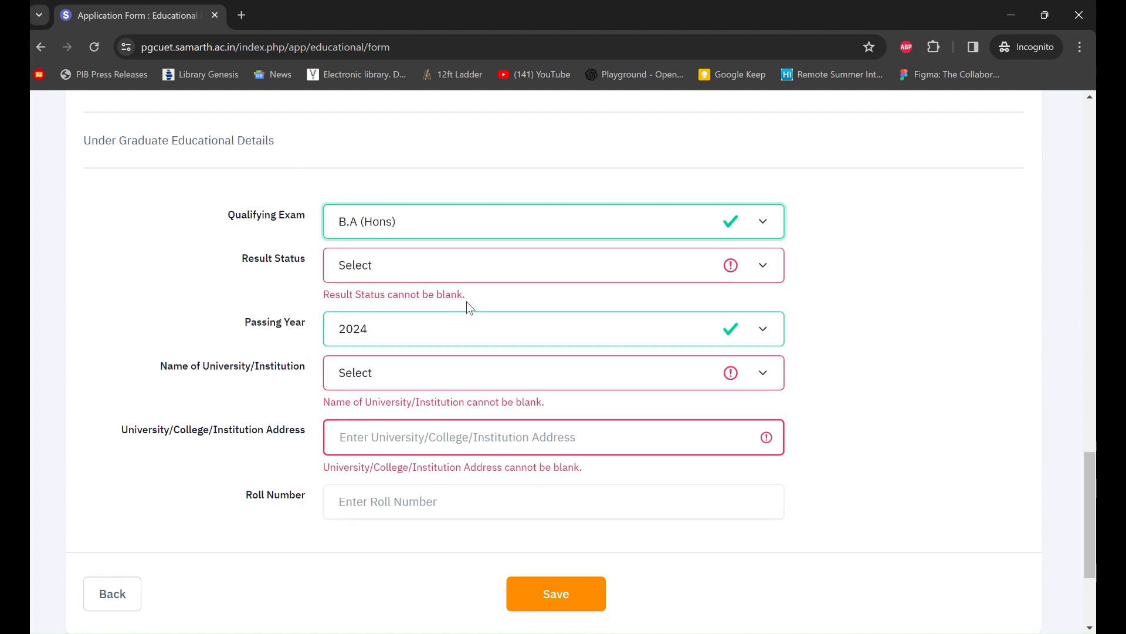
left_click(530, 274)
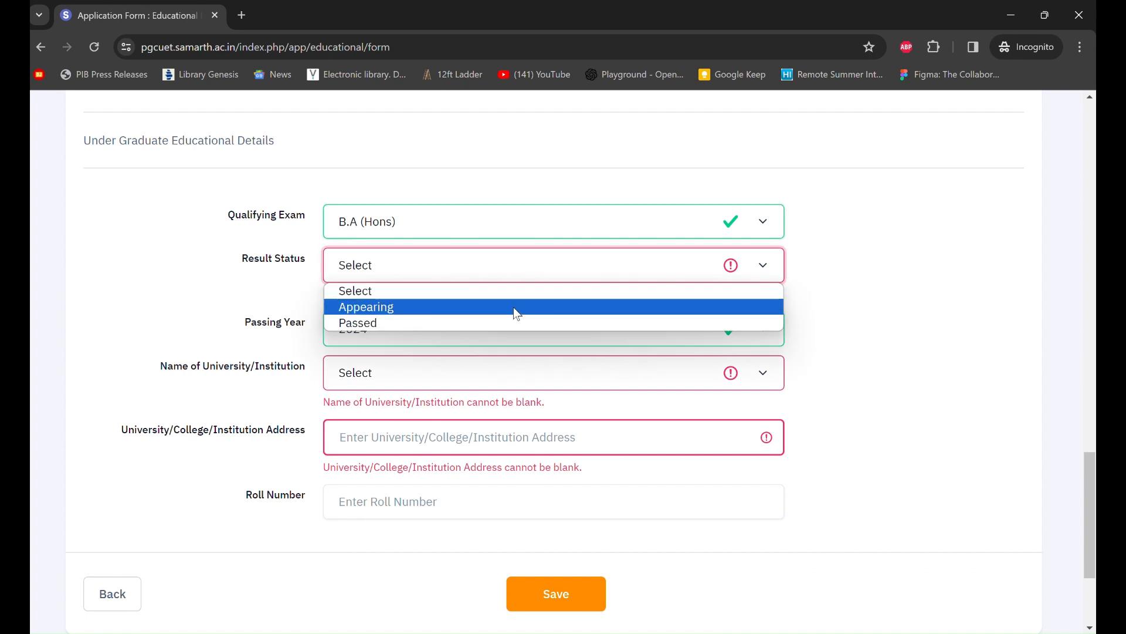
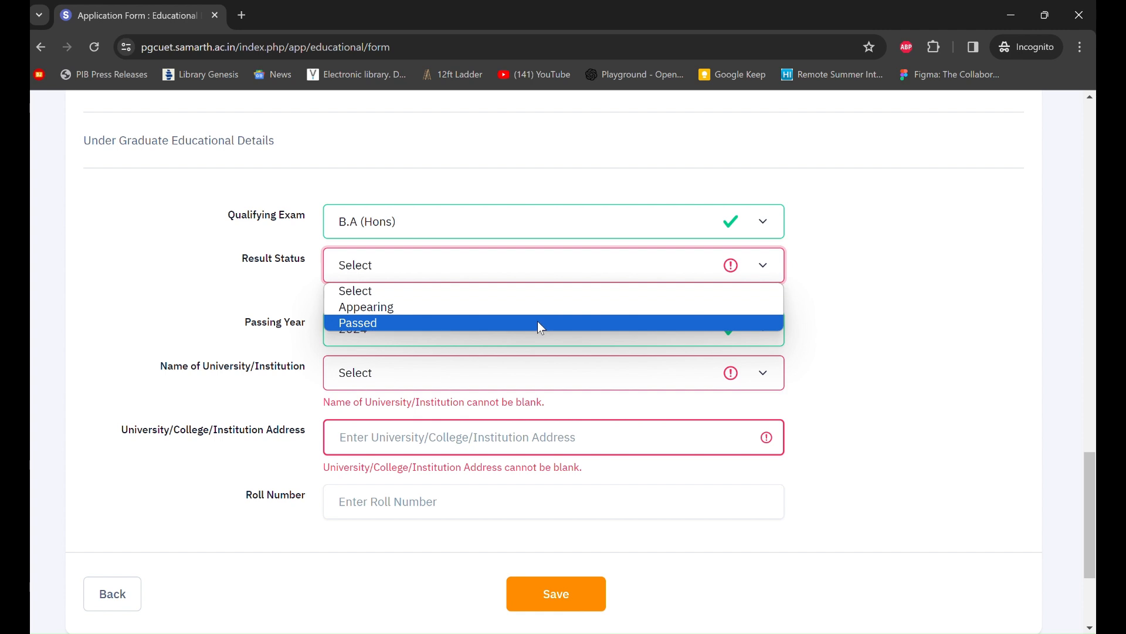
- Mark the undergraduate result as Passed in 2021 from University of Delhi
left_click(537, 322)
left_click(520, 309)
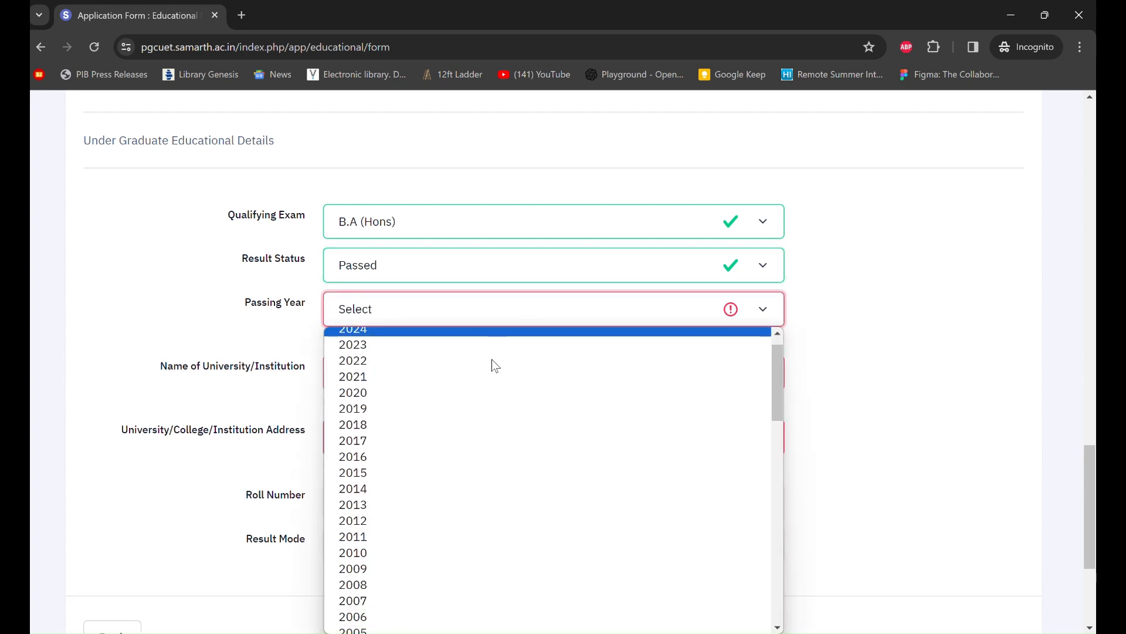
left_click(385, 378)
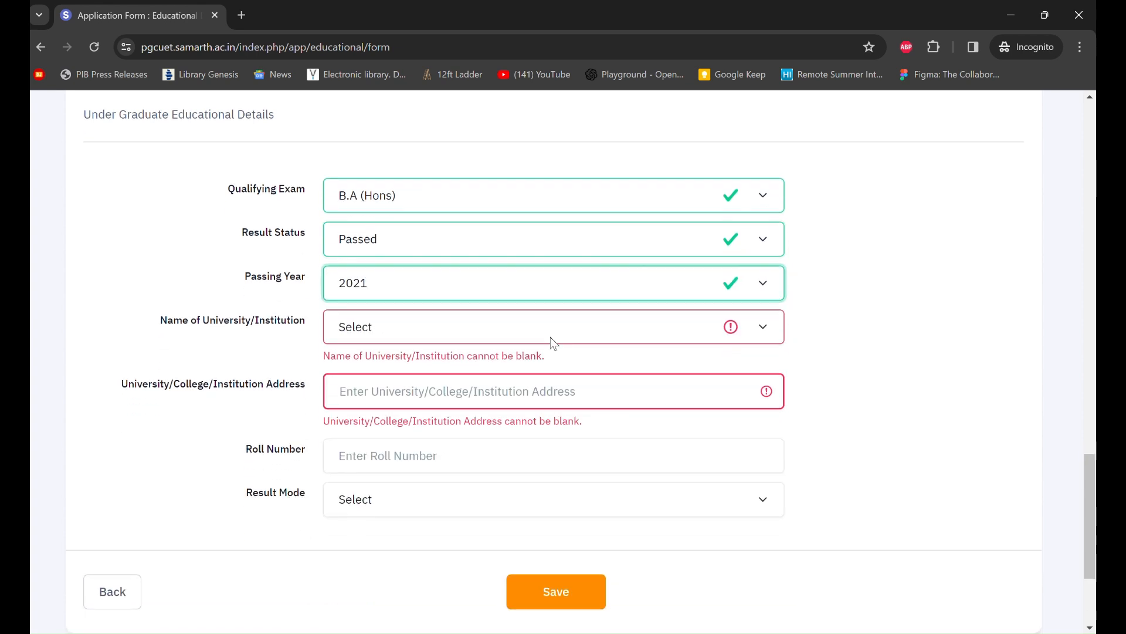
left_click(473, 326)
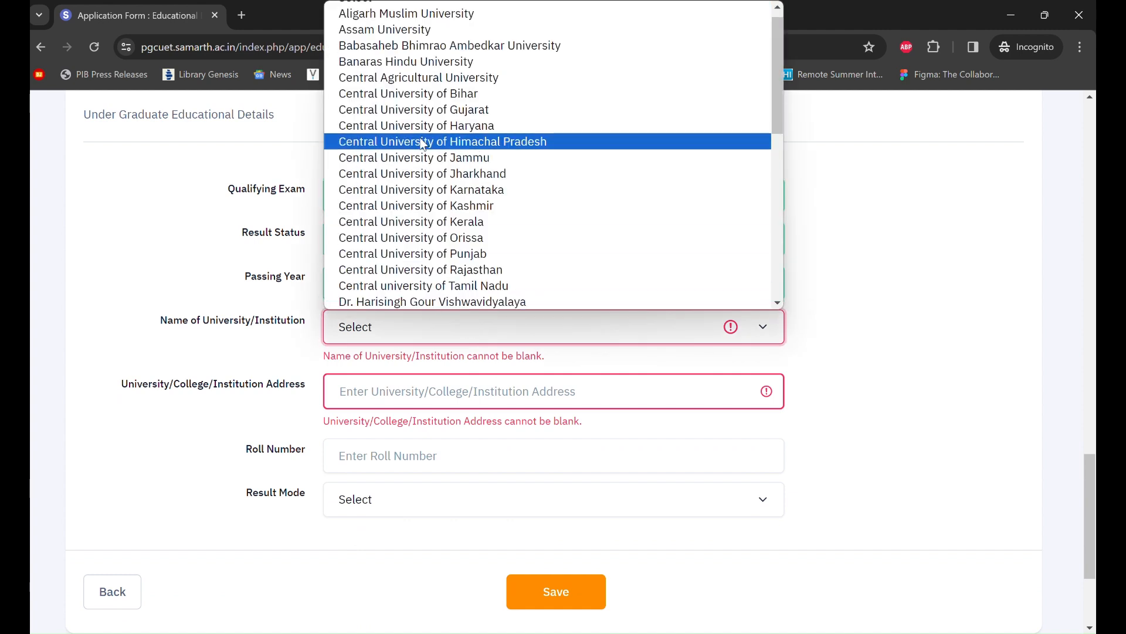
scroll(476, 264, "up", 1)
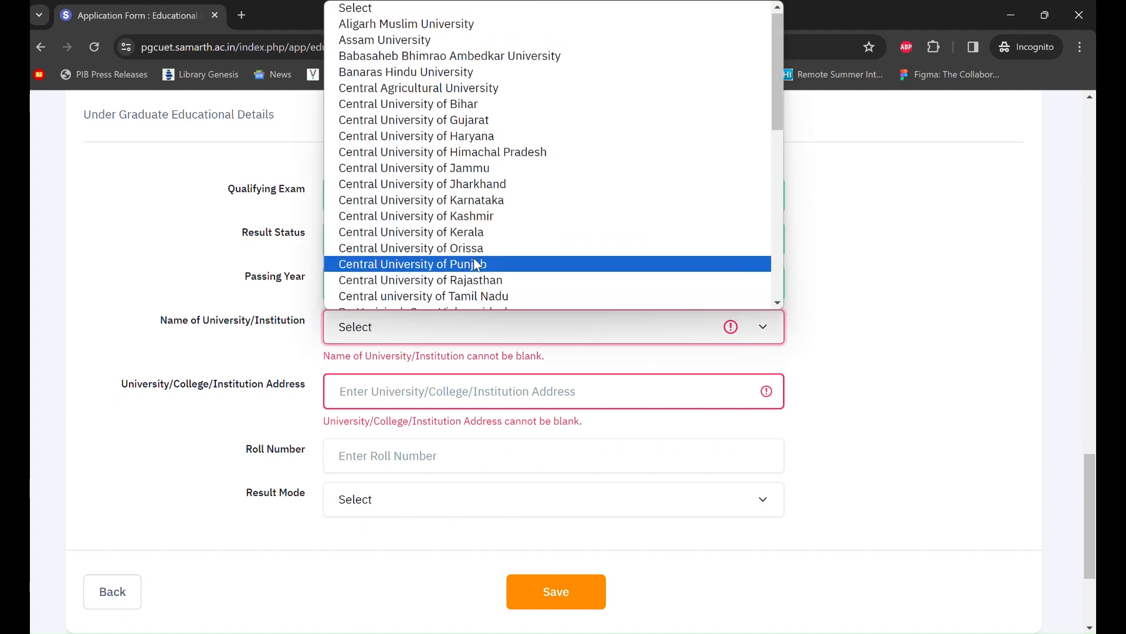
scroll(457, 193, "down", 8)
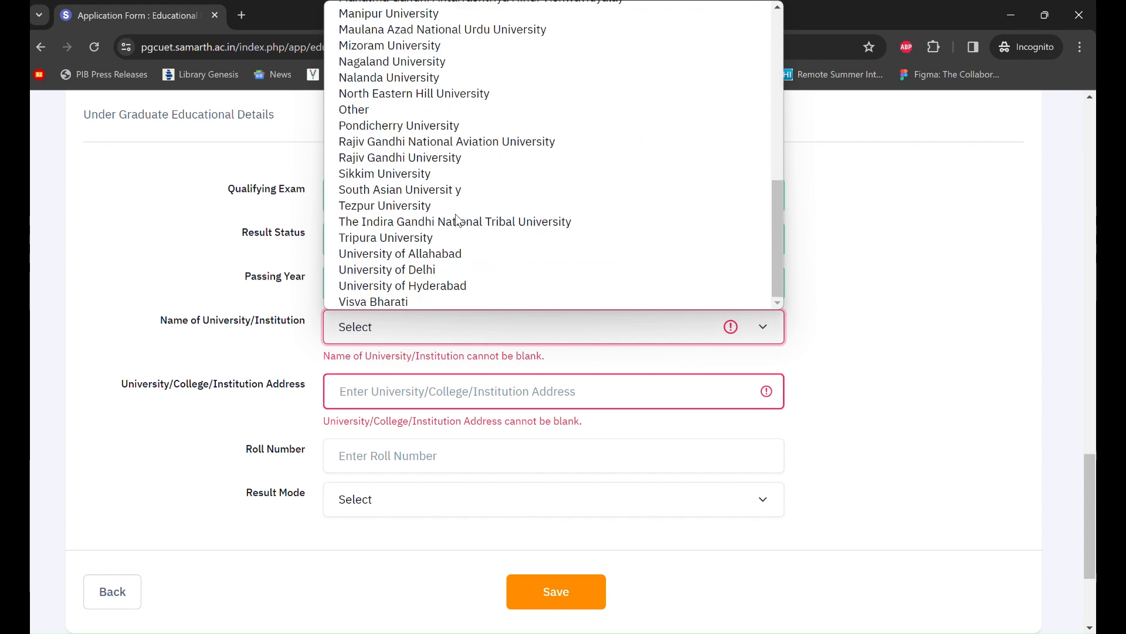
scroll(456, 214, "up", 1)
scroll(456, 214, "down", 1)
left_click(432, 273)
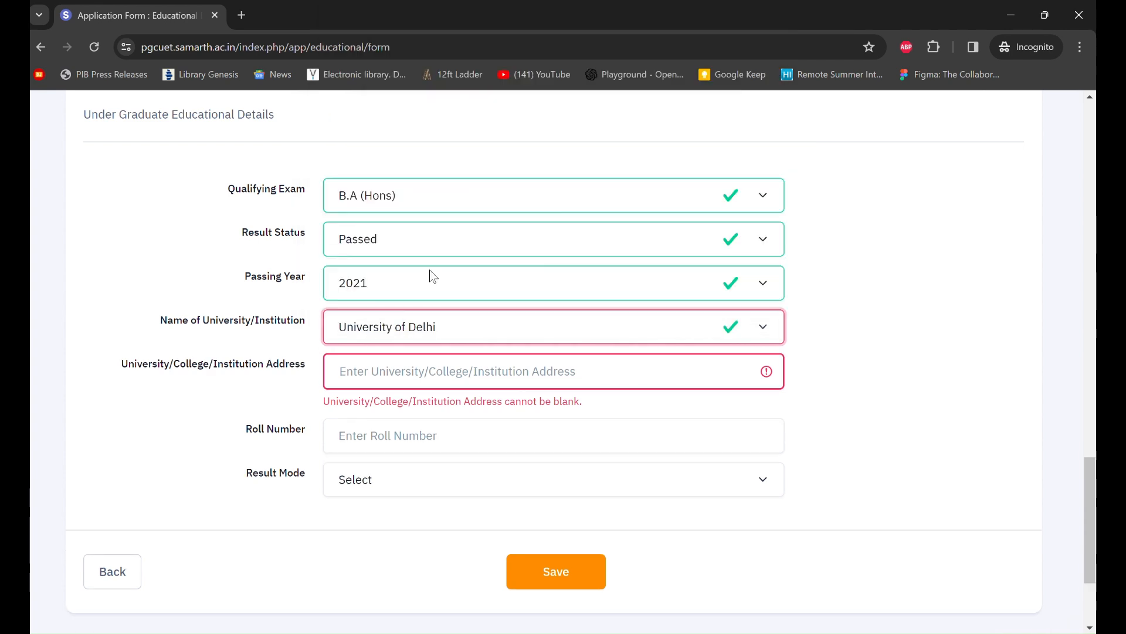
scroll(435, 276, "down", 1)
- Enter XYZ as the undergraduate institution address
left_click(442, 339)
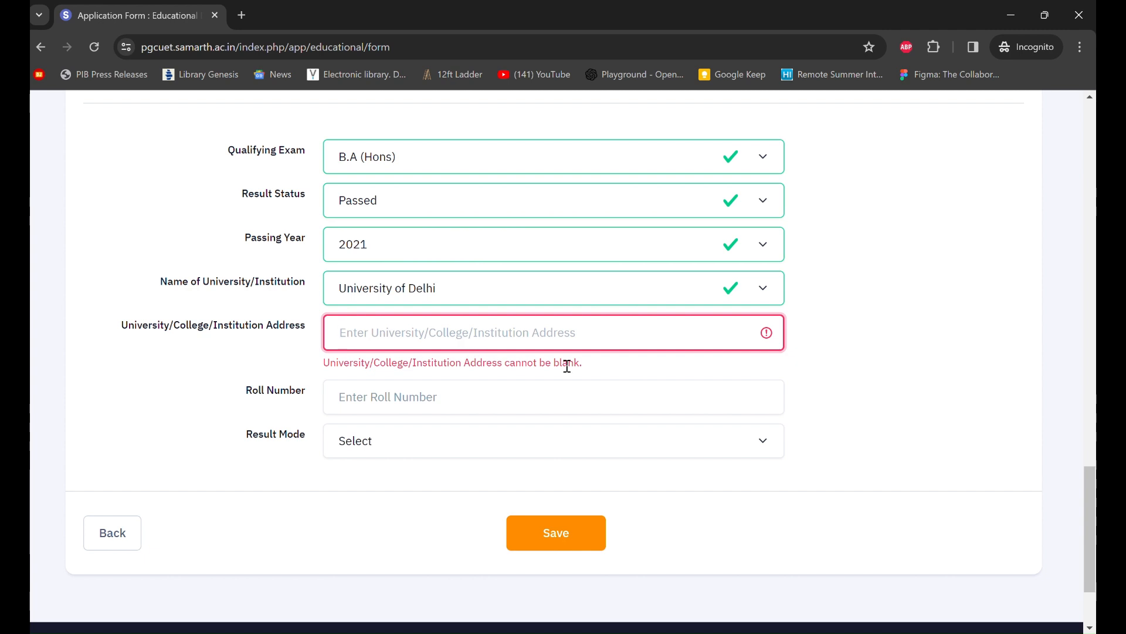
type("XYZ")
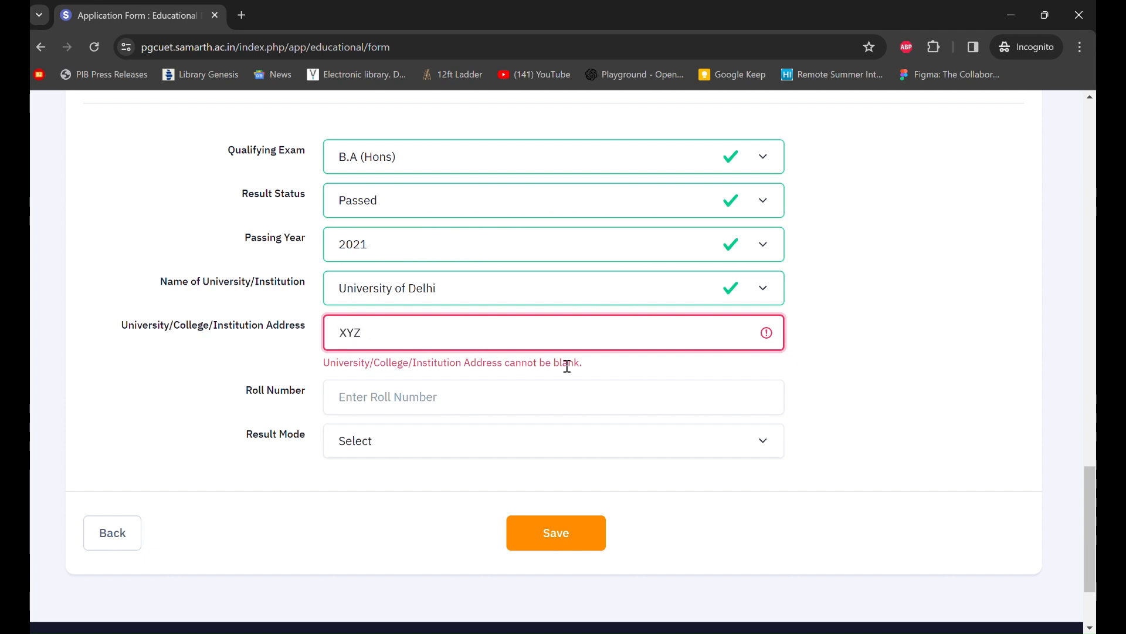
scroll(567, 366, "down", 1)
left_click(541, 370)
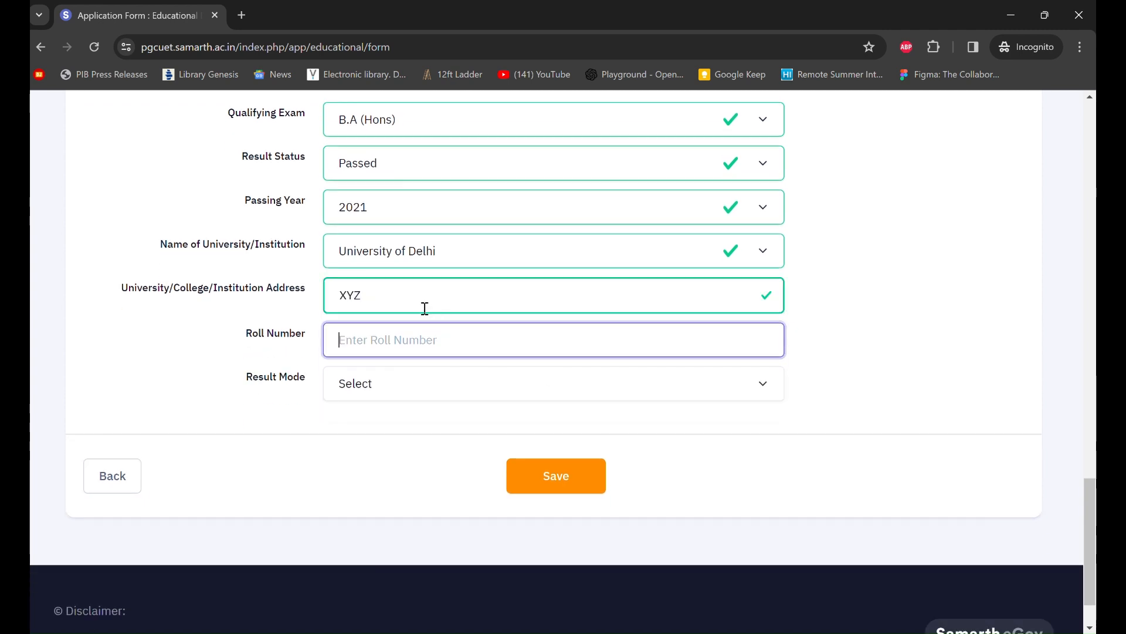
left_click(462, 295)
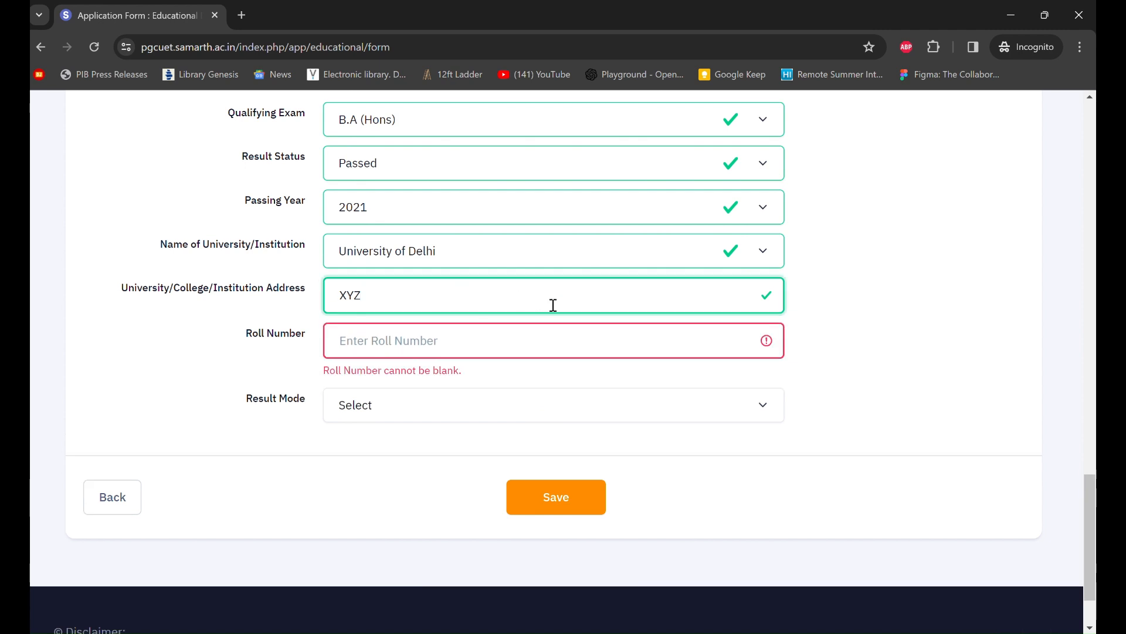
- Fill in the undergraduate roll number
scroll(879, 333, "down", 1)
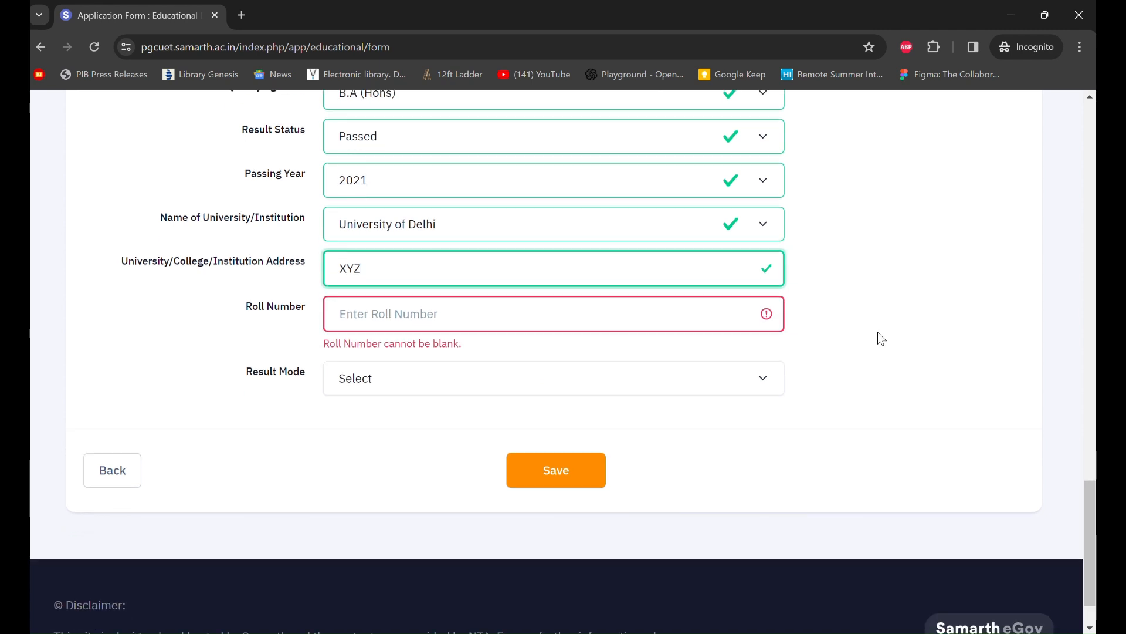
scroll(878, 332, "down", 1)
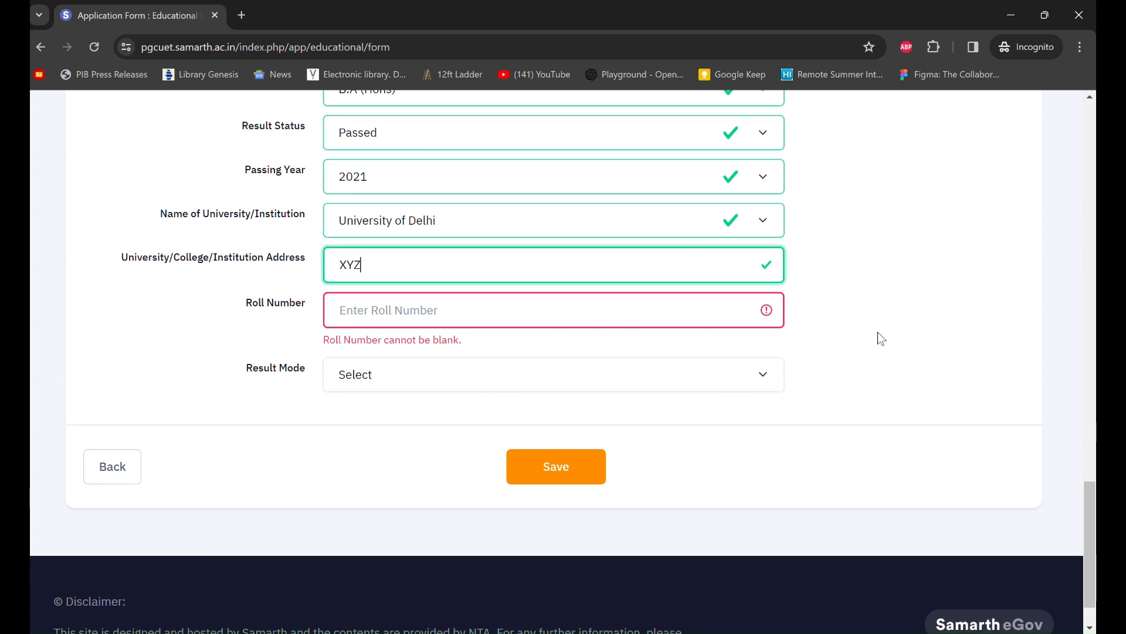
scroll(878, 332, "down", 1)
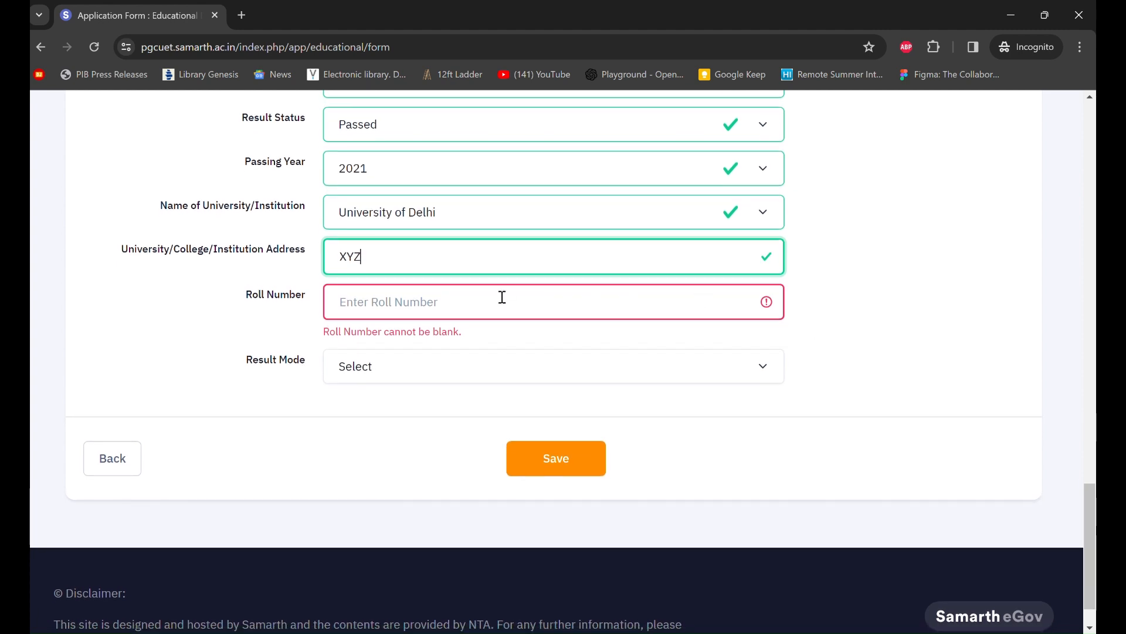
scroll(840, 347, "up", 2)
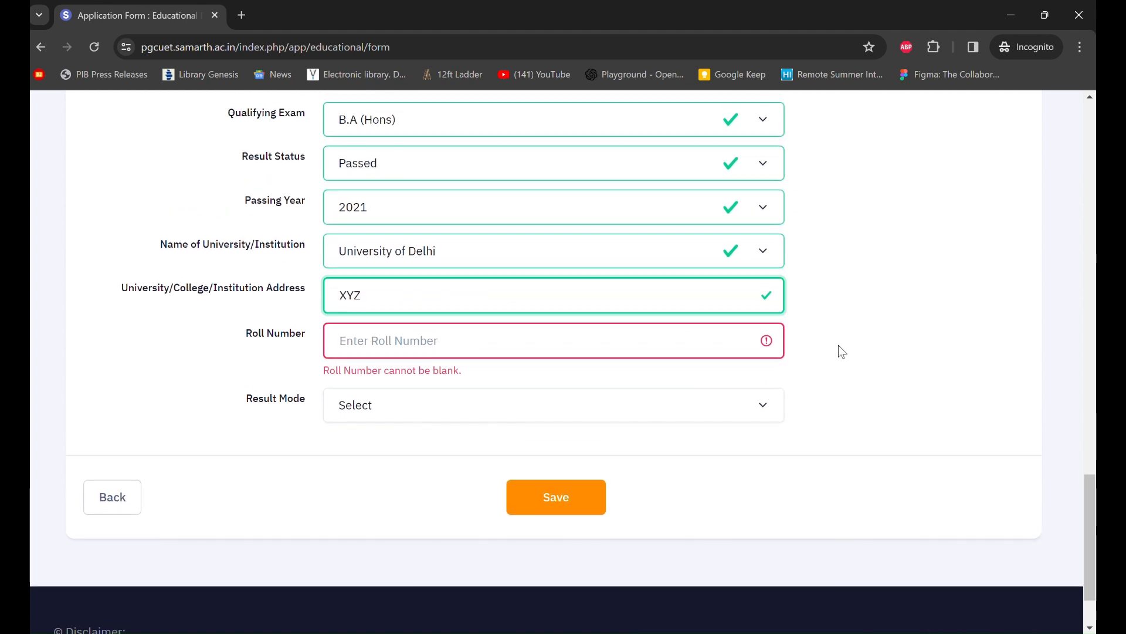
scroll(840, 348, "up", 2)
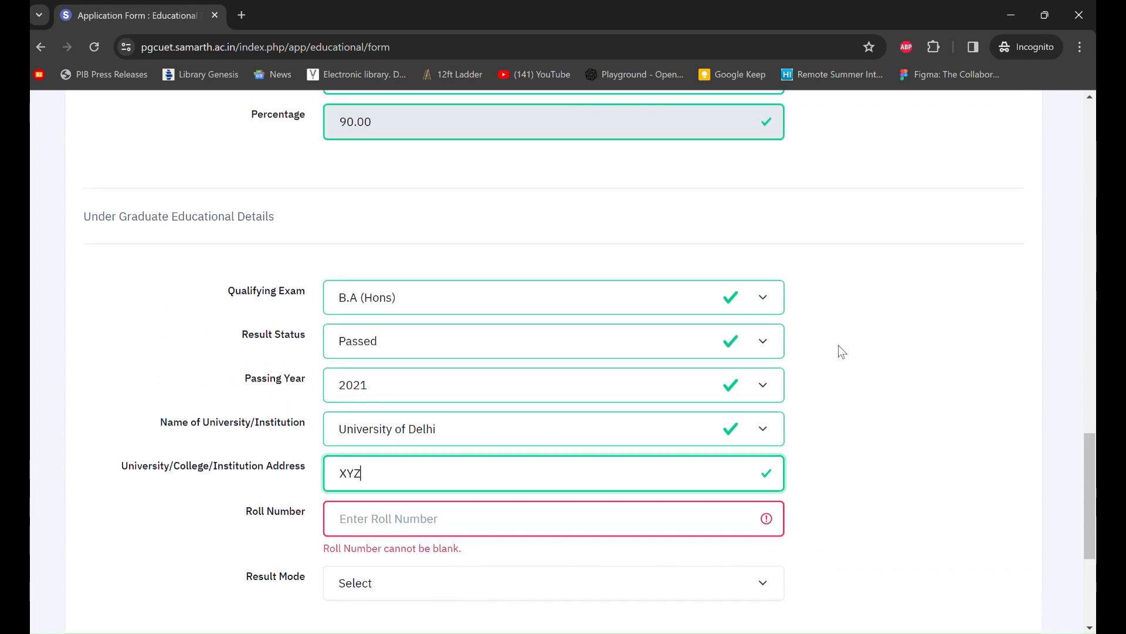
scroll(839, 346, "down", 1)
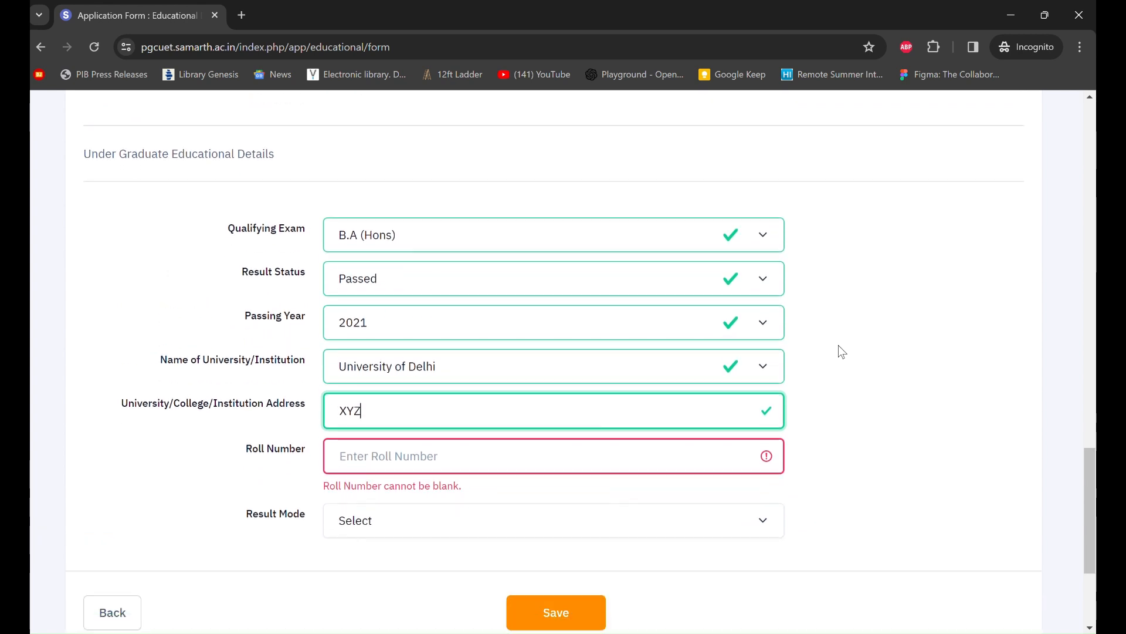
scroll(838, 346, "down", 2)
left_click(519, 369)
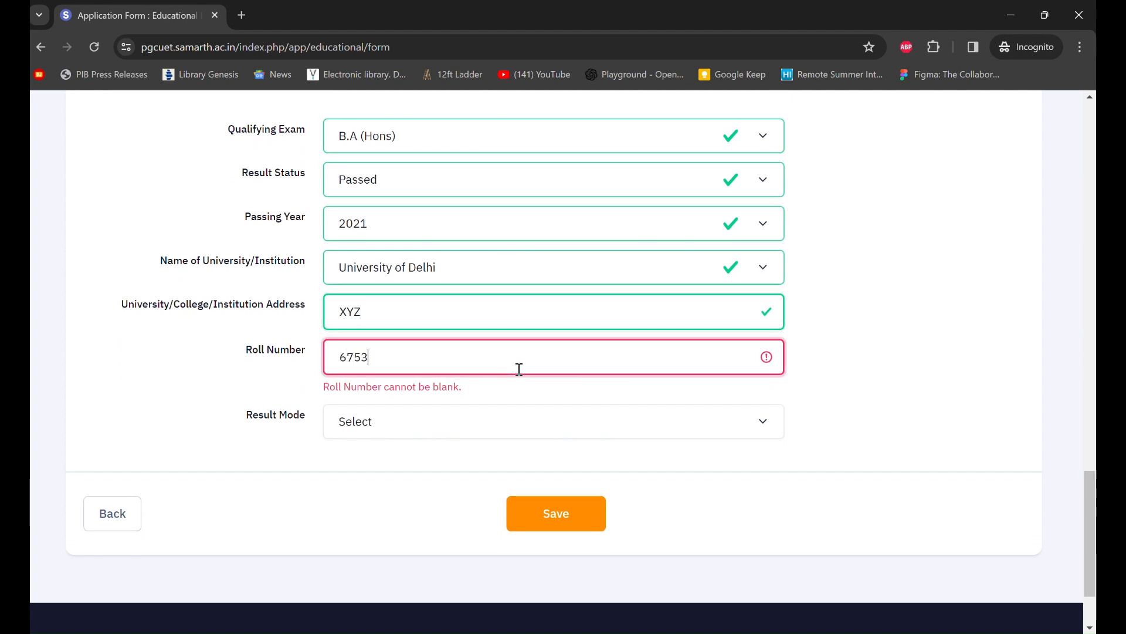
scroll(461, 351, "down", 2)
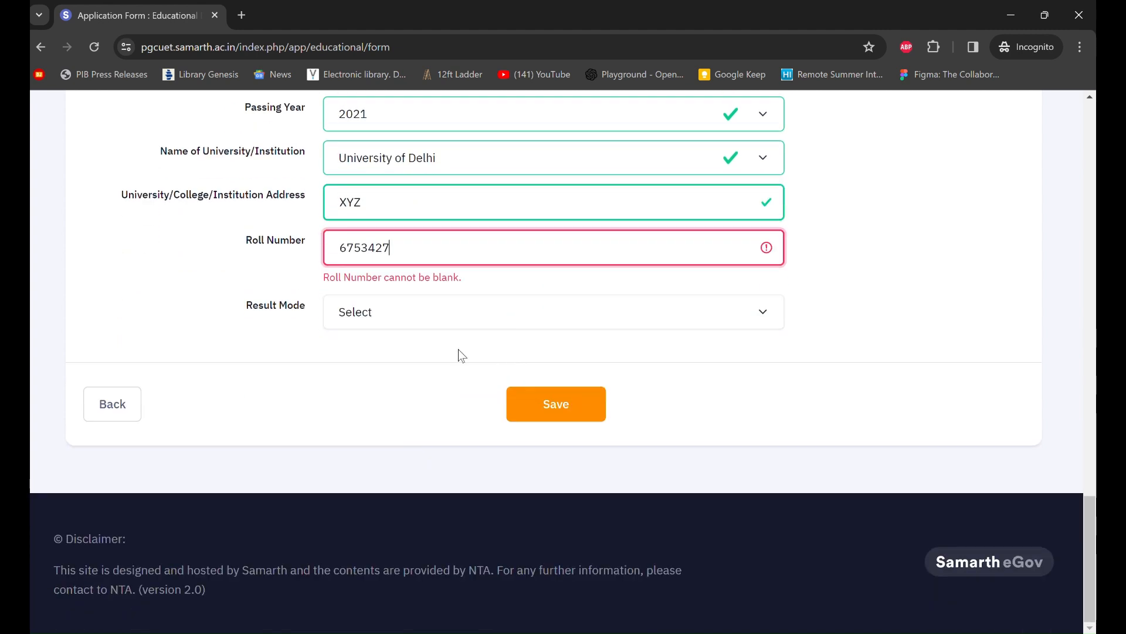
left_click(470, 326)
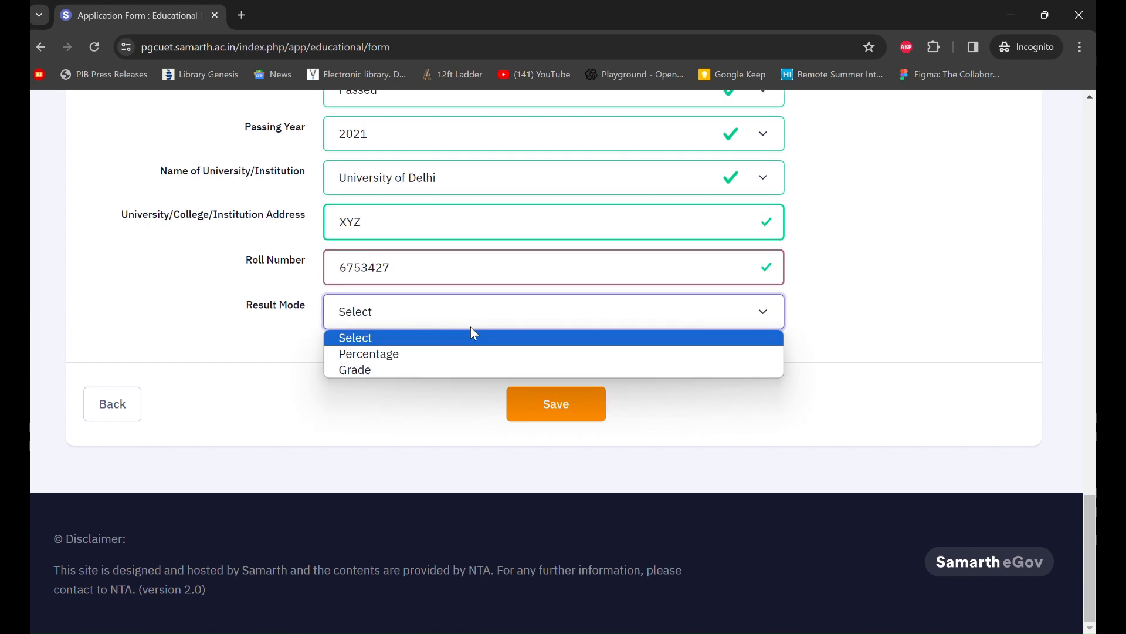
- Set the undergraduate result mode to Grade with maximum grade point 10.00
left_click(457, 354)
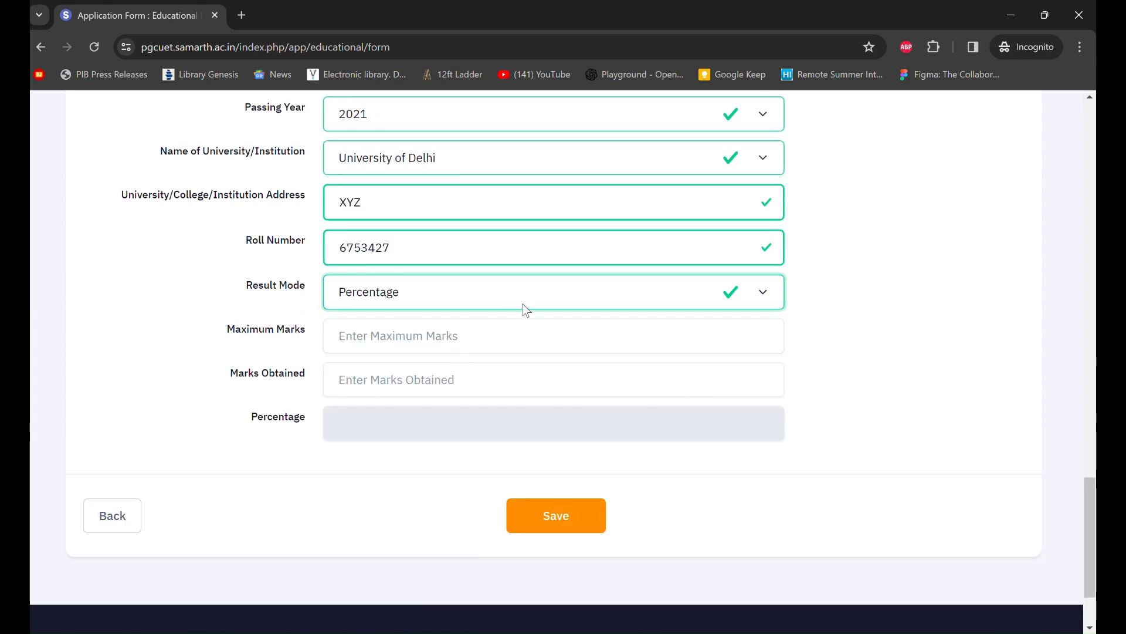
left_click(540, 305)
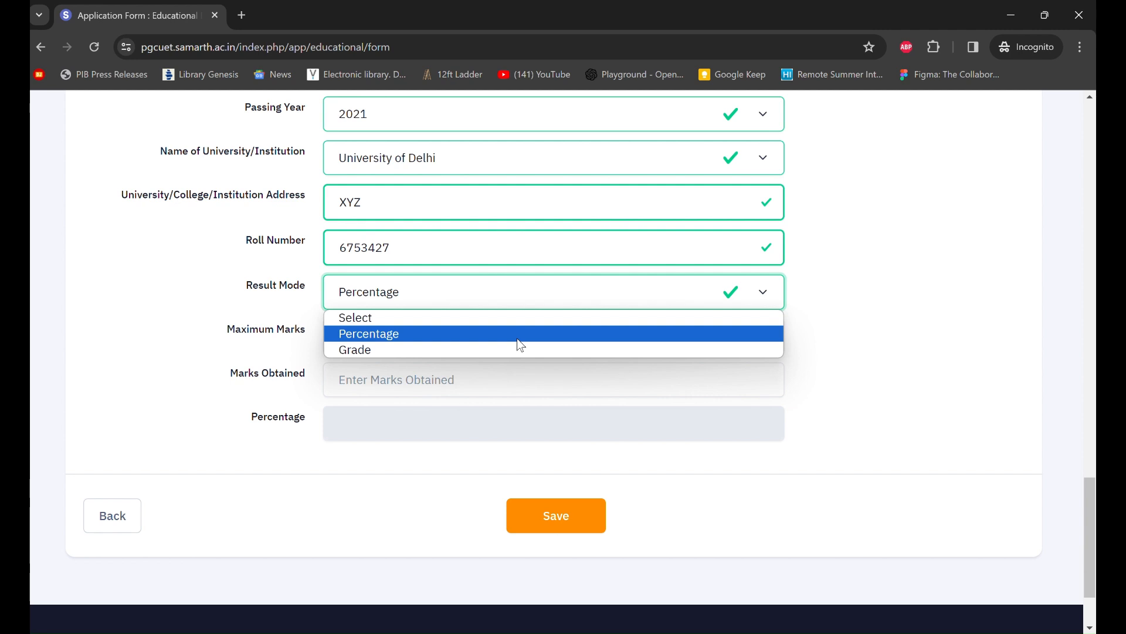
left_click(491, 353)
left_click(446, 349)
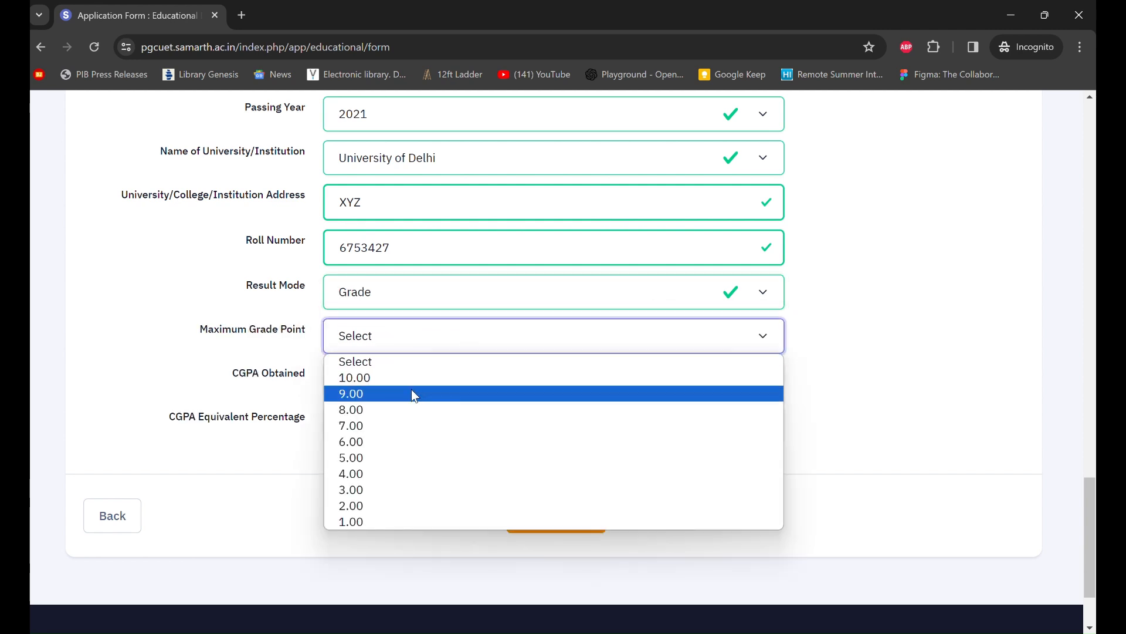
left_click(422, 379)
- Enter CGPA 8.7 and an equivalent percentage of 81
left_click(463, 383)
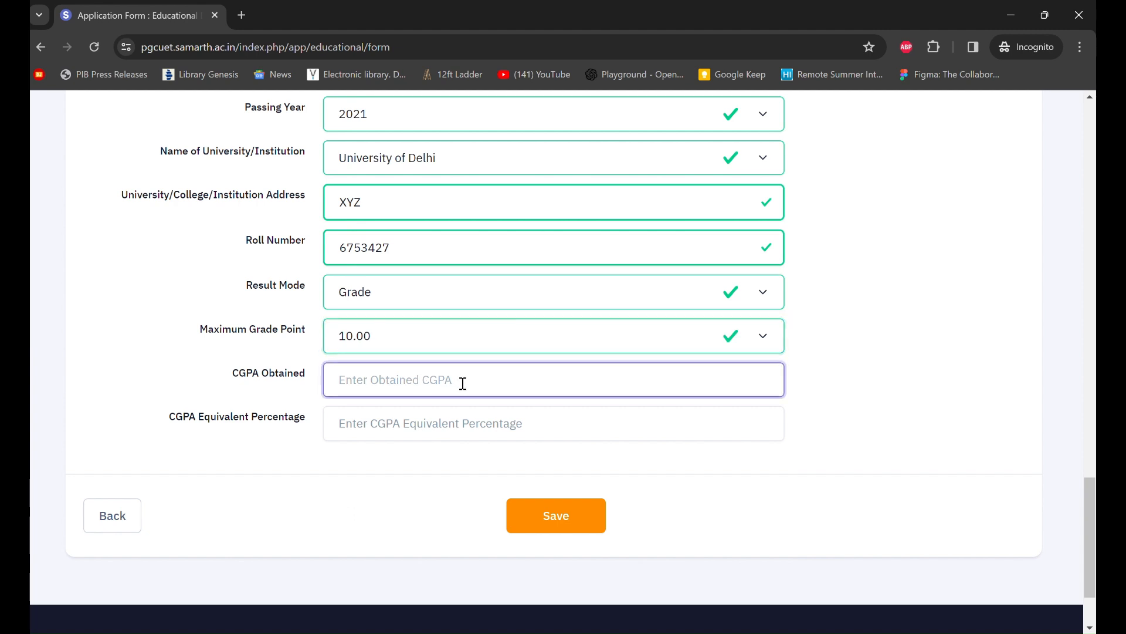
type("8.7")
scroll(461, 382, "down", 1)
left_click(390, 401)
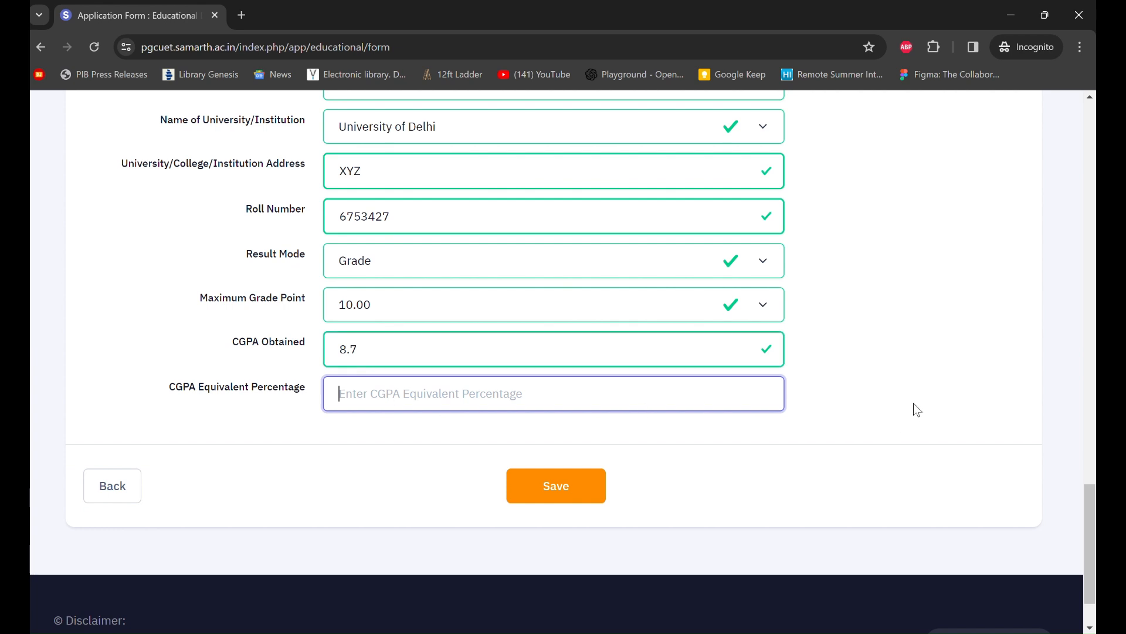
scroll(914, 403, "down", 1)
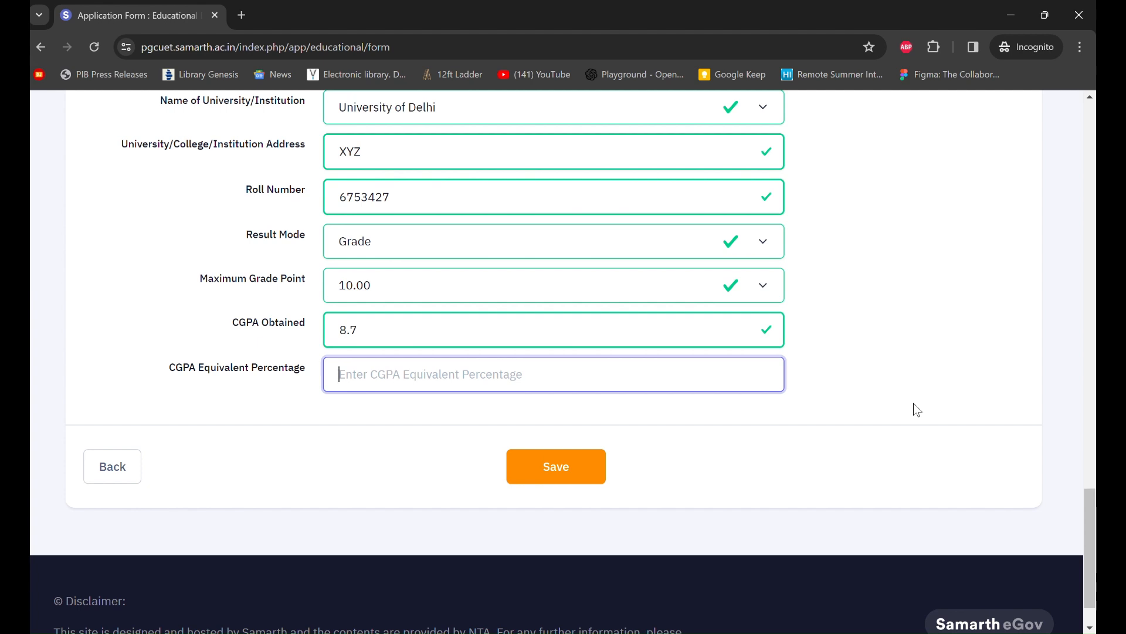
scroll(914, 405, "down", 2)
scroll(914, 403, "up", 2)
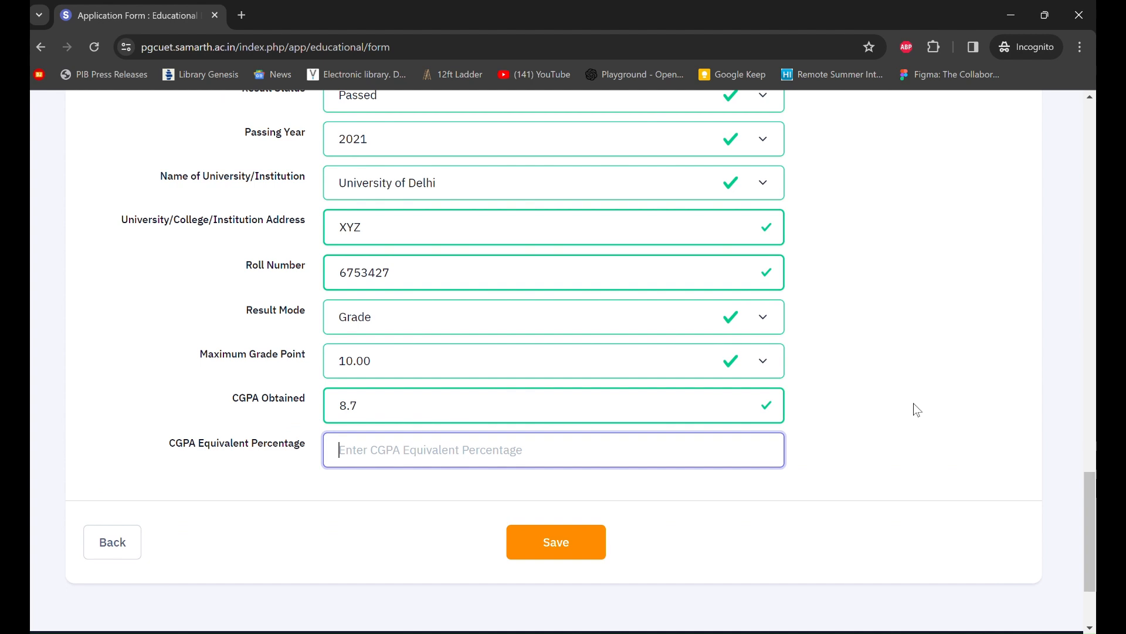
type("81")
scroll(486, 485, "down", 2)
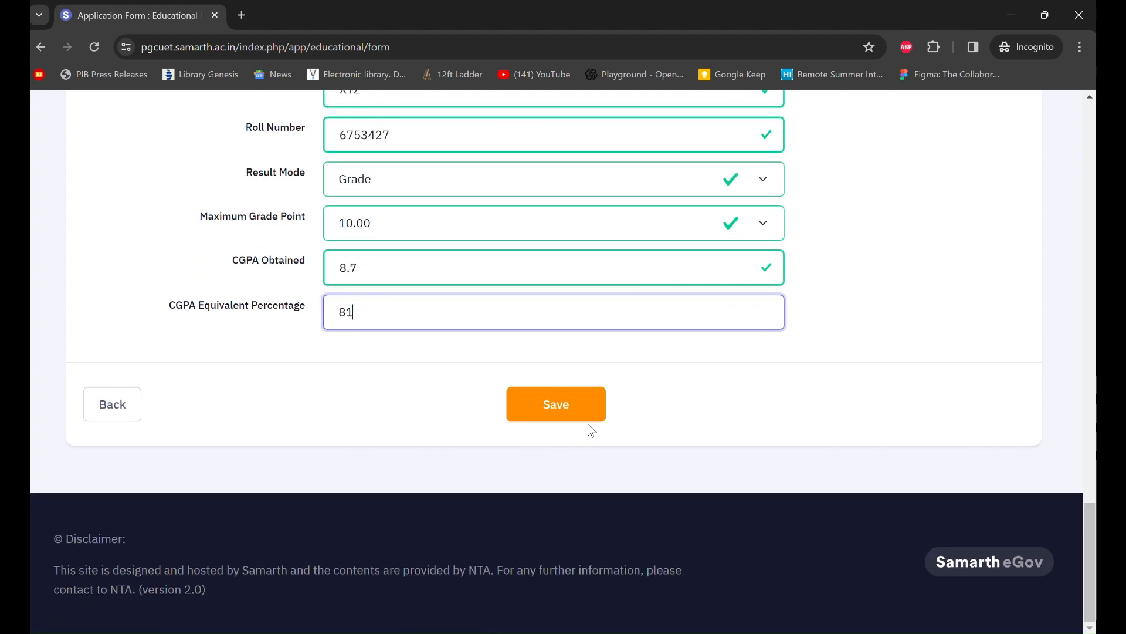
left_click(535, 406)
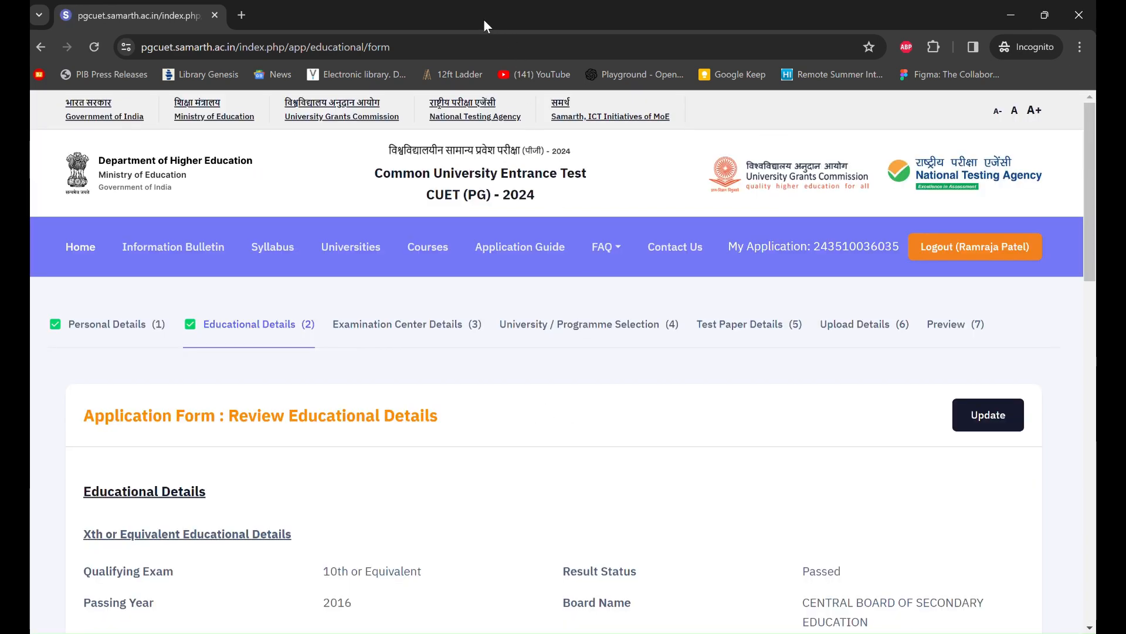
scroll(505, 176, "down", 1)
scroll(610, 345, "down", 1)
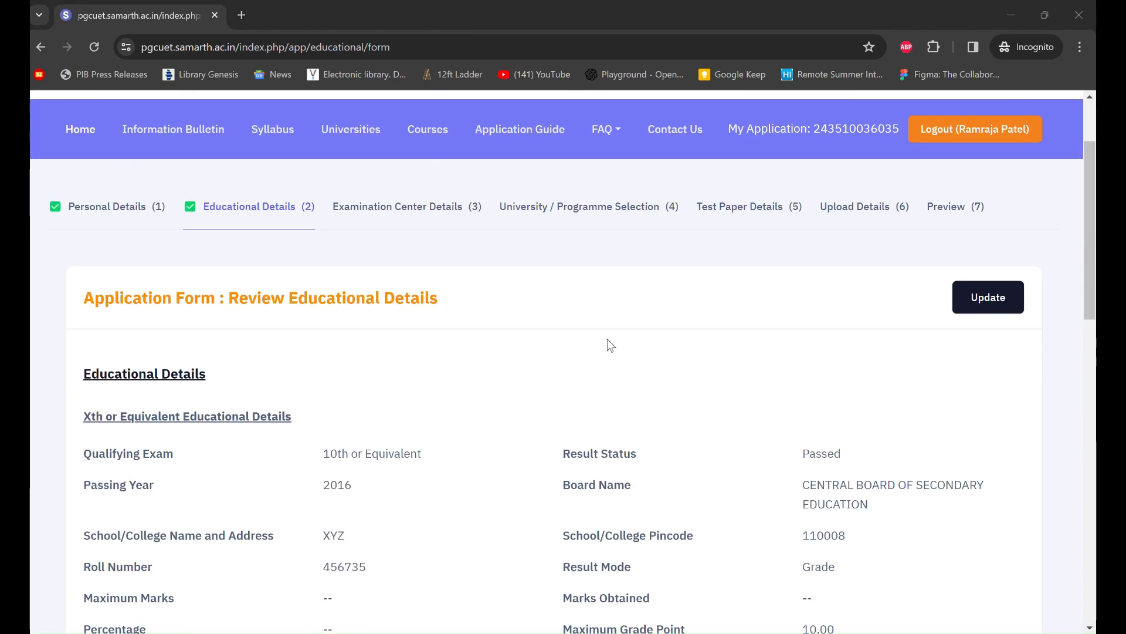
scroll(610, 345, "down", 3)
scroll(610, 345, "down", 12)
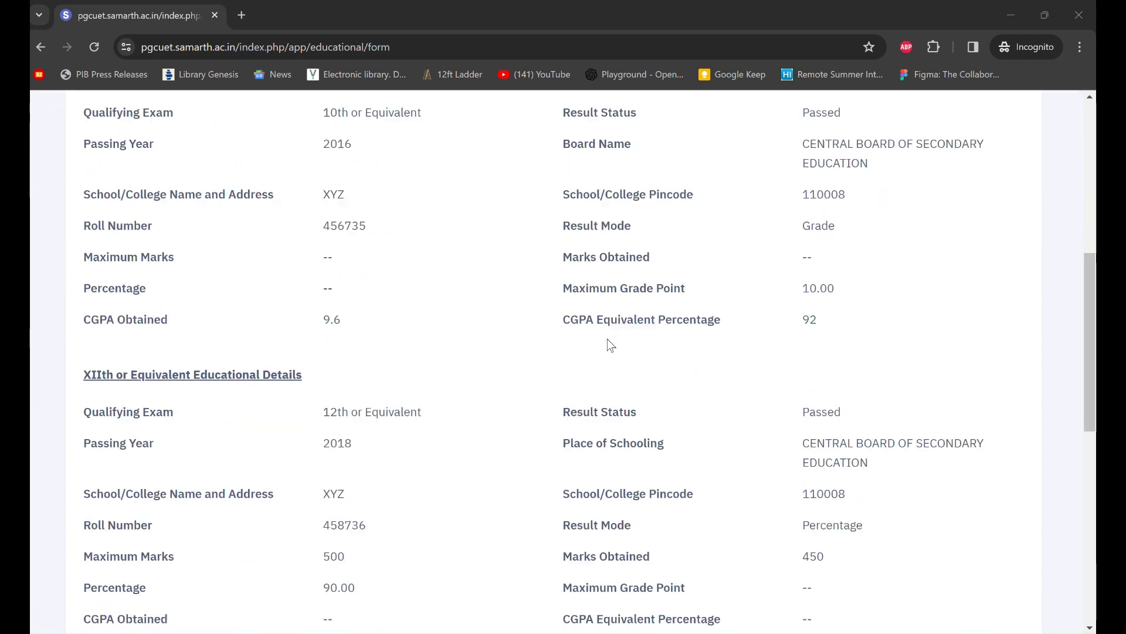
scroll(610, 345, "down", 2)
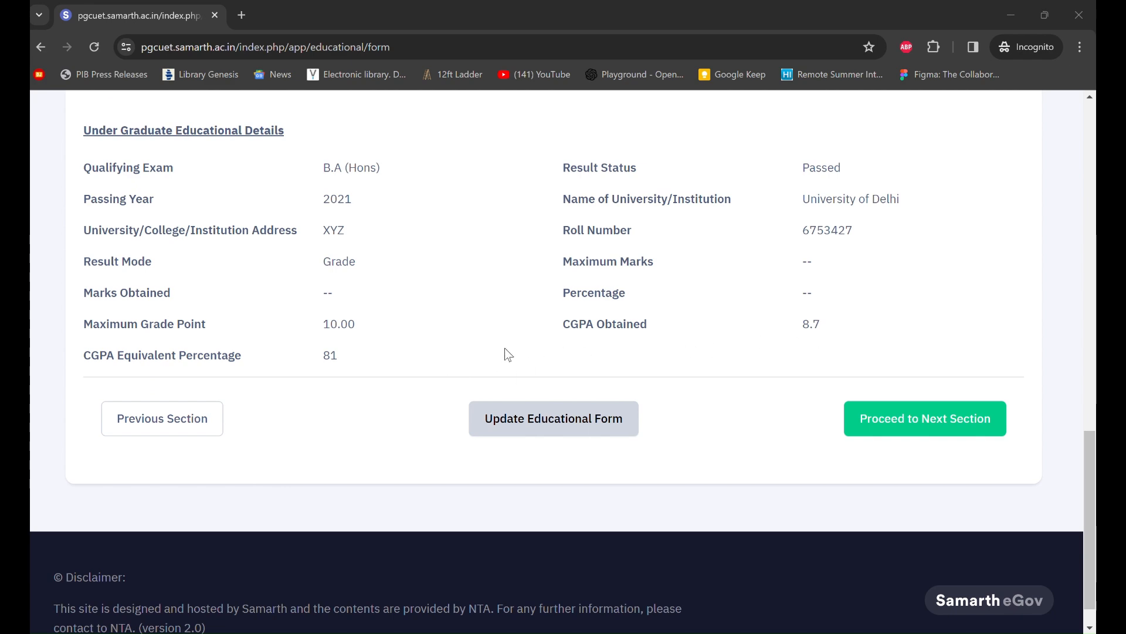
scroll(608, 344, "up", 15)
scroll(608, 341, "up", 3)
scroll(607, 340, "down", 3)
scroll(609, 343, "down", 2)
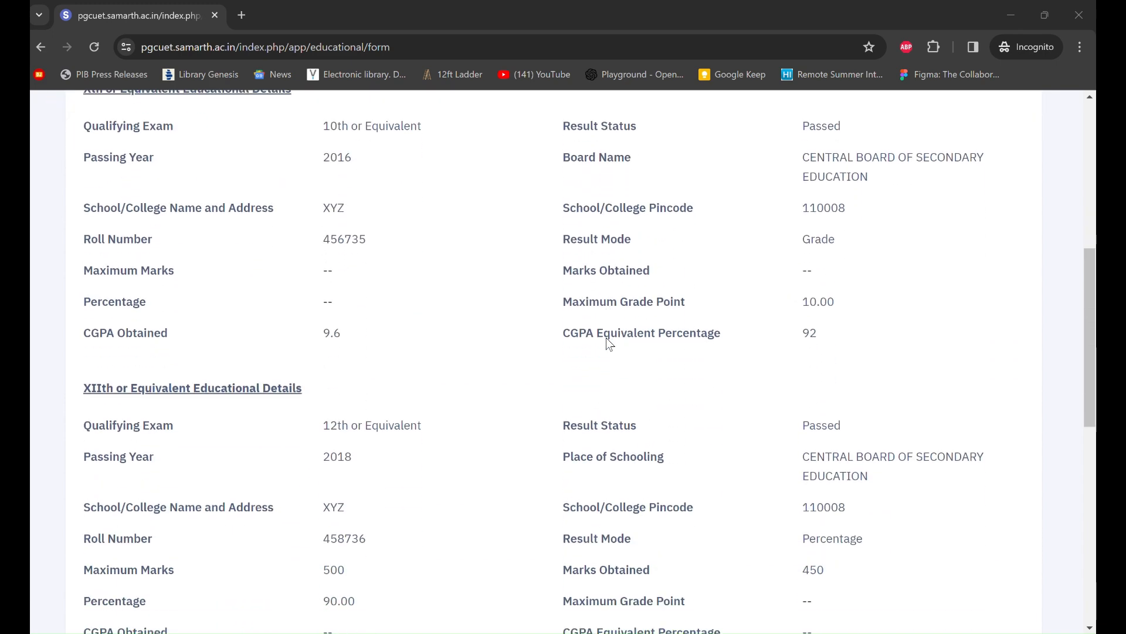
scroll(609, 341, "down", 7)
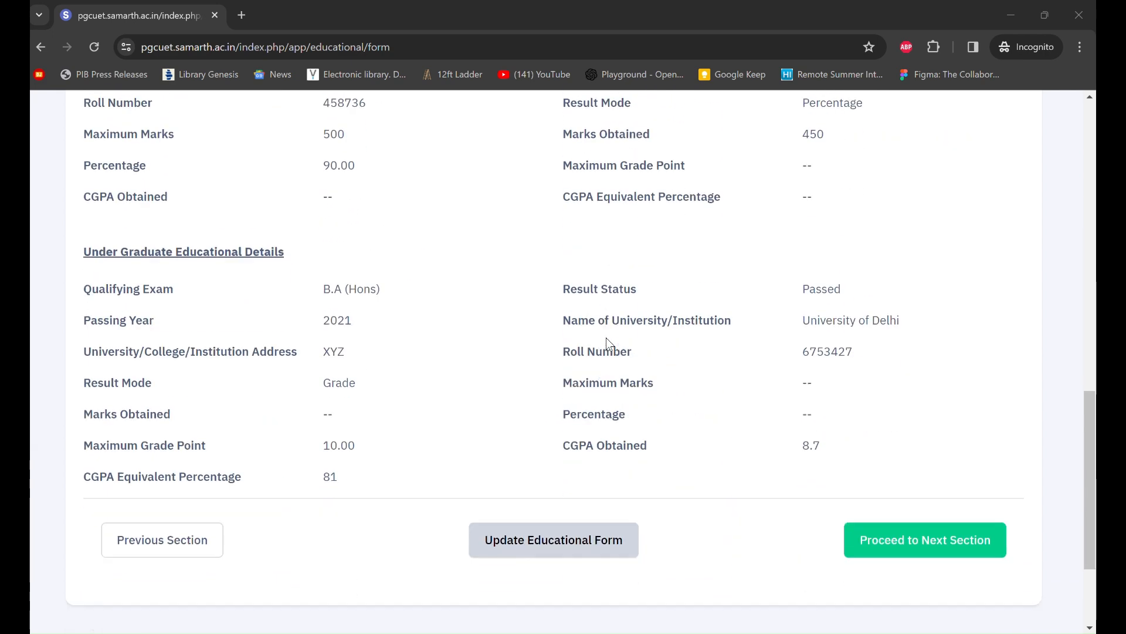
scroll(607, 337, "down", 3)
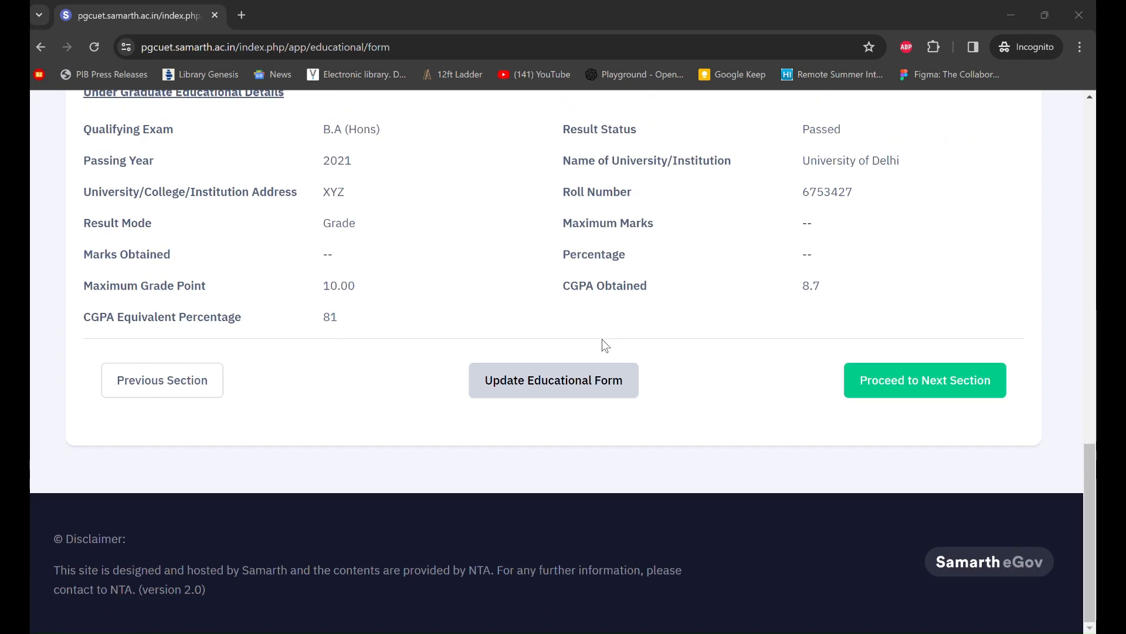
- In the exam centre section, set Preference 1 to DELHI, Delhi/New Delhi (DL01)
left_click(912, 390)
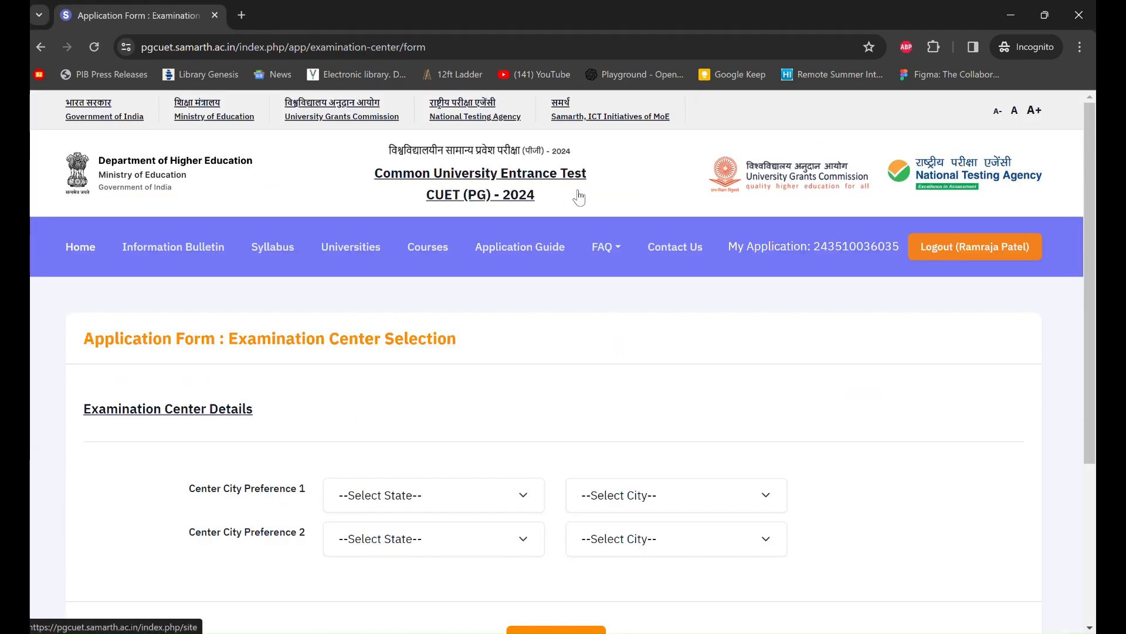
scroll(619, 278, "down", 2)
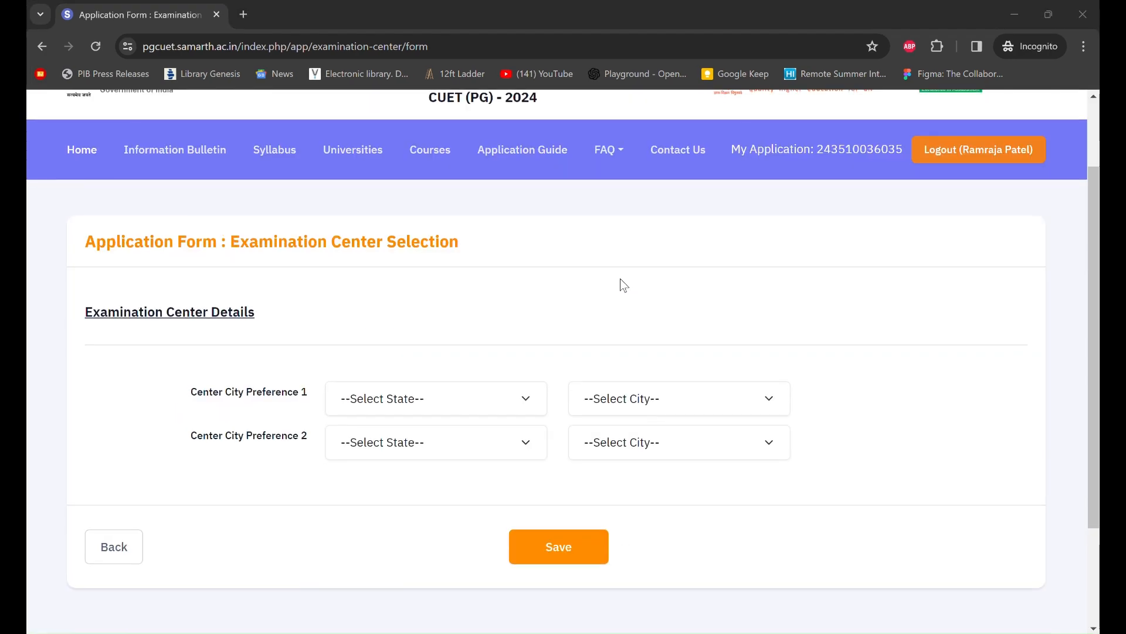
scroll(623, 285, "up", 2)
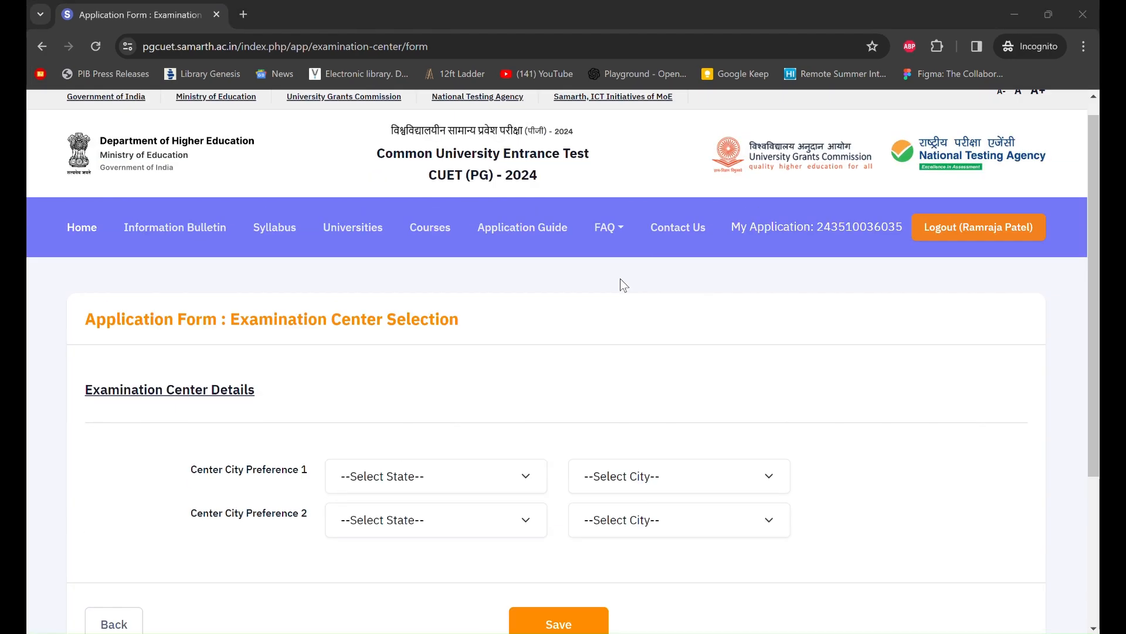
scroll(620, 280, "down", 2)
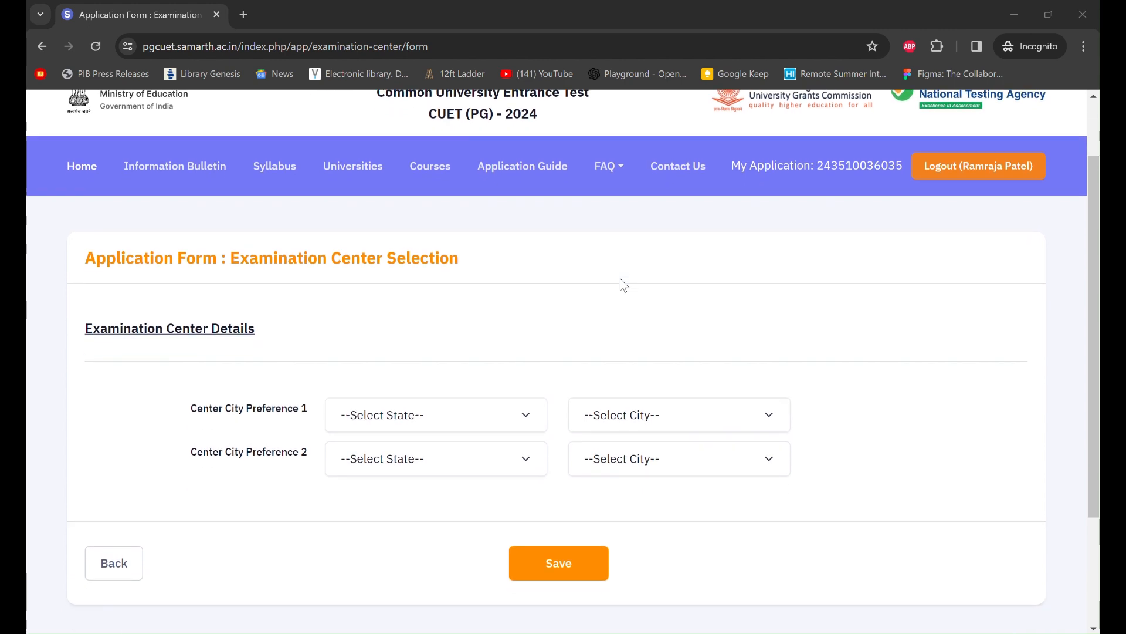
scroll(623, 285, "down", 1)
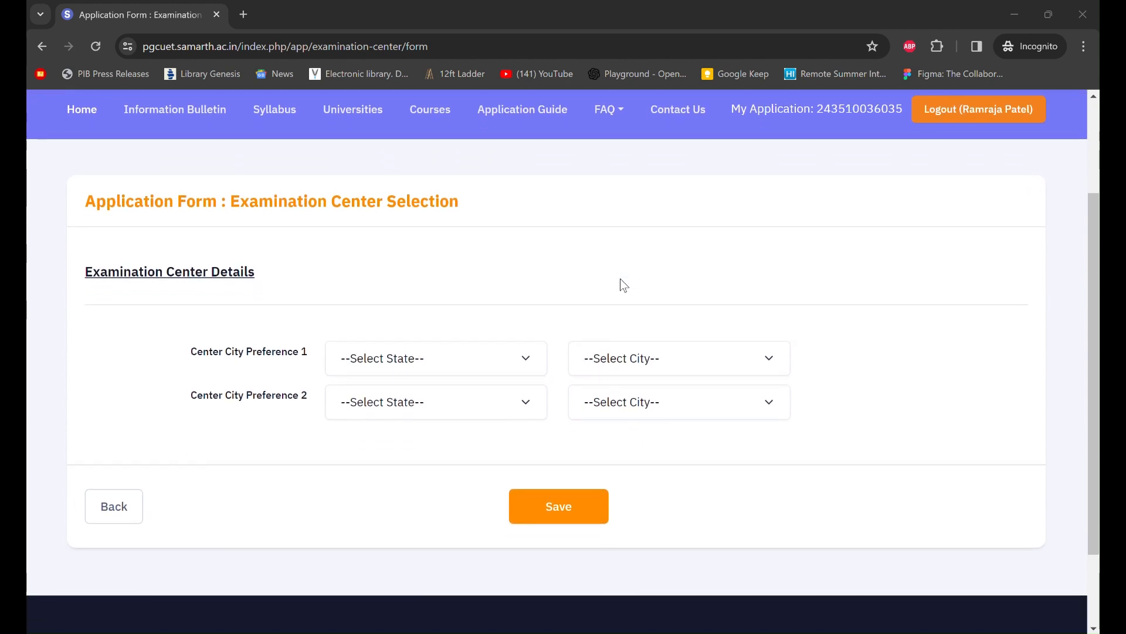
scroll(622, 285, "down", 1)
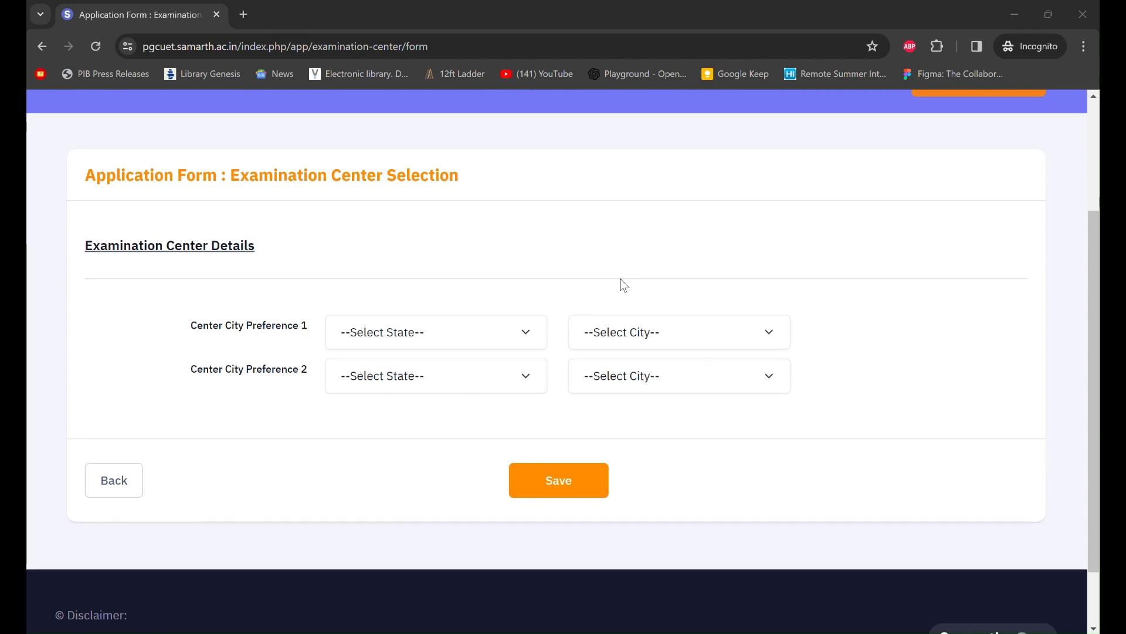
scroll(622, 283, "down", 1)
left_click(508, 307)
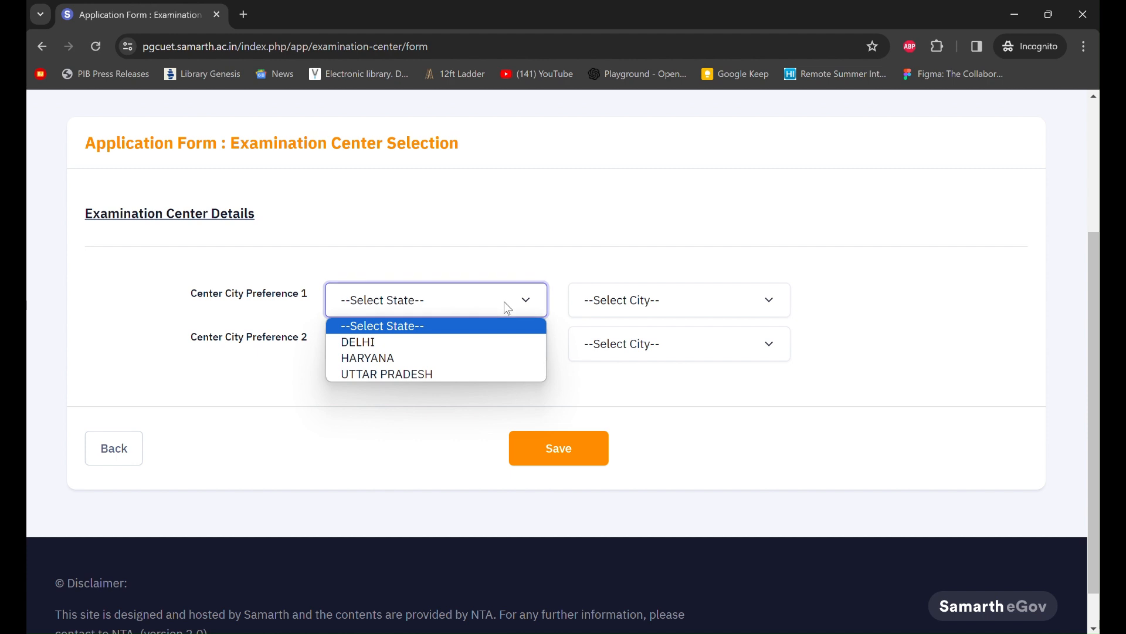
left_click(478, 347)
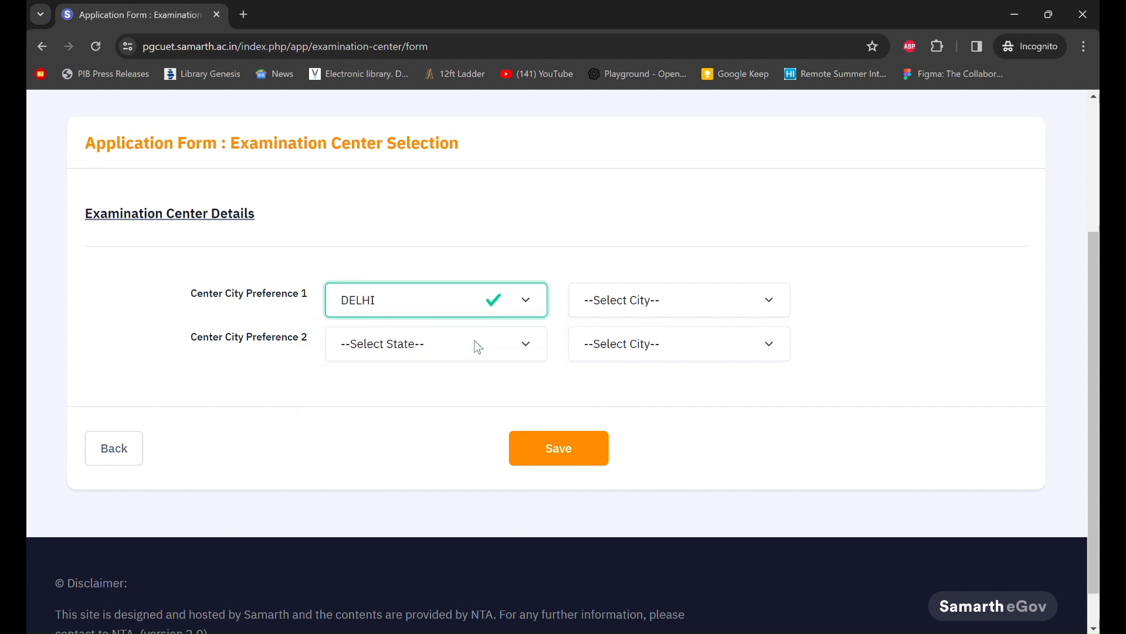
left_click(656, 304)
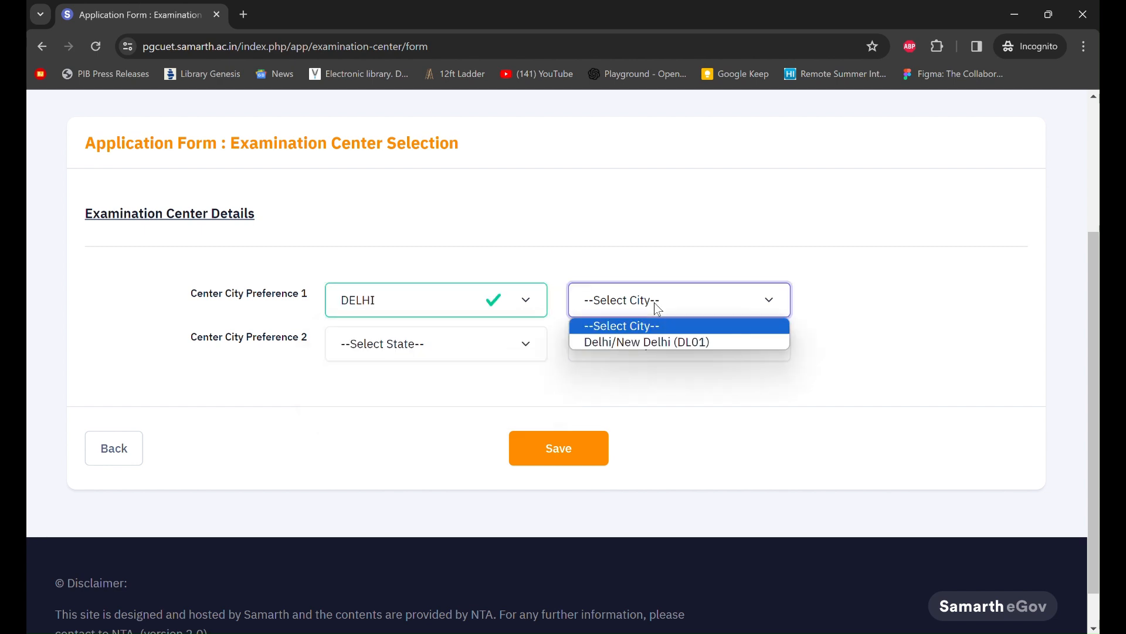
left_click(662, 341)
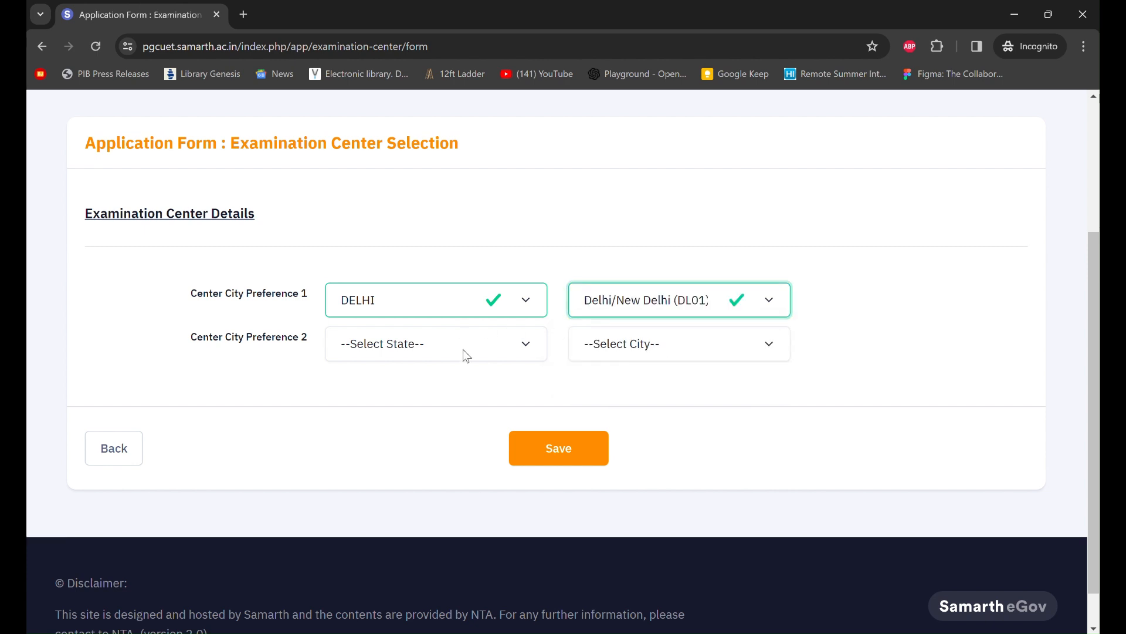
- Set Preference 2 to UTTAR PRADESH, Noida/Greater Noida (UP09), and save the preferences
left_click(492, 353)
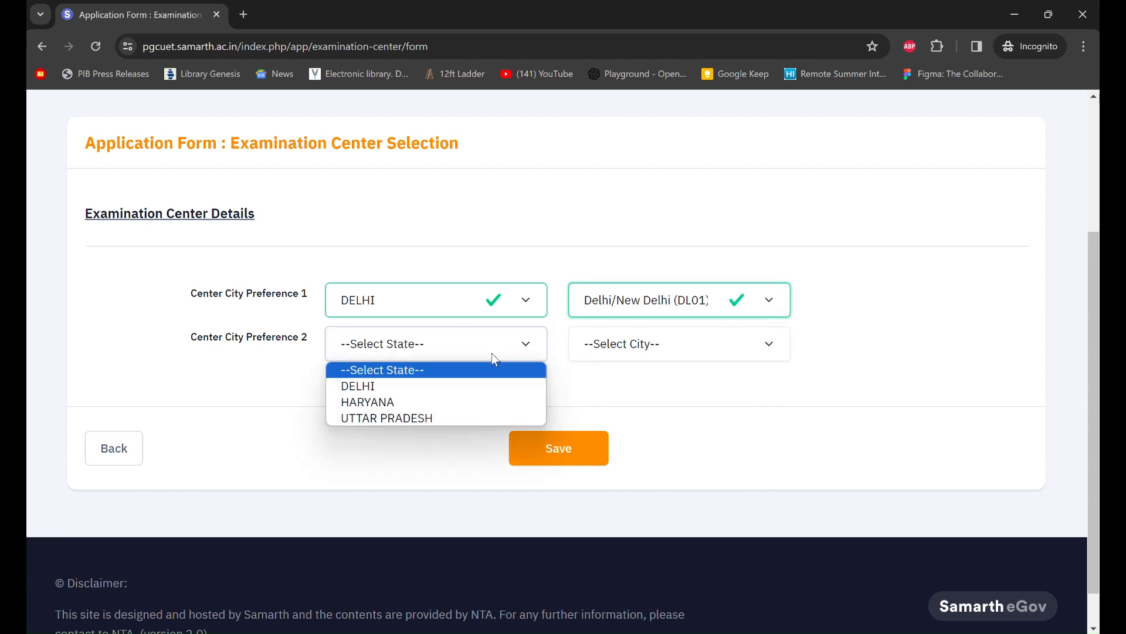
left_click(418, 416)
left_click(660, 357)
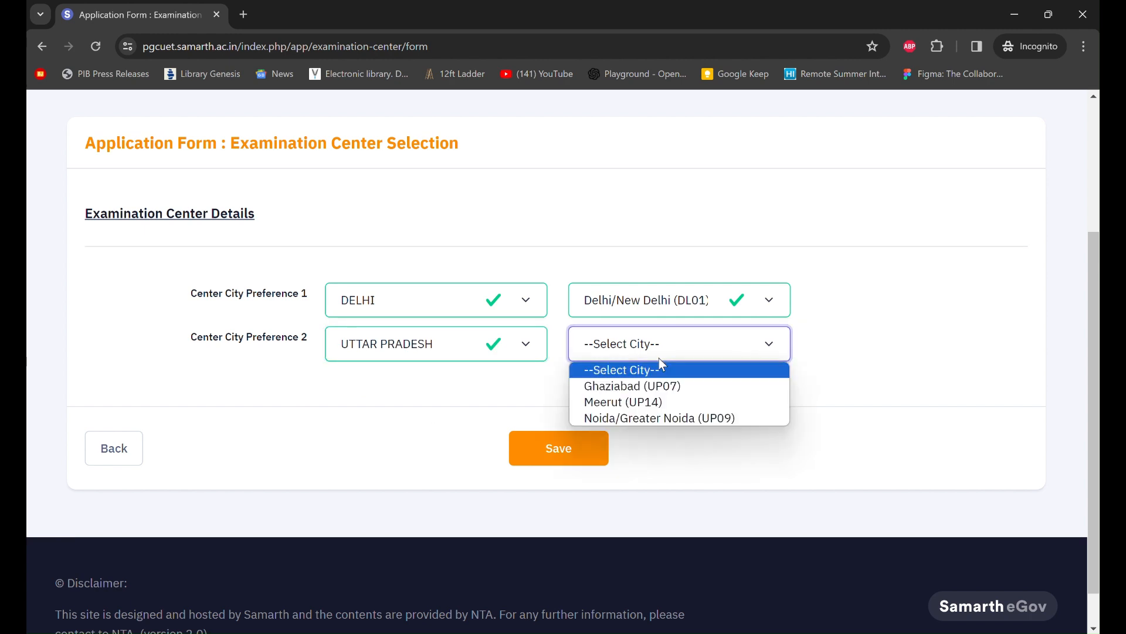
left_click(653, 418)
scroll(777, 437, "down", 1)
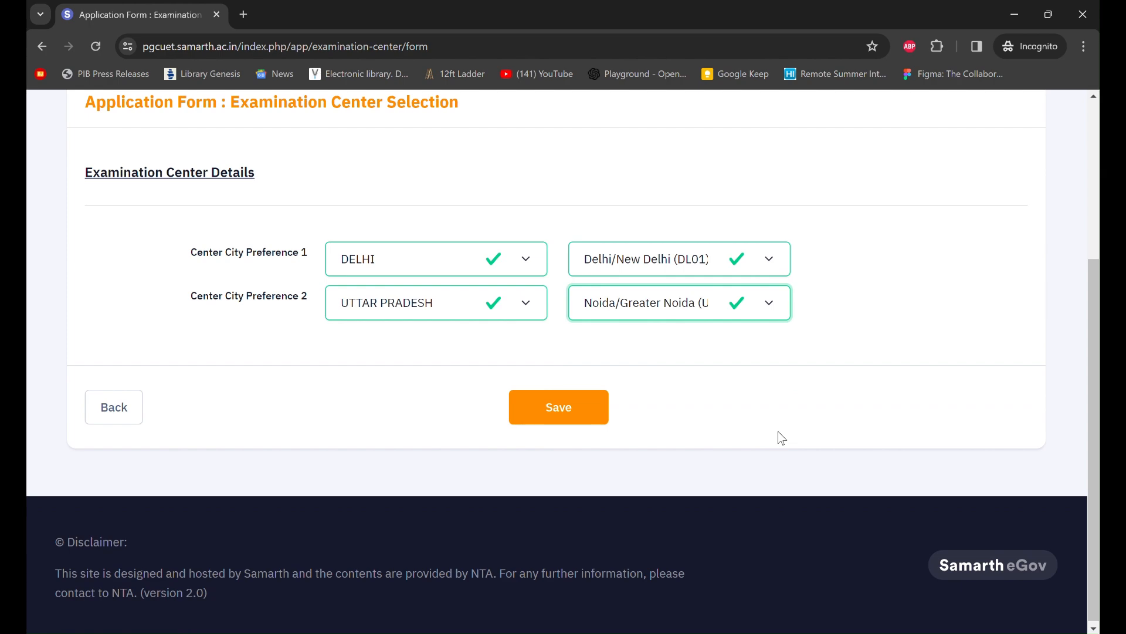
left_click(552, 431)
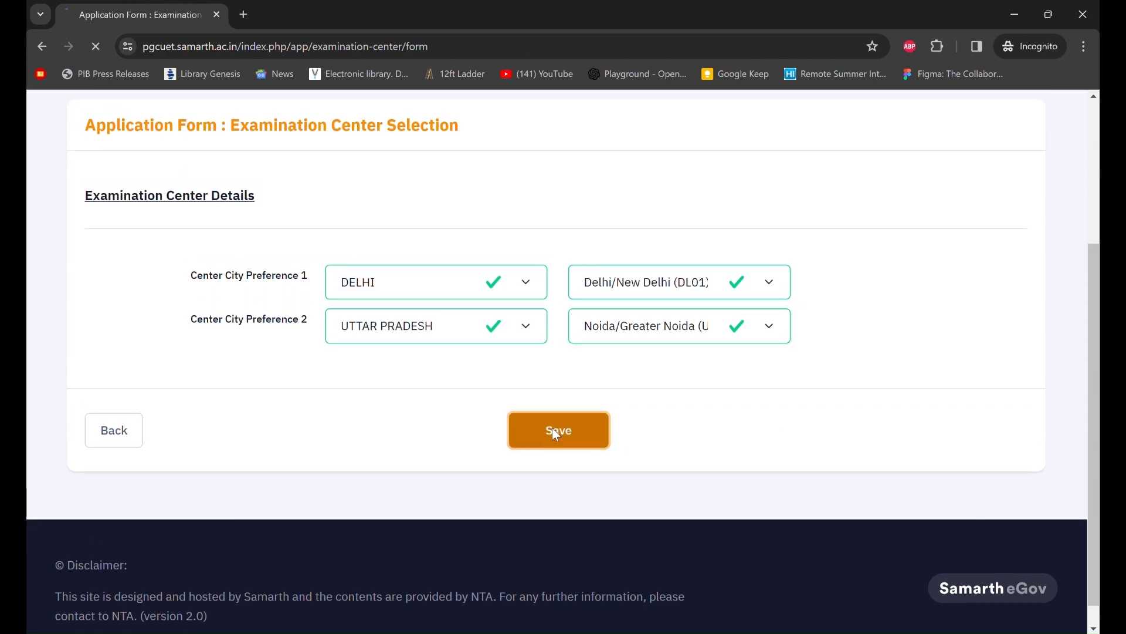
scroll(625, 484, "down", 4)
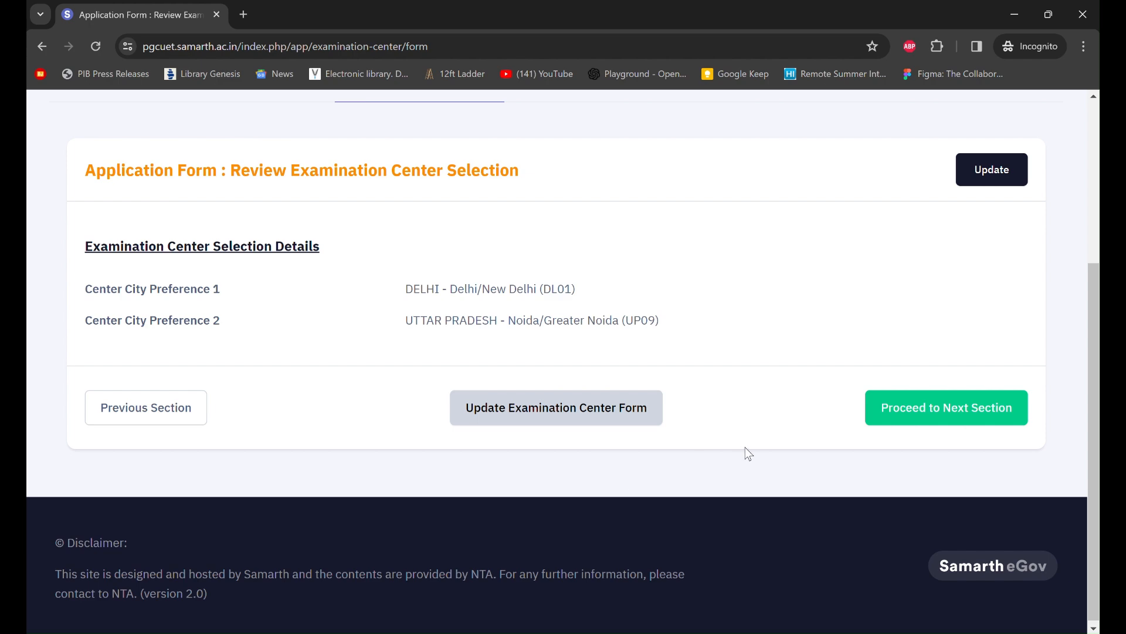
- Continue to University / Programme Selection and choose TATA INSTITUTE OF SOCIAL SCIENCES (TISS)
left_click(927, 414)
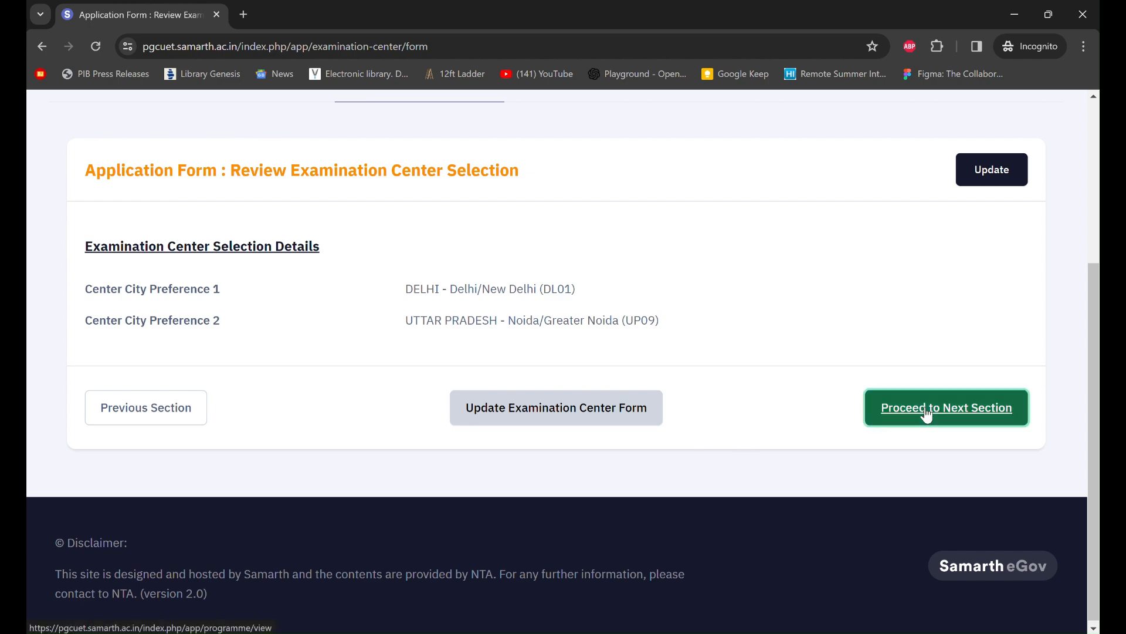
scroll(543, 471, "down", 1)
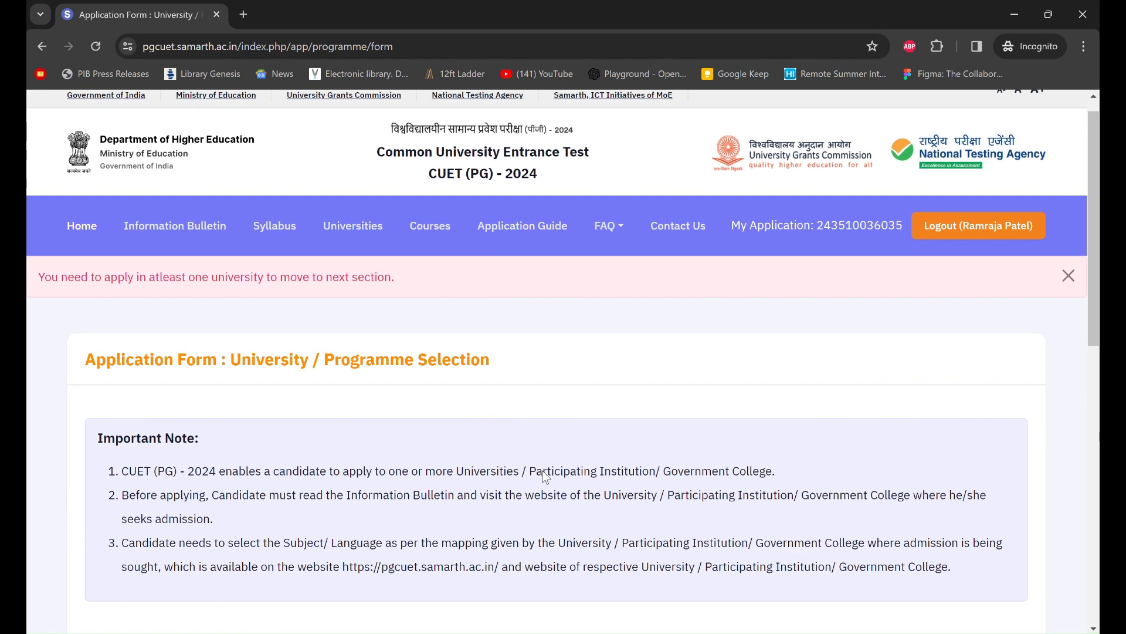
scroll(542, 470, "down", 3)
scroll(517, 169, "up", 1)
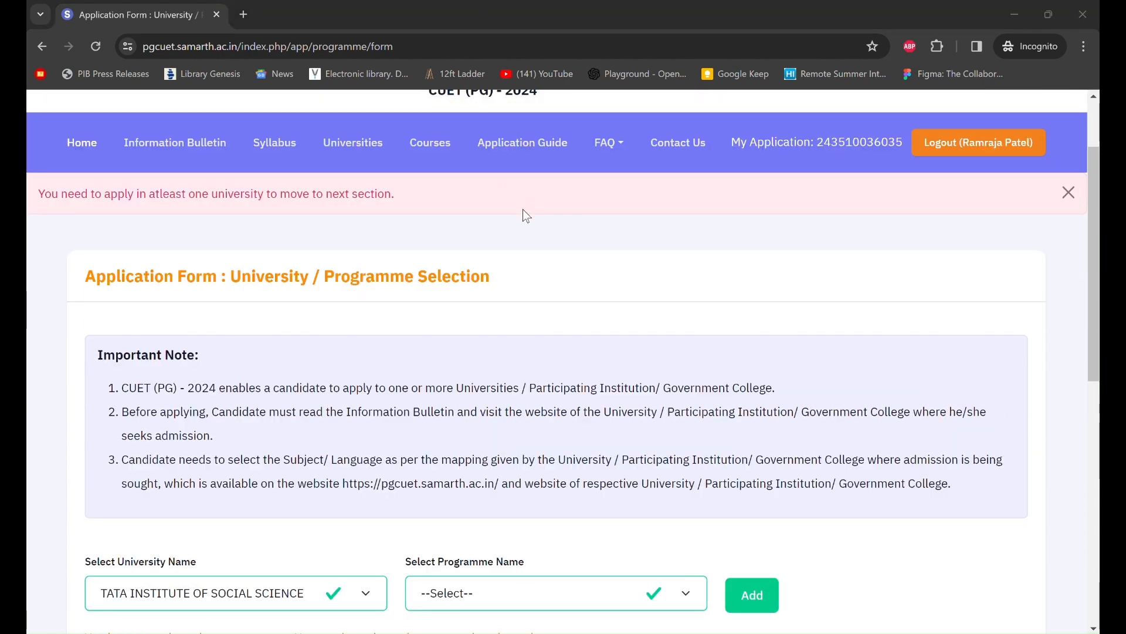
scroll(555, 236, "down", 2)
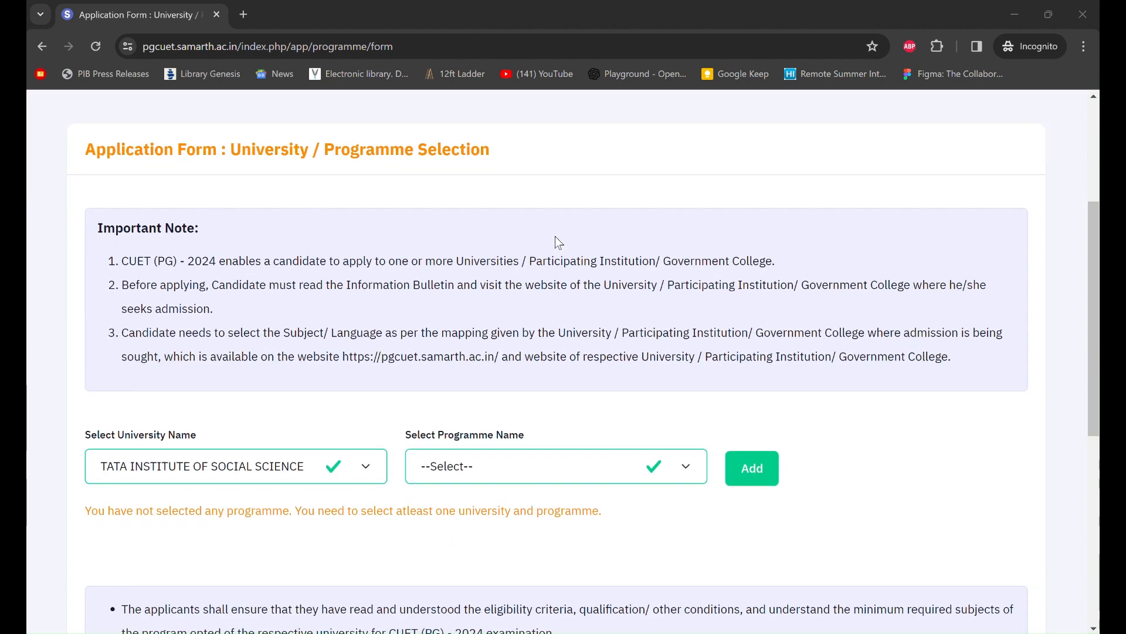
scroll(555, 243, "down", 1)
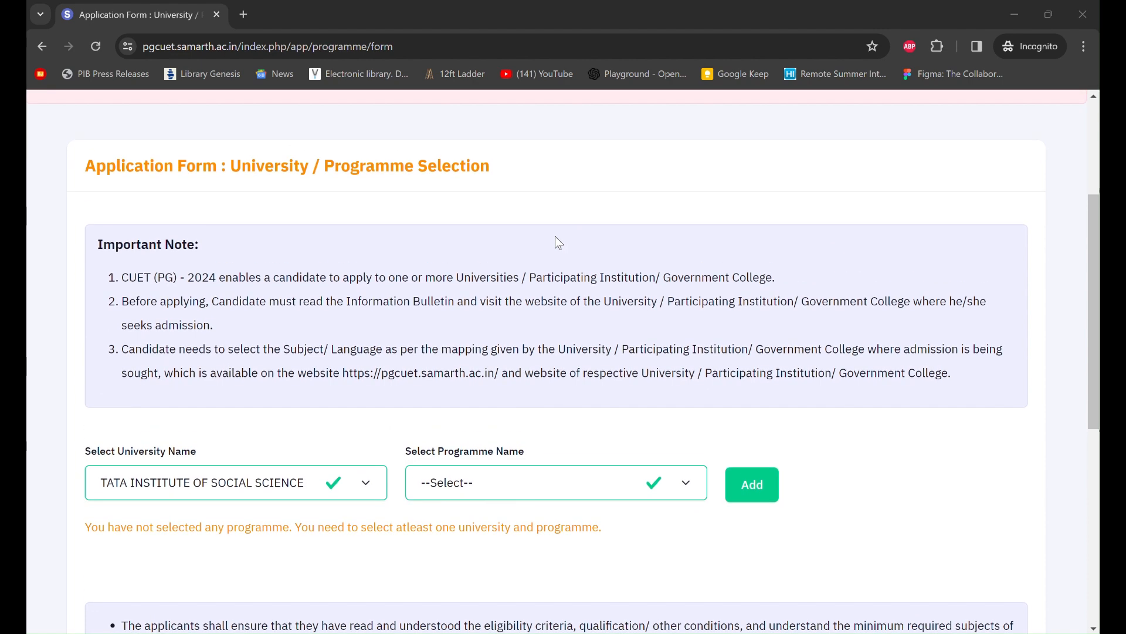
scroll(555, 236, "down", 1)
scroll(555, 243, "down", 3)
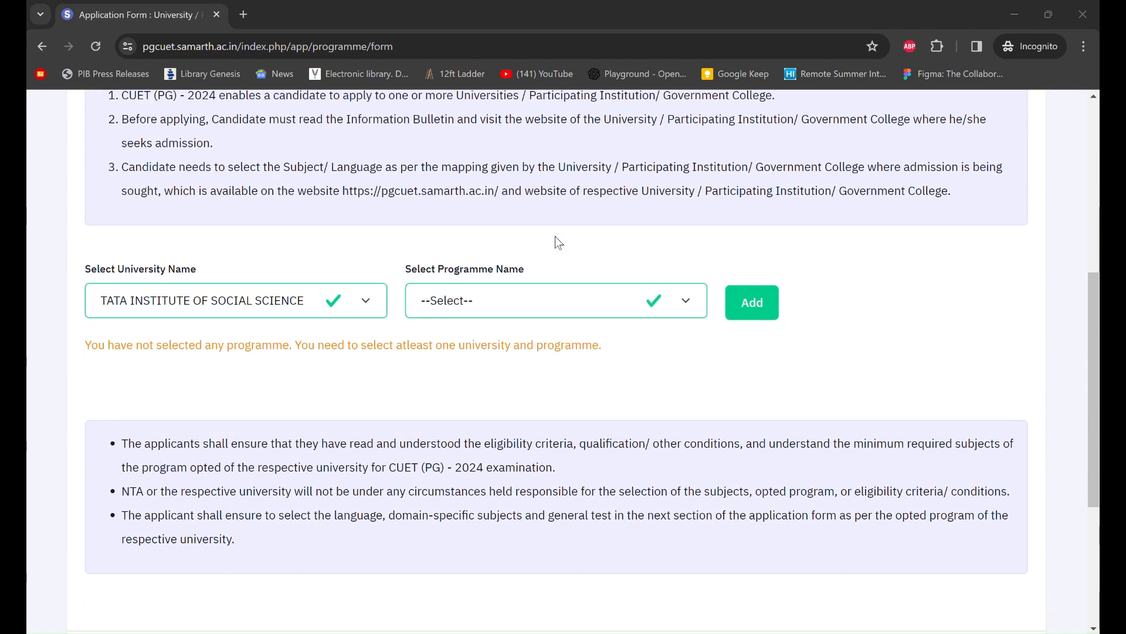
scroll(555, 243, "up", 4)
scroll(556, 240, "up", 1)
scroll(555, 242, "down", 3)
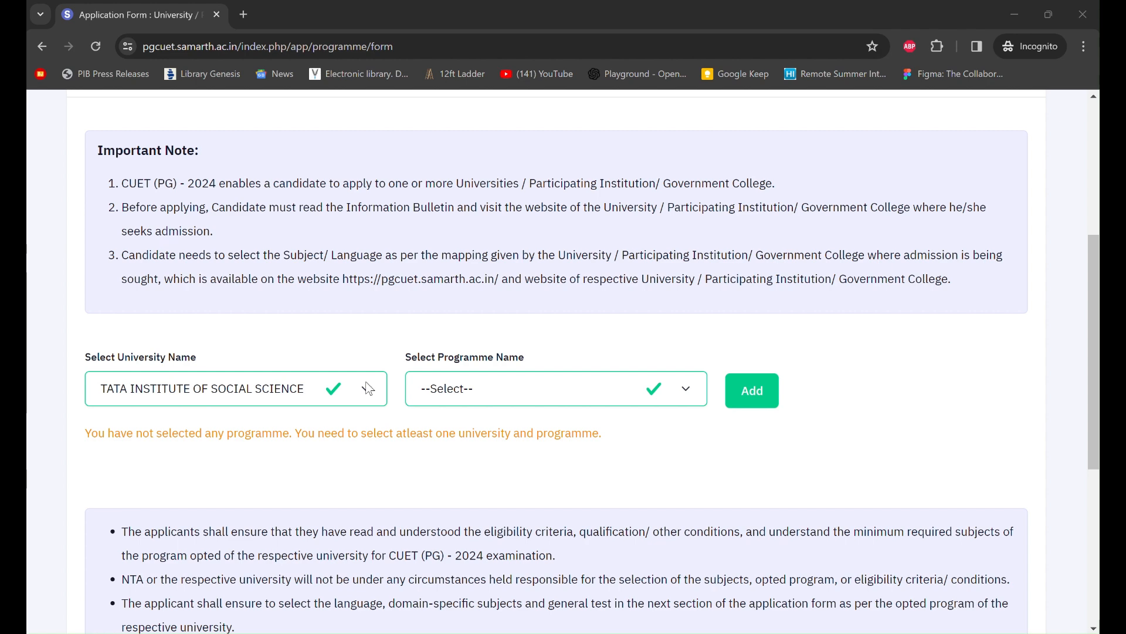
left_click(367, 388)
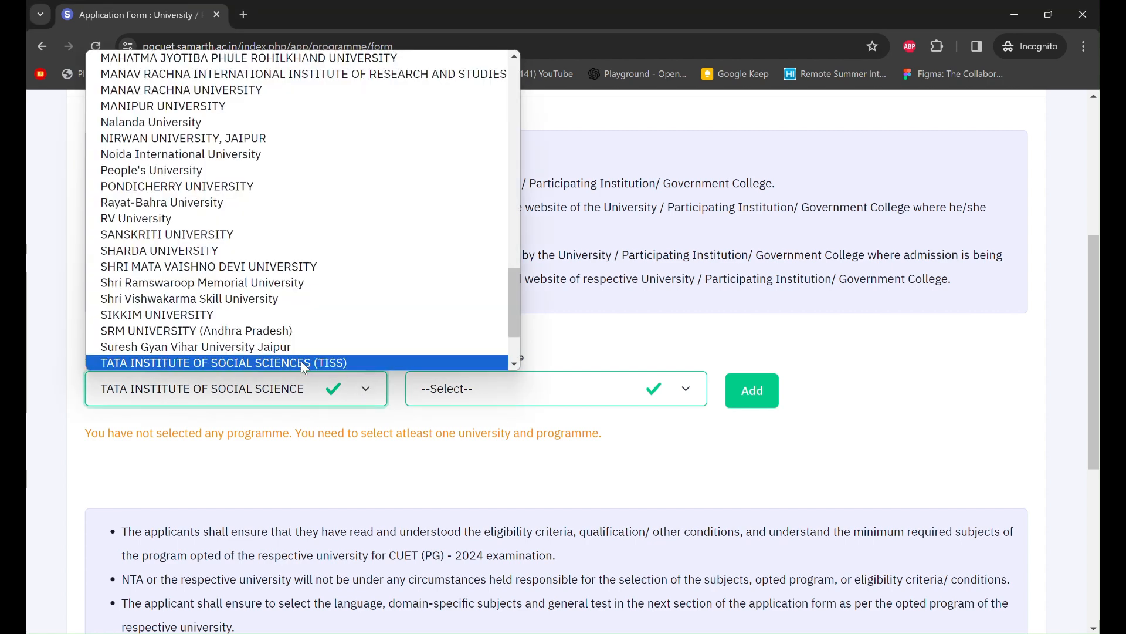
scroll(382, 267, "down", 3)
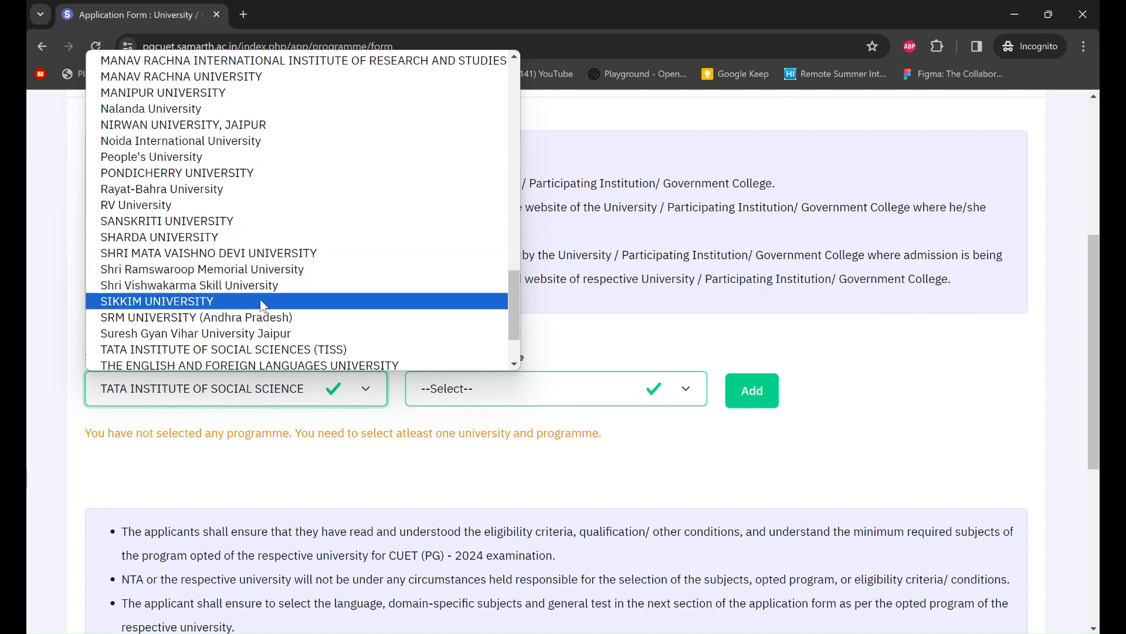
left_click(299, 350)
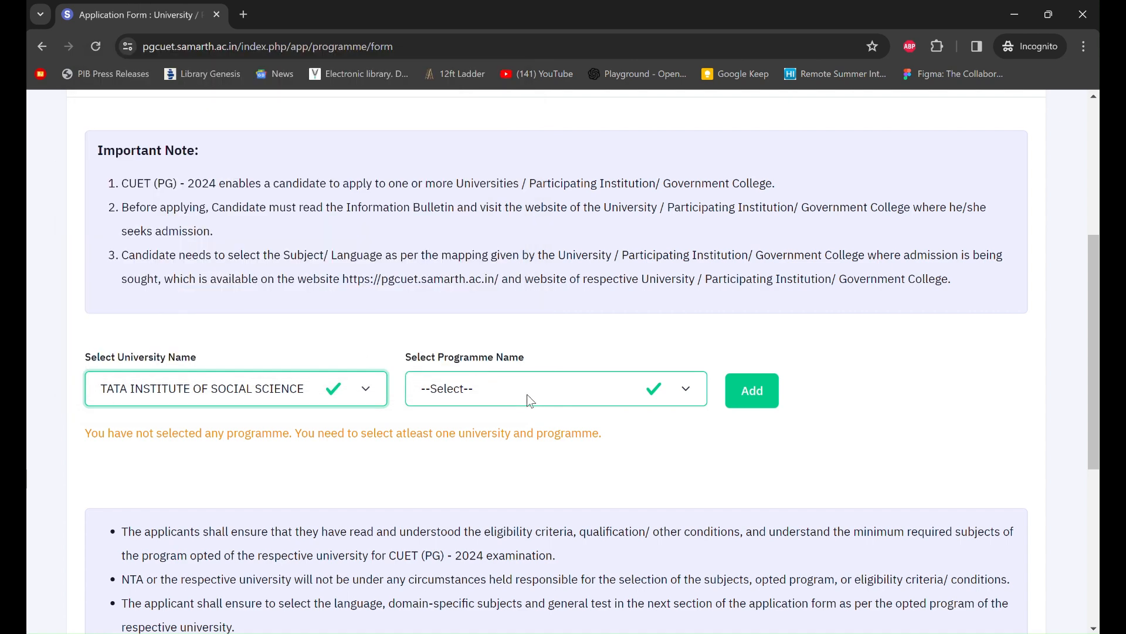
- Select TISS's Master of Arts in Natural Resources and Governance and add it to the list
left_click(603, 393)
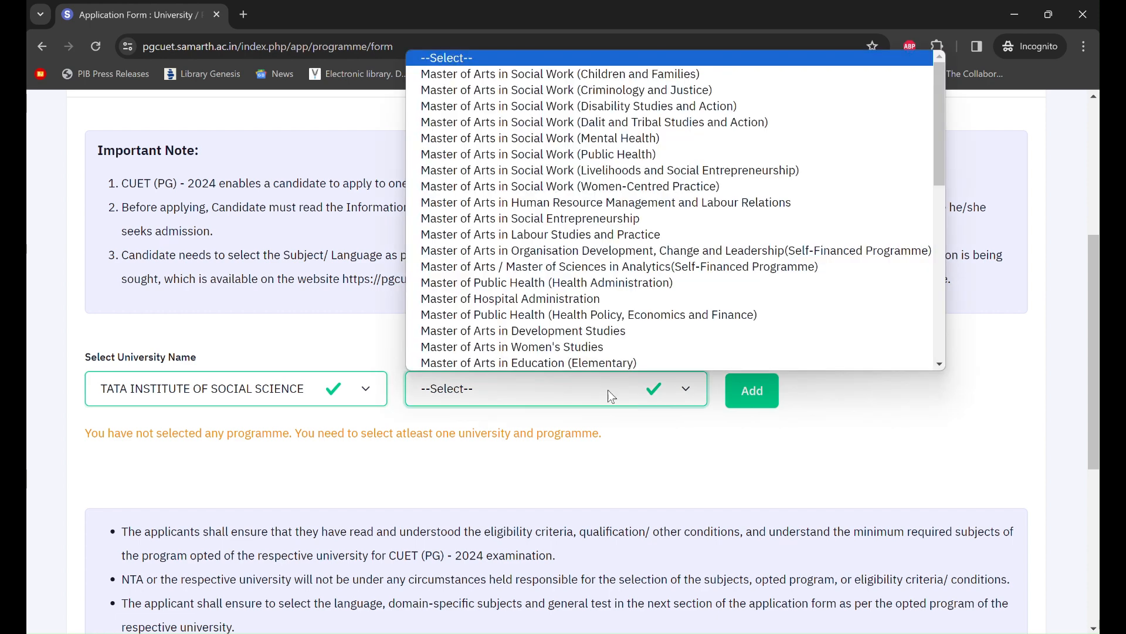
scroll(646, 323, "down", 6)
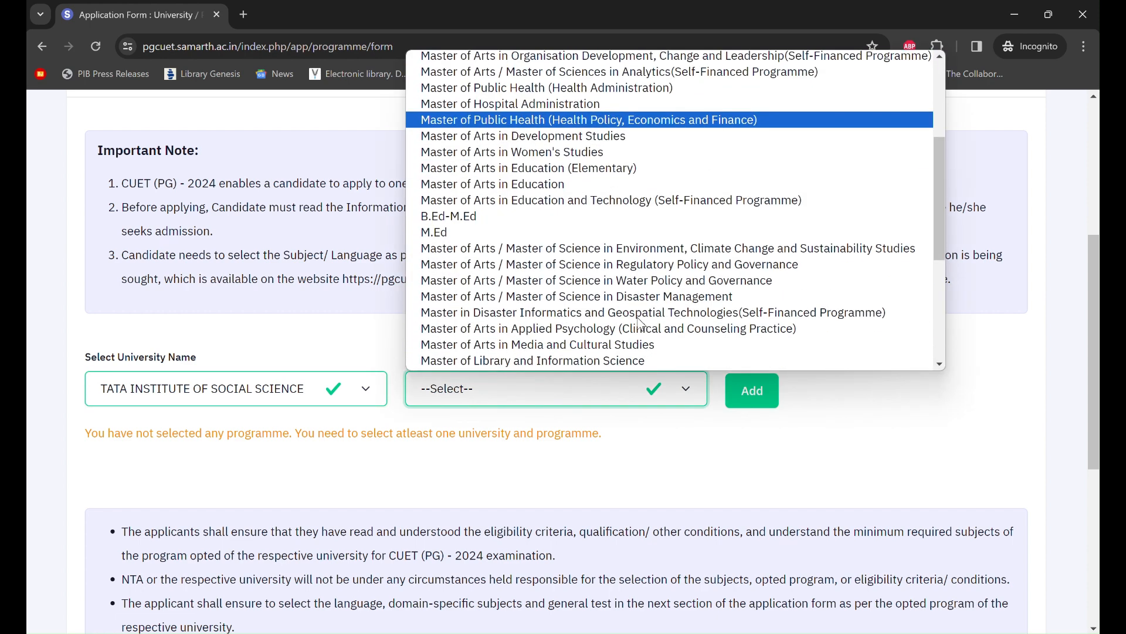
scroll(641, 324, "down", 2)
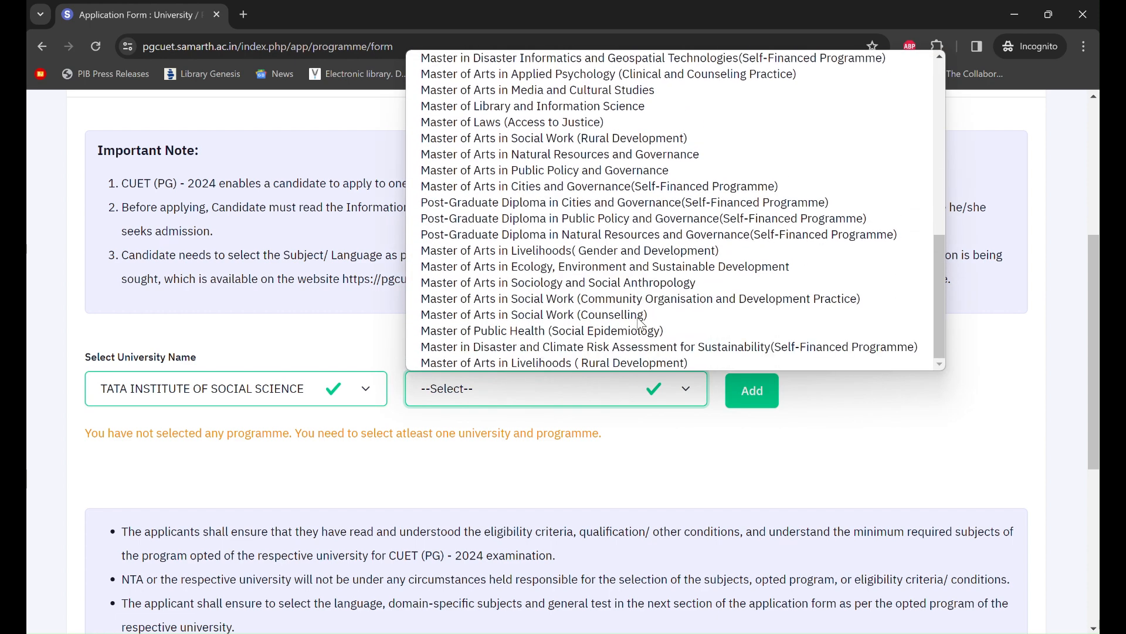
scroll(642, 323, "up", 3)
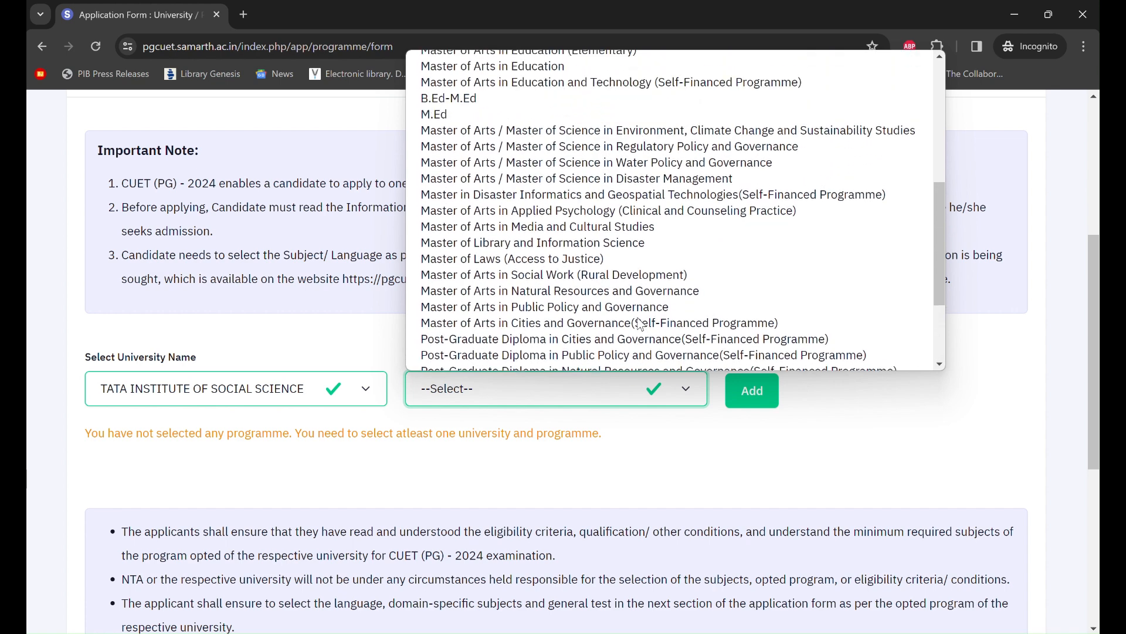
scroll(641, 324, "down", 2)
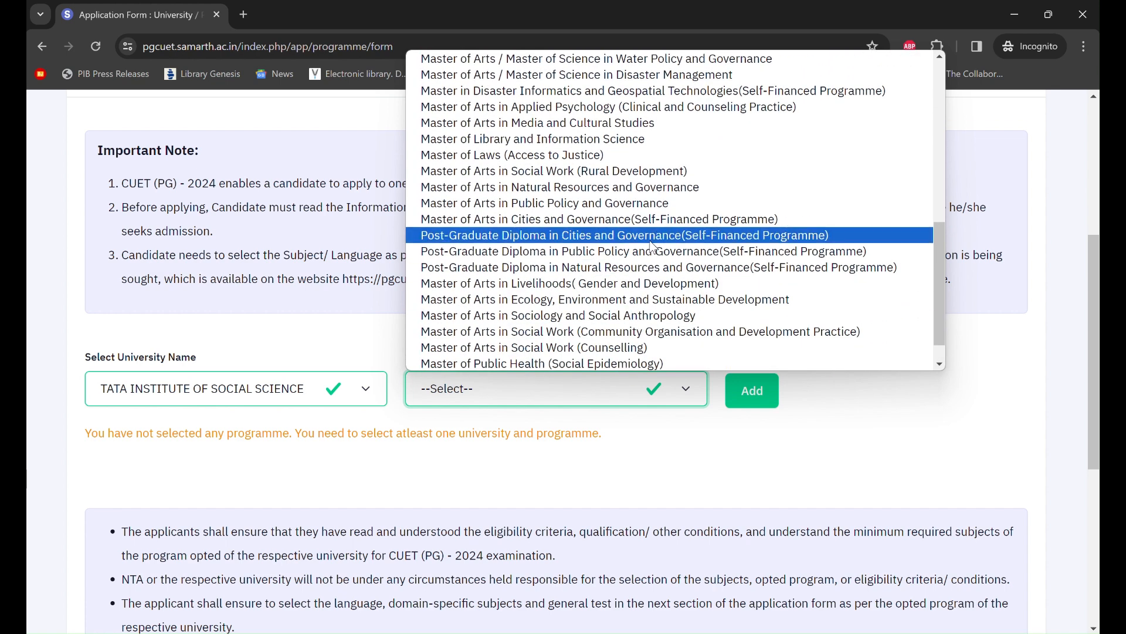
left_click(610, 188)
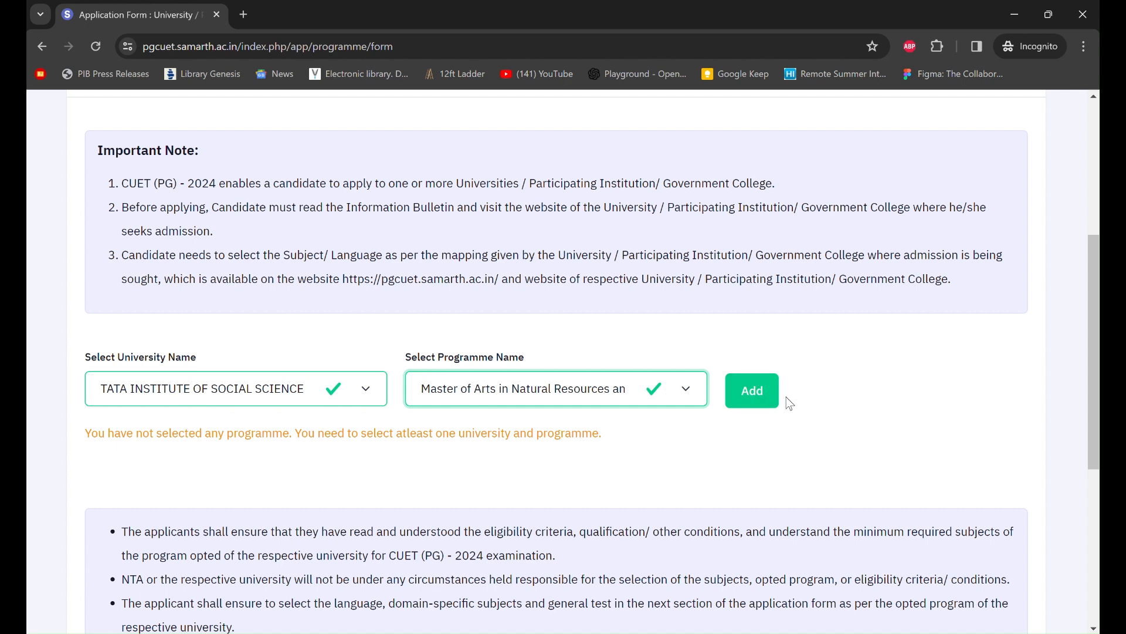
left_click(765, 404)
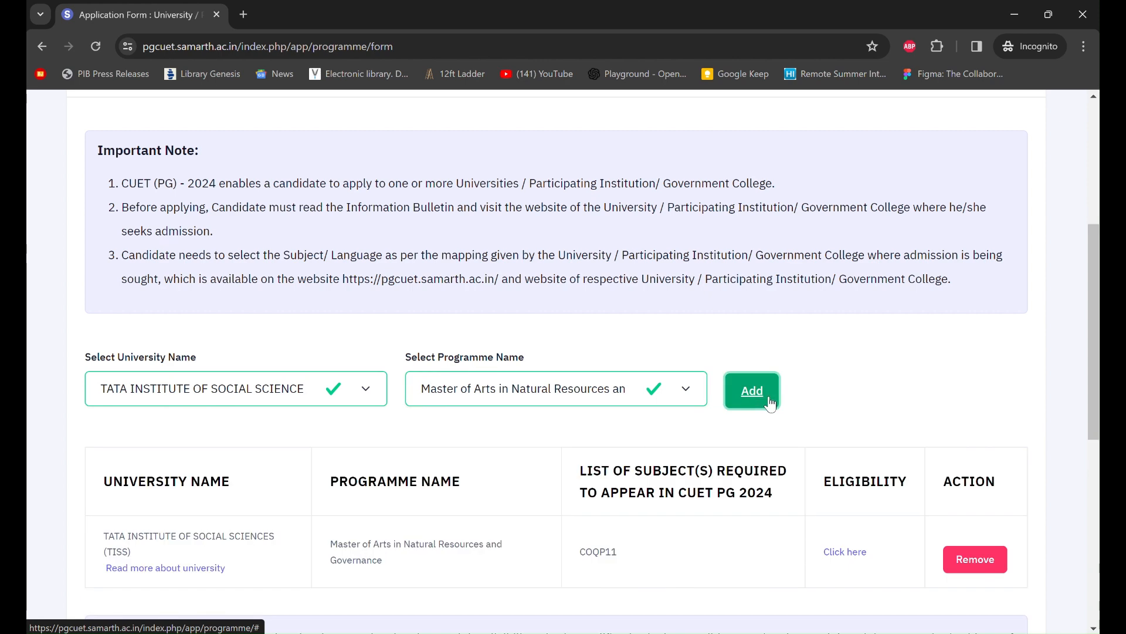
scroll(877, 544, "down", 1)
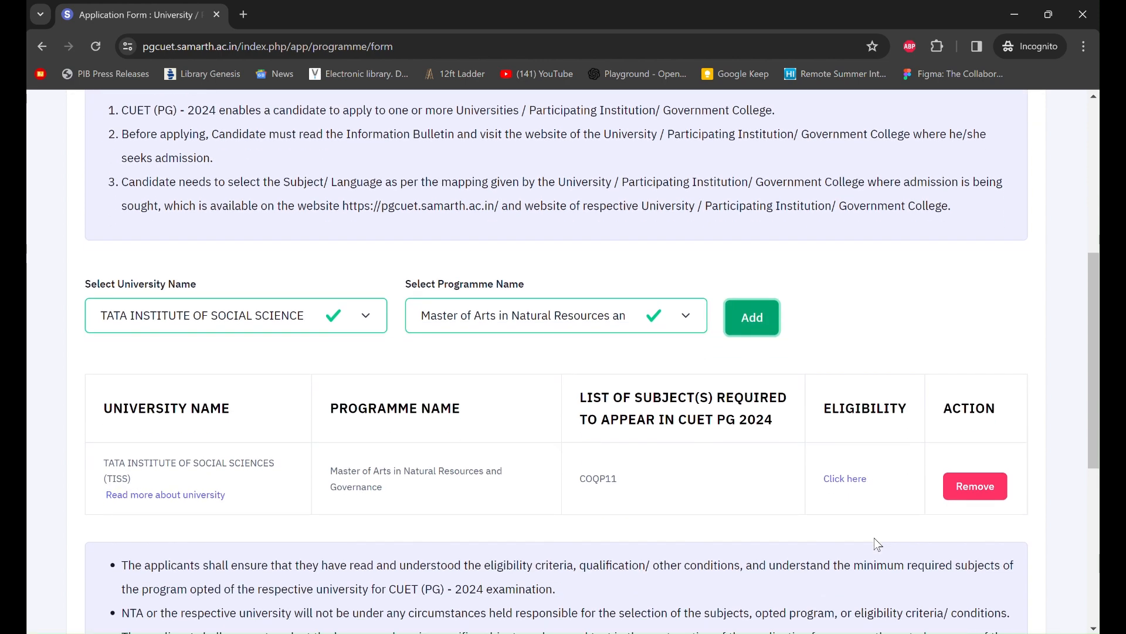
scroll(877, 544, "up", 1)
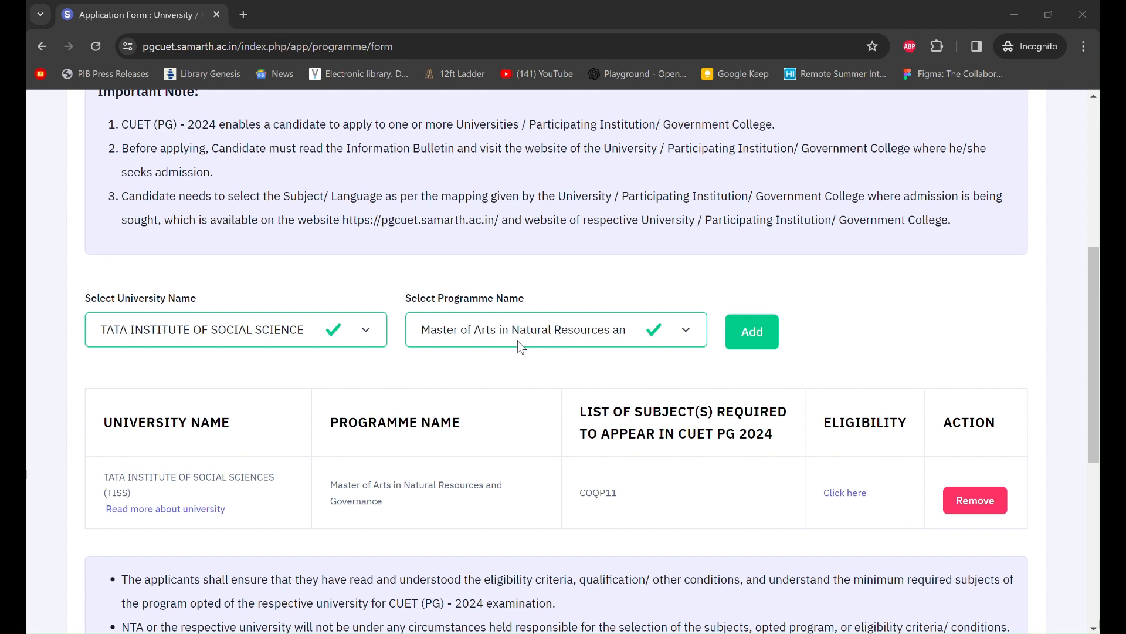
- Dismiss the duplicate-selection error and add Master of Arts in Public Policy and Governance
left_click(730, 341)
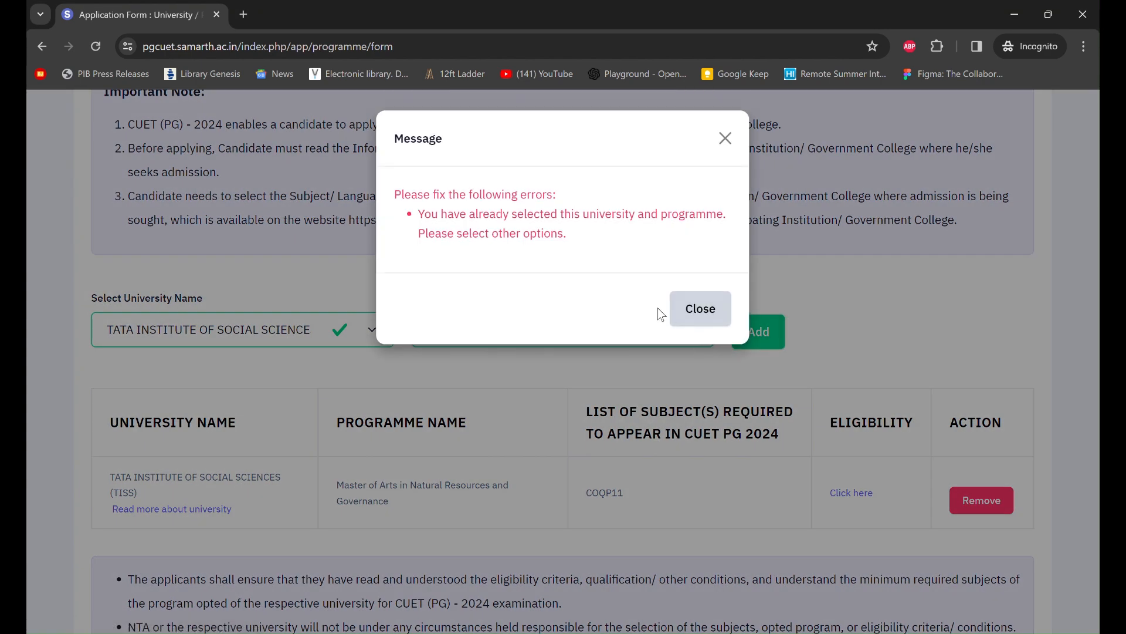
left_click(726, 138)
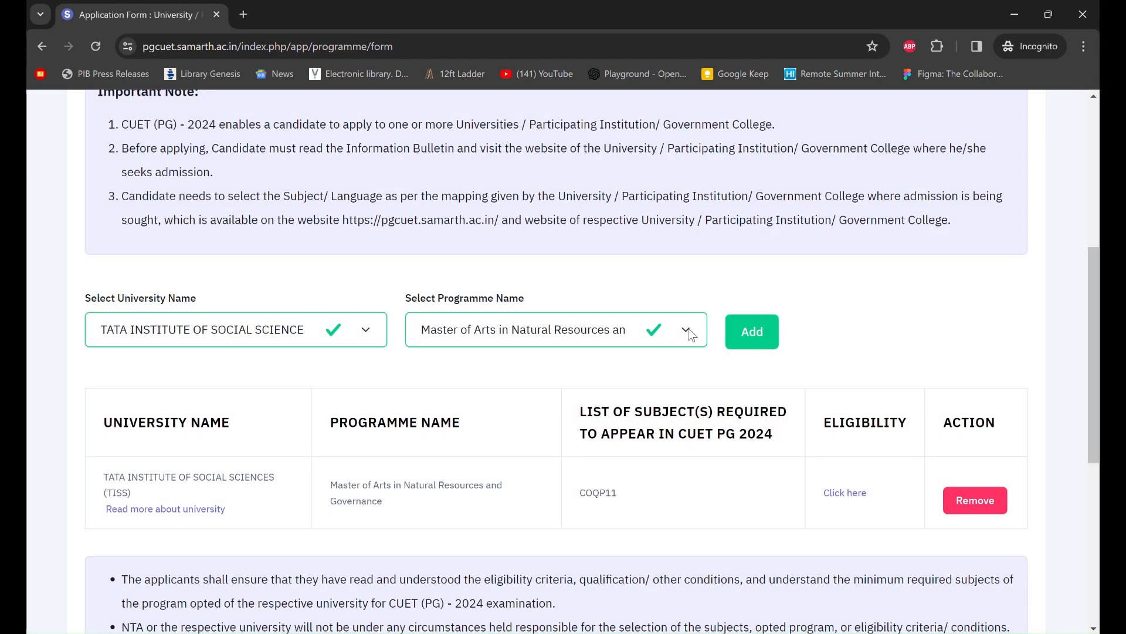
left_click(686, 330)
scroll(635, 252, "down", 2)
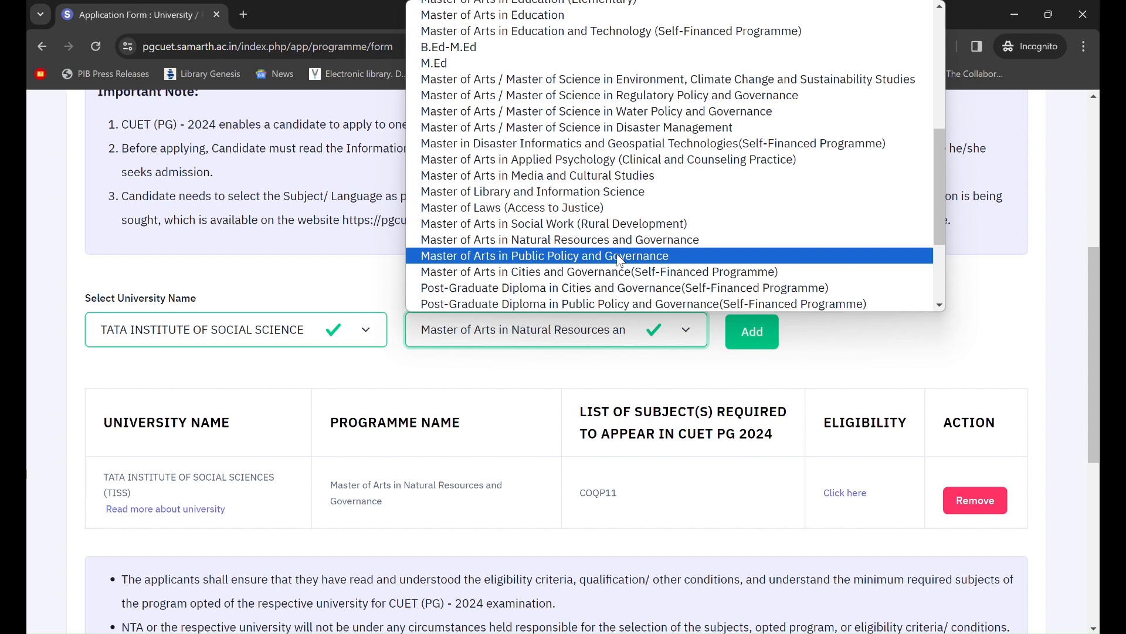
left_click(617, 256)
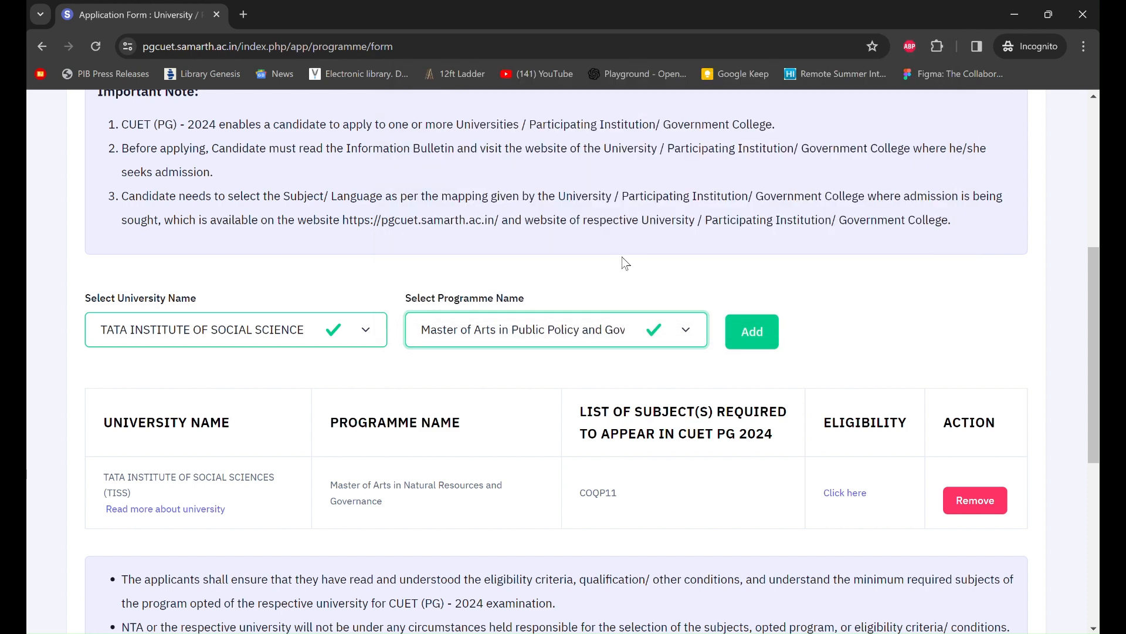
left_click(742, 339)
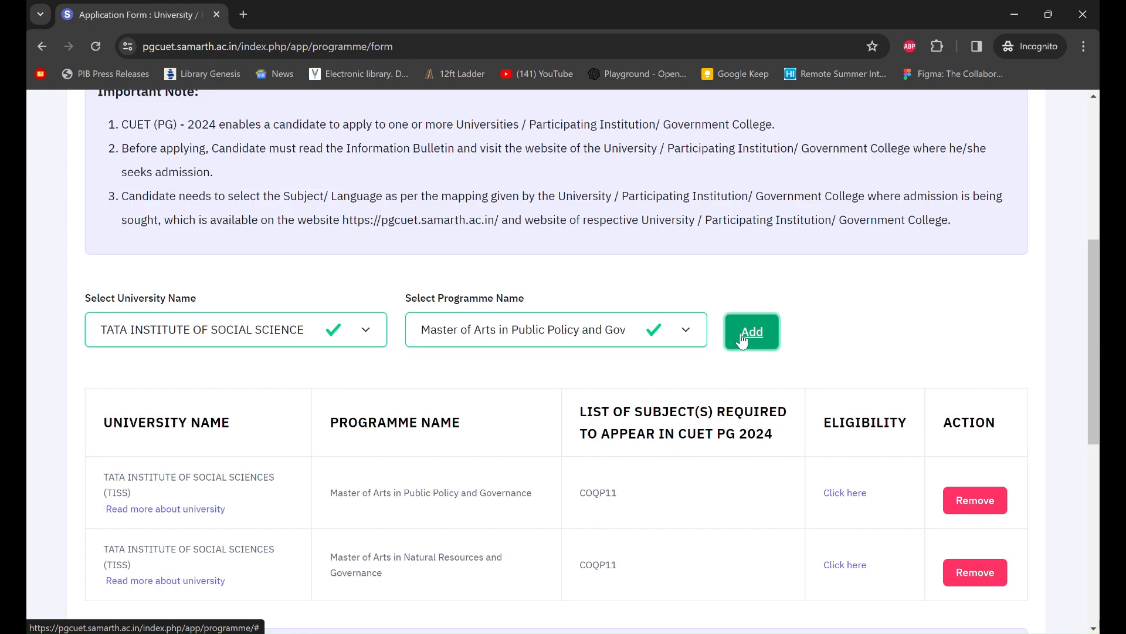
- Add Master of Arts in Cities and Governance to the TISS programmes
left_click(684, 326)
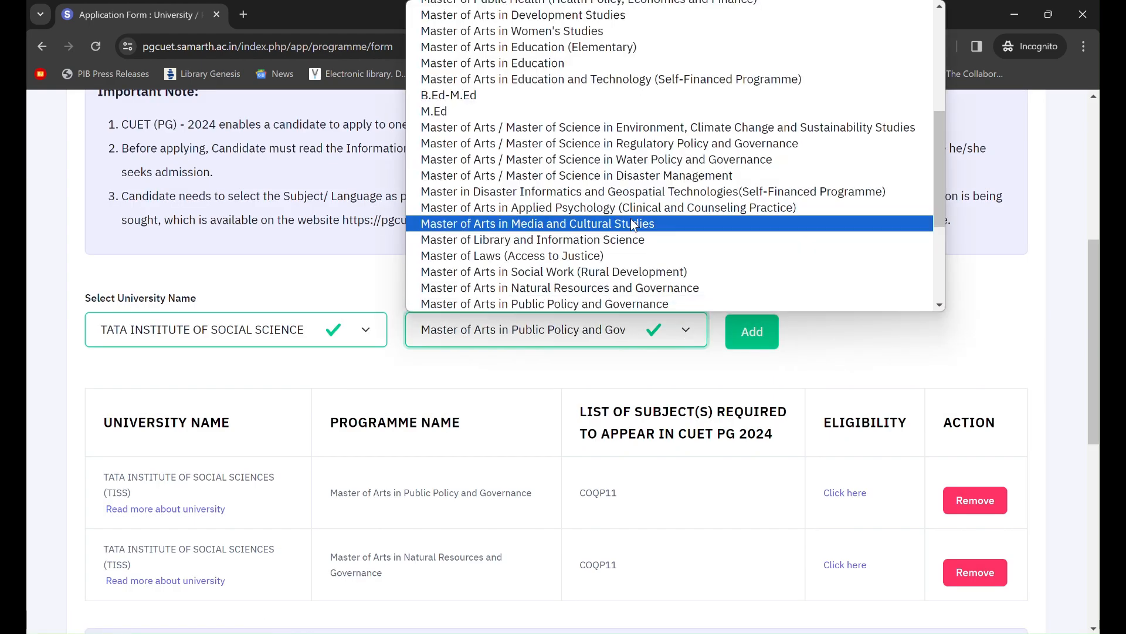
scroll(631, 219, "down", 2)
scroll(632, 218, "down", 2)
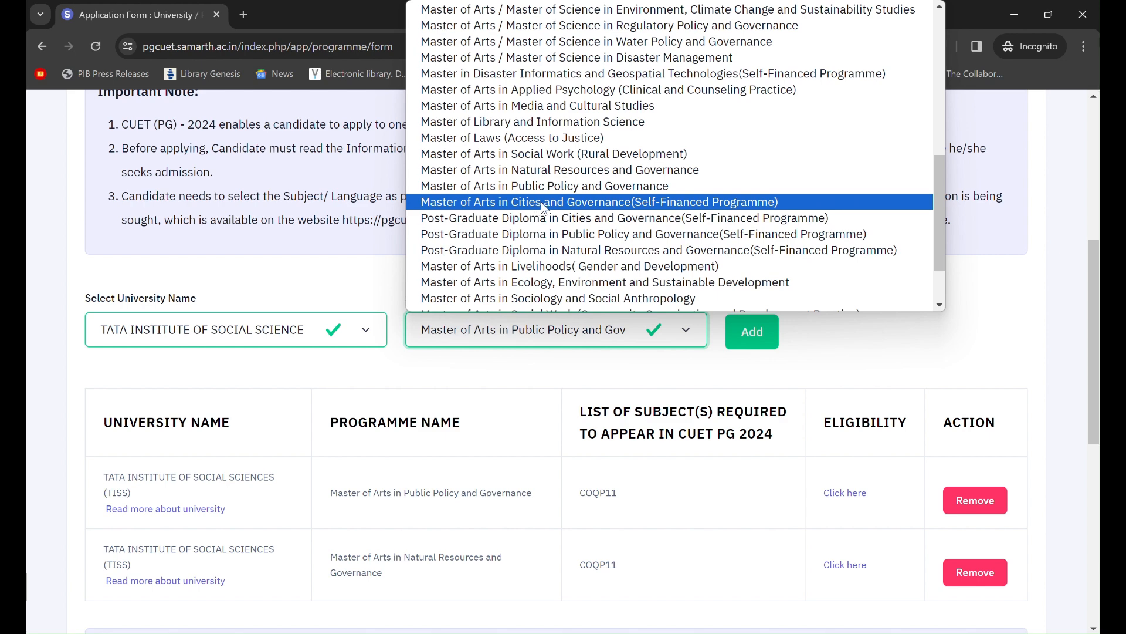
left_click(537, 203)
left_click(734, 322)
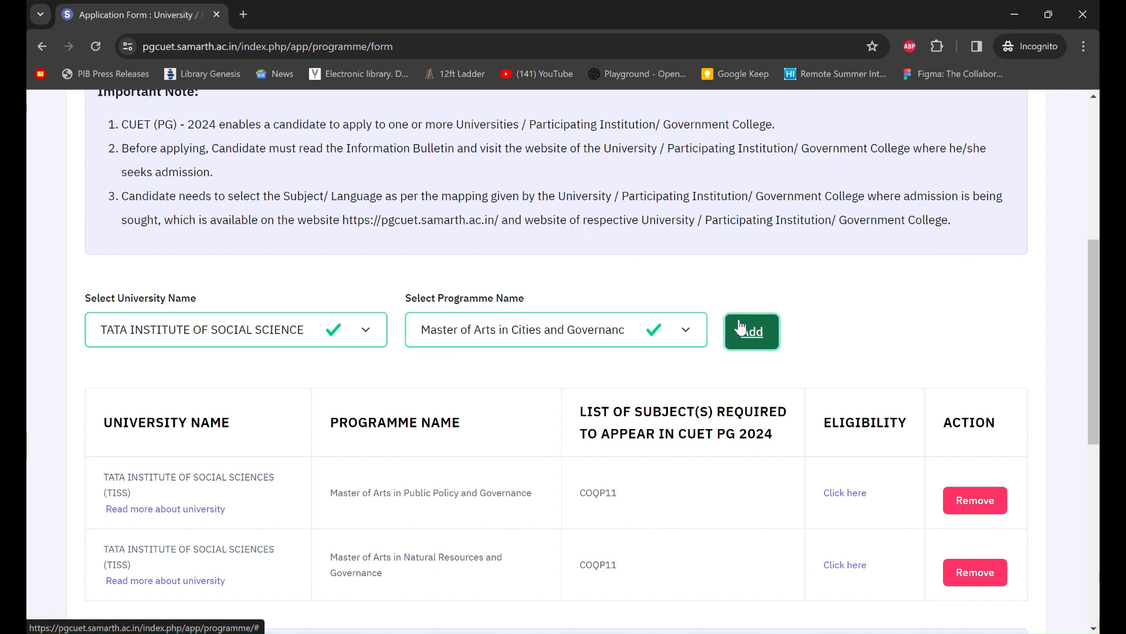
scroll(676, 363, "down", 2)
scroll(677, 364, "down", 1)
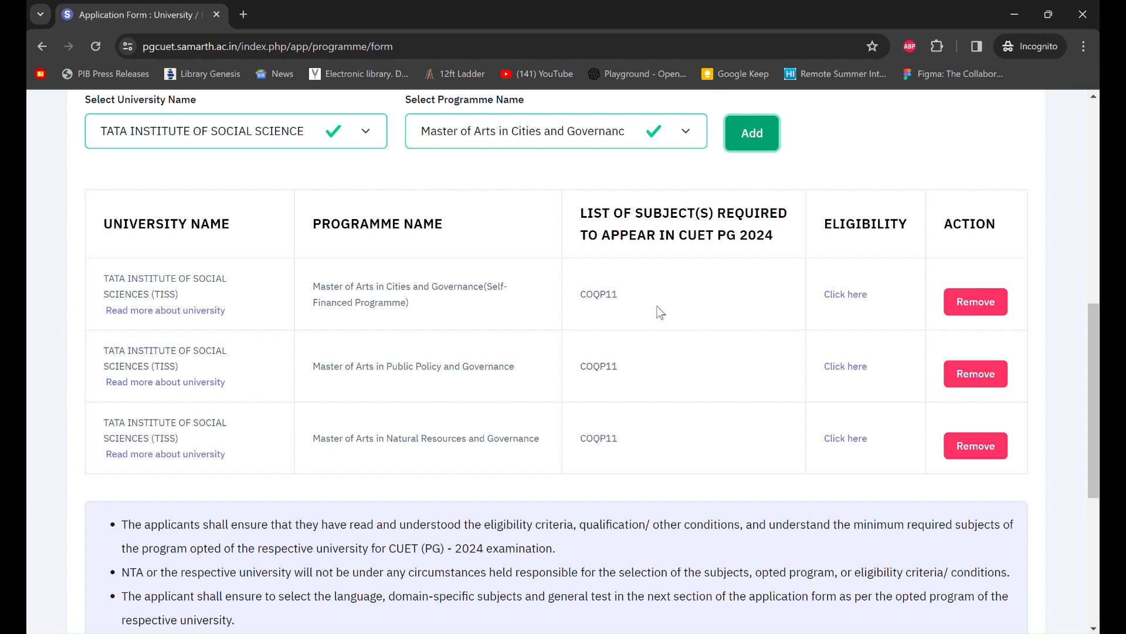
scroll(657, 306, "up", 1)
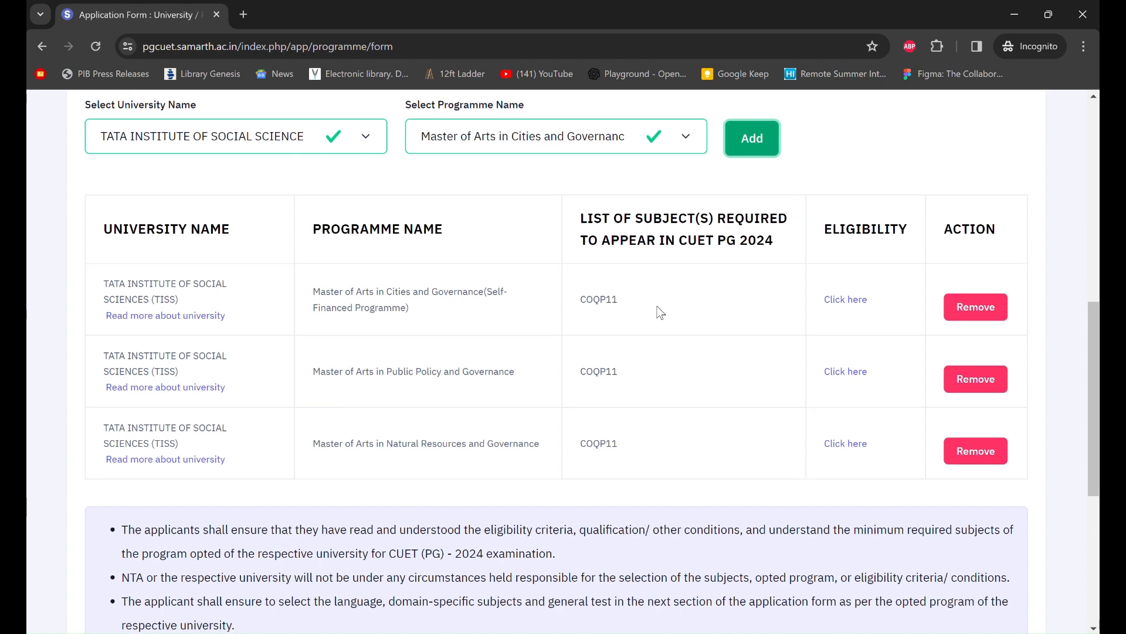
scroll(657, 308, "up", 1)
left_click(372, 209)
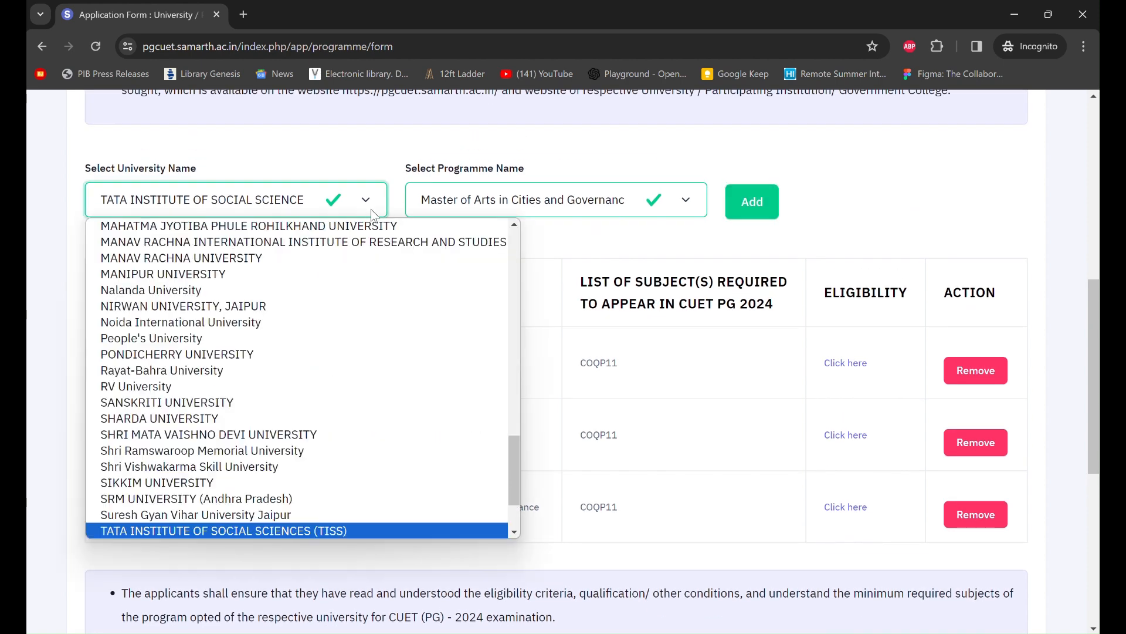
scroll(273, 390, "down", 1)
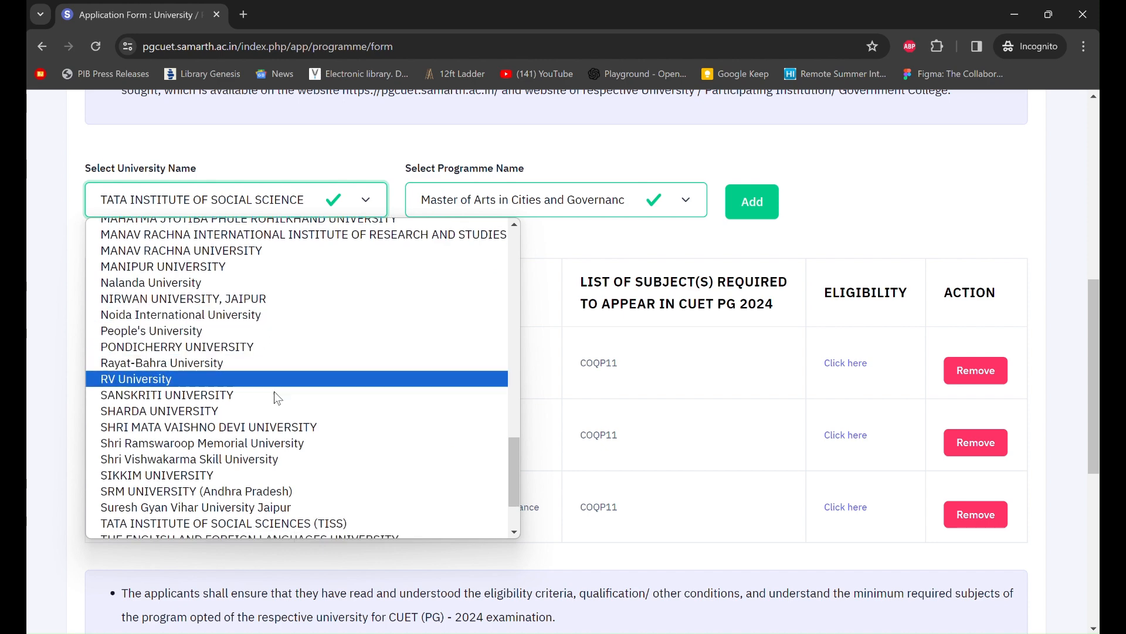
left_click(216, 348)
left_click(610, 203)
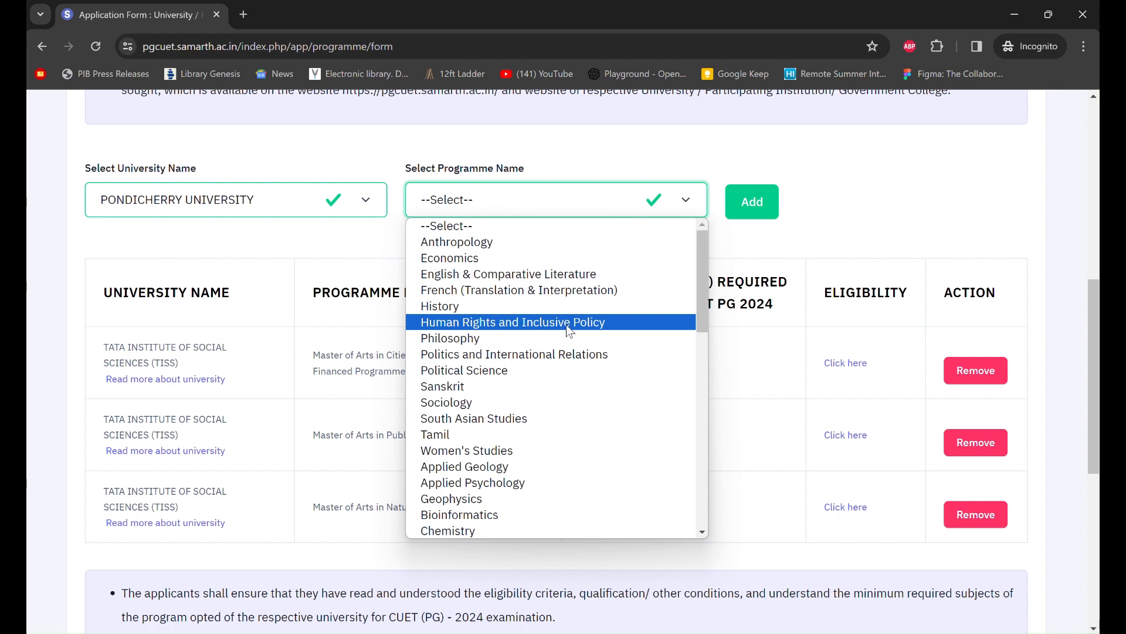
left_click(579, 356)
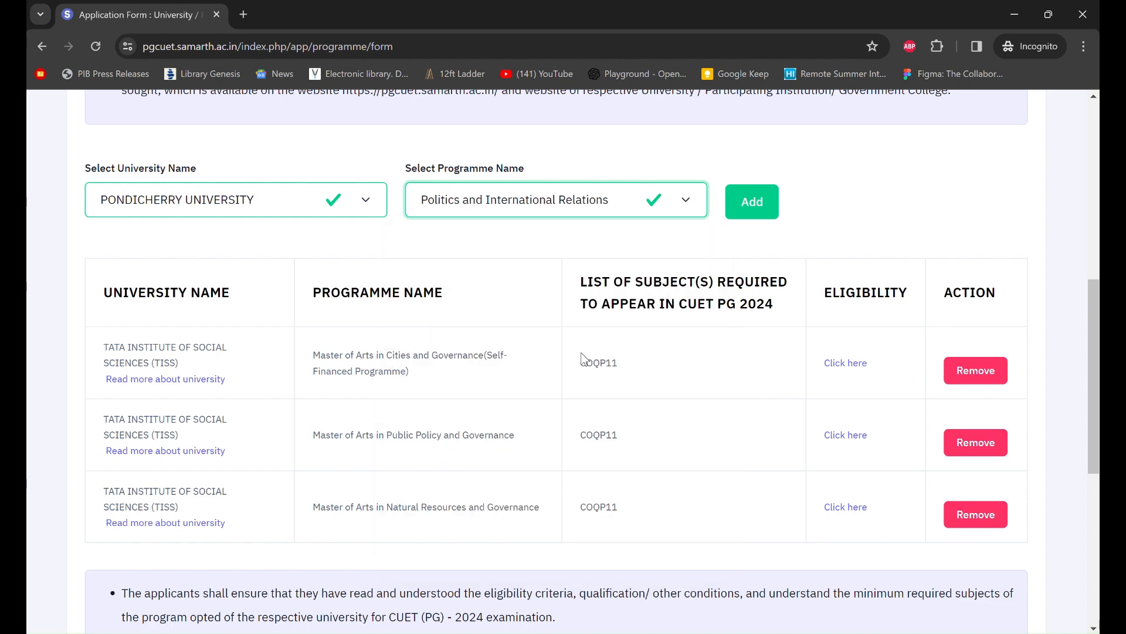
left_click(751, 213)
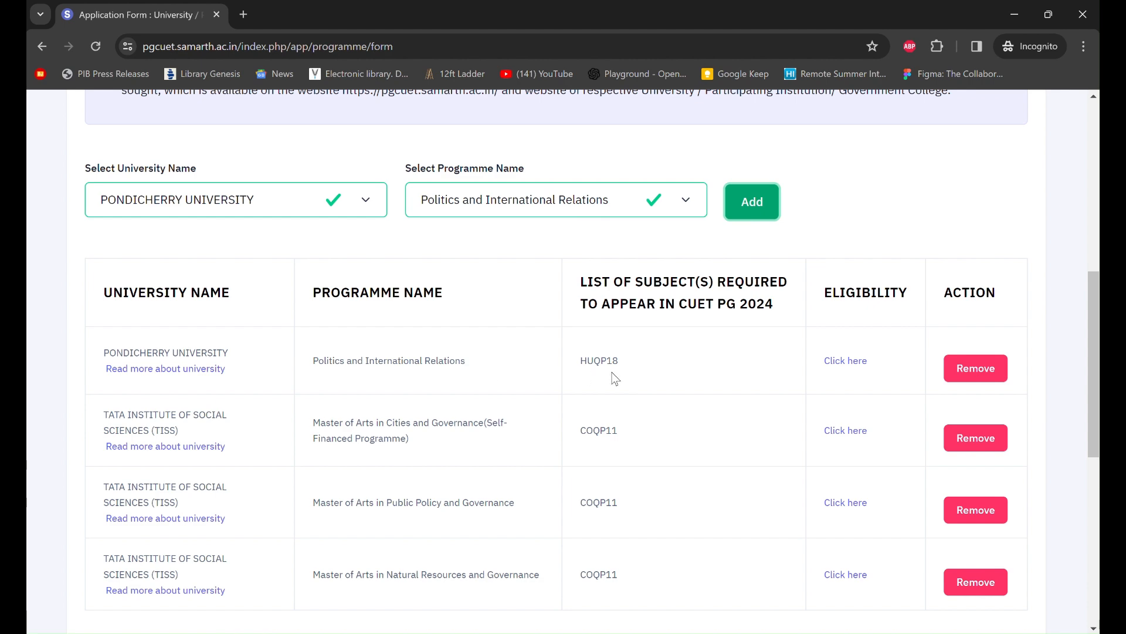
scroll(674, 377, "down", 1)
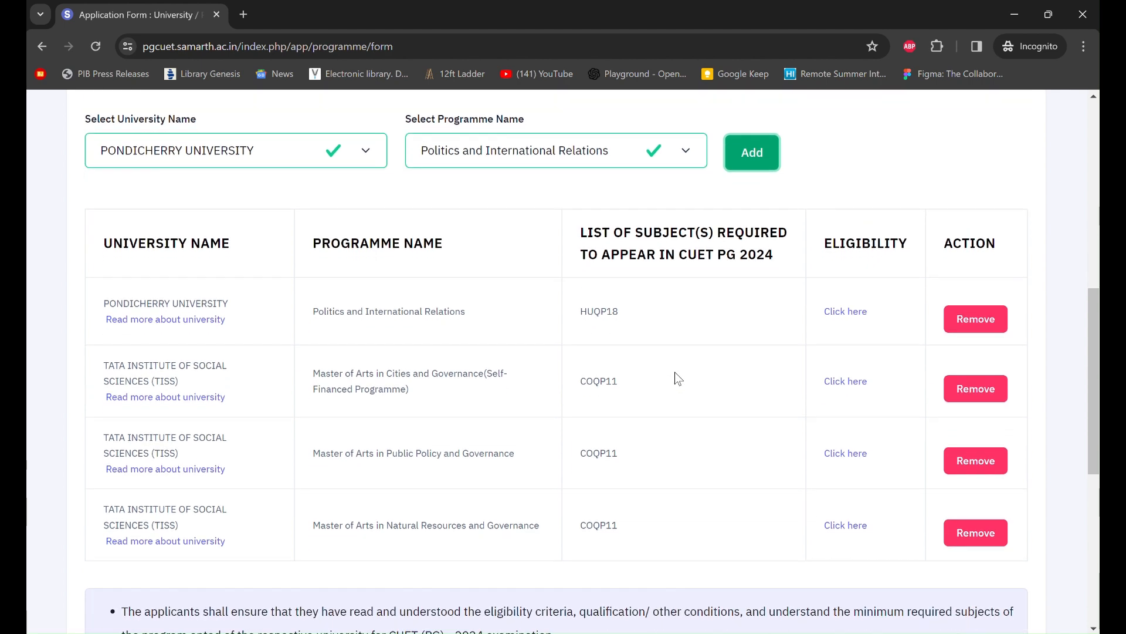
scroll(674, 372, "down", 1)
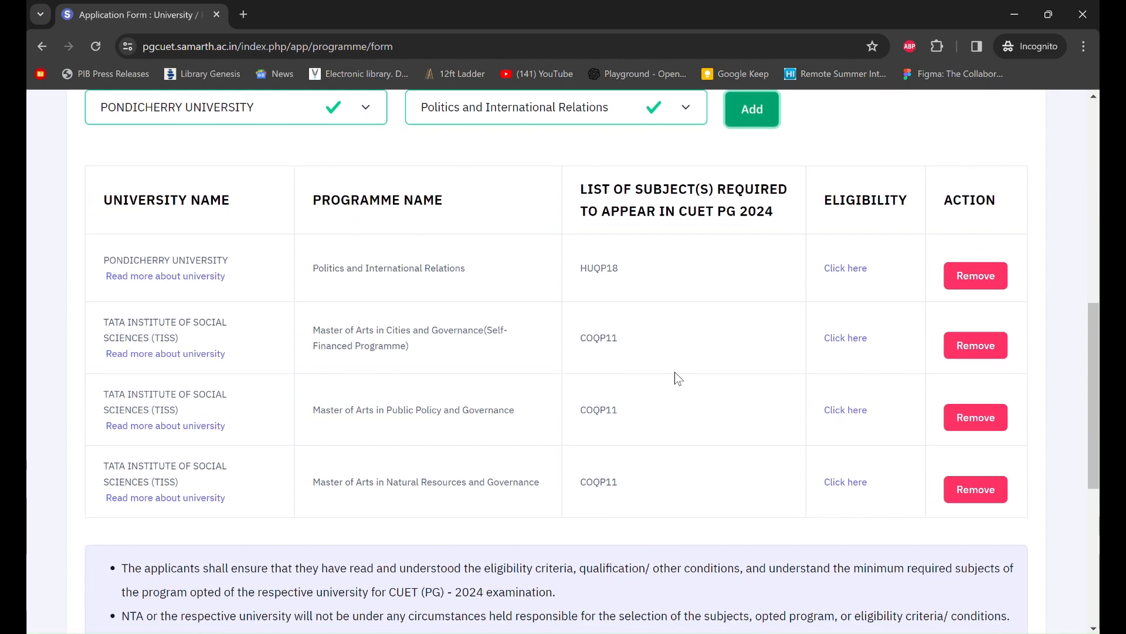
scroll(674, 372, "down", 1)
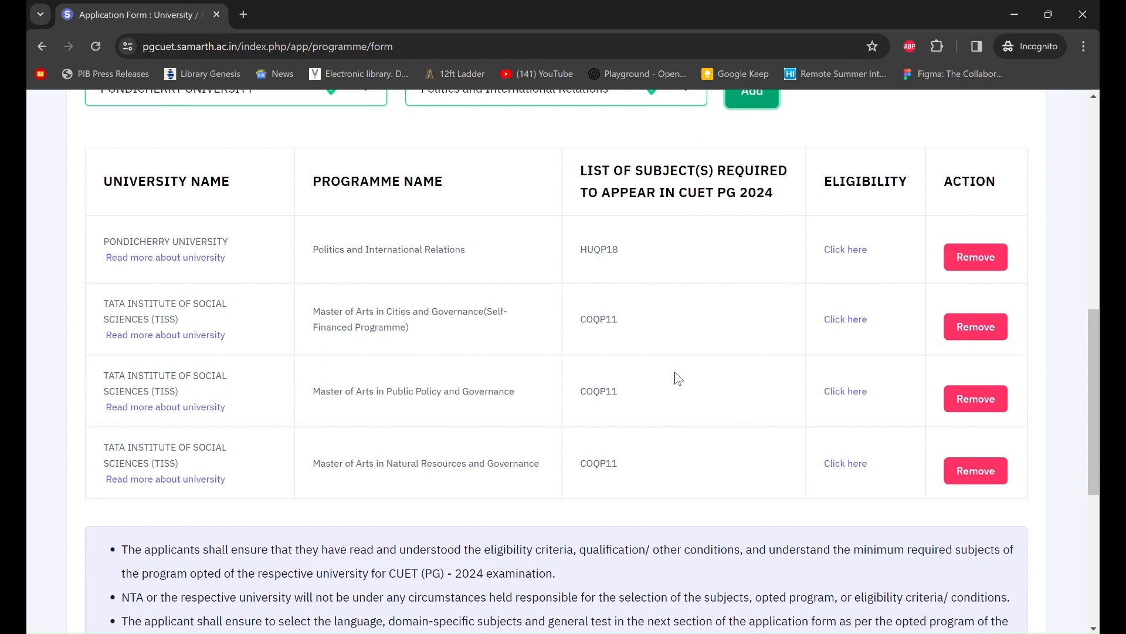
scroll(674, 373, "up", 2)
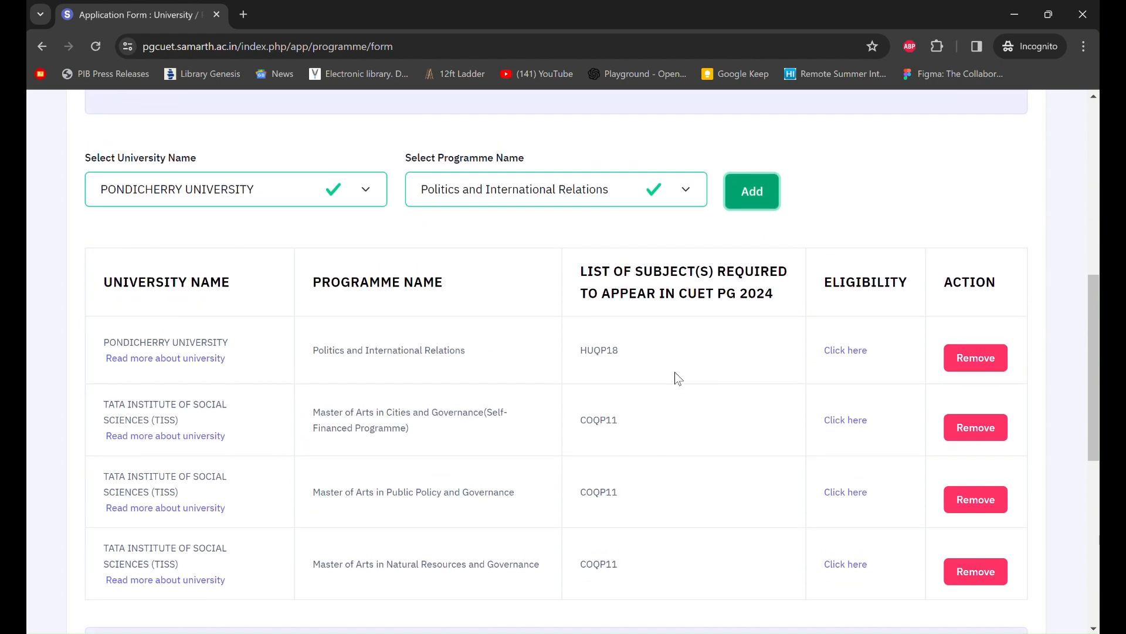
scroll(675, 372, "down", 1)
scroll(674, 372, "down", 1)
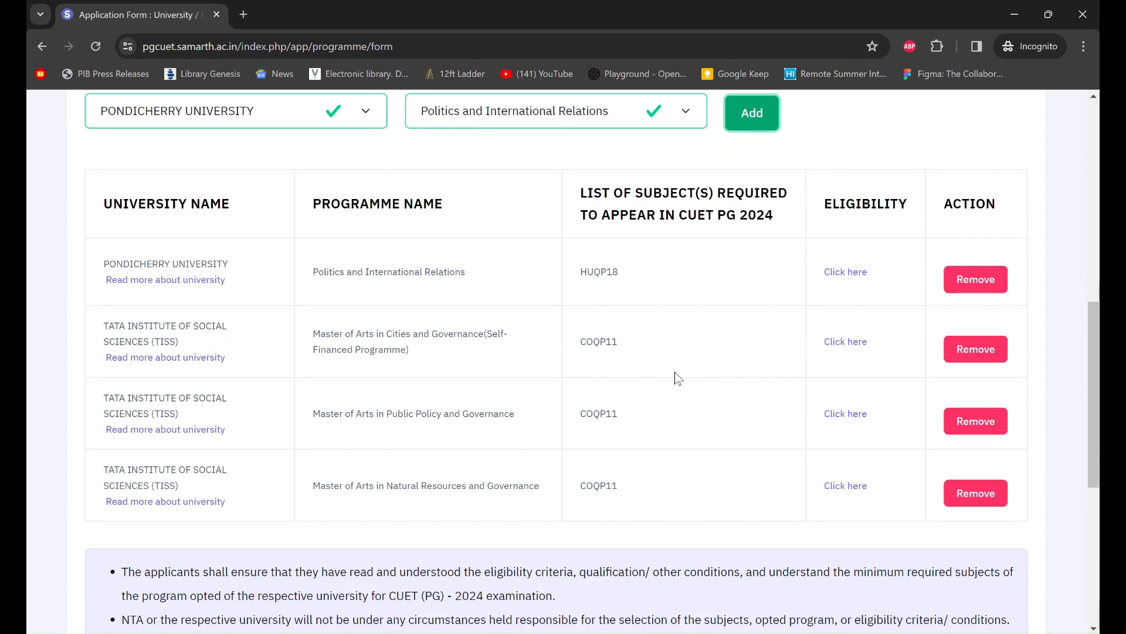
scroll(674, 372, "down", 1)
scroll(674, 372, "up", 1)
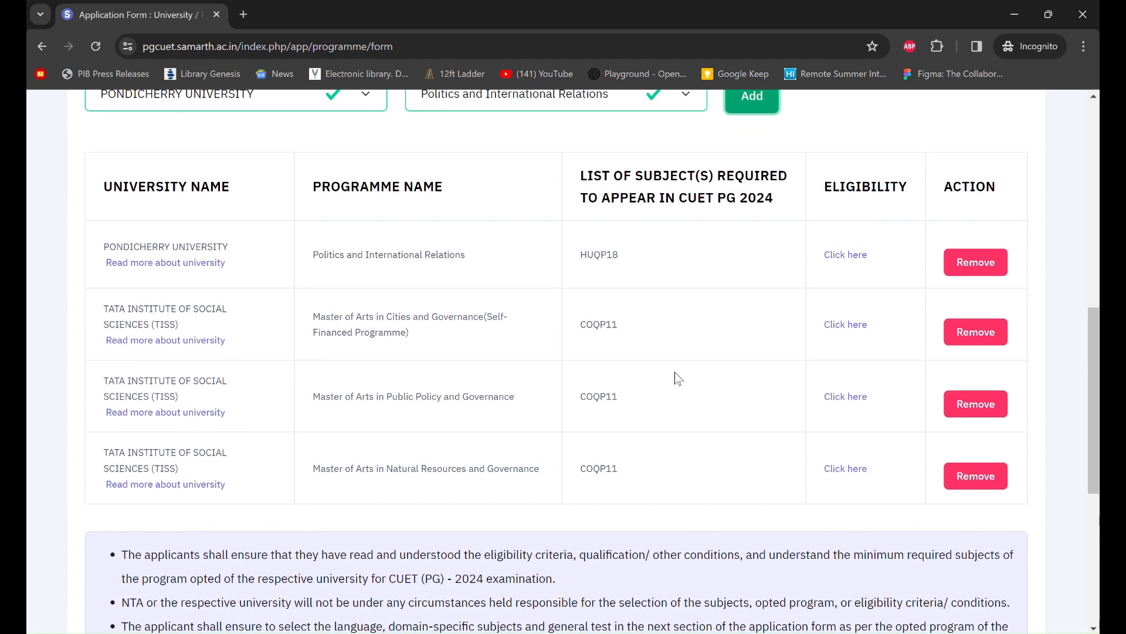
- Remove the Pondicherry University Politics and International Relations row from the programme table
left_click(976, 297)
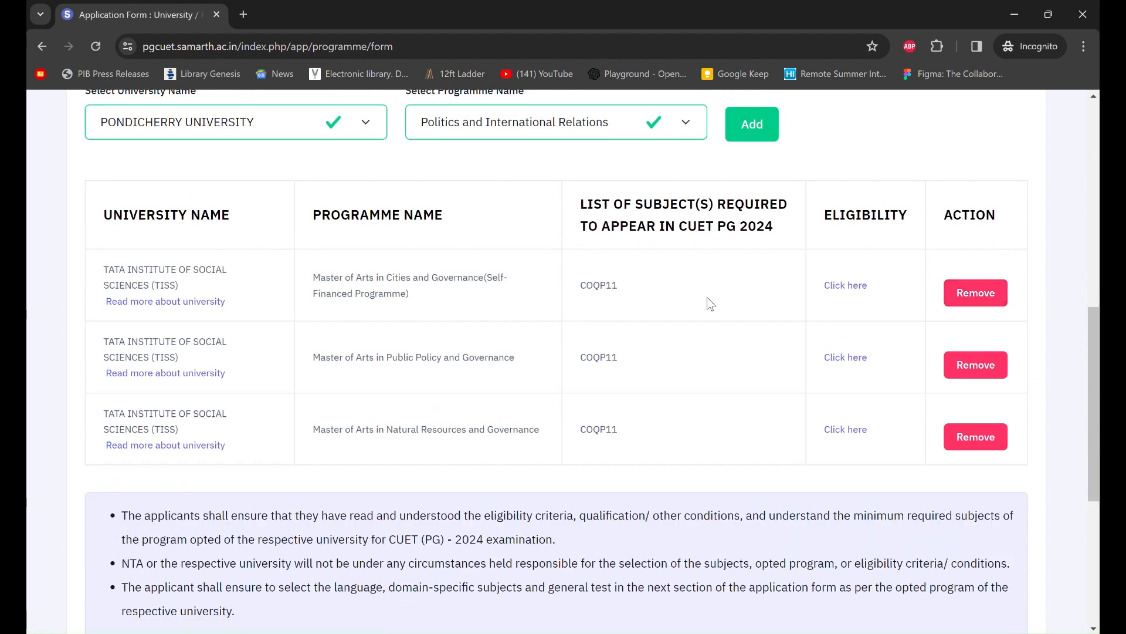
scroll(551, 308, "up", 1)
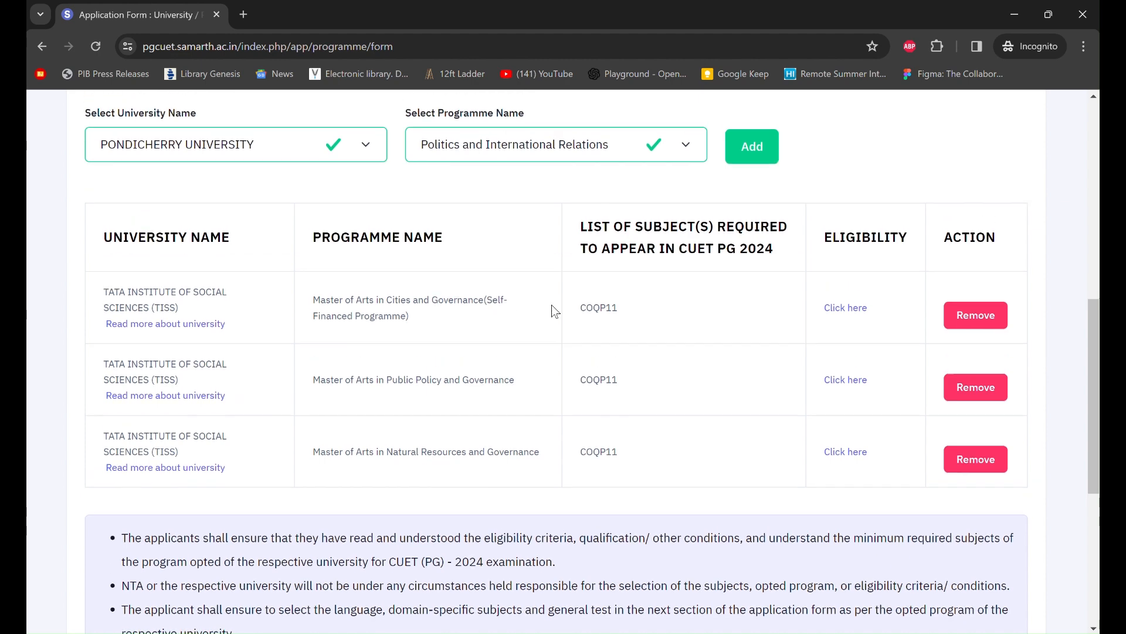
scroll(552, 306, "up", 1)
scroll(548, 306, "down", 2)
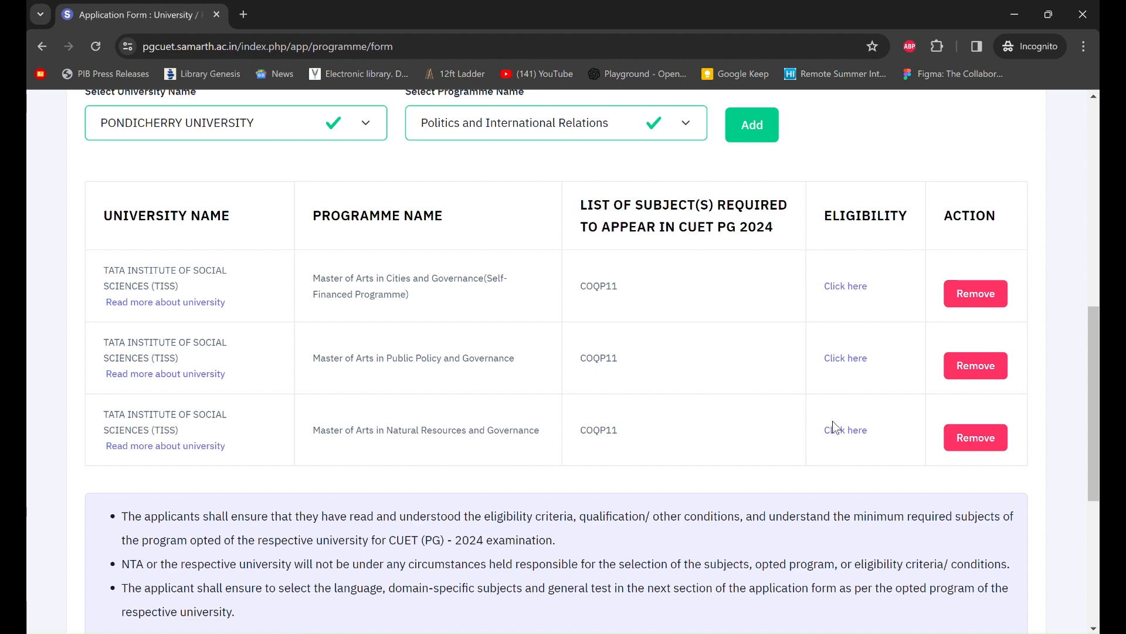
- Open the programme selection preview listing the three TISS programmes with COQP11
scroll(685, 316, "up", 1)
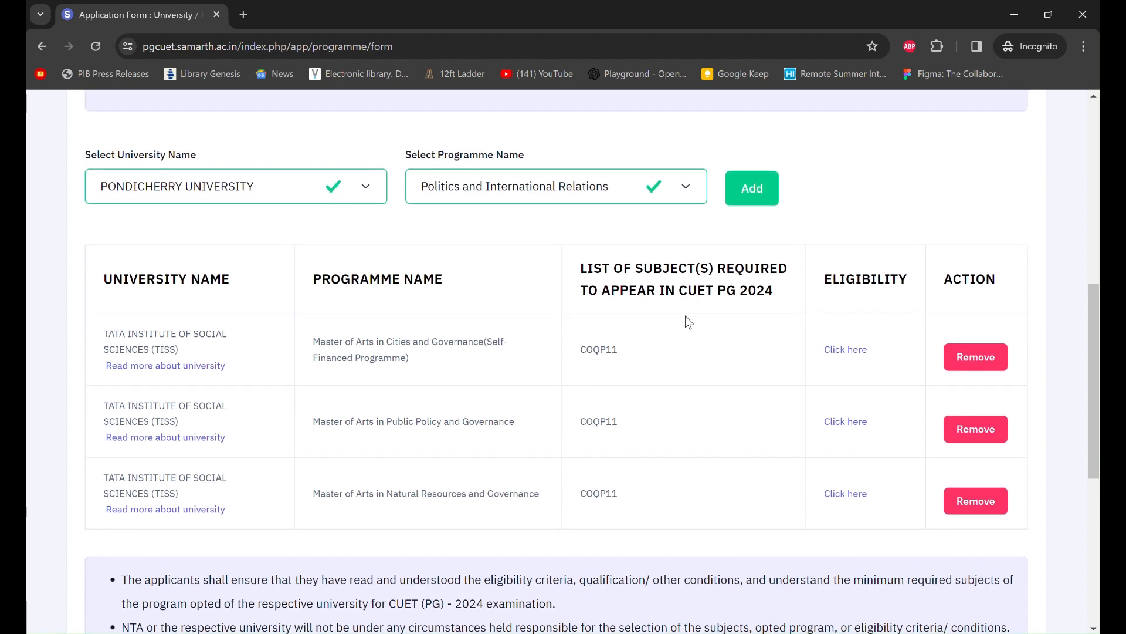
scroll(685, 317, "down", 6)
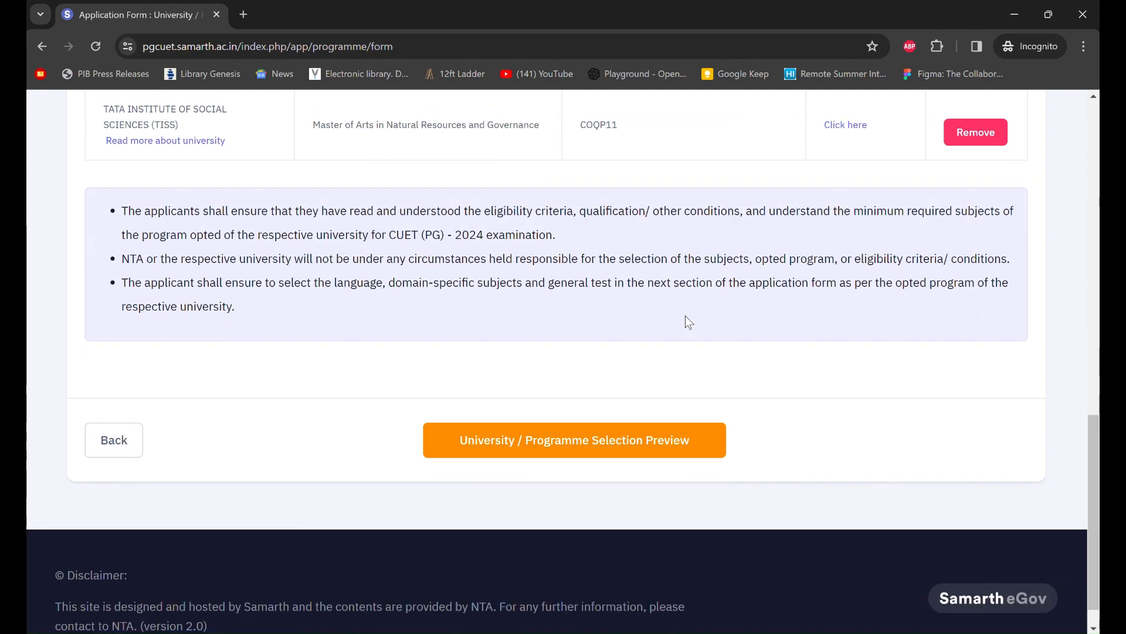
left_click(607, 452)
scroll(660, 457, "down", 10)
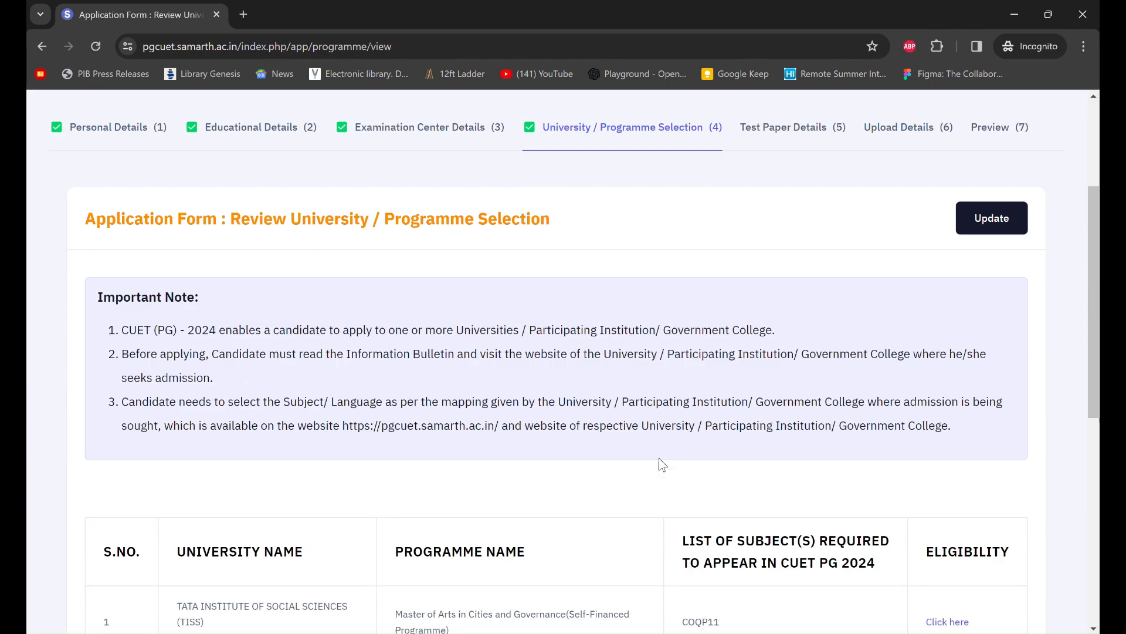
scroll(660, 457, "down", 2)
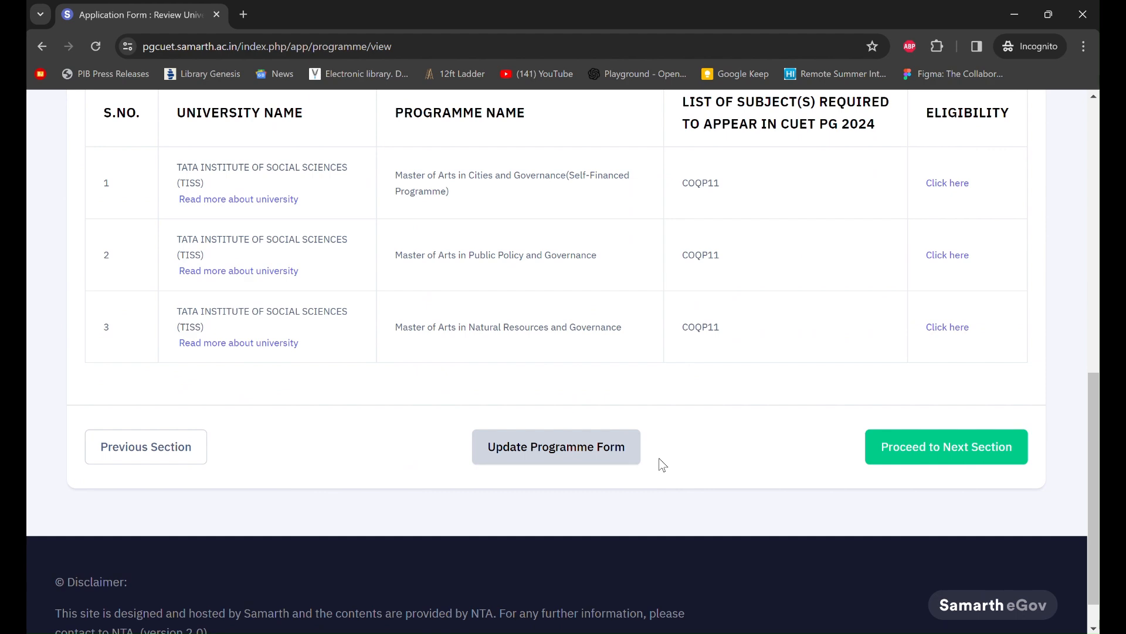
scroll(659, 457, "up", 1)
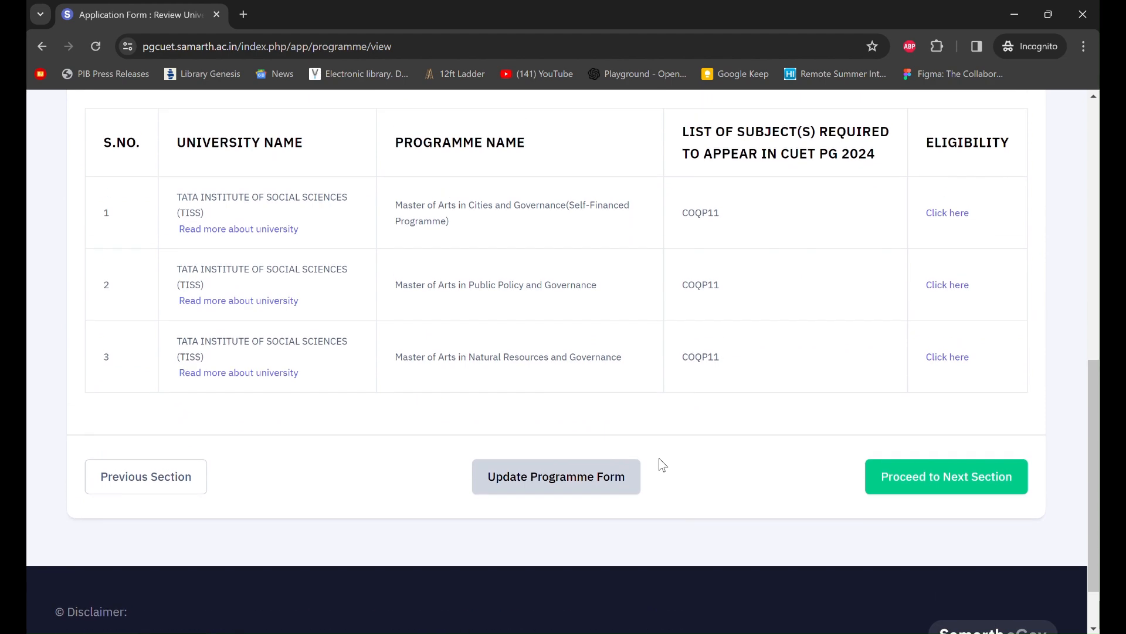
- Proceed to the Test Paper / Subject(s) Selection section and scroll to the subject fields
left_click(933, 490)
scroll(589, 423, "down", 3)
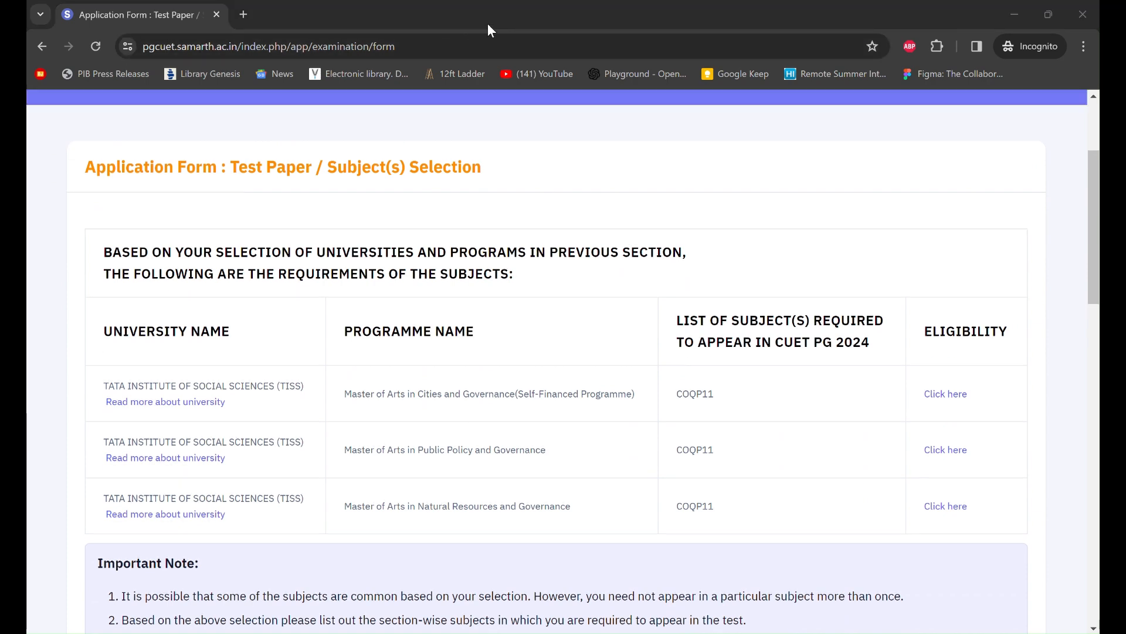
scroll(613, 306, "down", 1)
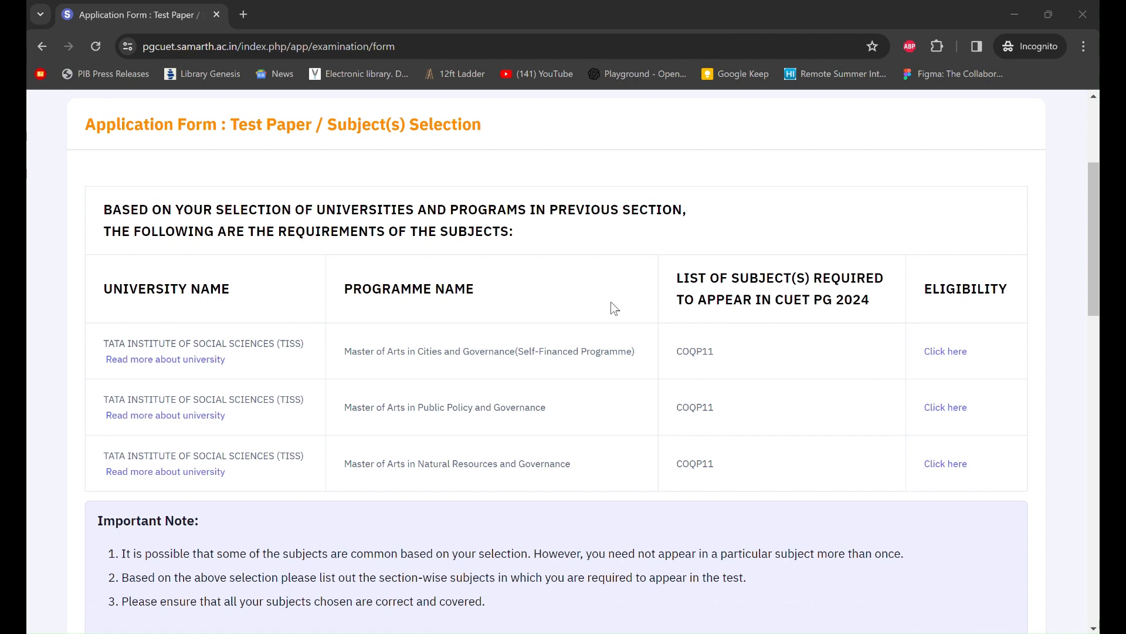
scroll(614, 308, "down", 2)
scroll(615, 308, "down", 1)
scroll(614, 308, "up", 1)
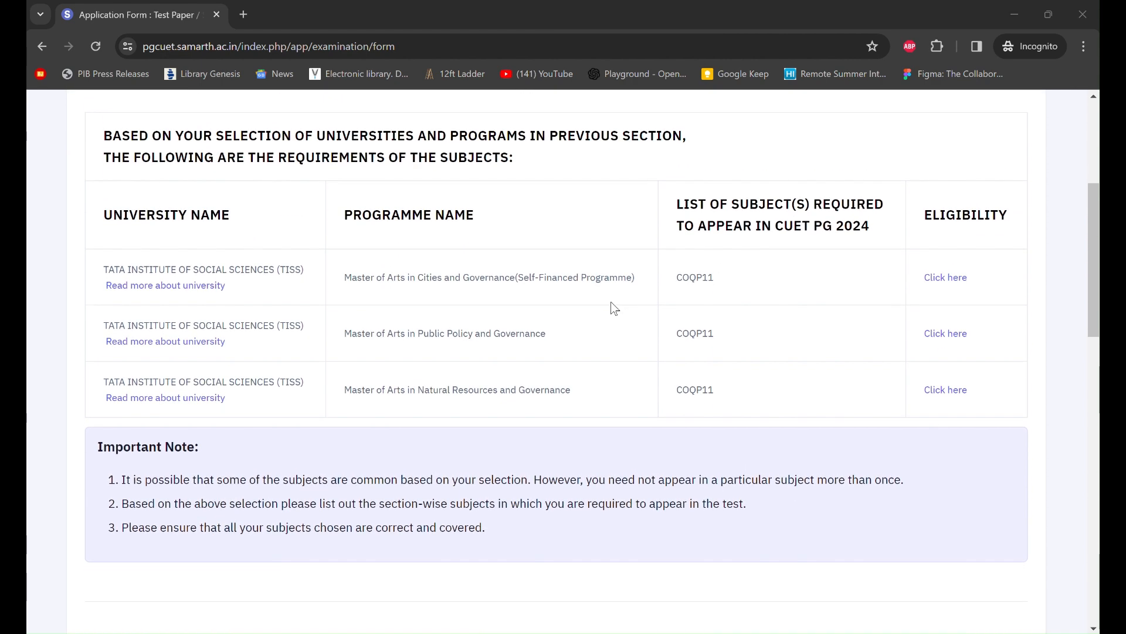
scroll(614, 308, "down", 2)
scroll(614, 308, "down", 3)
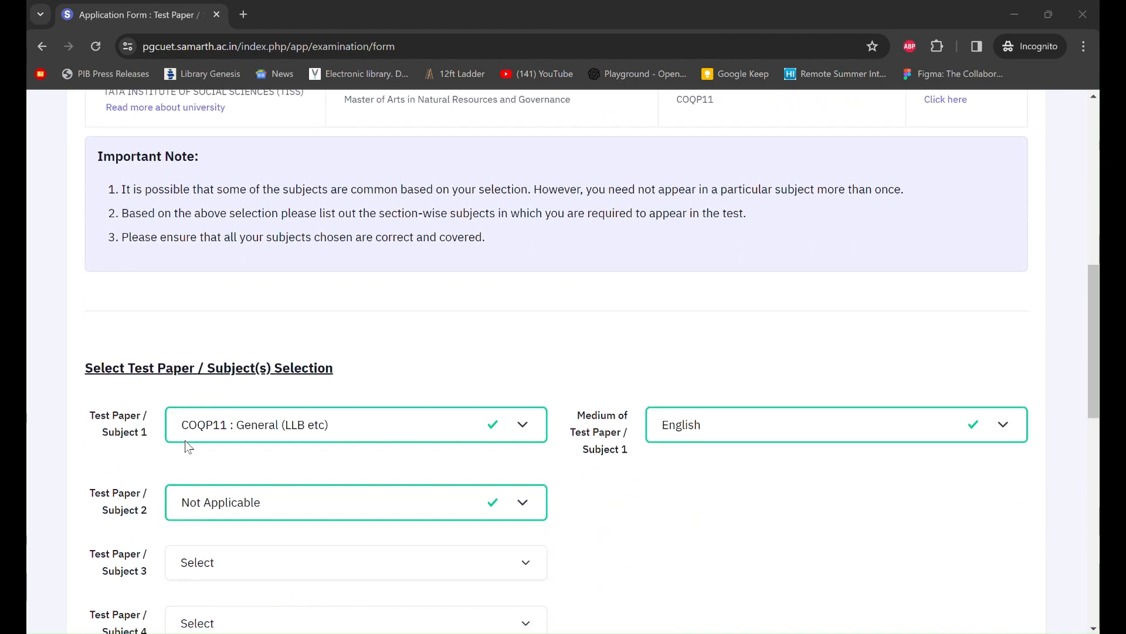
scroll(188, 447, "down", 2)
scroll(188, 447, "down", 1)
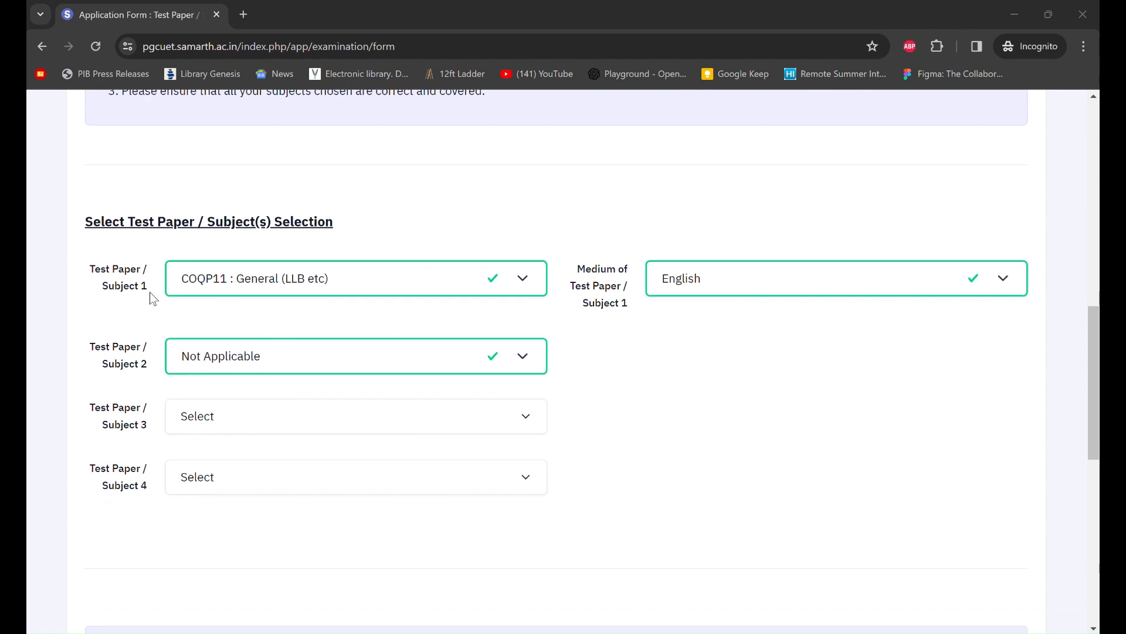
scroll(208, 297, "up", 1)
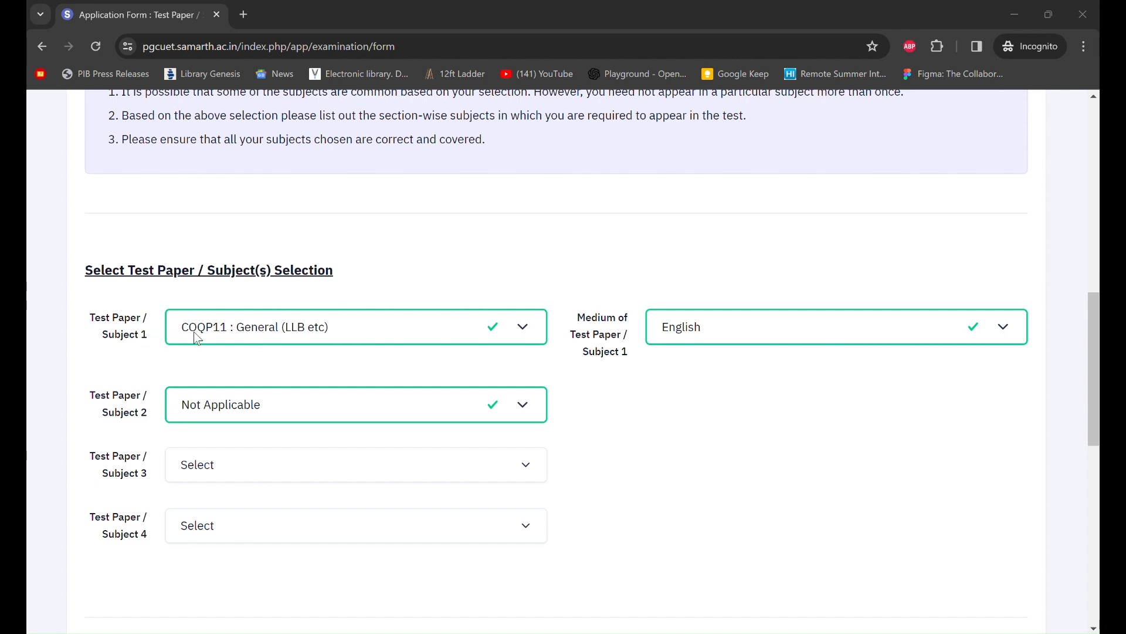
- Keep COQP11 : General (LLB etc) as Test Paper / Subject 1
left_click(345, 340)
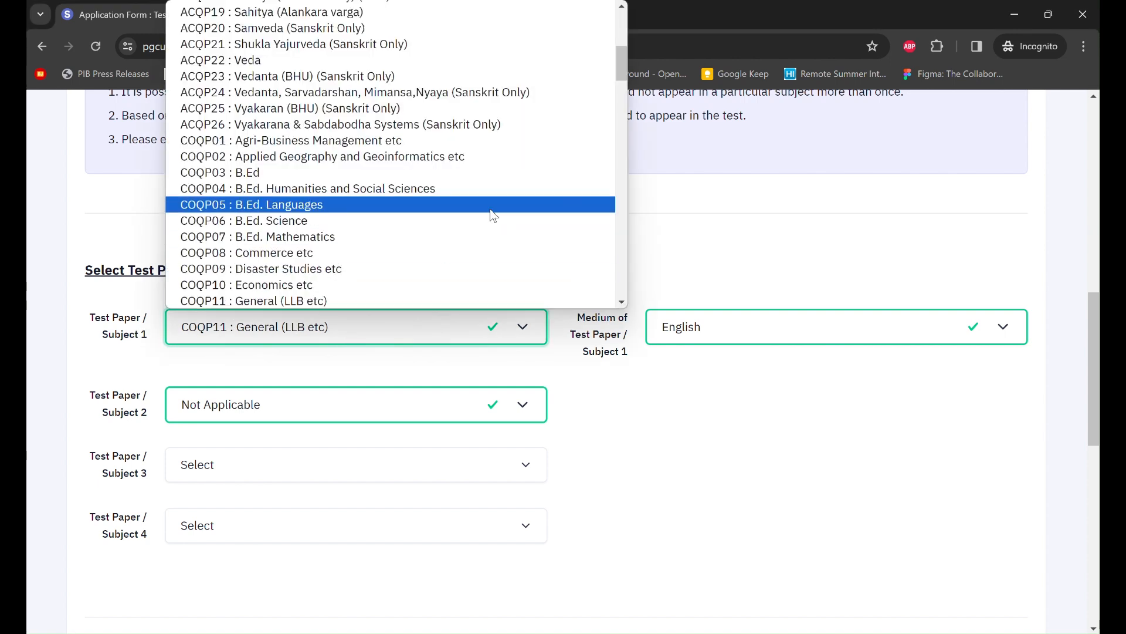
left_click(493, 301)
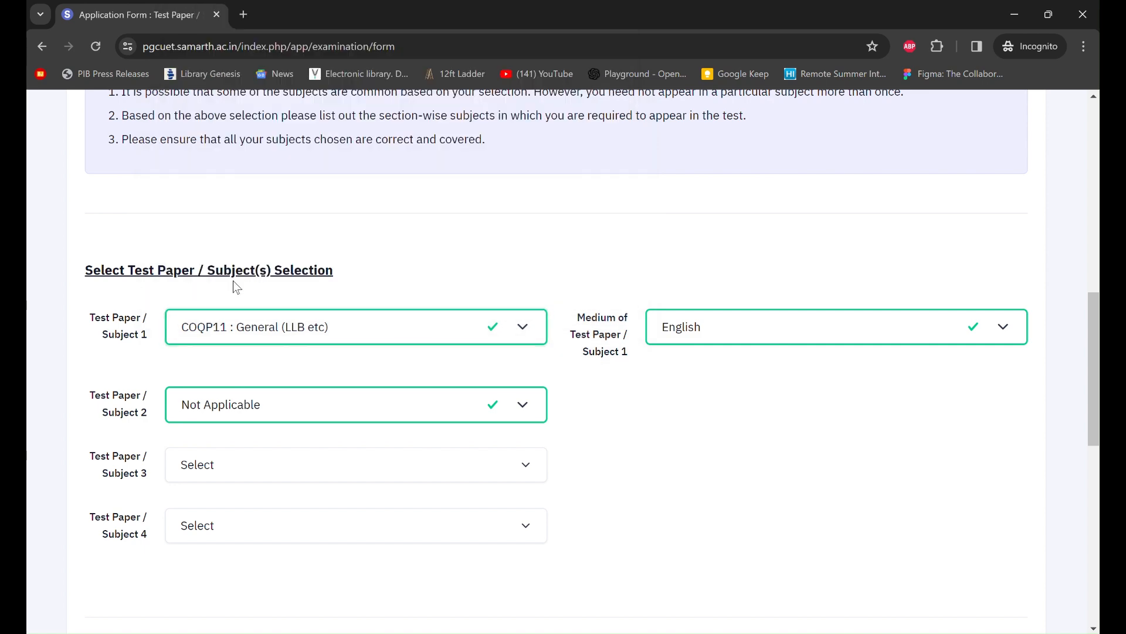
scroll(563, 262, "up", 4)
scroll(562, 263, "up", 2)
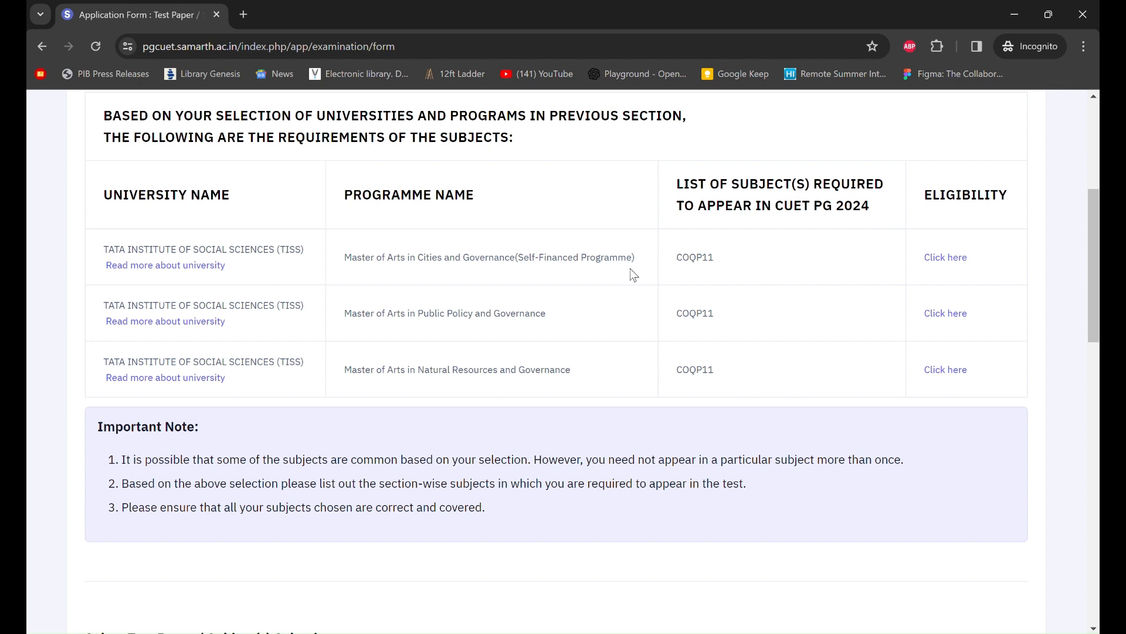
- Keep COQP11 as Test Paper / Subject 1 with English as its medium
scroll(747, 284, "down", 5)
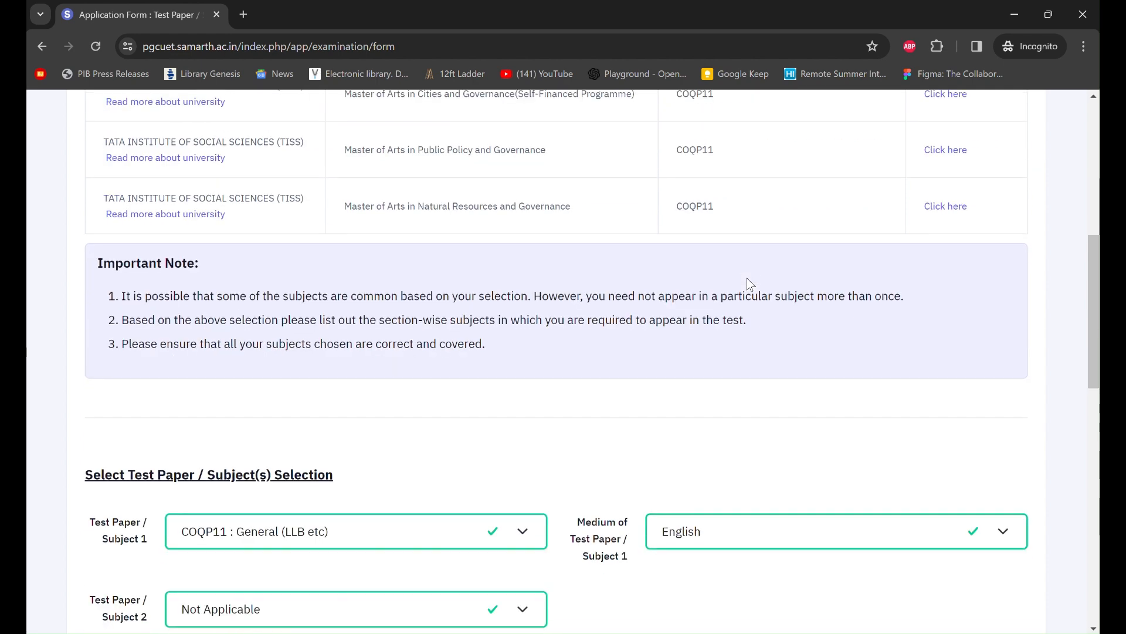
left_click(535, 405)
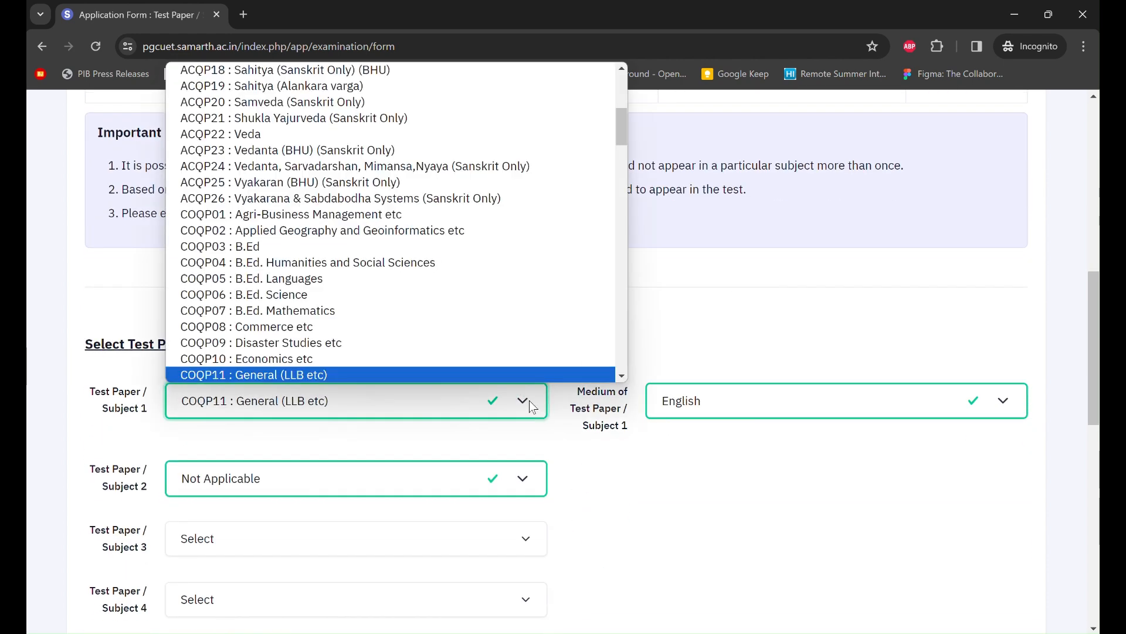
left_click(343, 375)
left_click(737, 405)
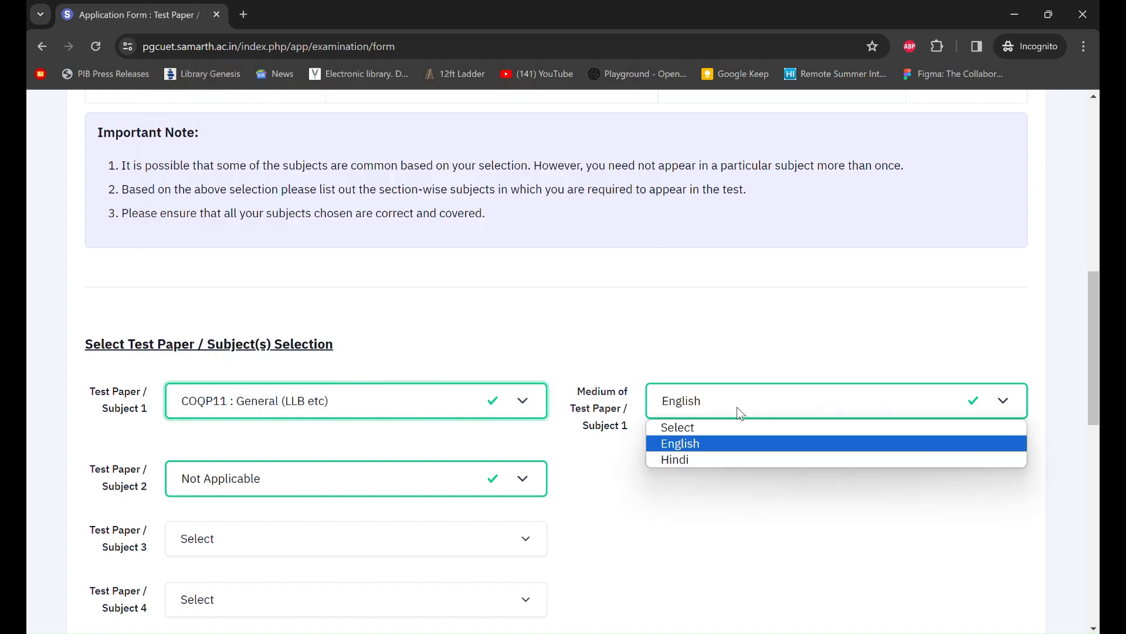
left_click(749, 447)
scroll(749, 448, "down", 1)
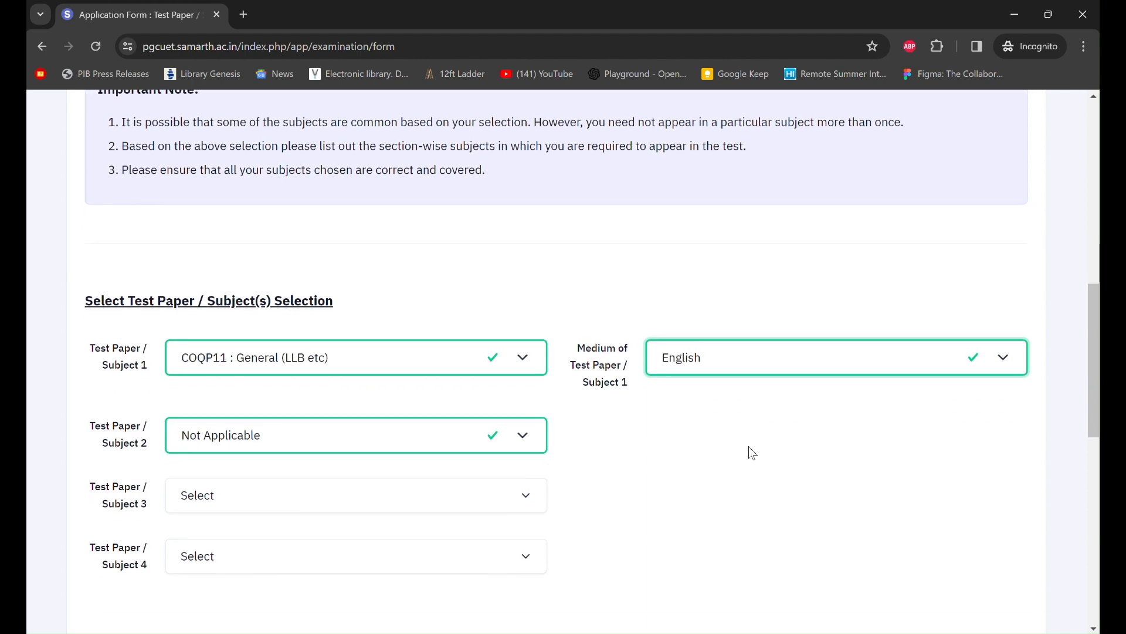
scroll(749, 448, "up", 7)
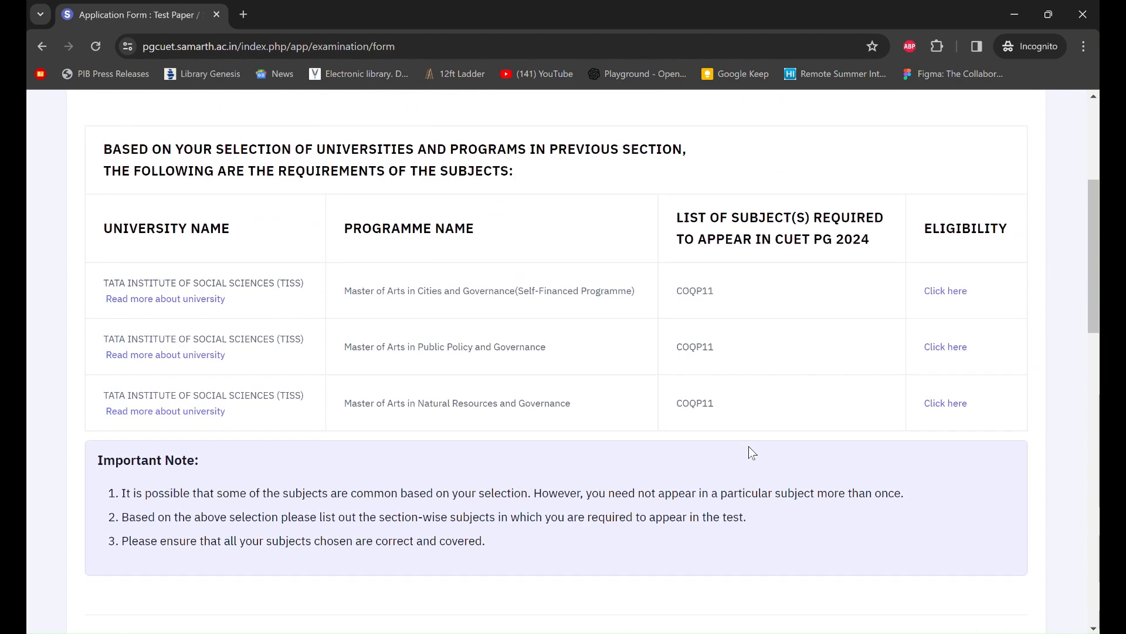
scroll(748, 445, "down", 6)
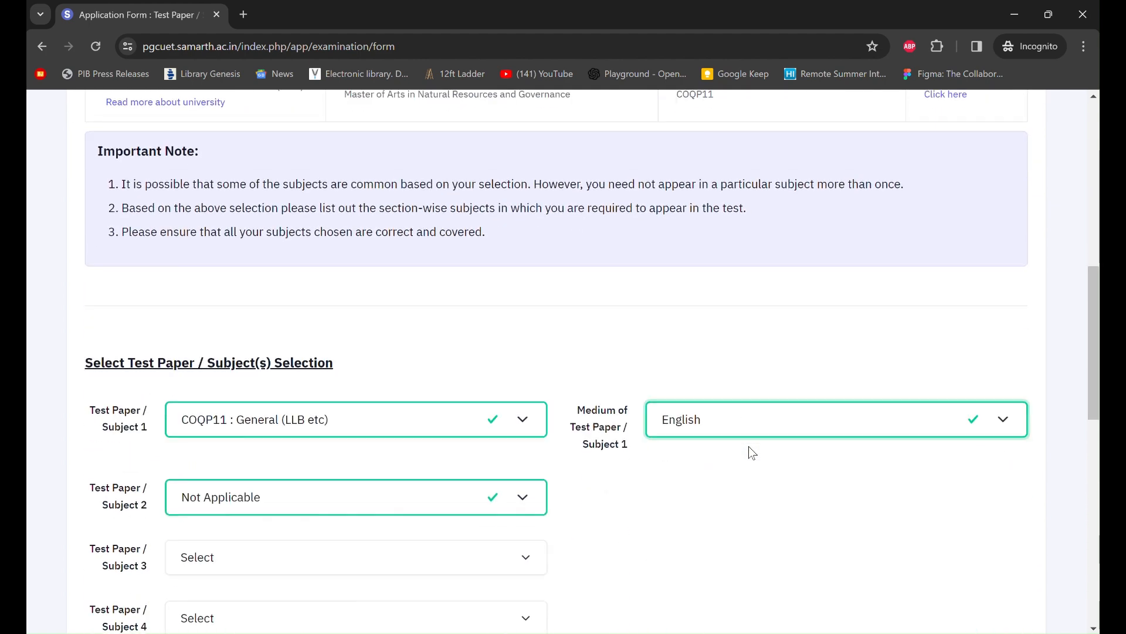
scroll(695, 463, "up", 5)
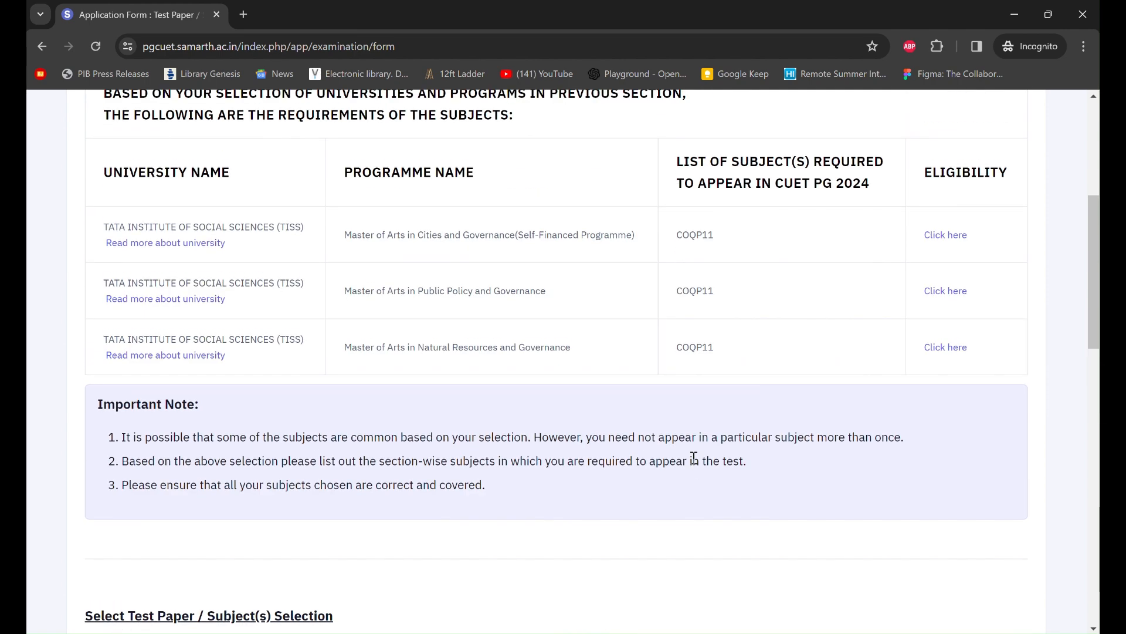
scroll(696, 464, "down", 1)
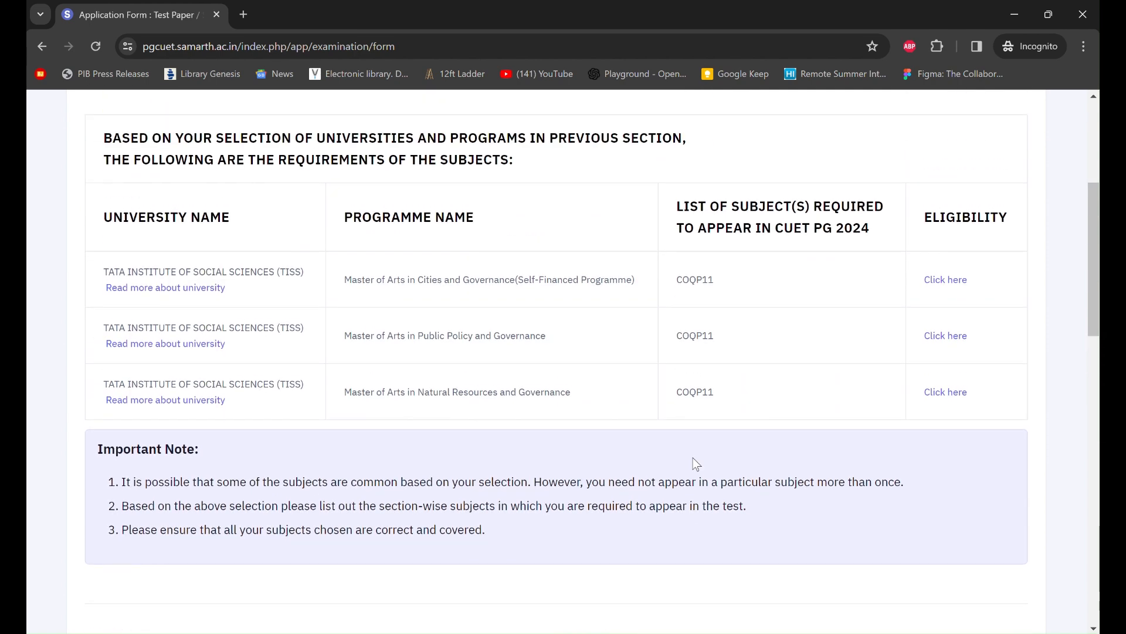
scroll(695, 464, "down", 1)
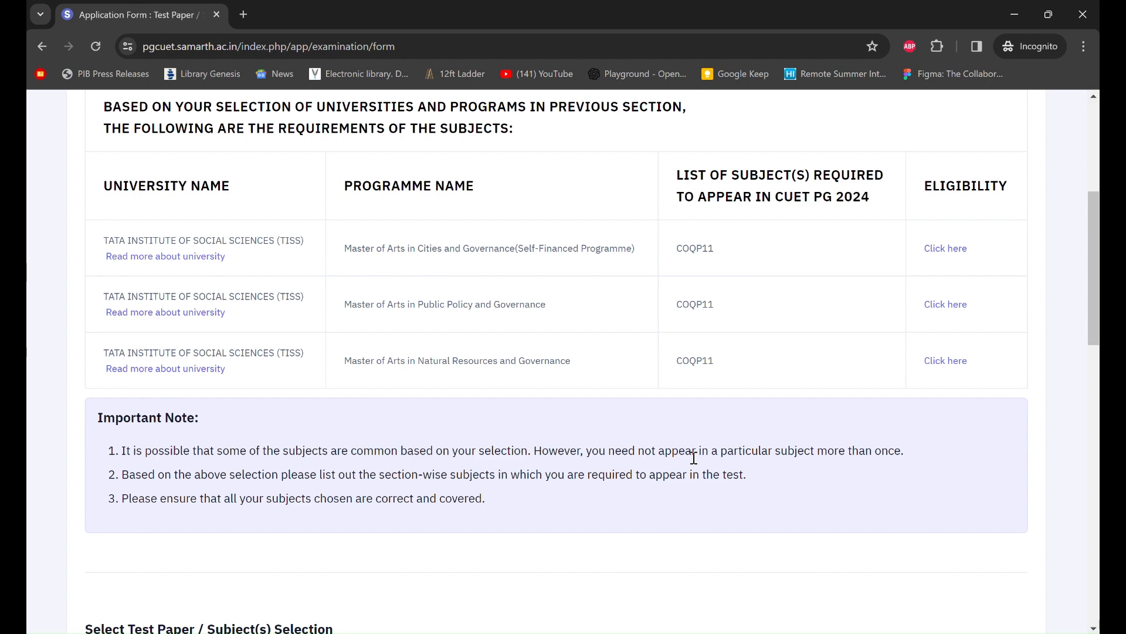
scroll(694, 457, "down", 1)
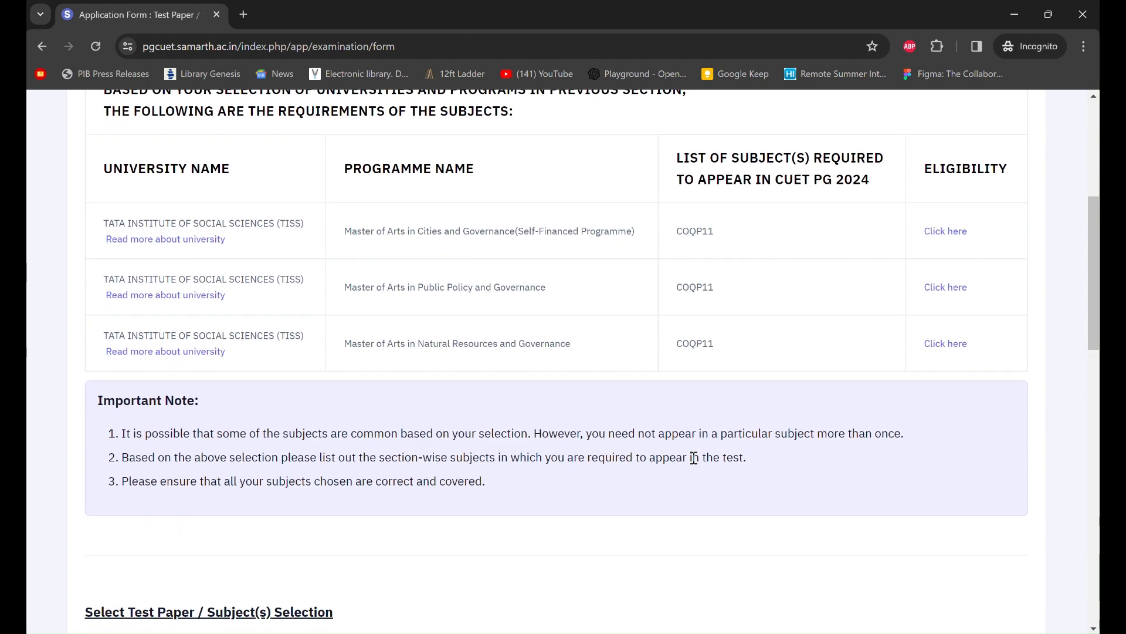
scroll(694, 458, "down", 5)
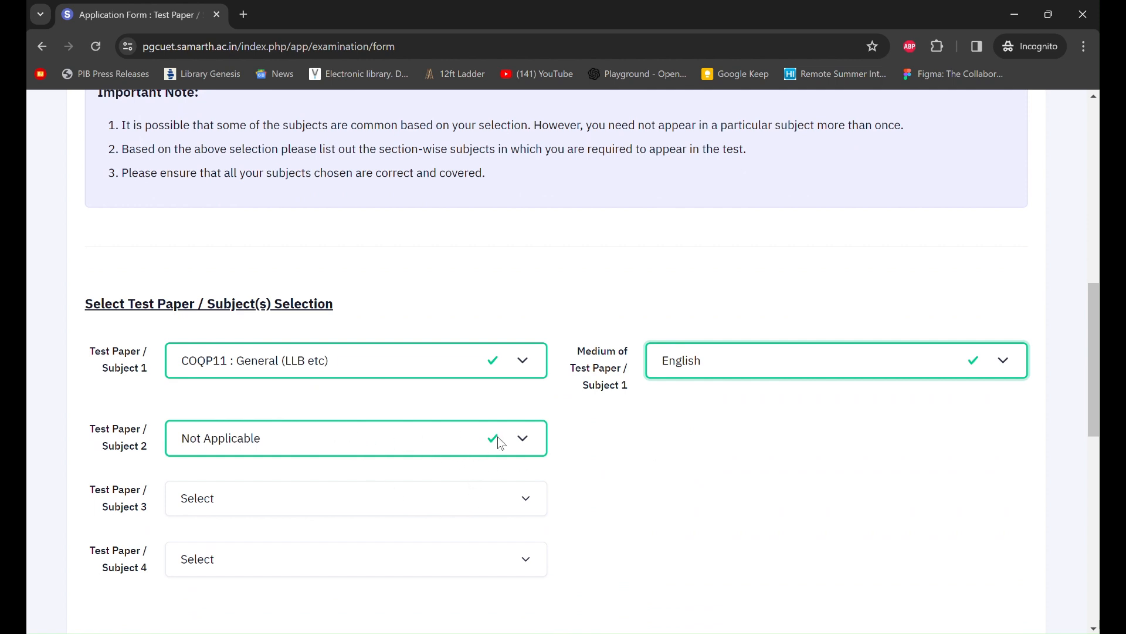
- Set Test Paper / Subject 2 to Not Applicable
scroll(696, 448, "down", 1)
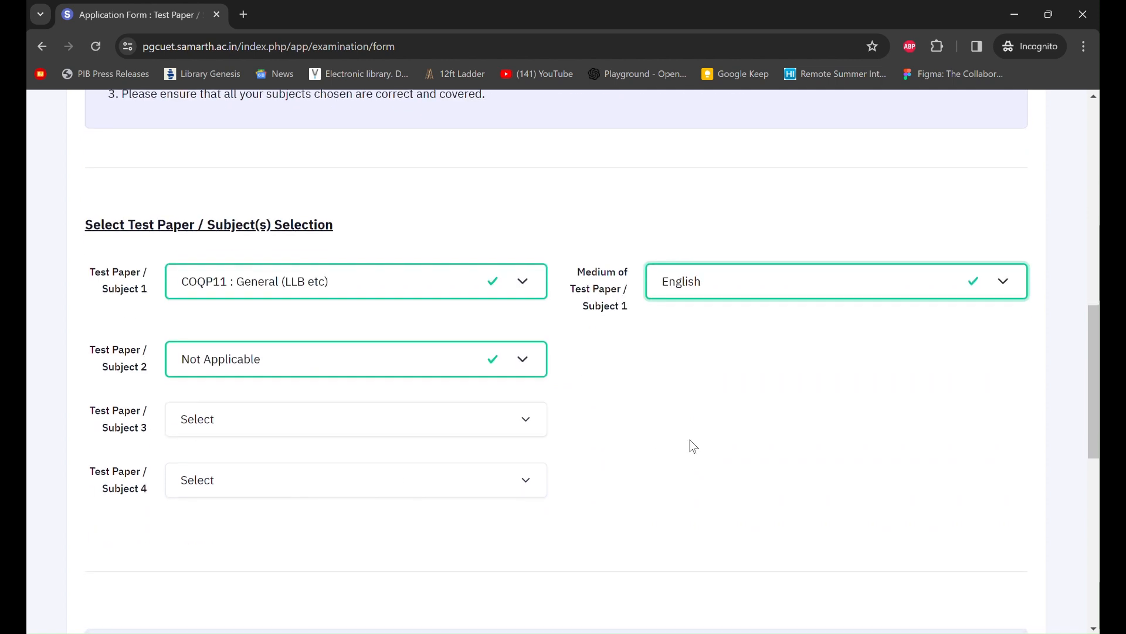
left_click(529, 360)
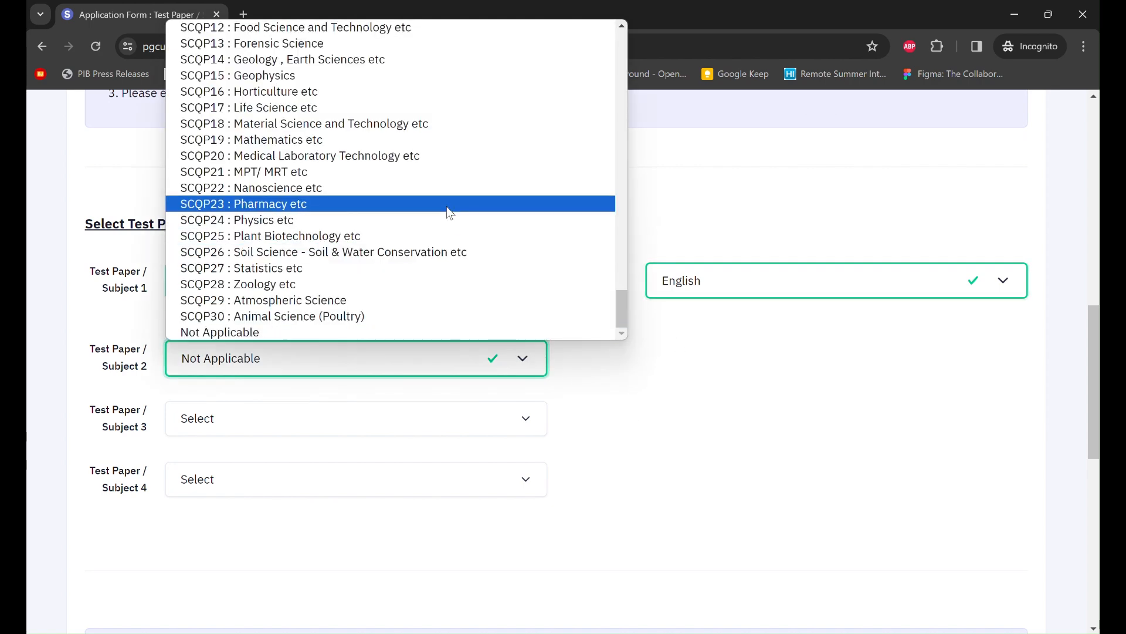
scroll(451, 214, "up", 20)
scroll(447, 207, "up", 2)
scroll(446, 207, "down", 20)
scroll(447, 212, "down", 1)
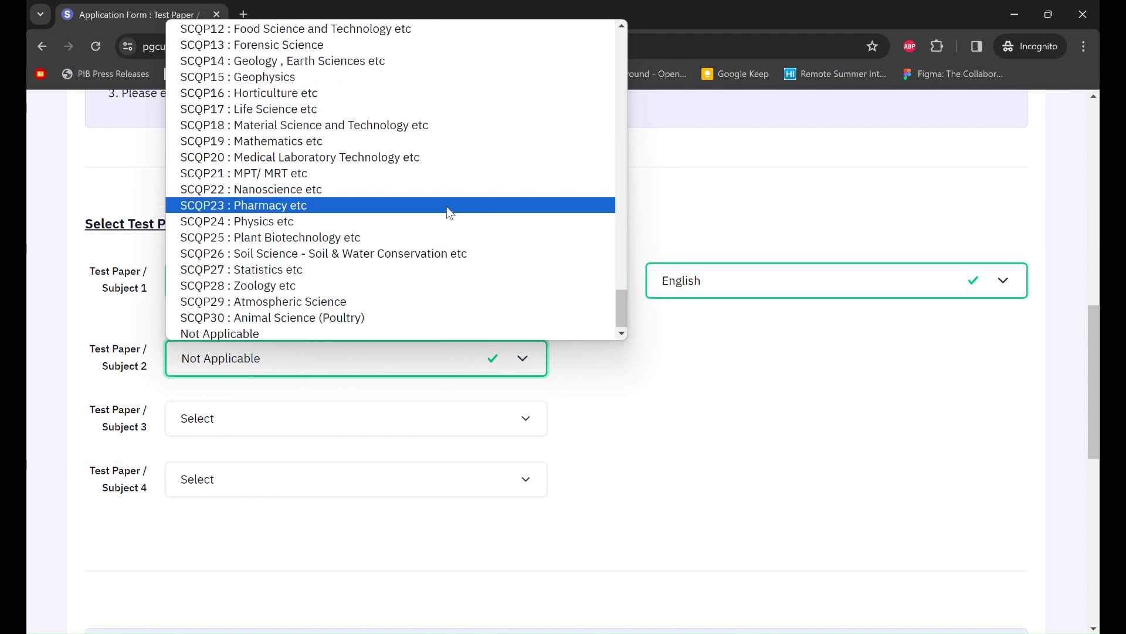
left_click(284, 333)
- Set Test Paper / Subjects 3 and 4 to Not Applicable
left_click(378, 422)
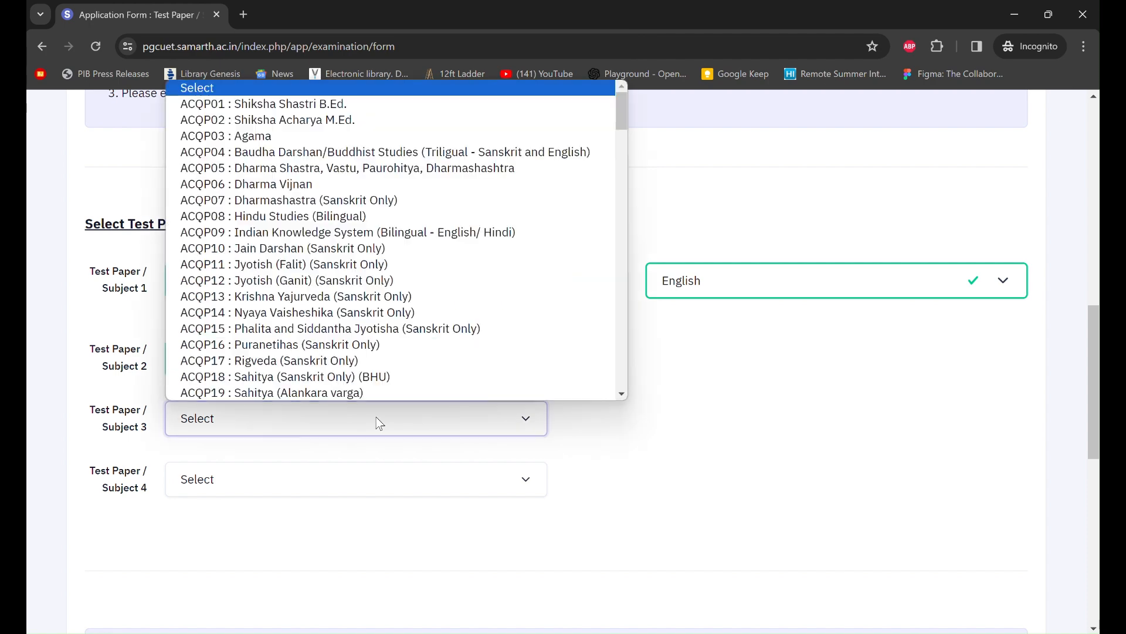
scroll(539, 386, "down", 20)
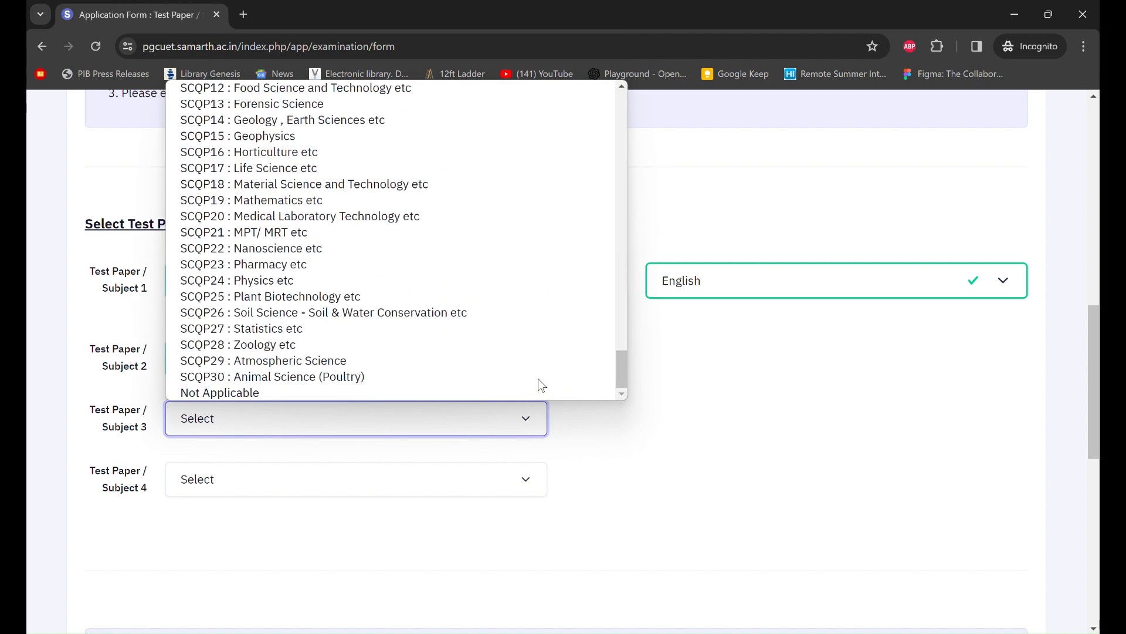
left_click(361, 389)
left_click(402, 475)
scroll(463, 380, "down", 5)
scroll(463, 380, "down", 15)
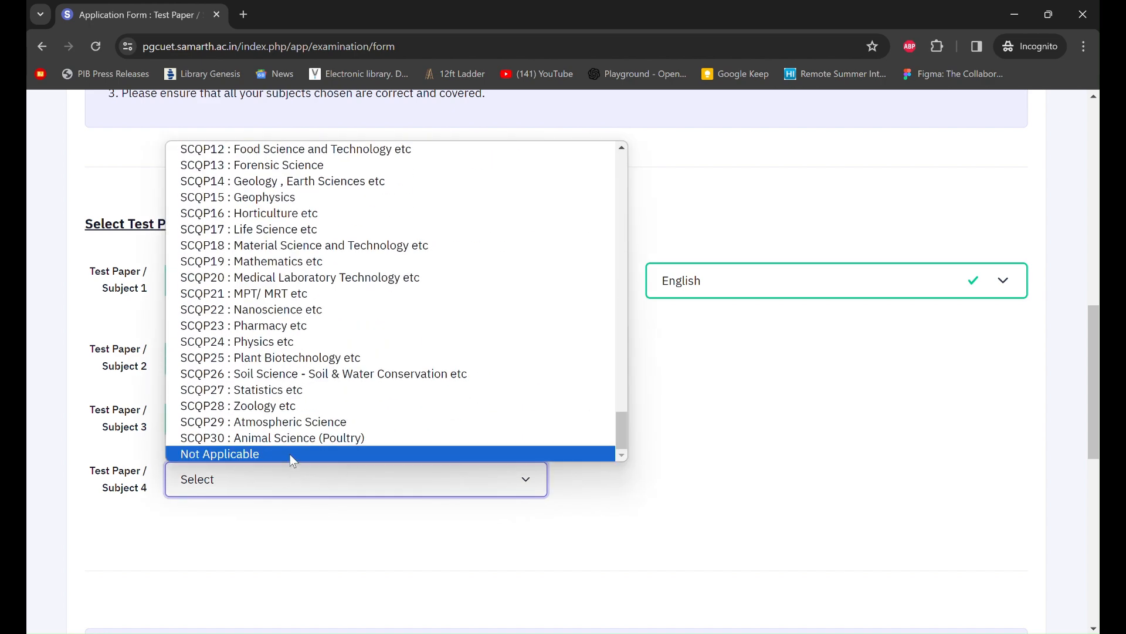
left_click(290, 454)
scroll(686, 395, "up", 5)
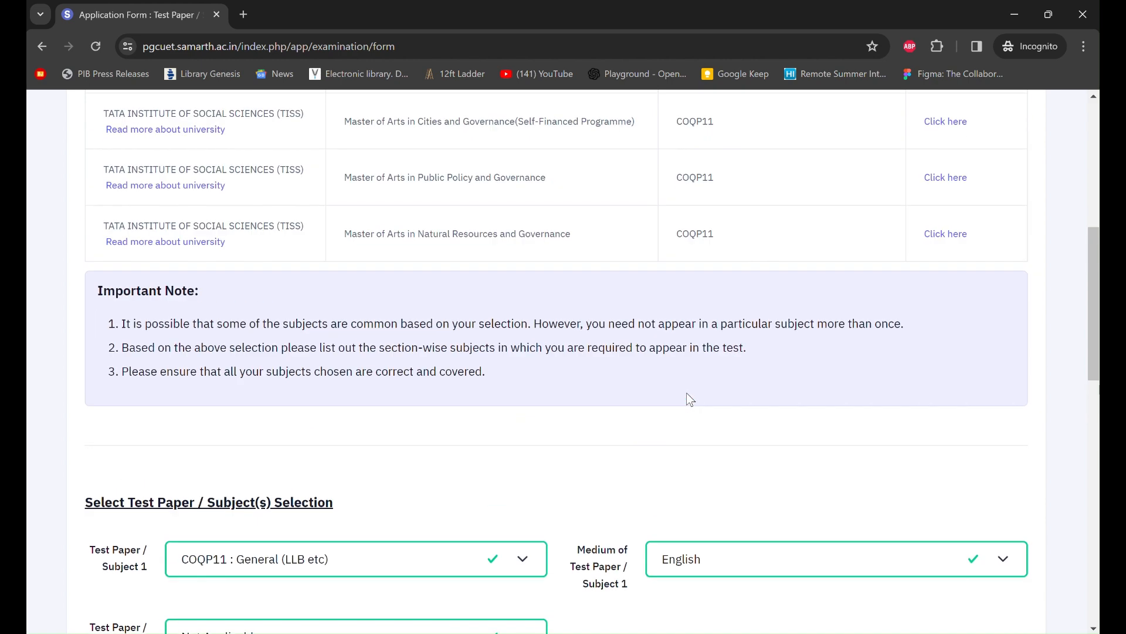
scroll(686, 393, "down", 15)
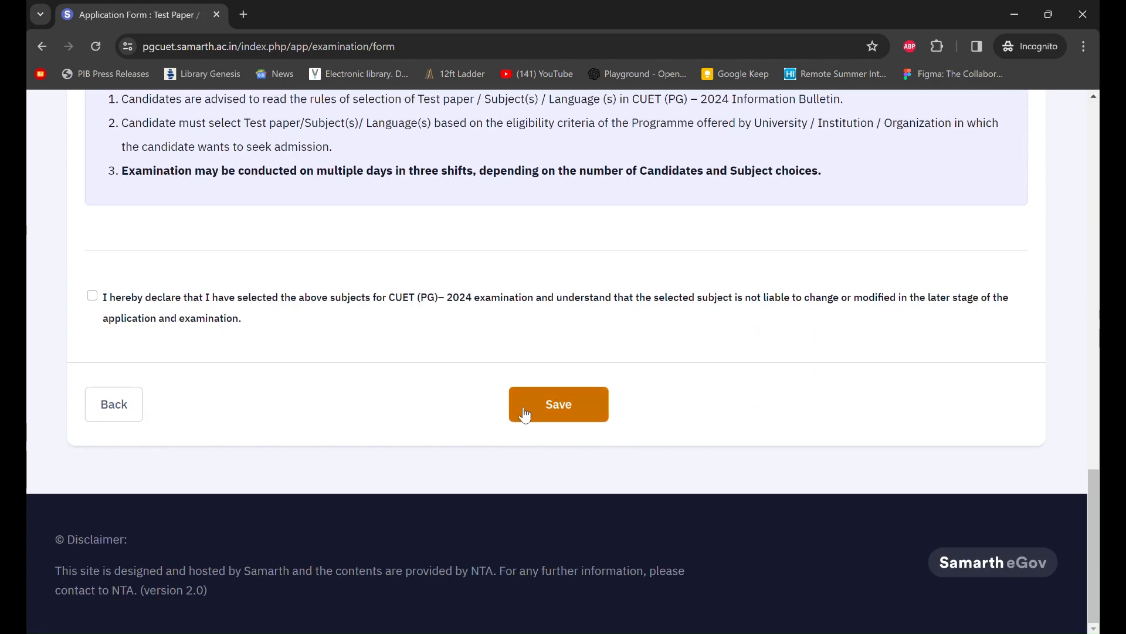
- Tick the subject declaration and save COQP11 in English as the only test paper
left_click(93, 296)
left_click(578, 404)
scroll(688, 339, "up", 3)
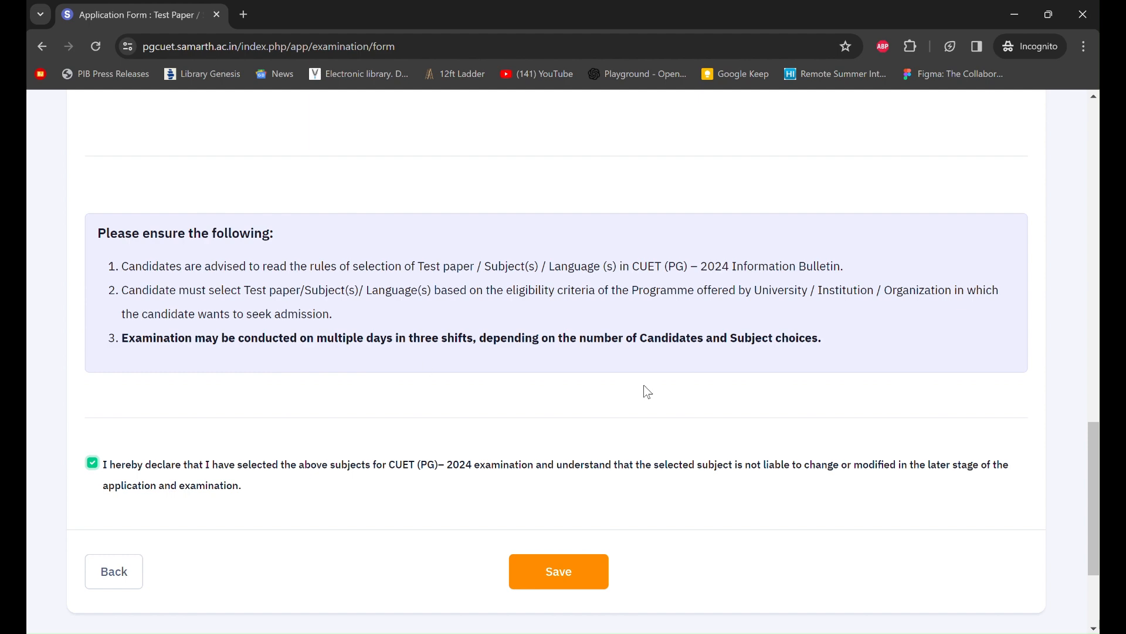
scroll(541, 375, "down", 1)
left_click(577, 503)
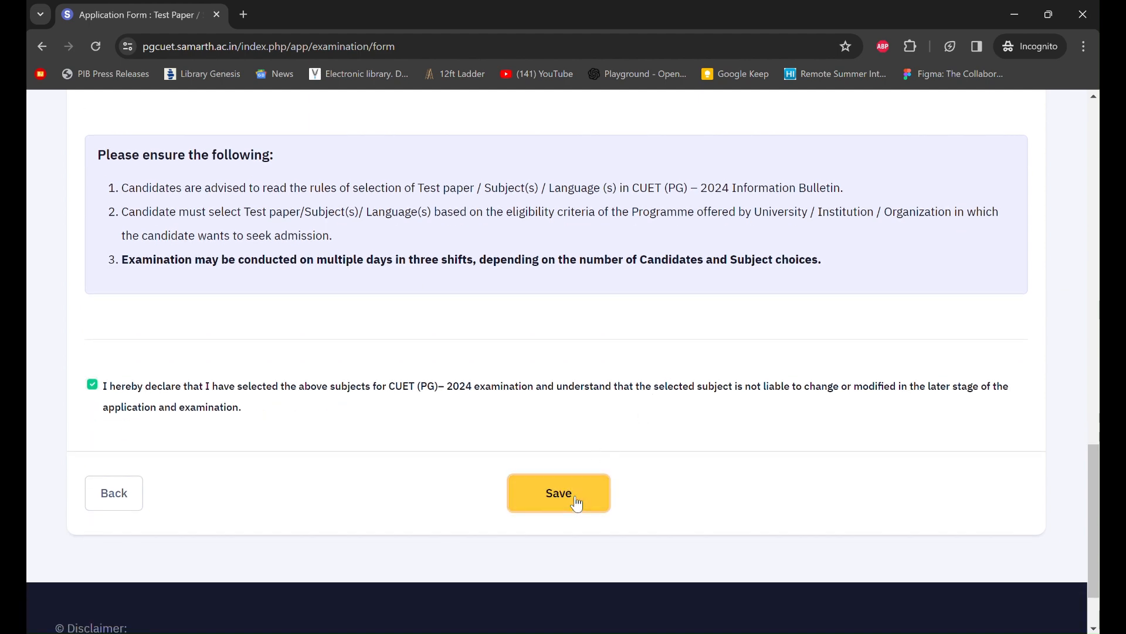
- Check the COQP11 test paper review page, then continue to Upload Documents
scroll(667, 499, "down", 5)
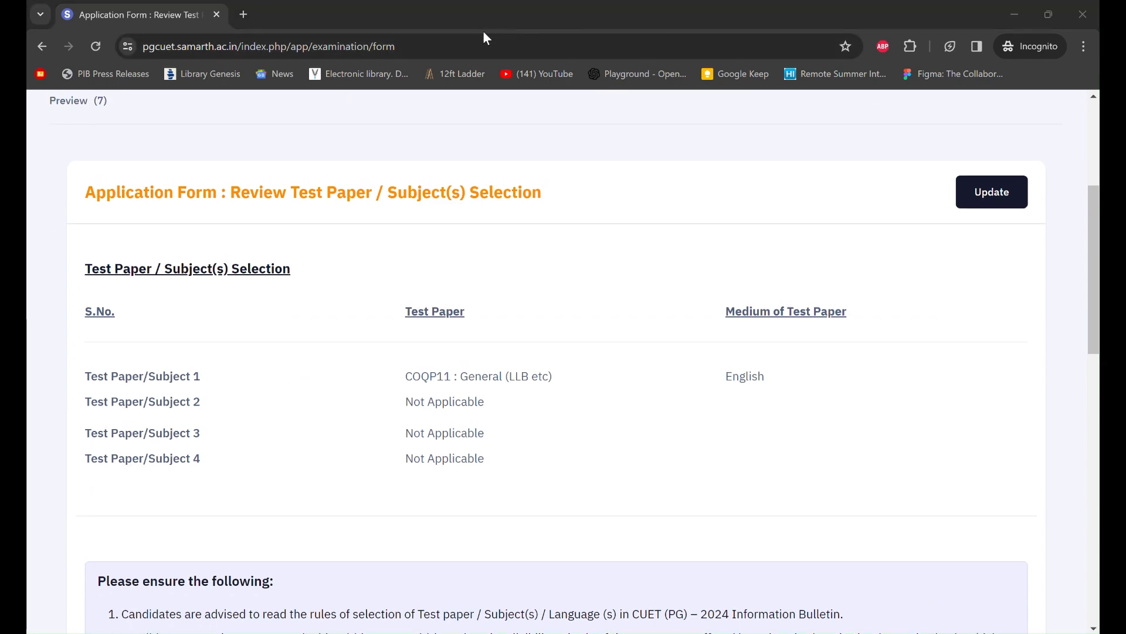
scroll(611, 374, "down", 1)
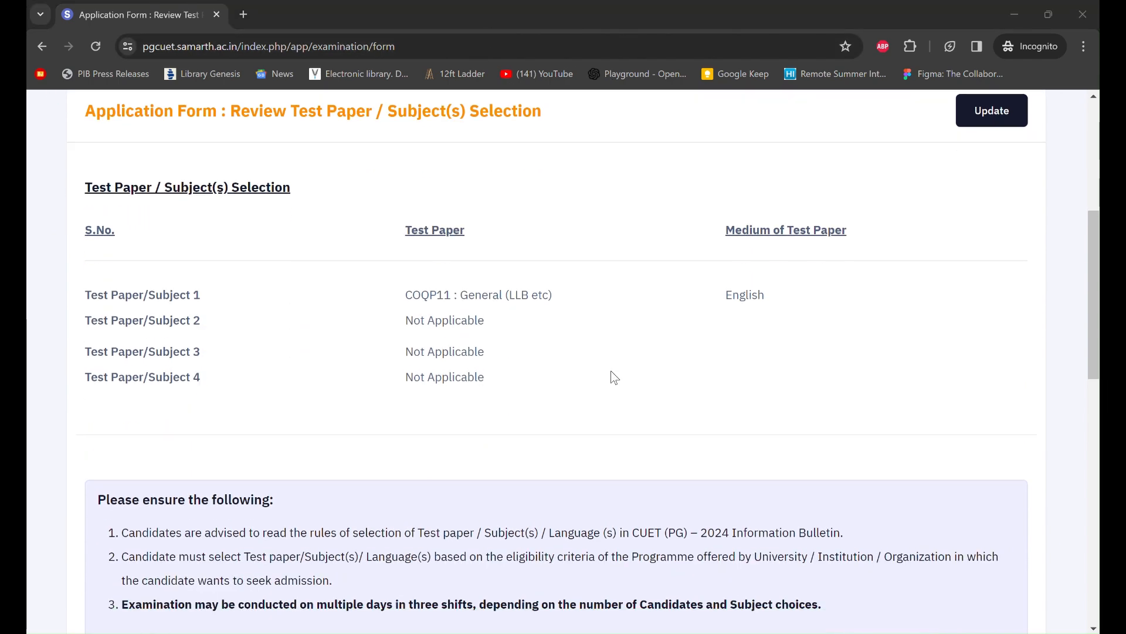
scroll(614, 376, "down", 3)
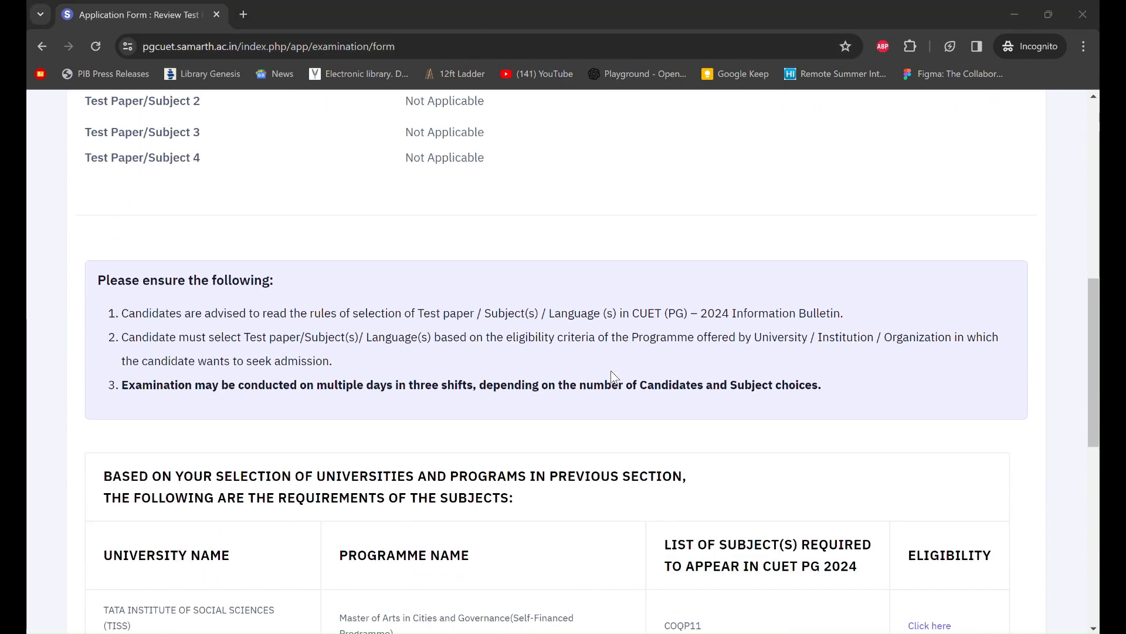
scroll(610, 375, "down", 8)
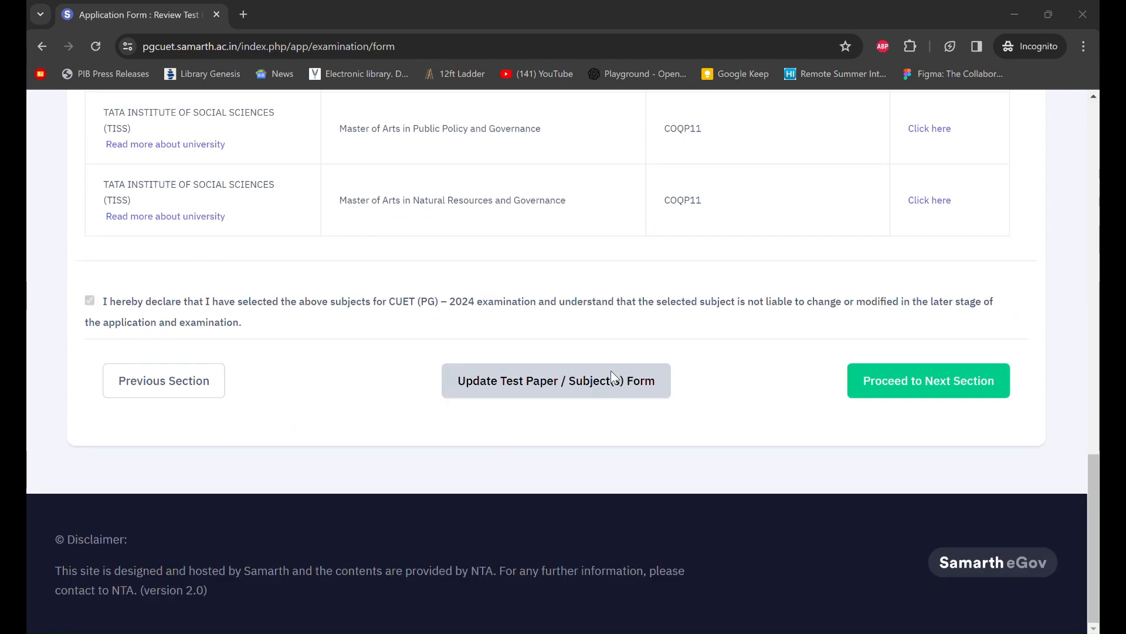
scroll(552, 370, "up", 3)
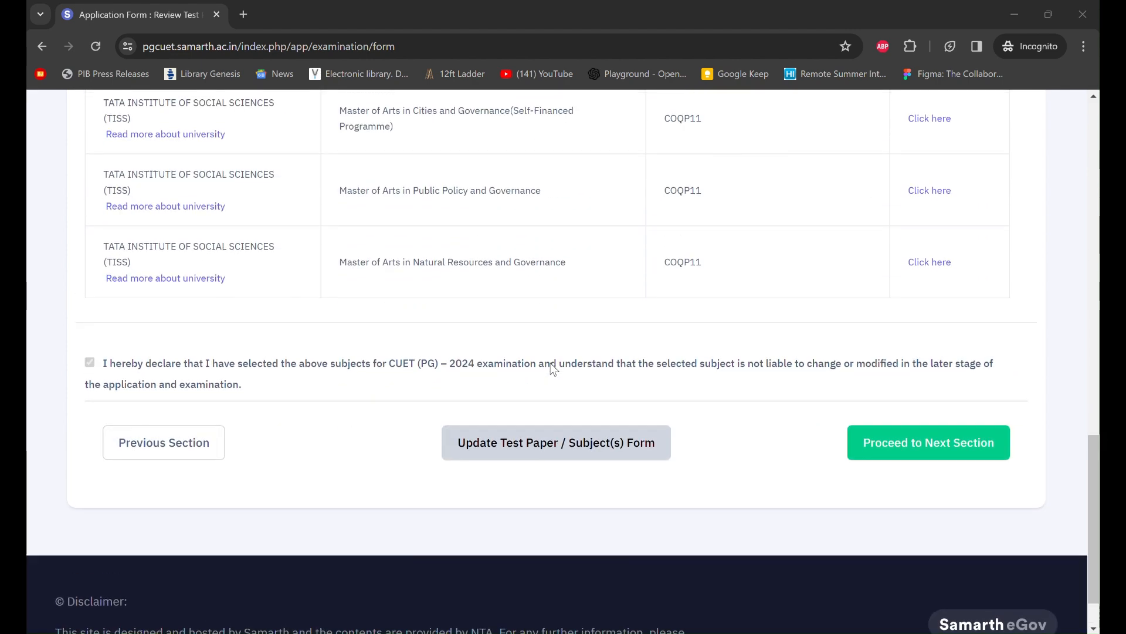
scroll(783, 307, "up", 10)
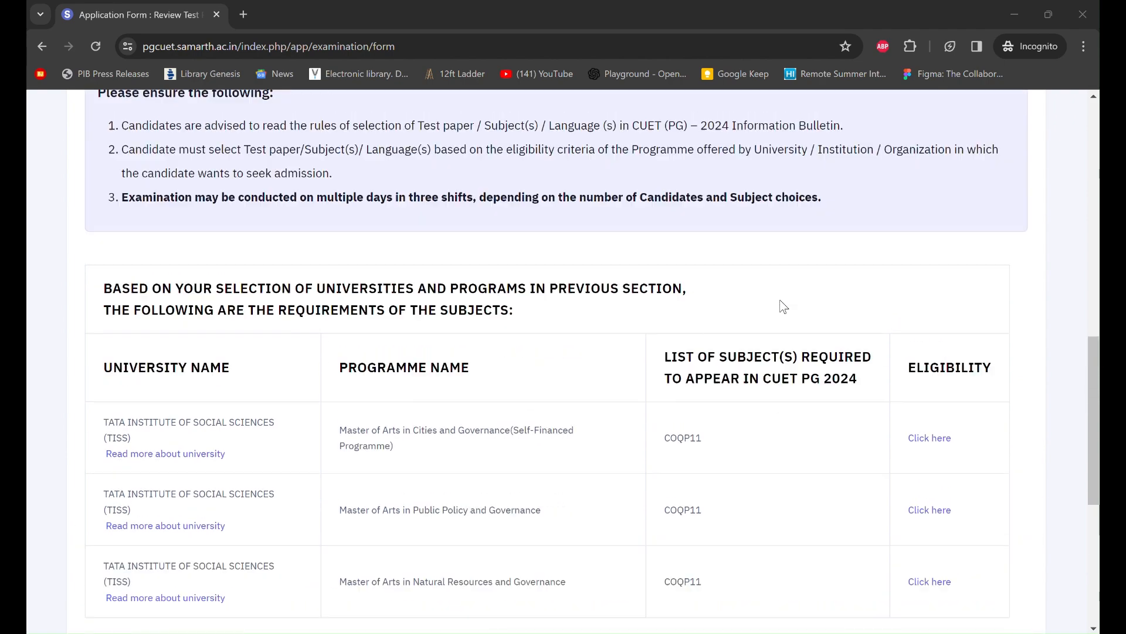
scroll(783, 305, "down", 7)
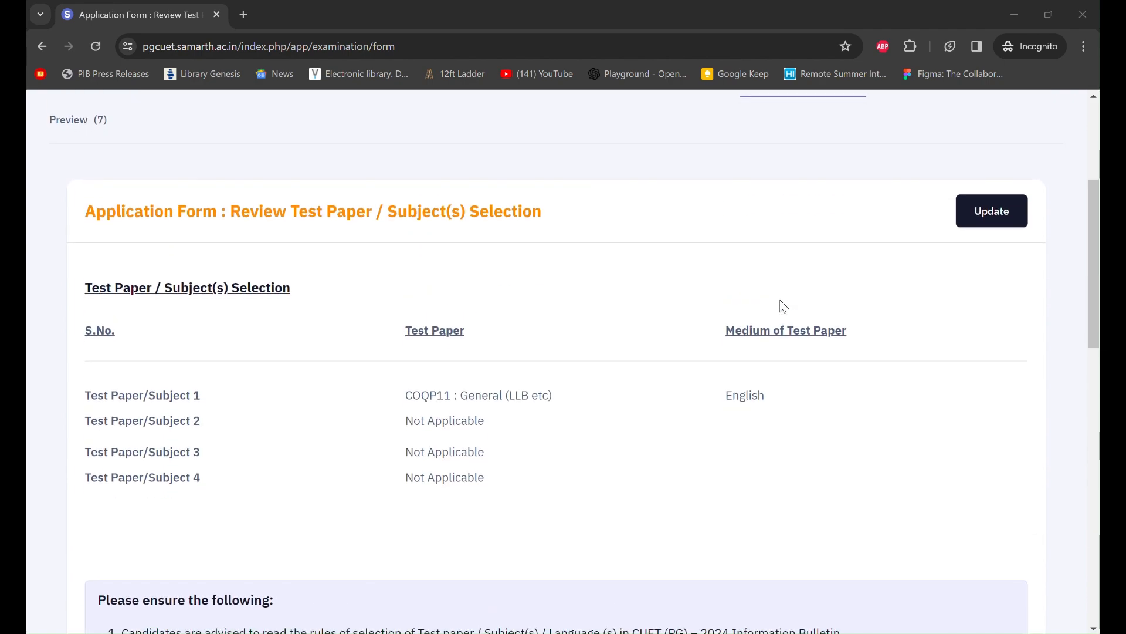
scroll(782, 306, "down", 8)
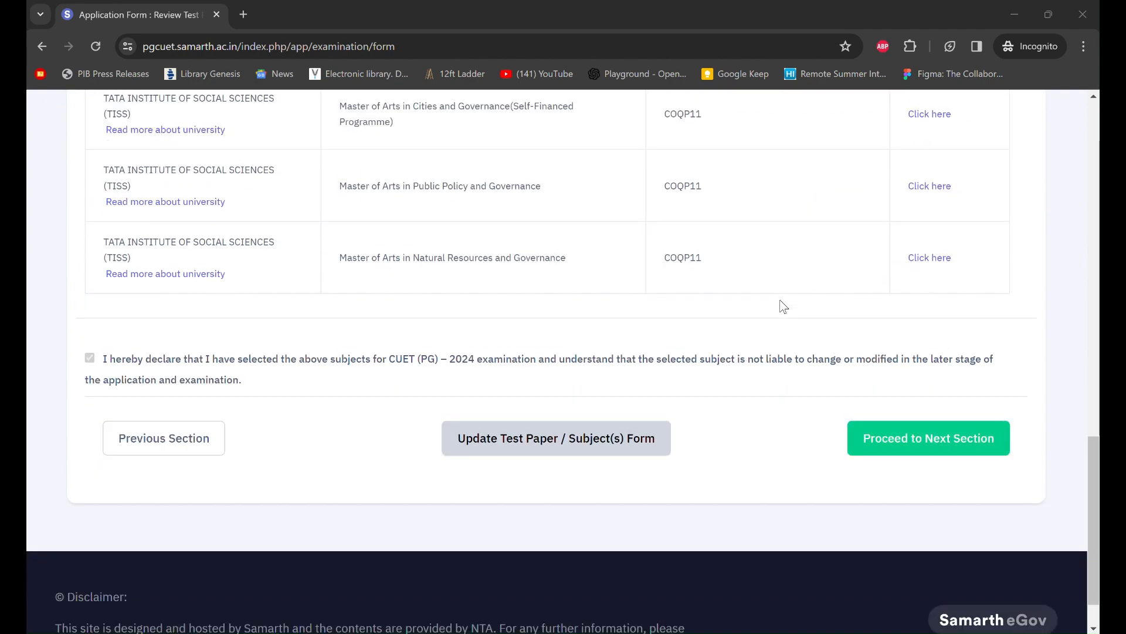
left_click(909, 403)
scroll(673, 464, "down", 3)
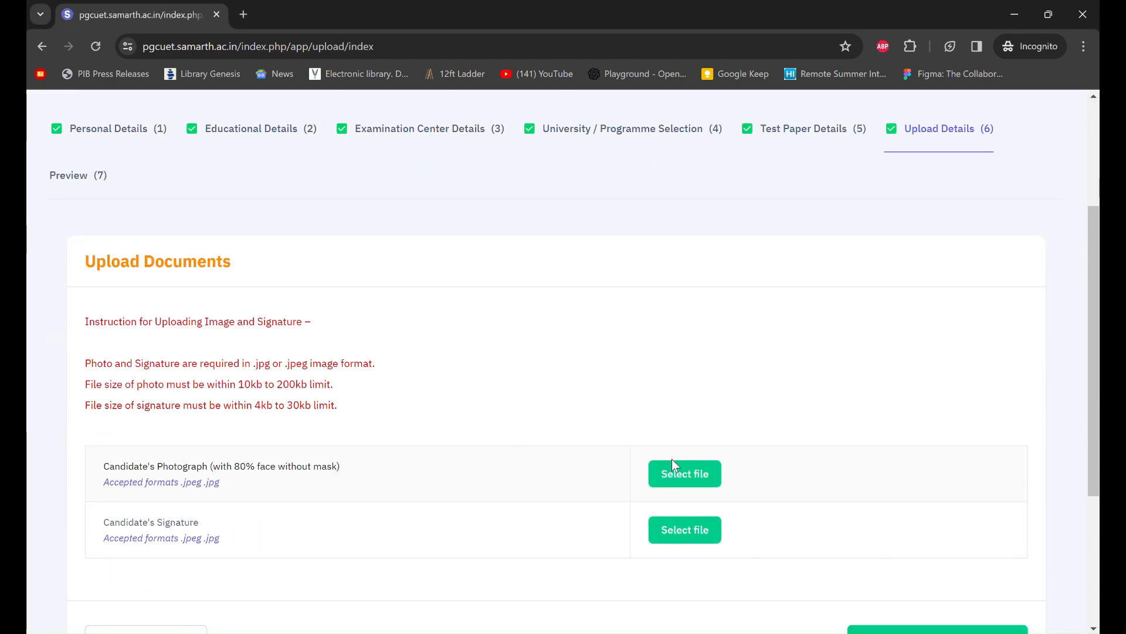
scroll(727, 407, "up", 3)
scroll(695, 532, "down", 3)
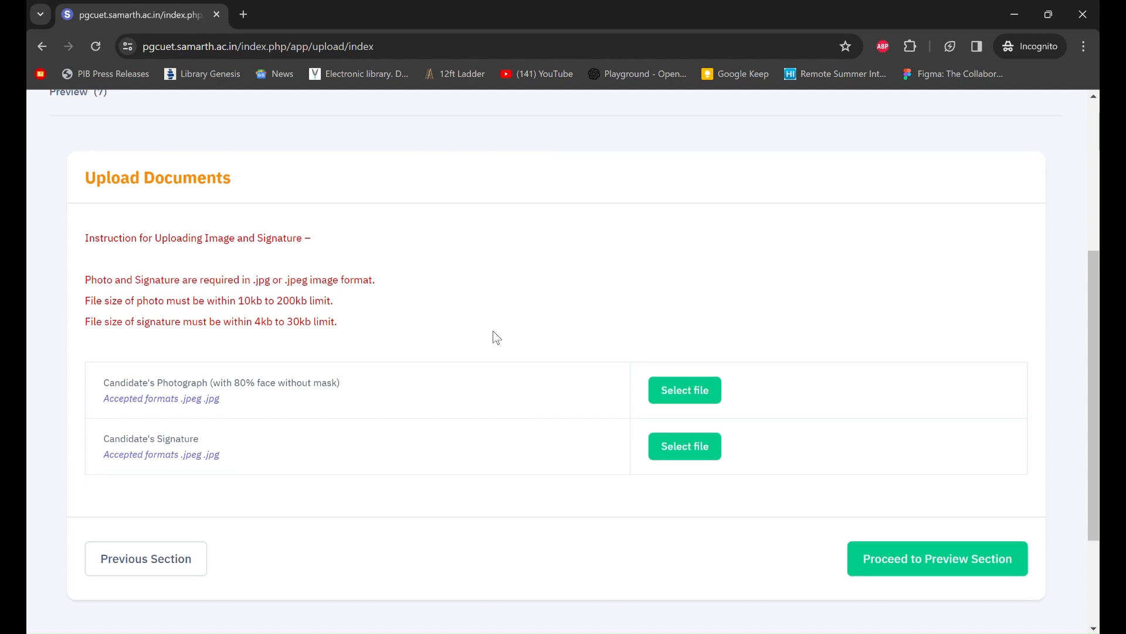
scroll(492, 331, "down", 2)
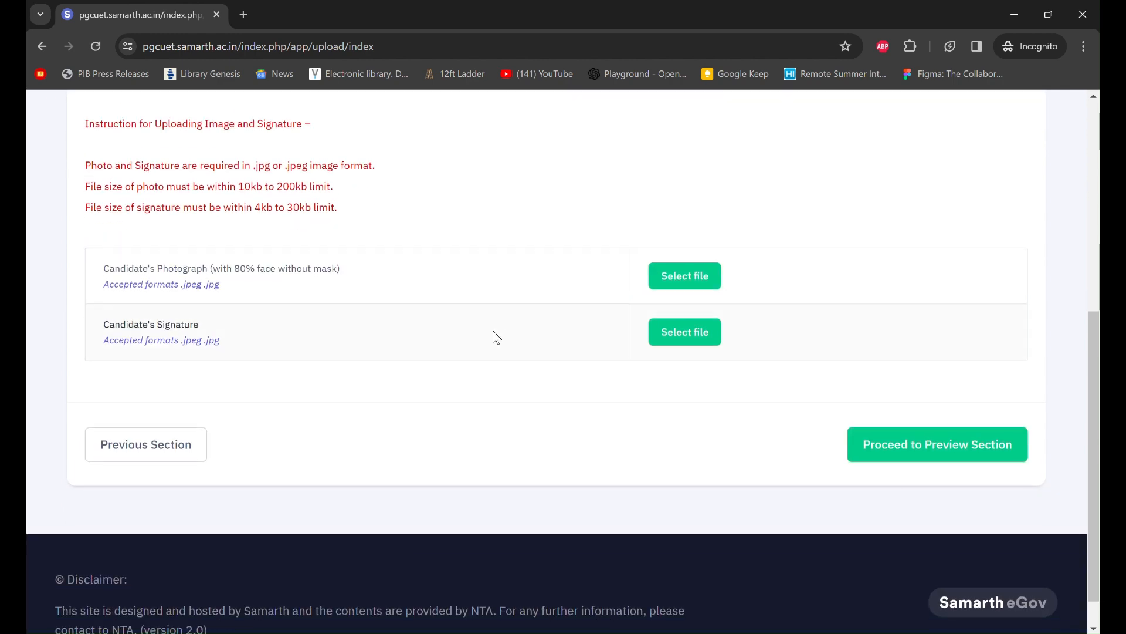
- Upload the candidate's photograph image from the Desktop
left_click(707, 279)
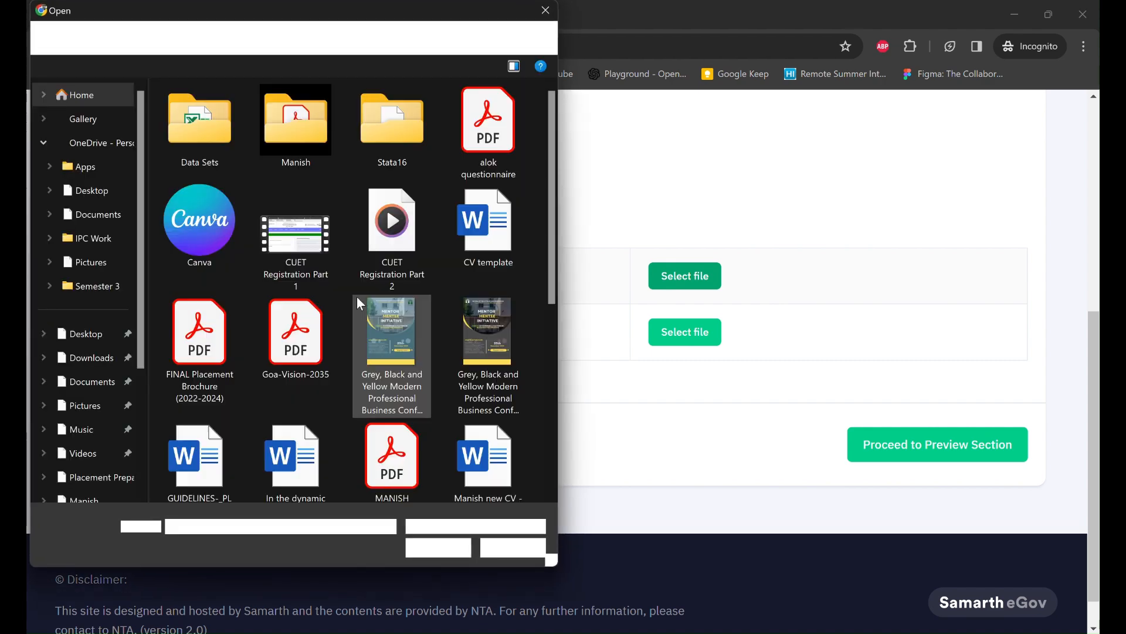
scroll(439, 302, "down", 5)
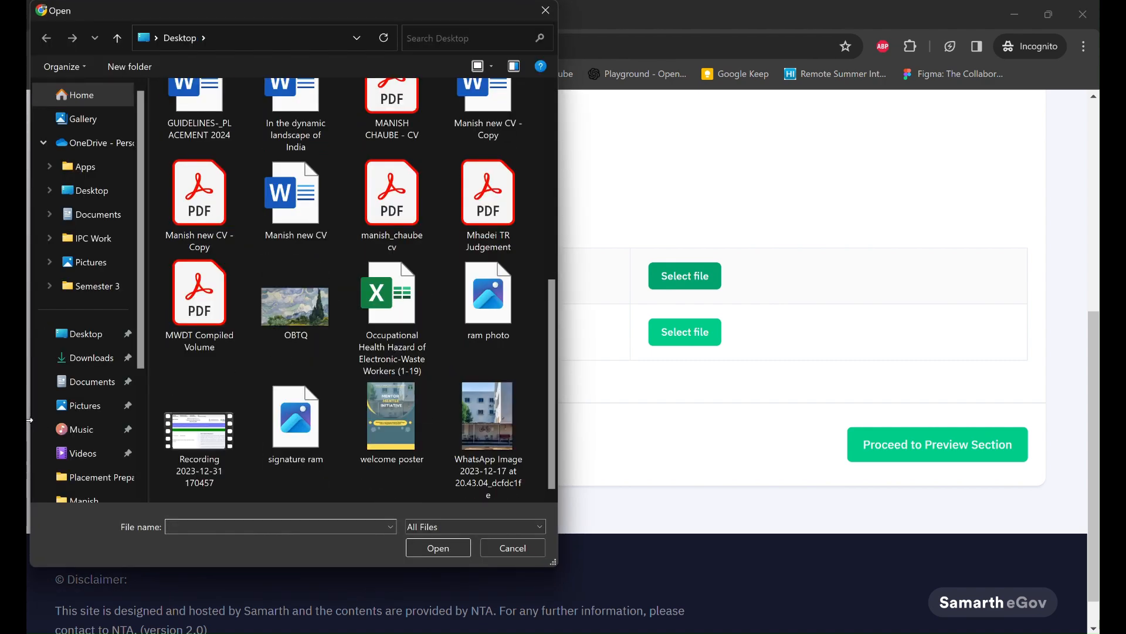
left_click(77, 335)
scroll(402, 314, "down", 5)
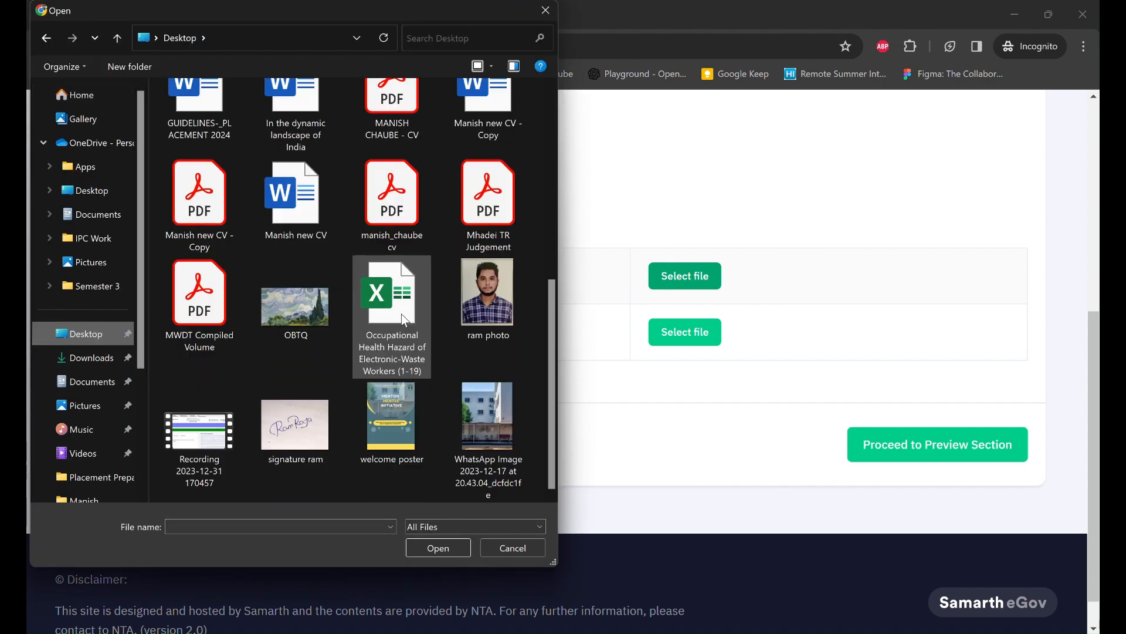
left_click(511, 284)
left_click(438, 546)
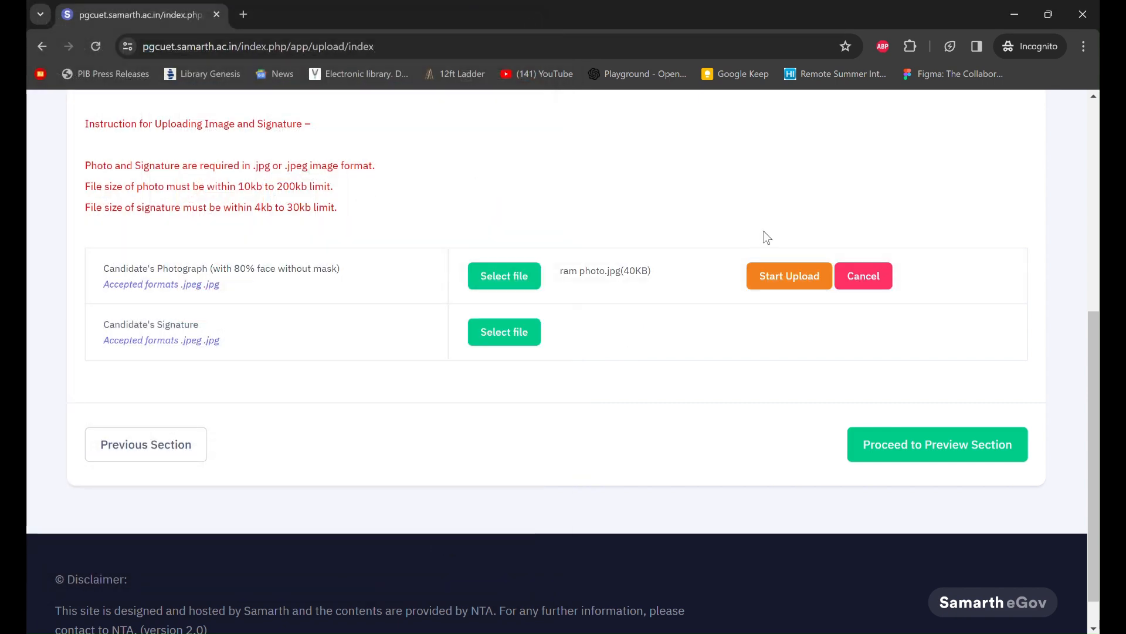
left_click(774, 278)
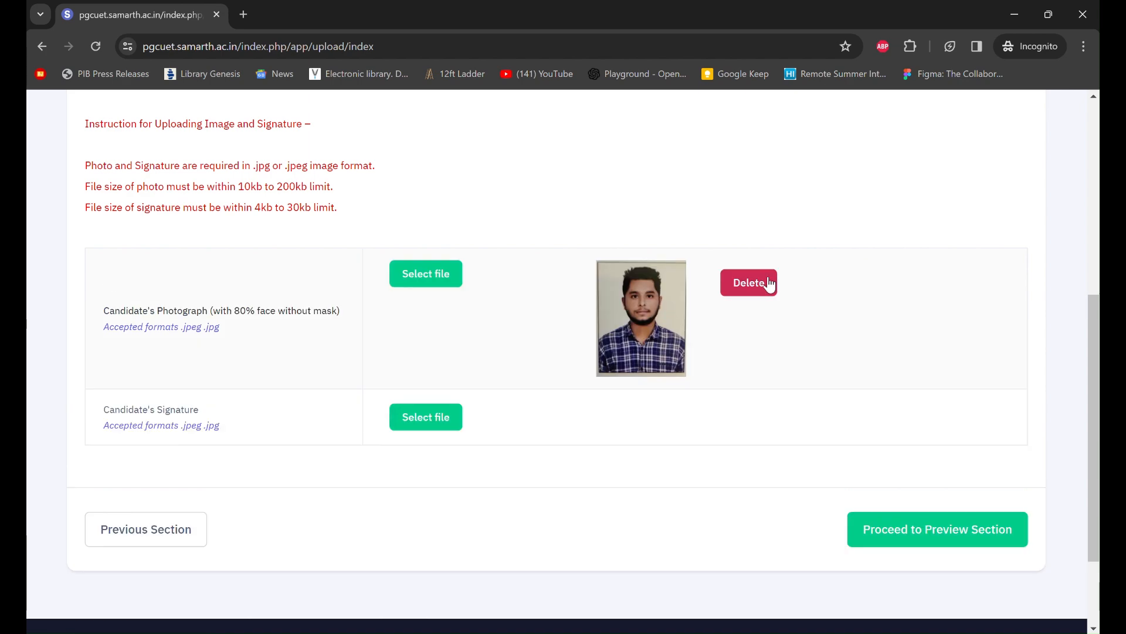
- Upload the 'signature ram' image as the candidate's signature
left_click(418, 425)
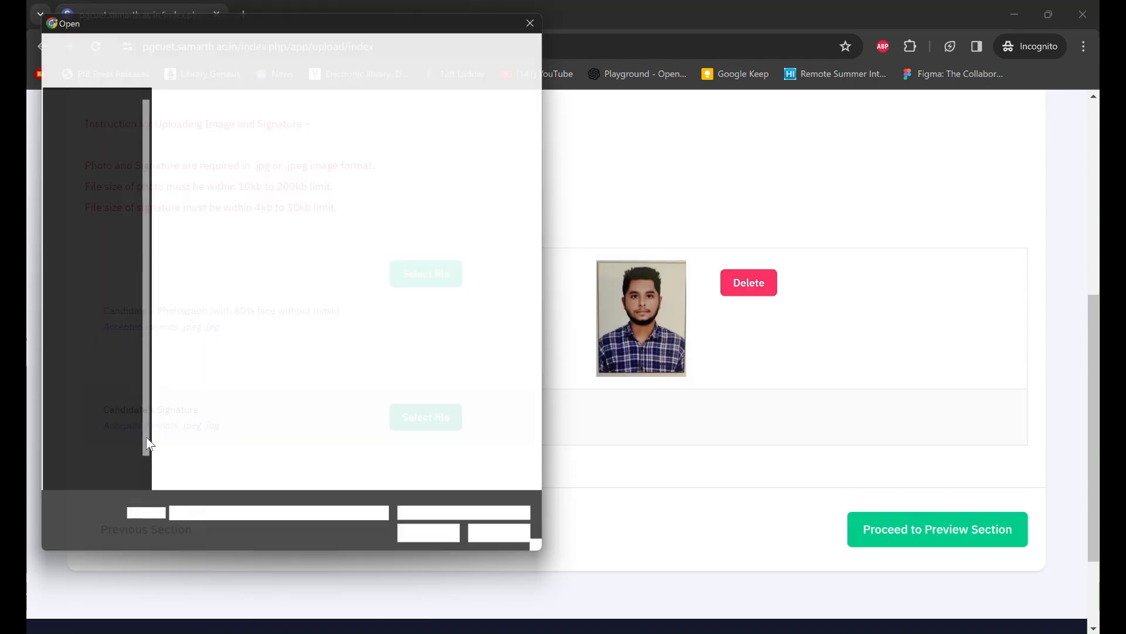
scroll(389, 340, "down", 5)
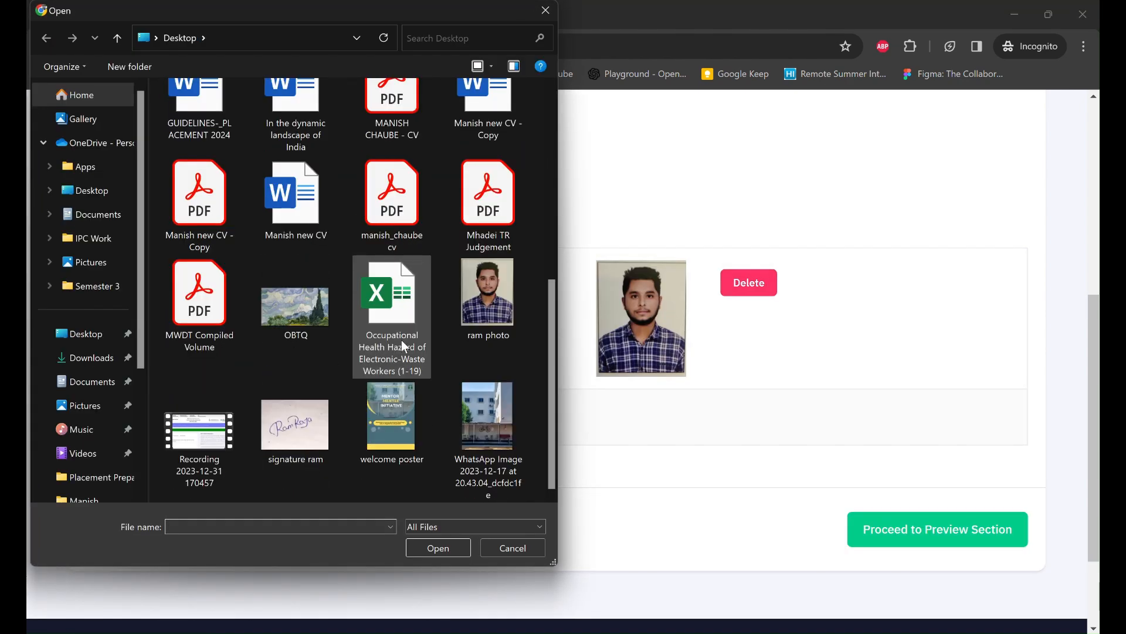
left_click(296, 435)
left_click(432, 547)
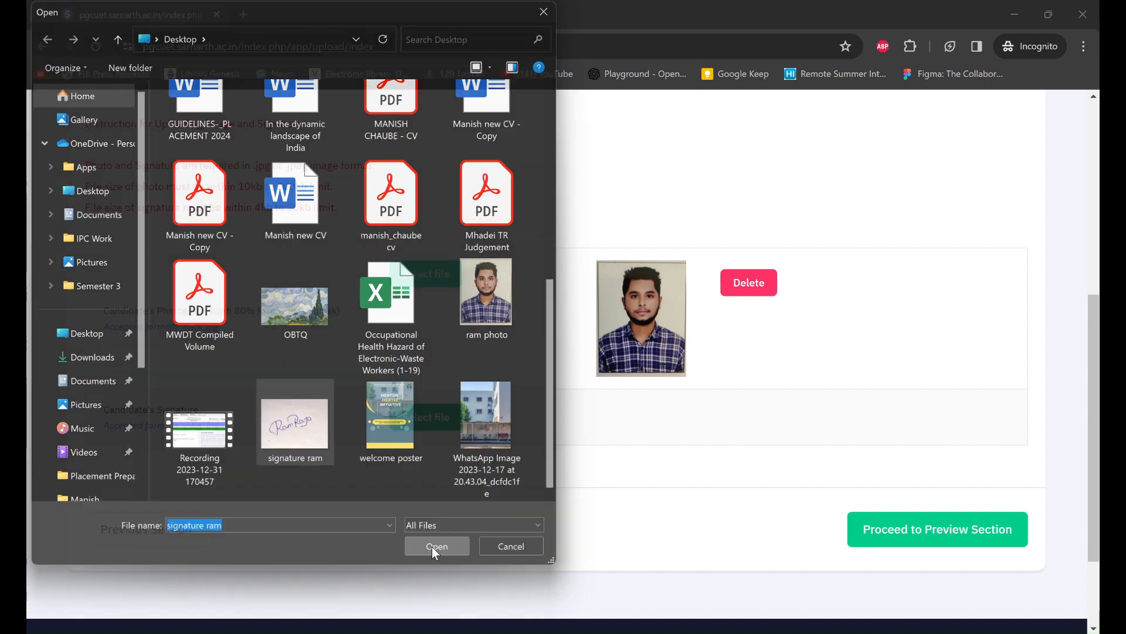
left_click(719, 419)
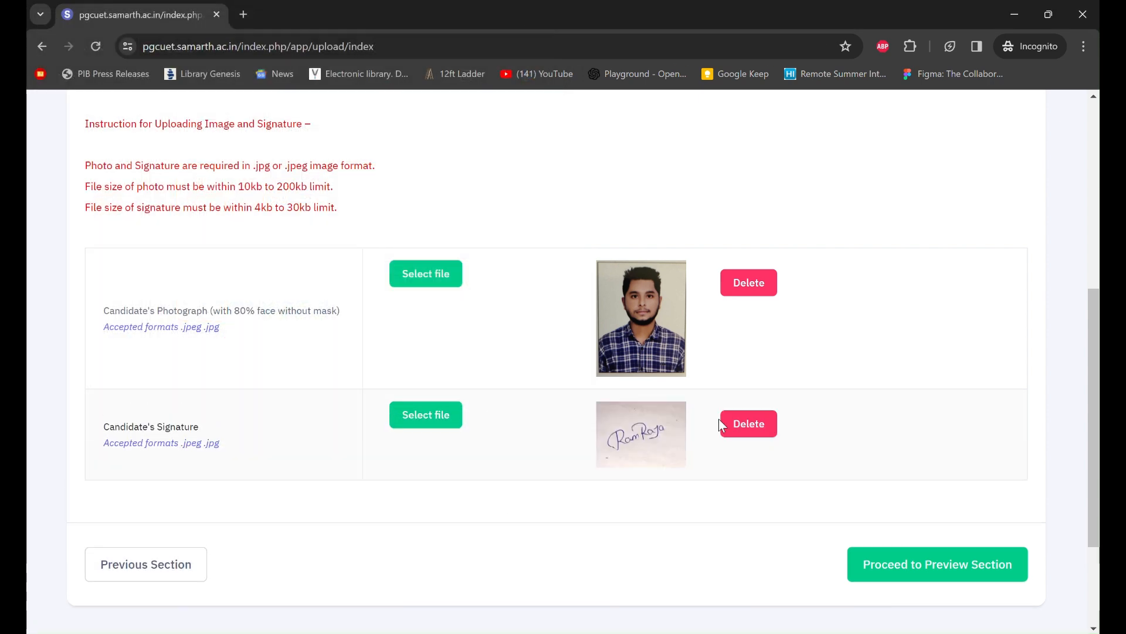
scroll(865, 431, "down", 3)
- Open the preview page and scroll through every application section, including the ₹1200 fee
left_click(918, 409)
scroll(734, 500, "down", 8)
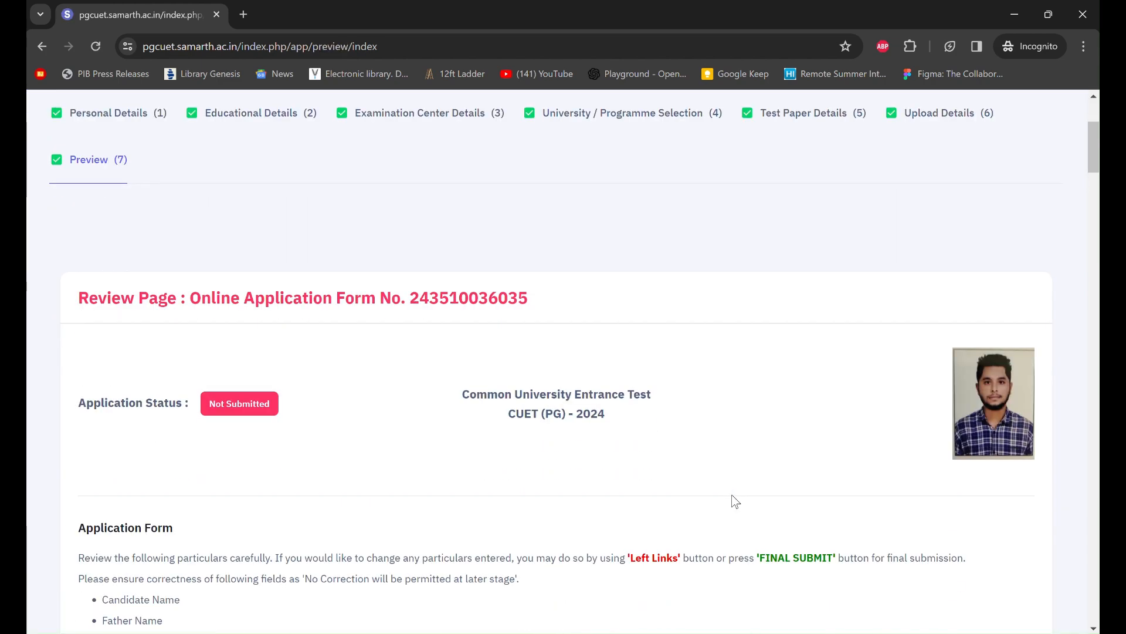
scroll(735, 501, "down", 10)
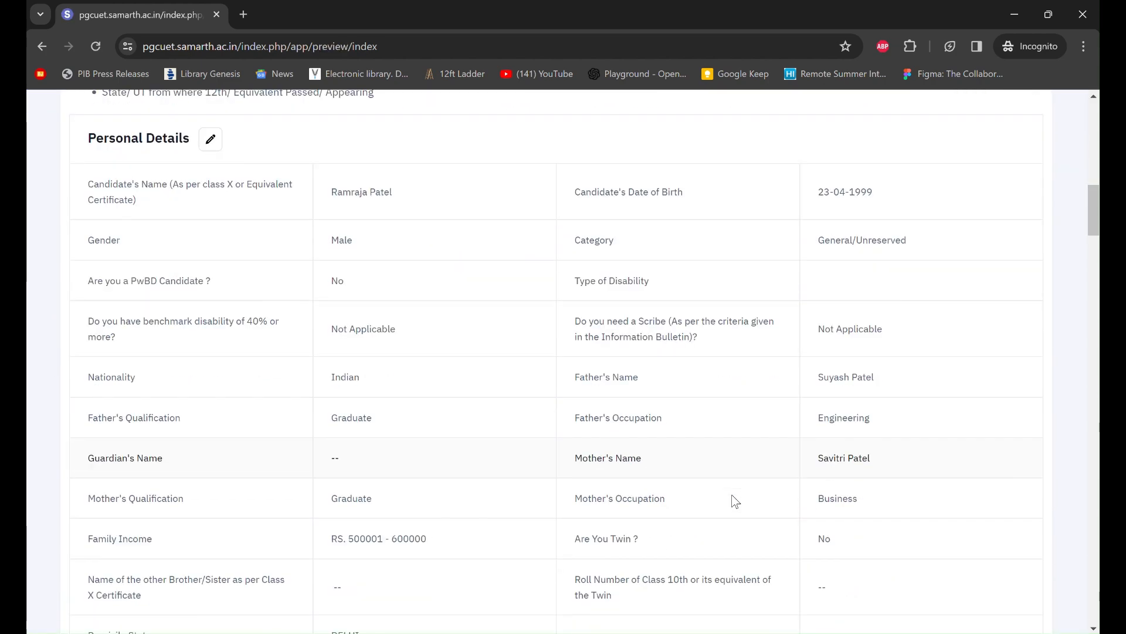
scroll(736, 501, "down", 18)
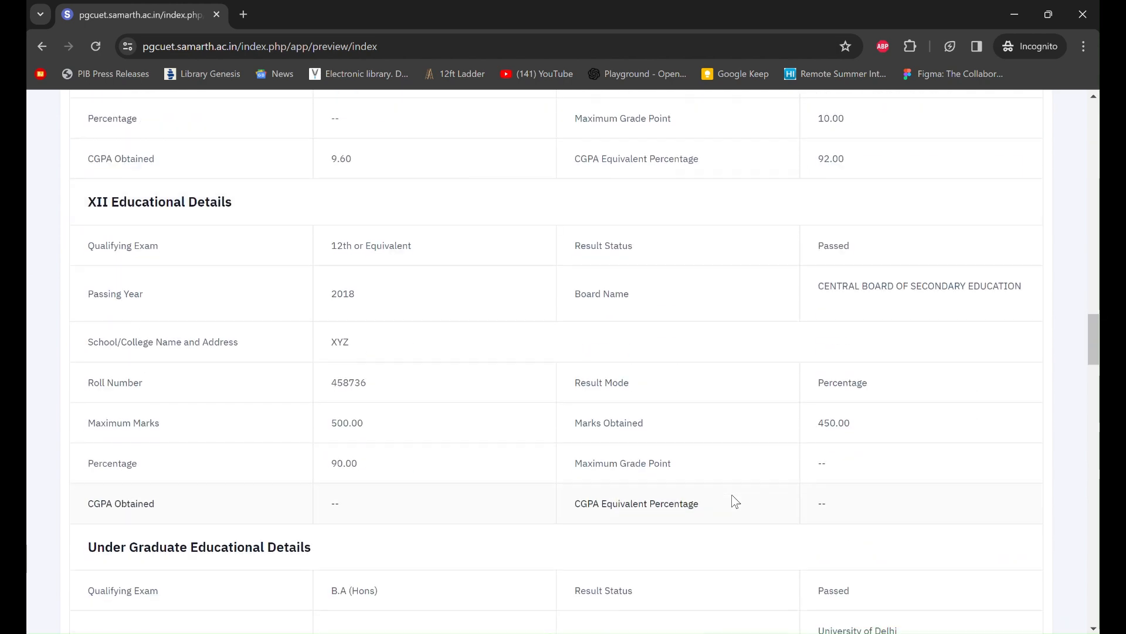
scroll(736, 501, "down", 18)
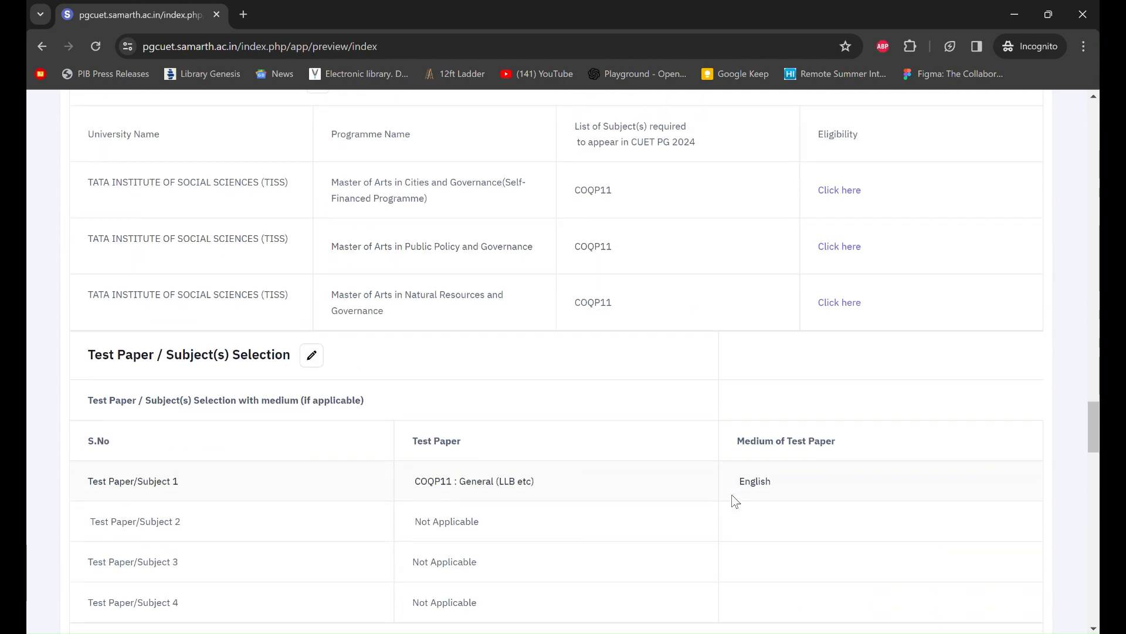
scroll(736, 501, "down", 9)
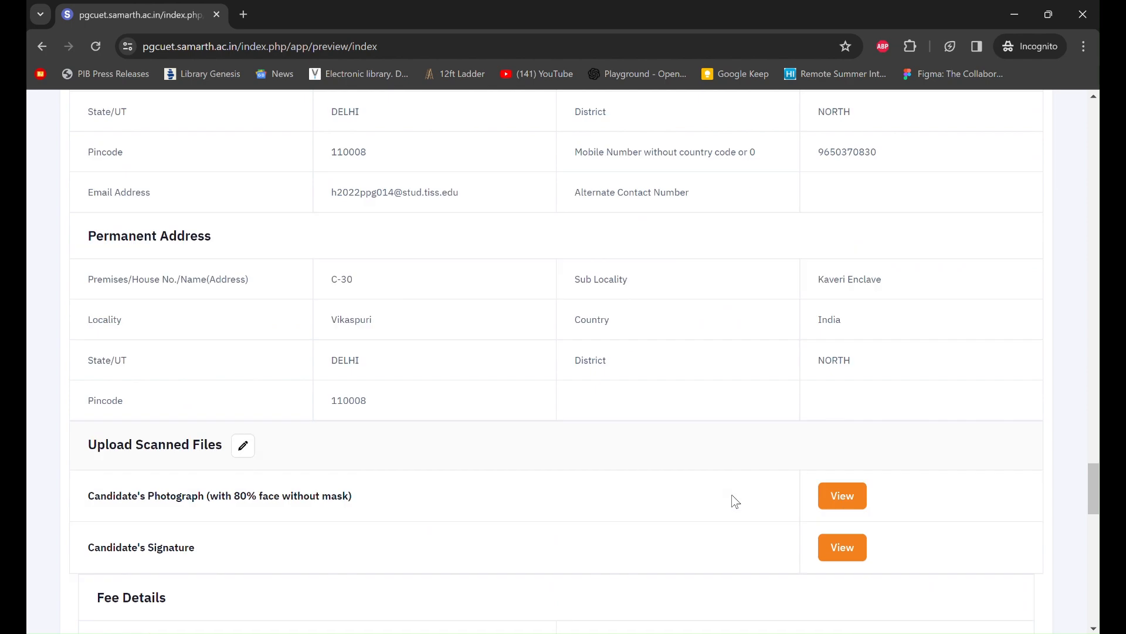
scroll(735, 501, "down", 6)
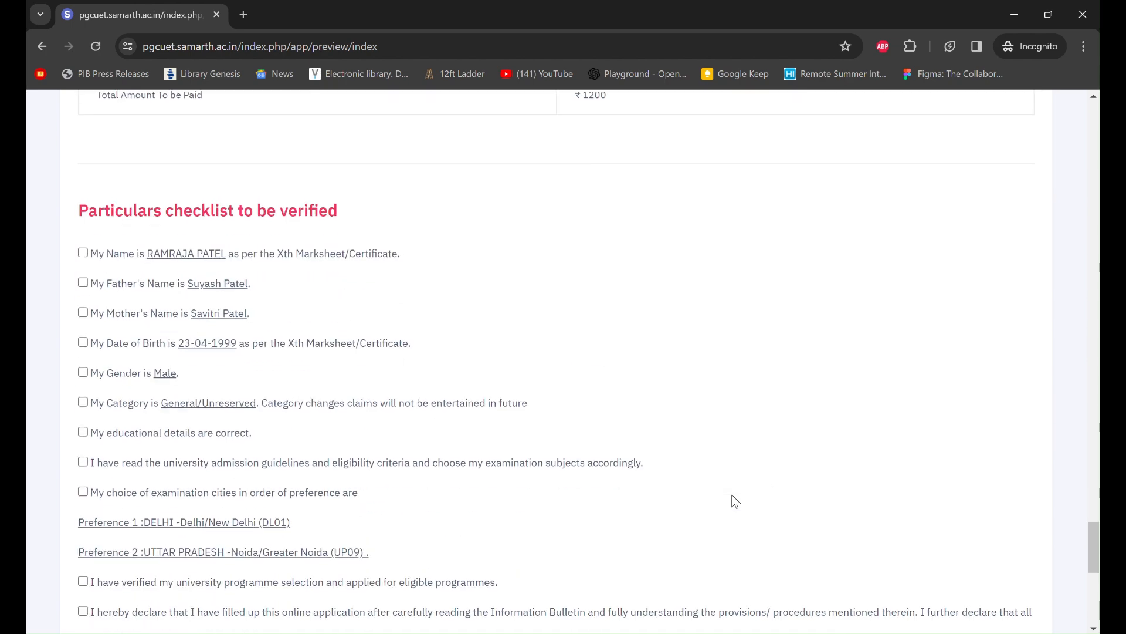
scroll(736, 500, "up", 20)
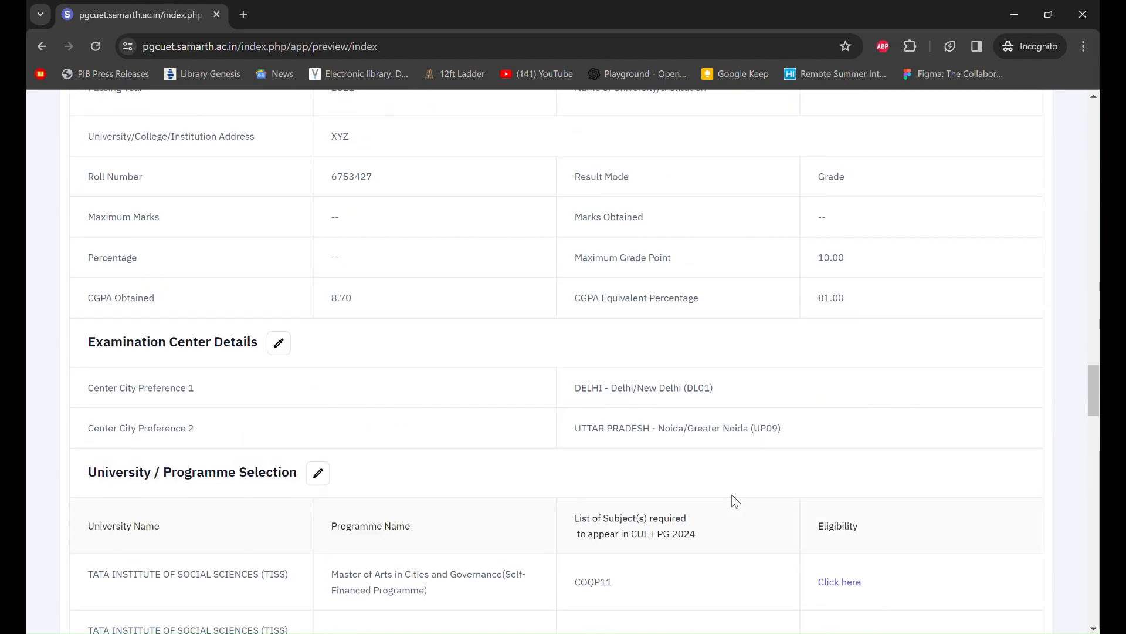
scroll(735, 501, "up", 13)
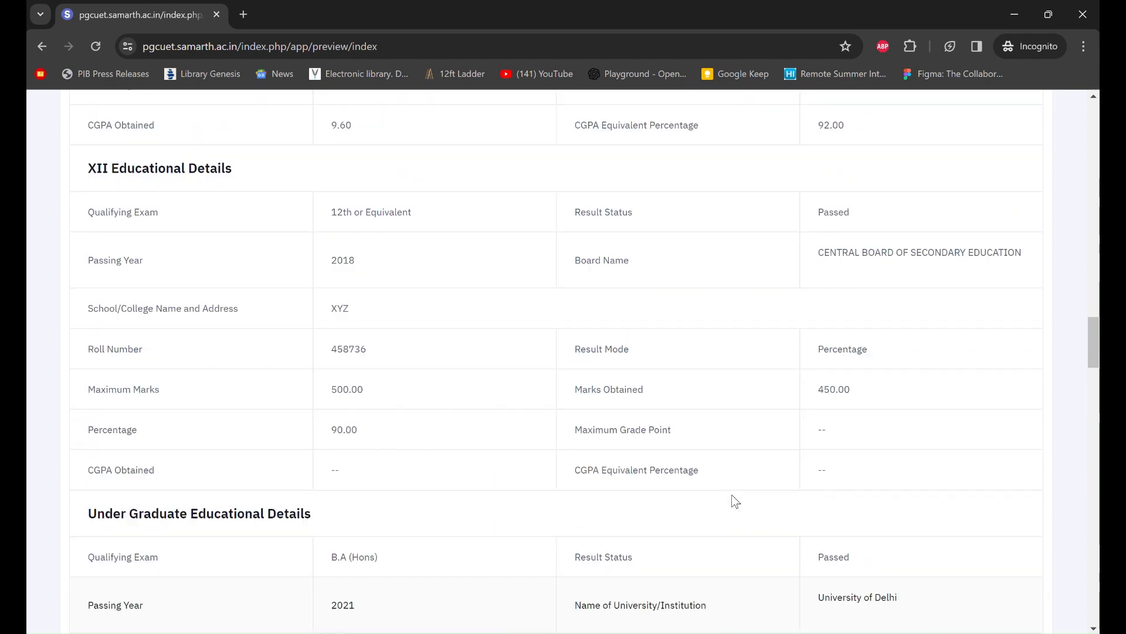
scroll(736, 501, "up", 9)
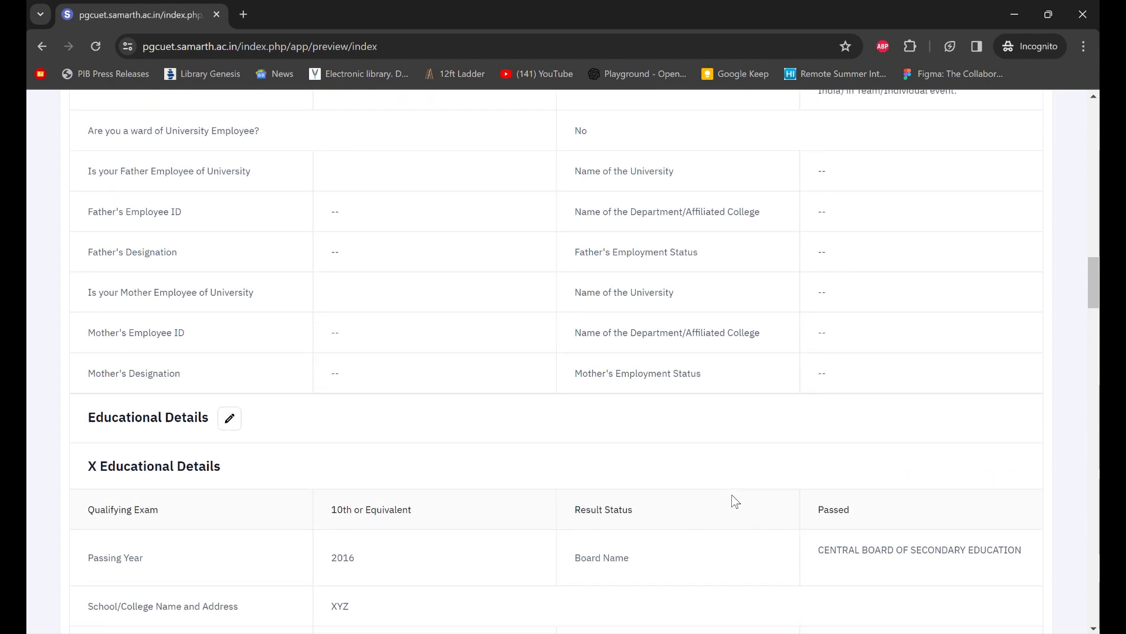
scroll(735, 501, "up", 3)
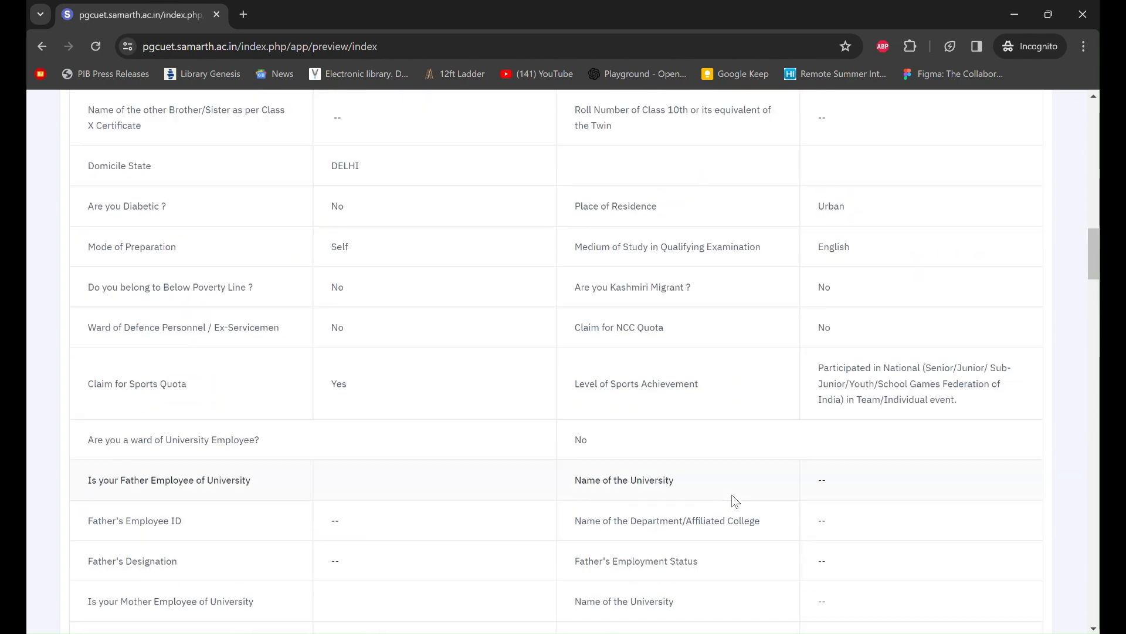
scroll(736, 501, "up", 2)
scroll(736, 501, "down", 5)
scroll(736, 501, "down", 20)
scroll(736, 501, "down", 20)
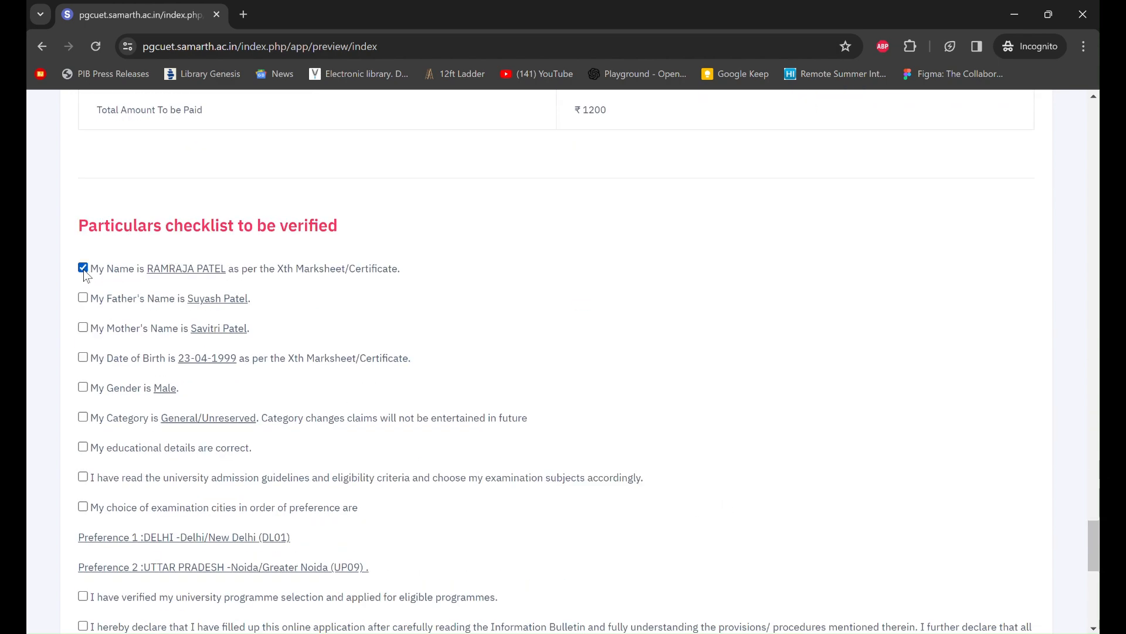
- Confirm the father's name, mother's name, gender and category items in the Particulars checklist
left_click(83, 297)
left_click(83, 327)
left_click(84, 388)
scroll(86, 391, "down", 2)
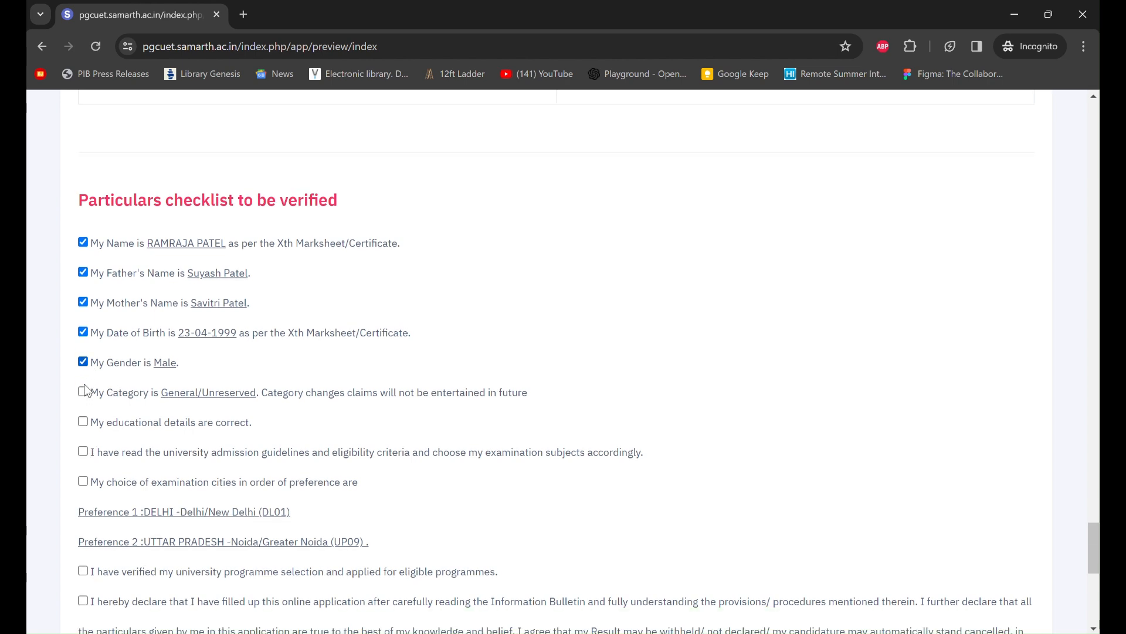
left_click(83, 326)
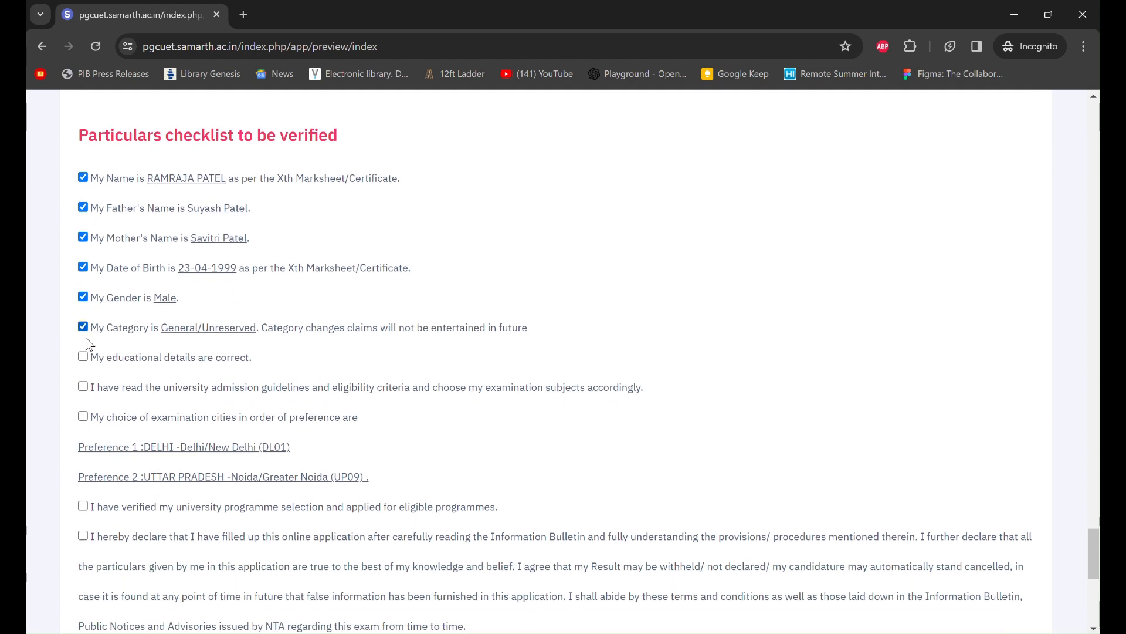
- Tick the guidelines, exam-city, application declaration, truthfulness and data-sharing declarations
left_click(85, 388)
left_click(83, 417)
scroll(94, 420, "down", 2)
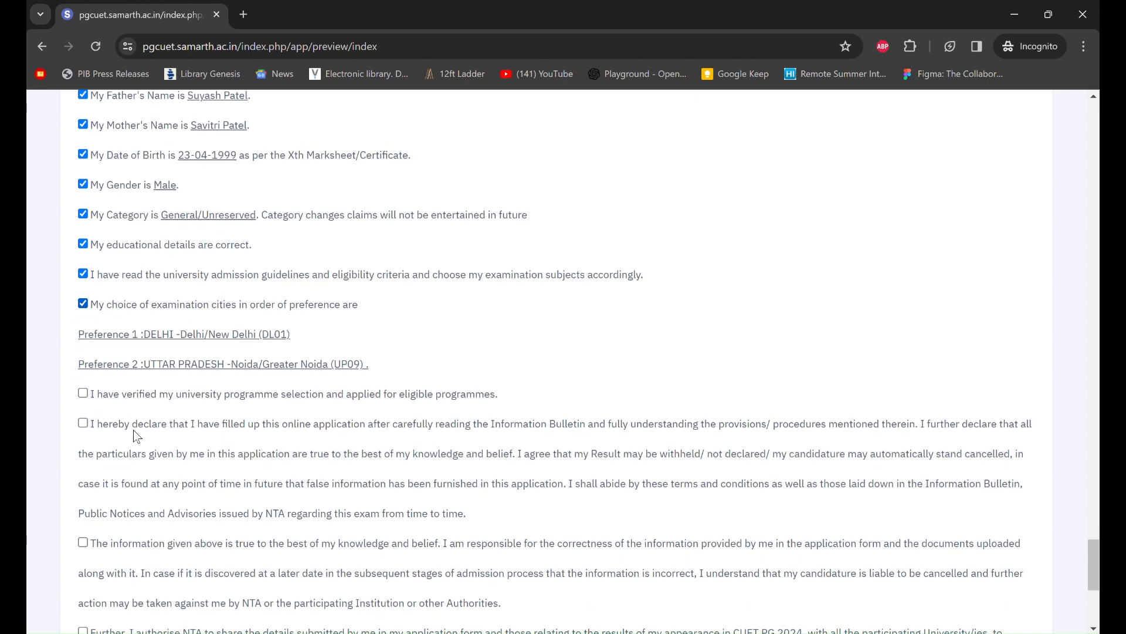
left_click(89, 422)
scroll(89, 421, "down", 2)
left_click(84, 447)
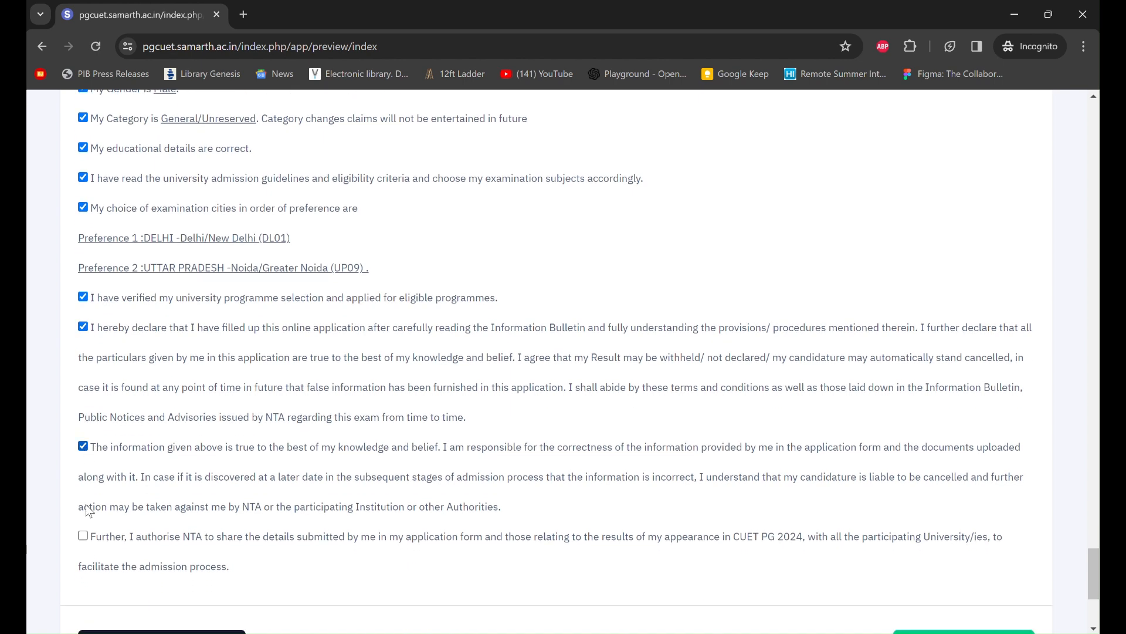
left_click(83, 536)
scroll(231, 495, "down", 4)
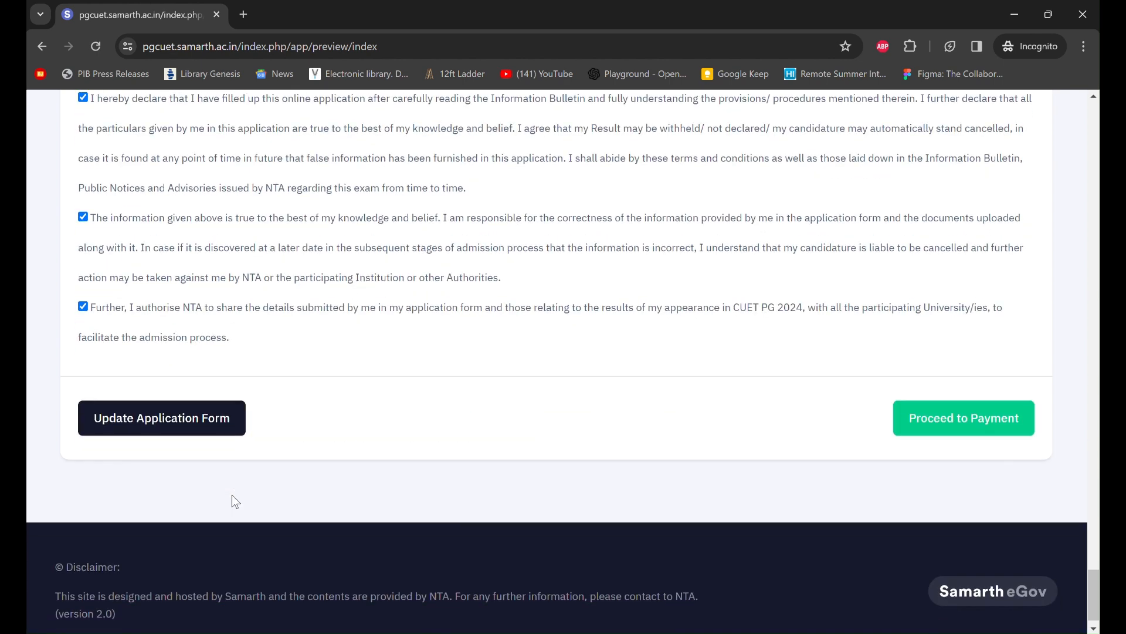
- Final-submit the application via Proceed to Payment and accept the no-modification warning
left_click(960, 403)
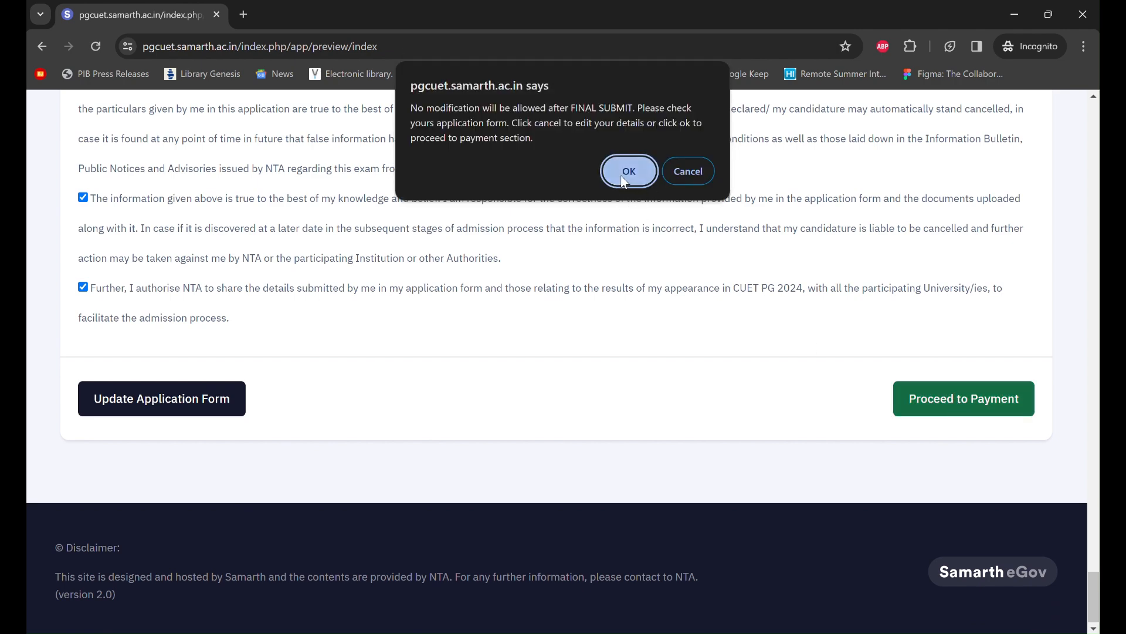
left_click(628, 174)
scroll(700, 417, "down", 5)
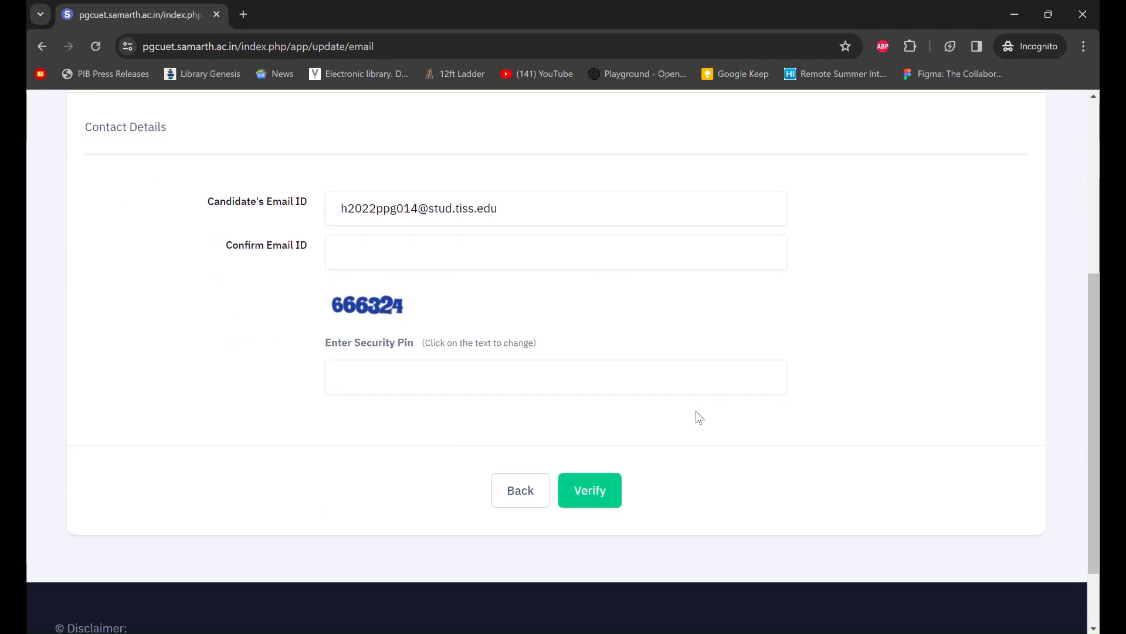
- Enter the candidate's confirmation email and the displayed security pin, then submit for verification
left_click(477, 253)
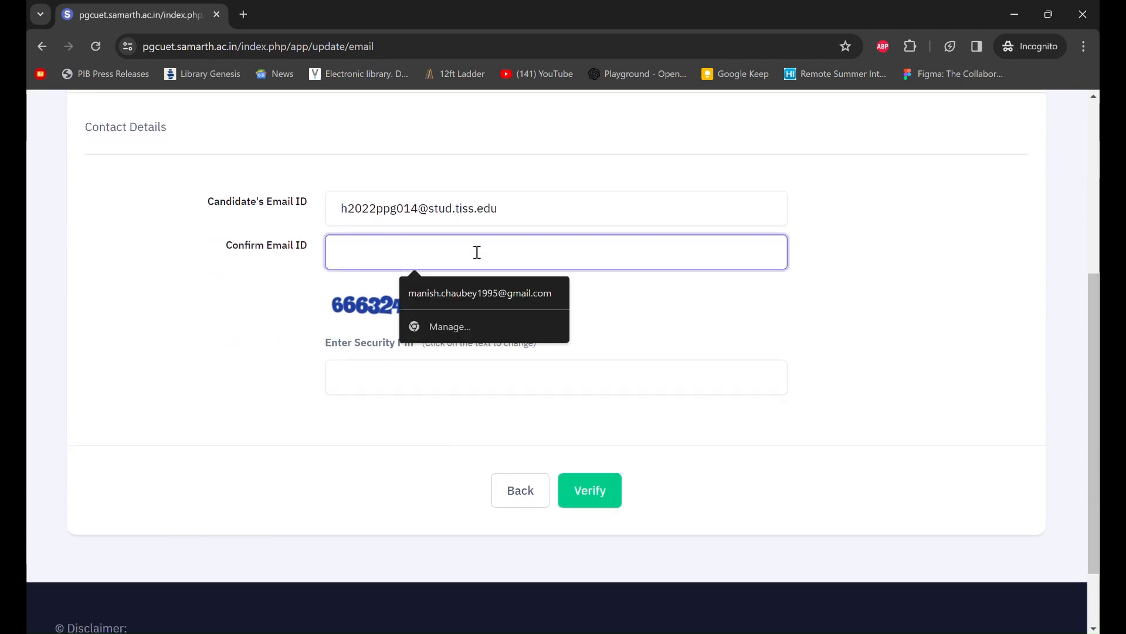
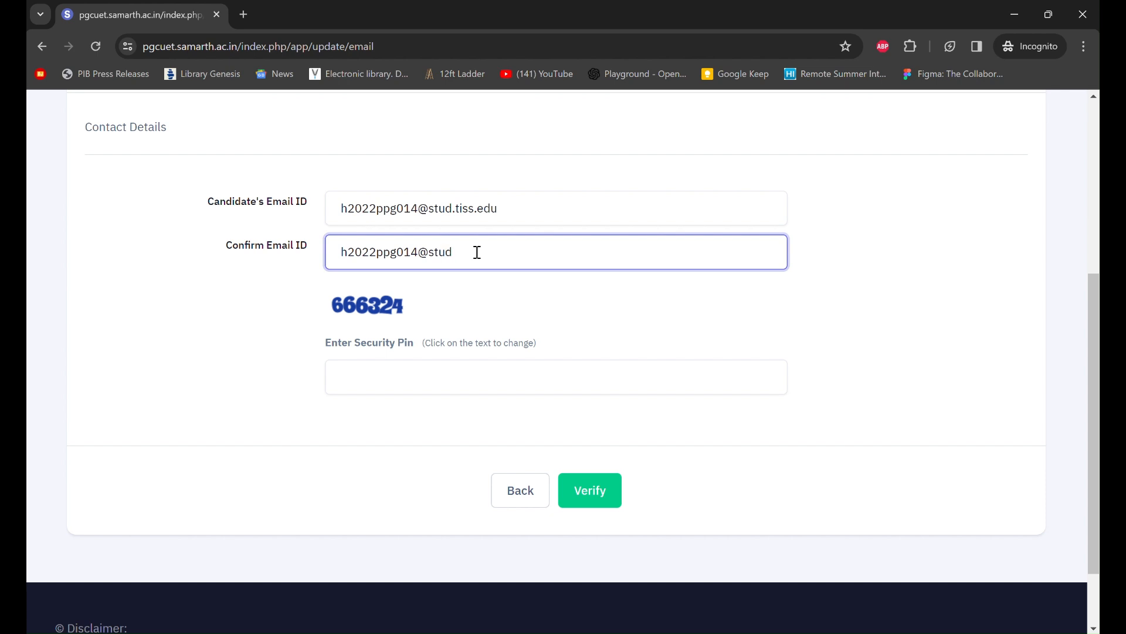
left_click(483, 375)
type("666324")
left_click(568, 464)
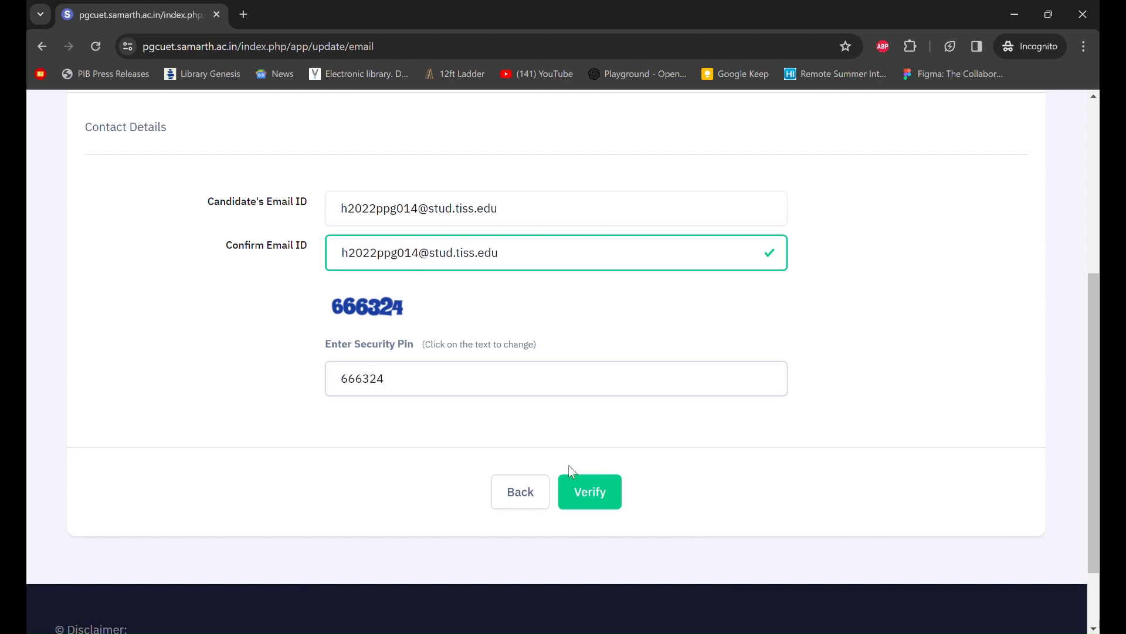
left_click(578, 478)
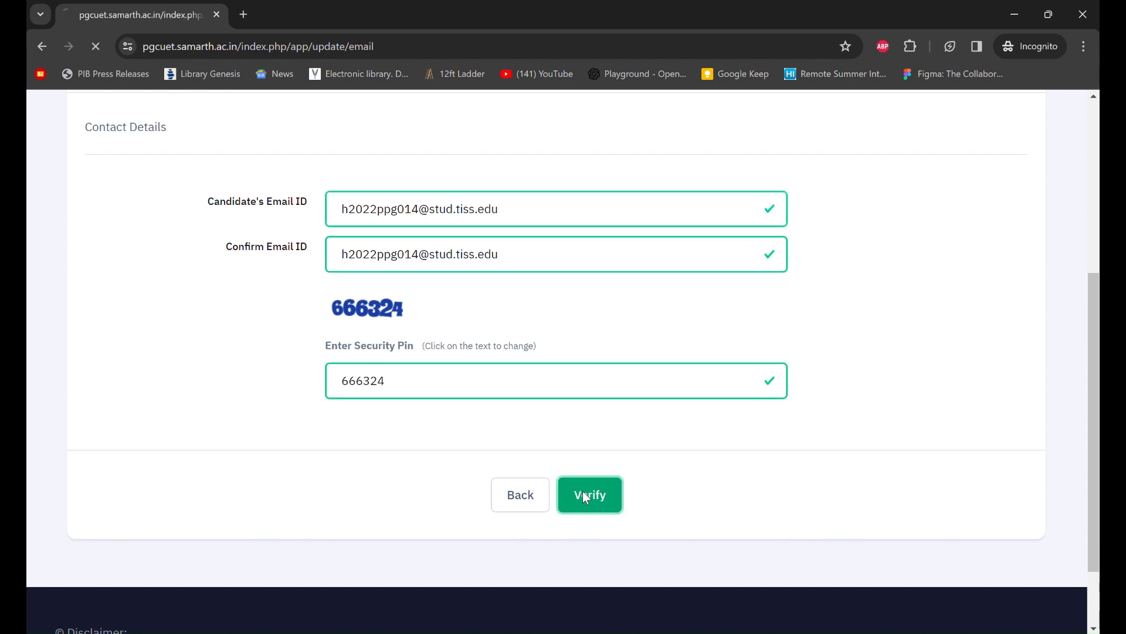
- Re-enter the displayed security pin and submit to verify the email ID
scroll(584, 499, "down", 5)
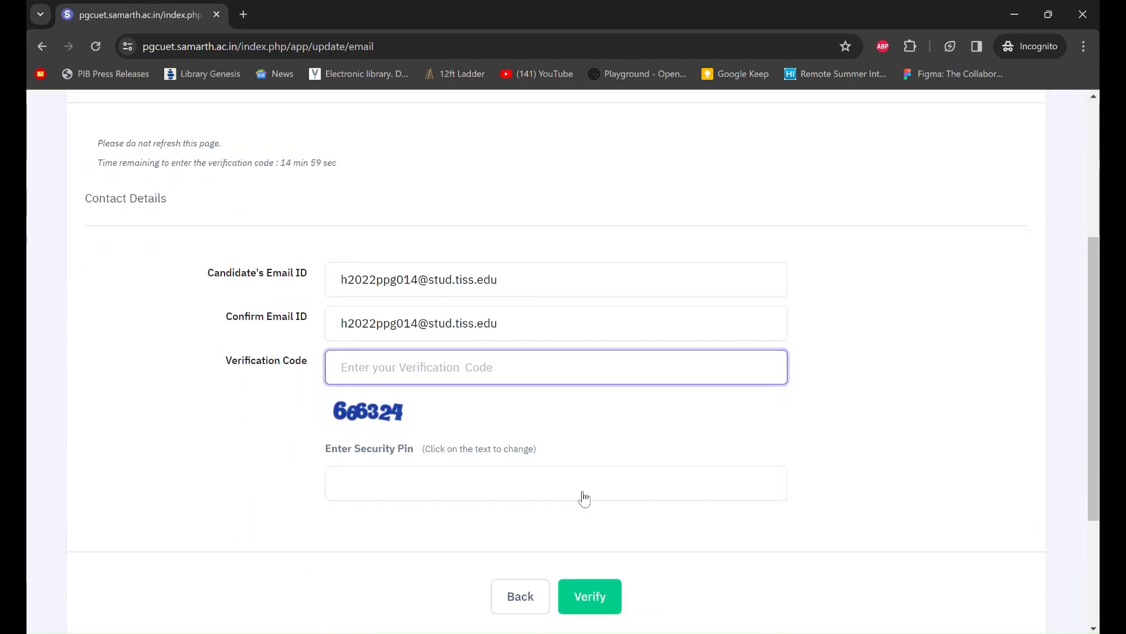
scroll(584, 499, "down", 2)
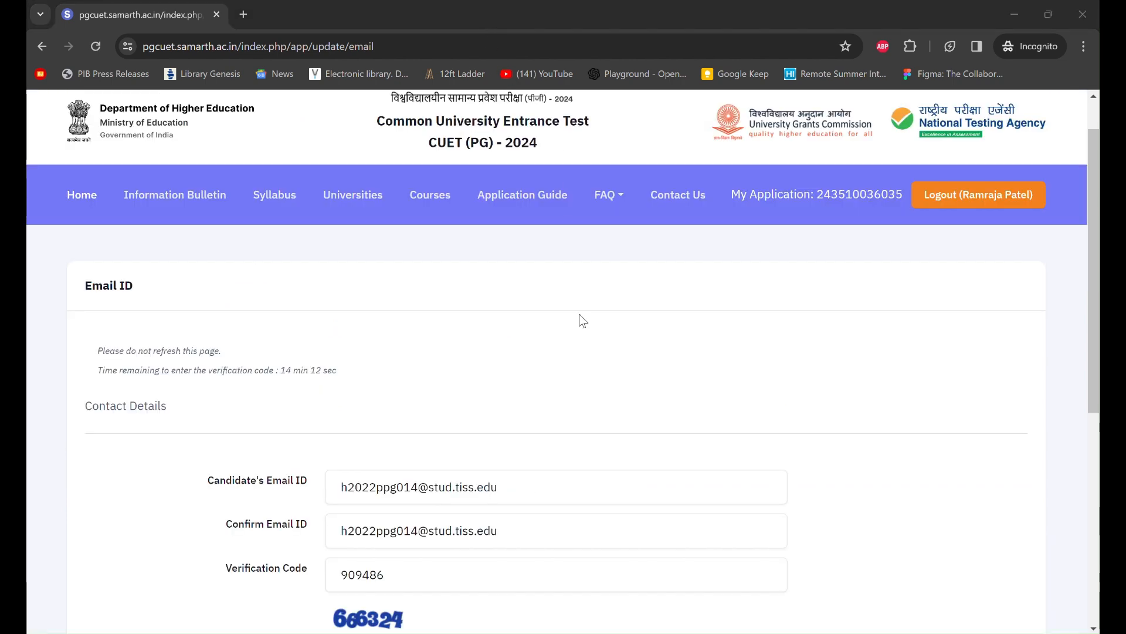
scroll(584, 345, "down", 1)
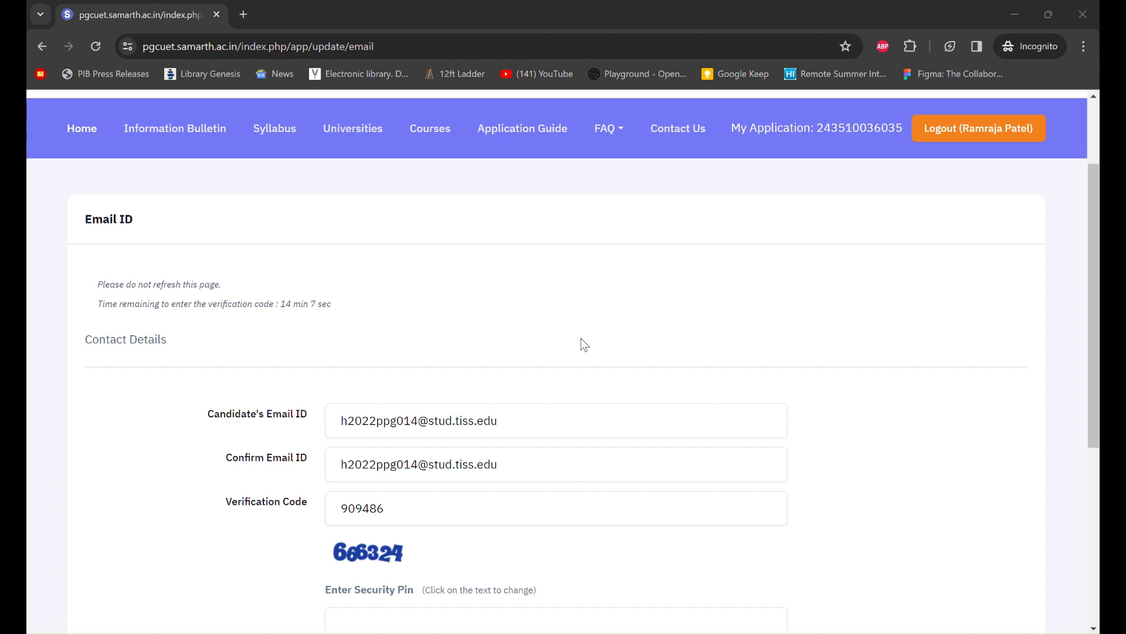
scroll(581, 339, "down", 1)
scroll(581, 337, "down", 1)
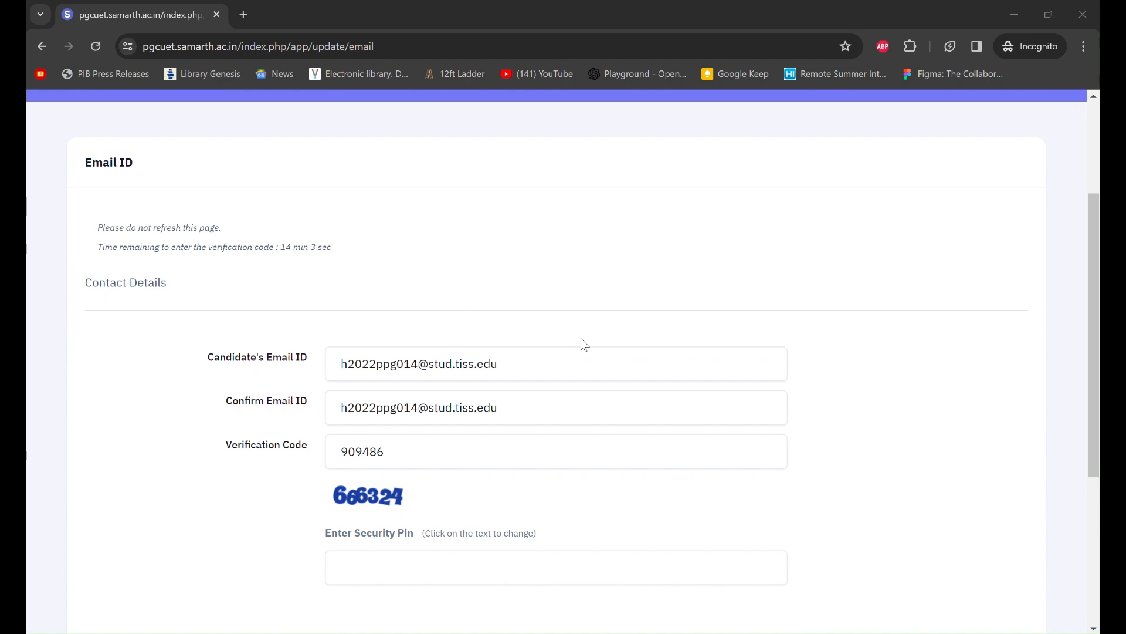
scroll(585, 344, "down", 1)
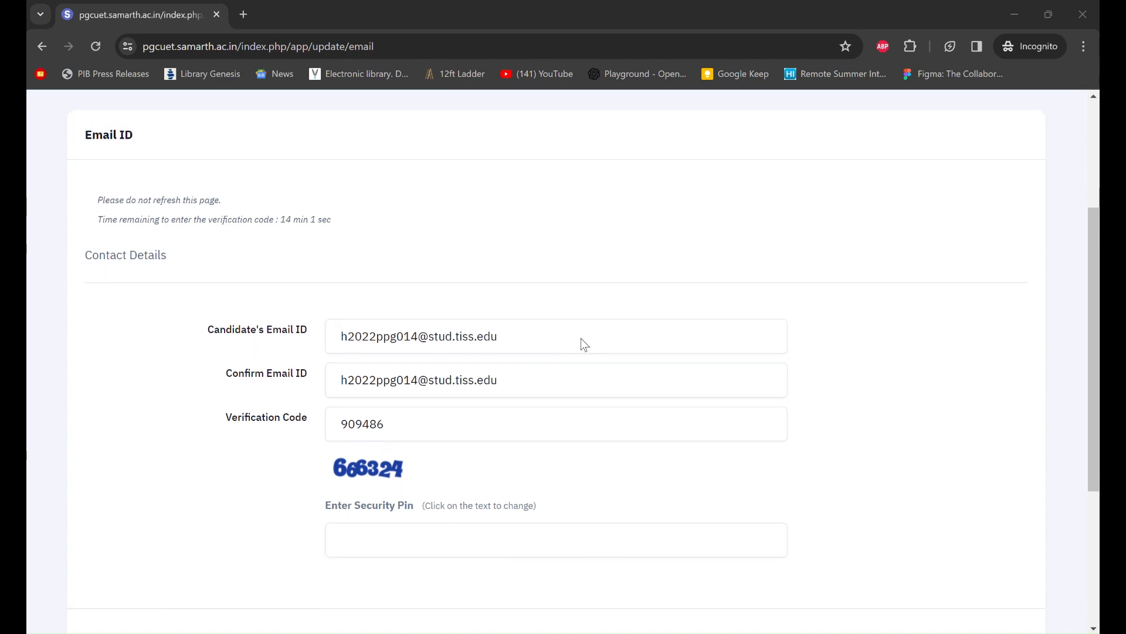
scroll(581, 339, "down", 2)
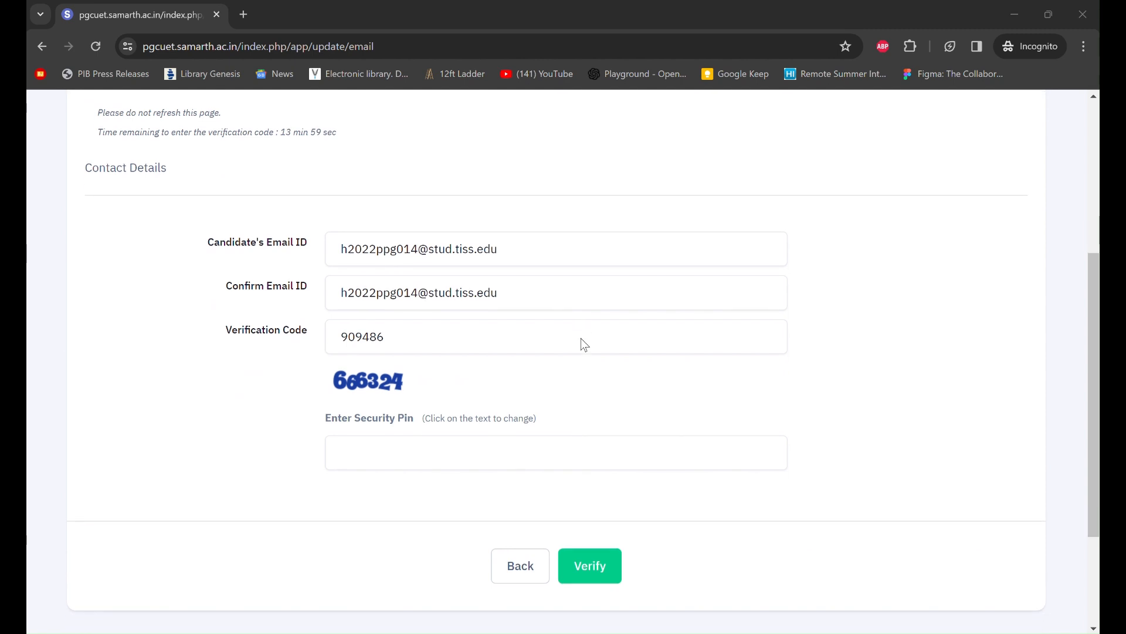
scroll(580, 338, "down", 1)
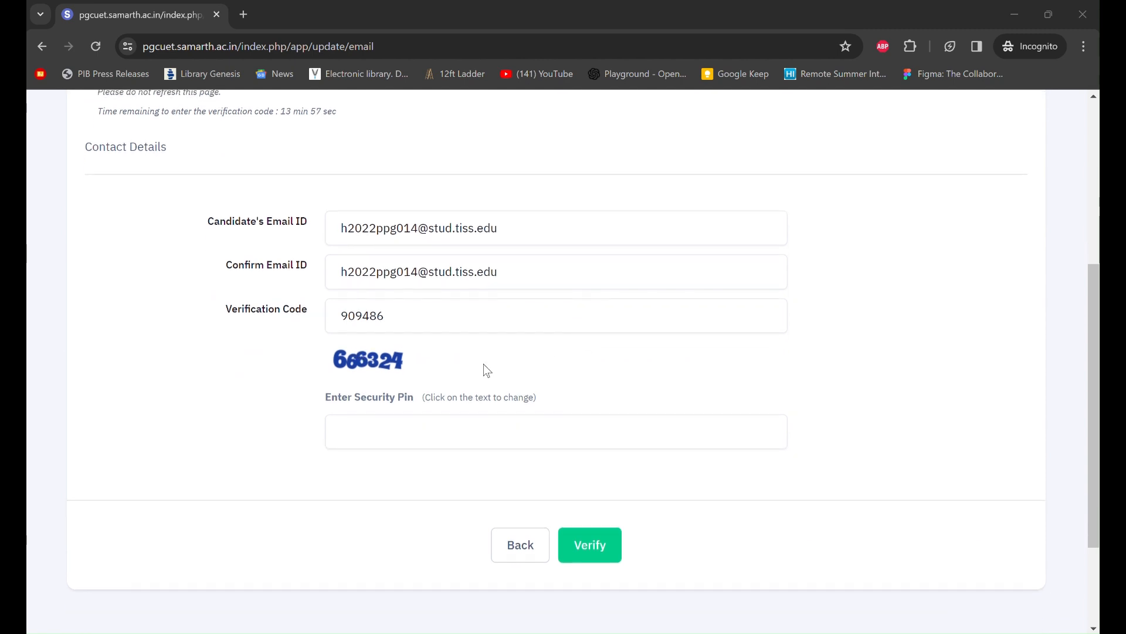
left_click(456, 424)
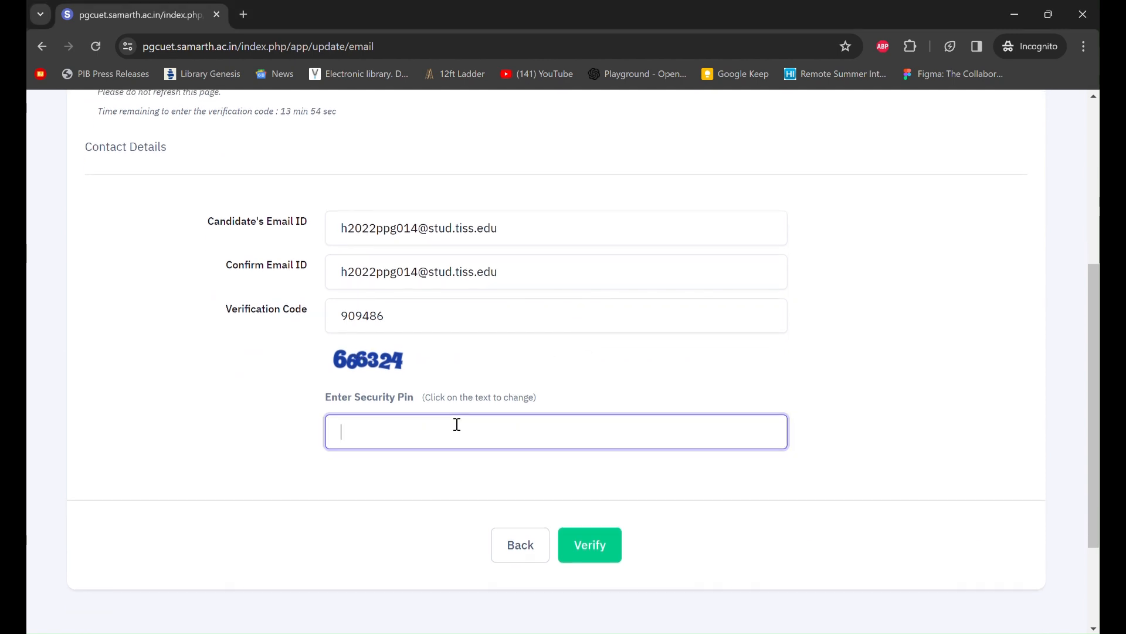
type("666324")
scroll(457, 424, "down", 2)
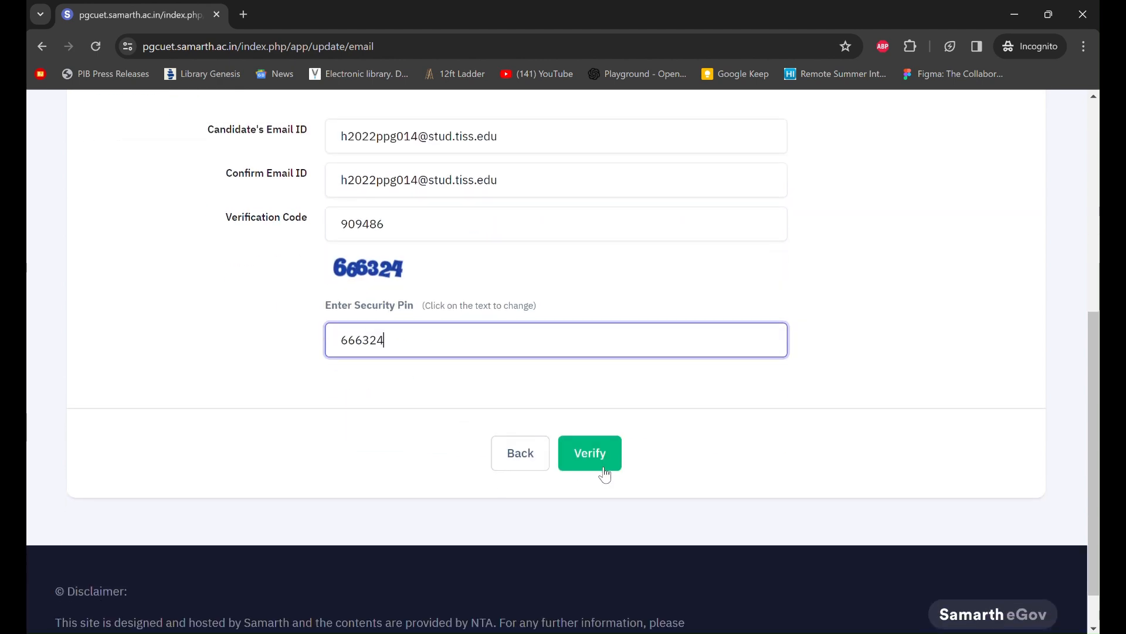
left_click(605, 468)
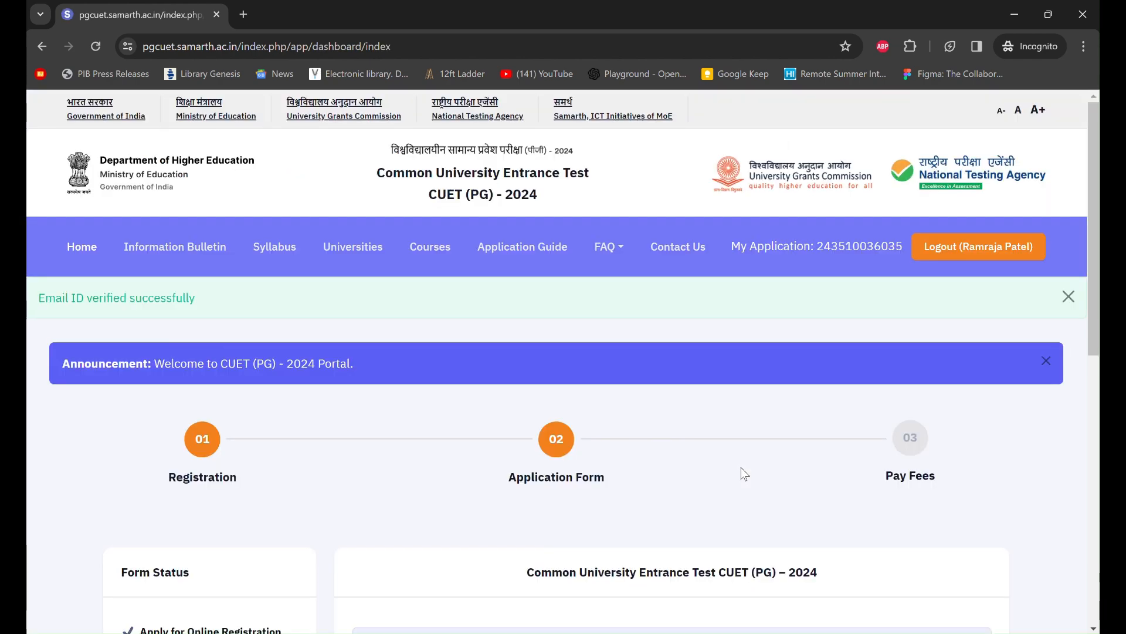
- Open the application form review and move past personal details to the educational details
scroll(744, 473, "down", 6)
scroll(742, 473, "up", 2)
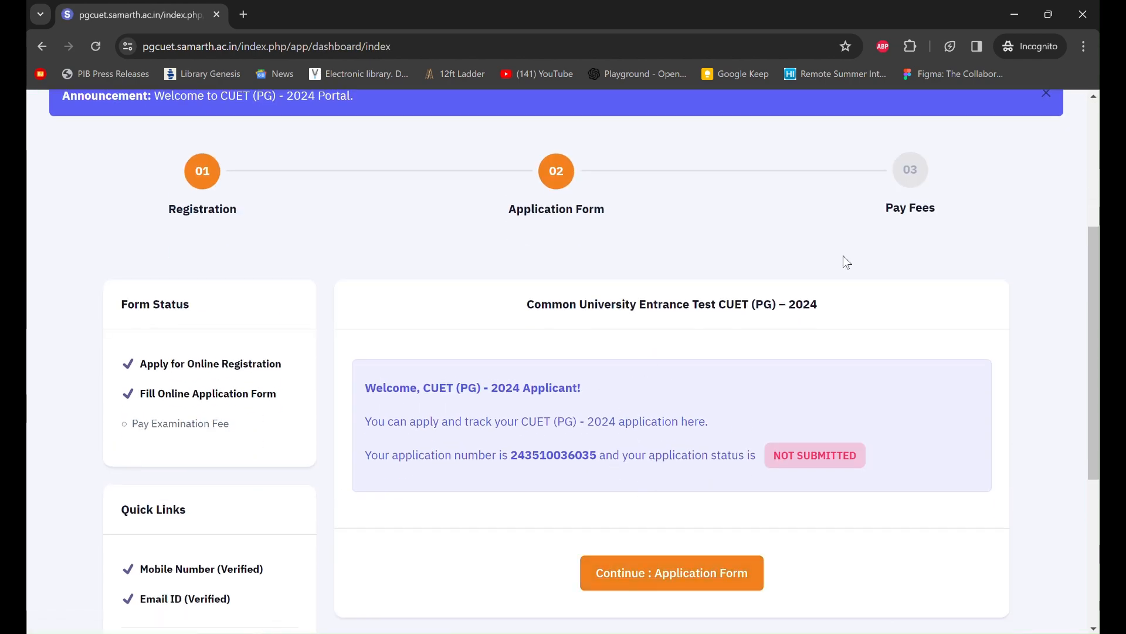
left_click(690, 572)
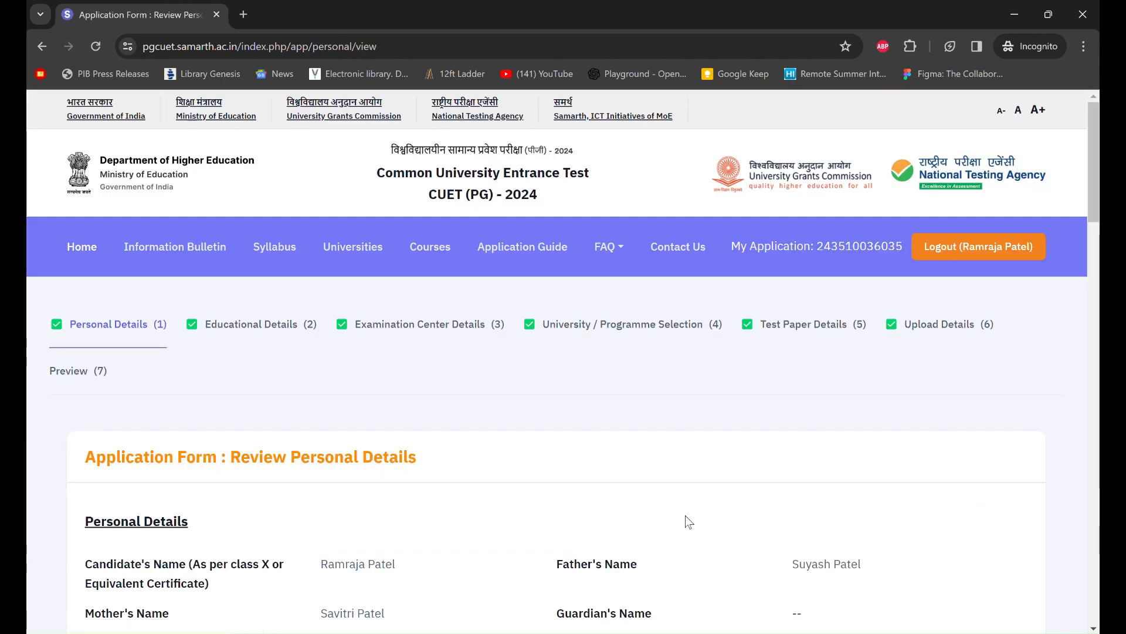
scroll(685, 515, "down", 5)
scroll(685, 515, "down", 20)
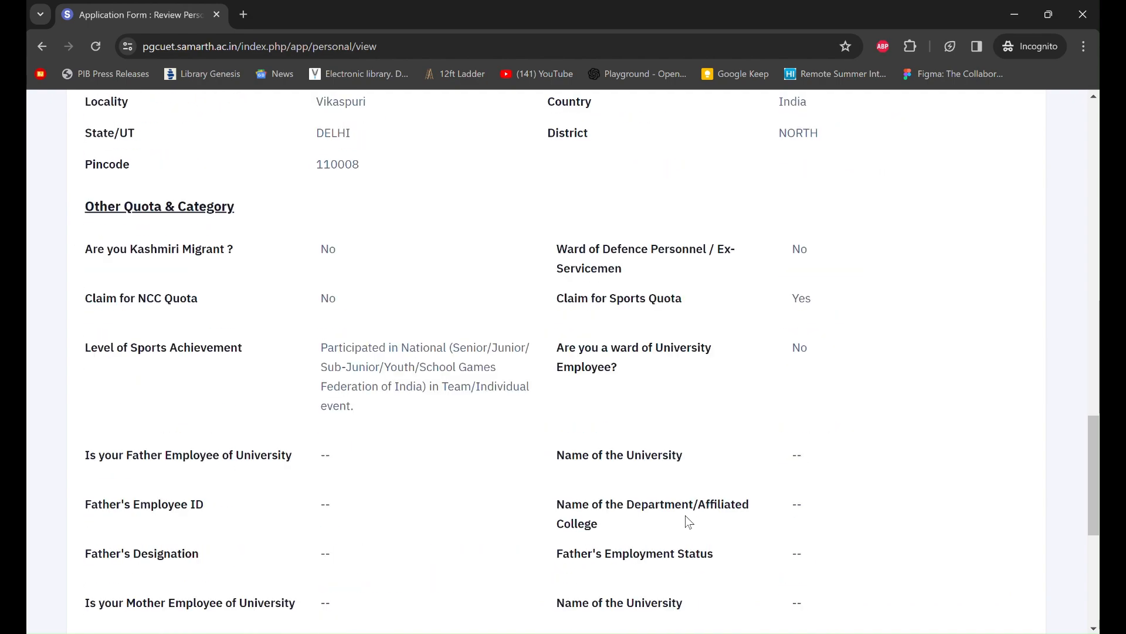
scroll(685, 515, "up", 20)
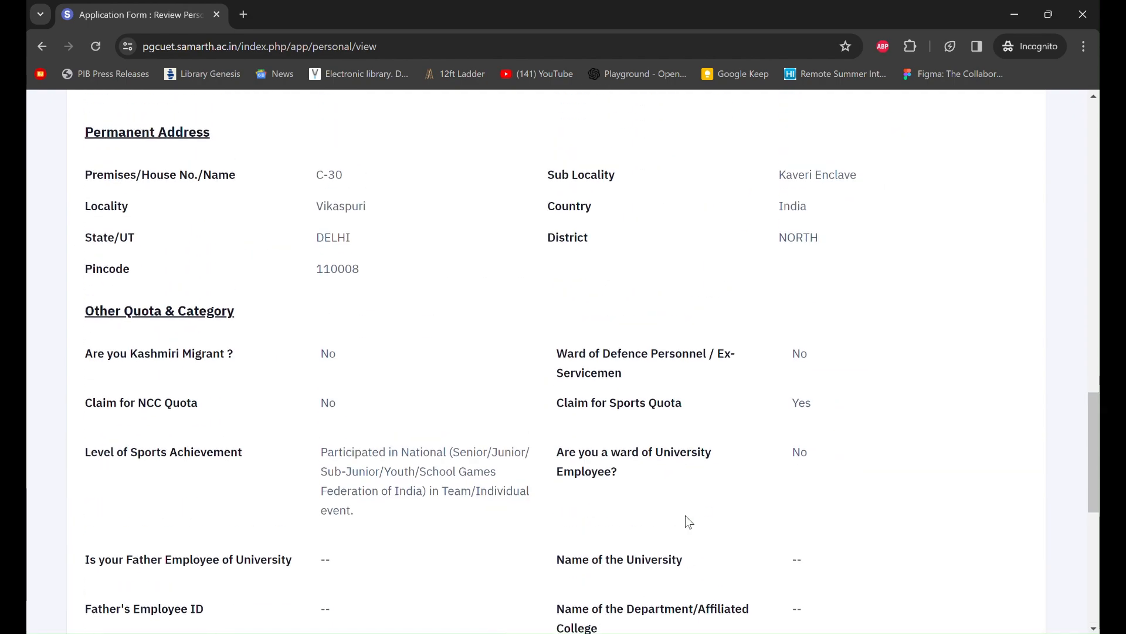
scroll(685, 522, "down", 20)
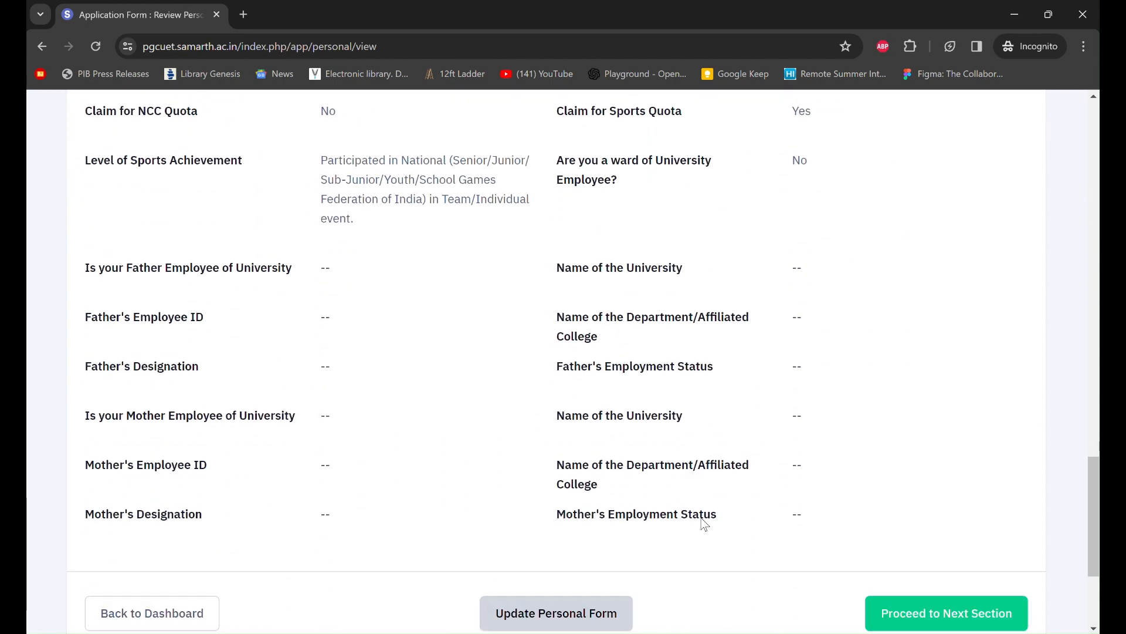
left_click(931, 606)
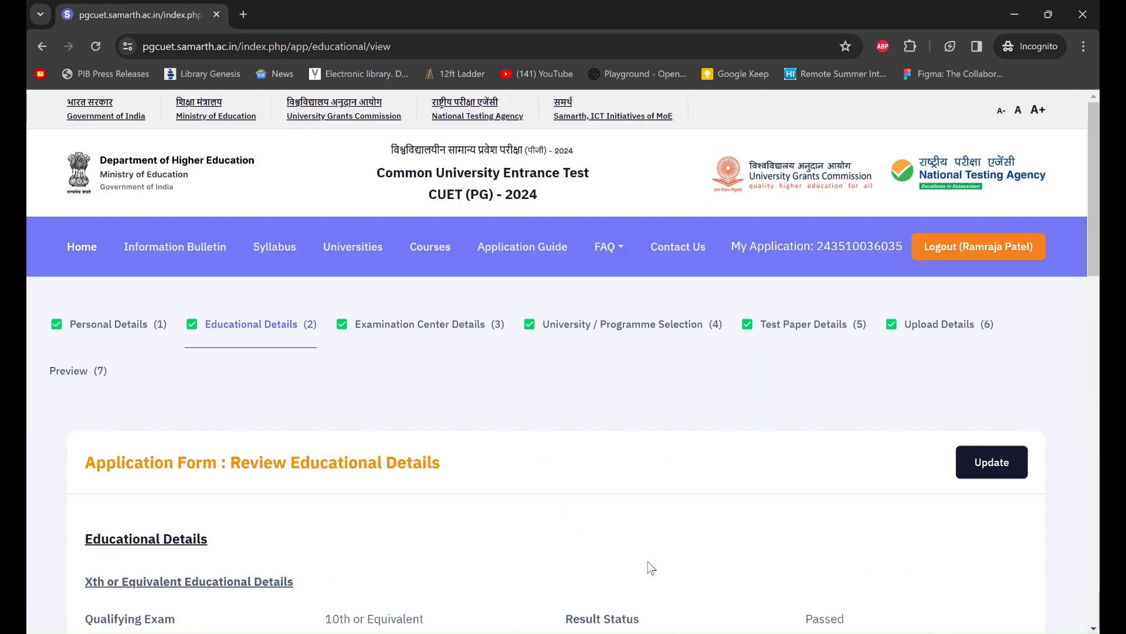
- Step through the educational, exam centre, university-programme and test paper reviews to Upload Documents
scroll(752, 541, "down", 8)
scroll(751, 540, "down", 10)
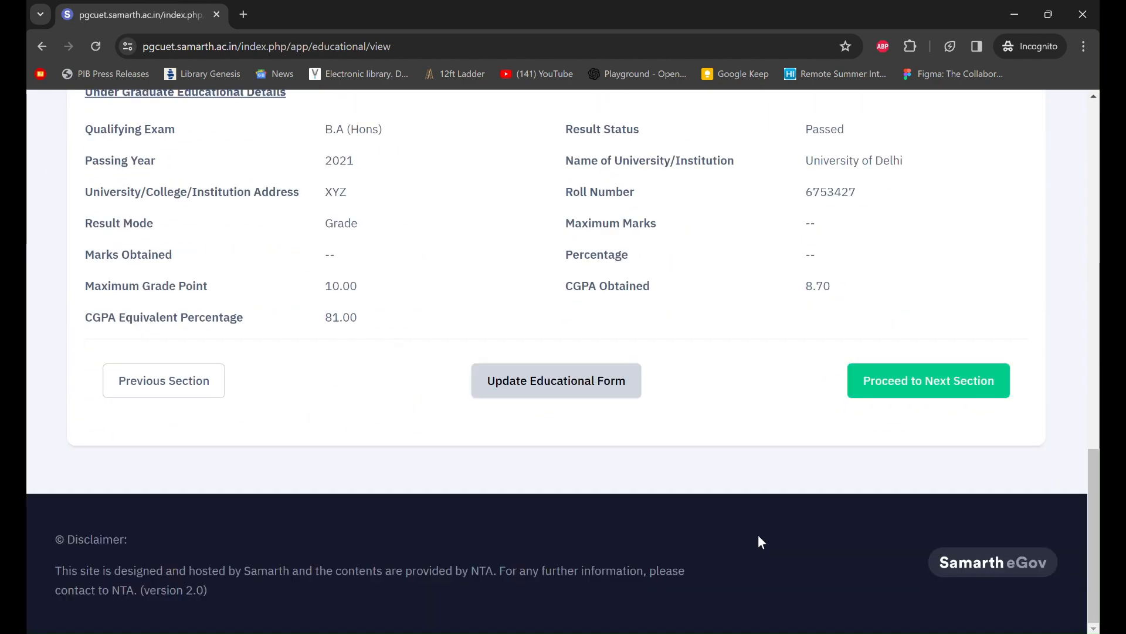
left_click(937, 388)
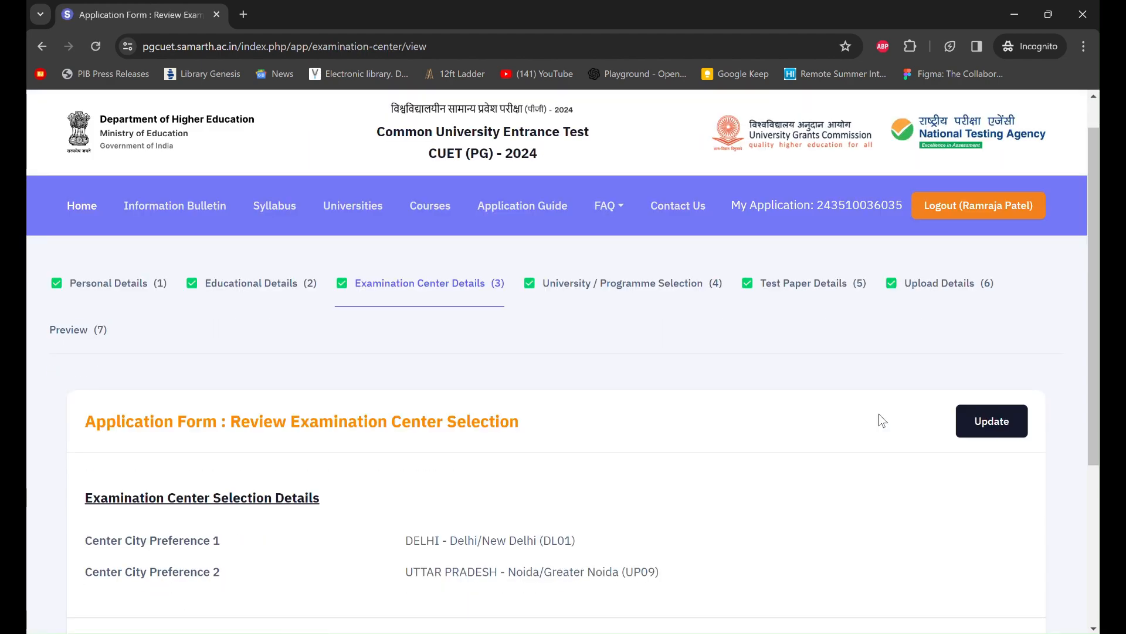
scroll(878, 413, "down", 5)
left_click(933, 401)
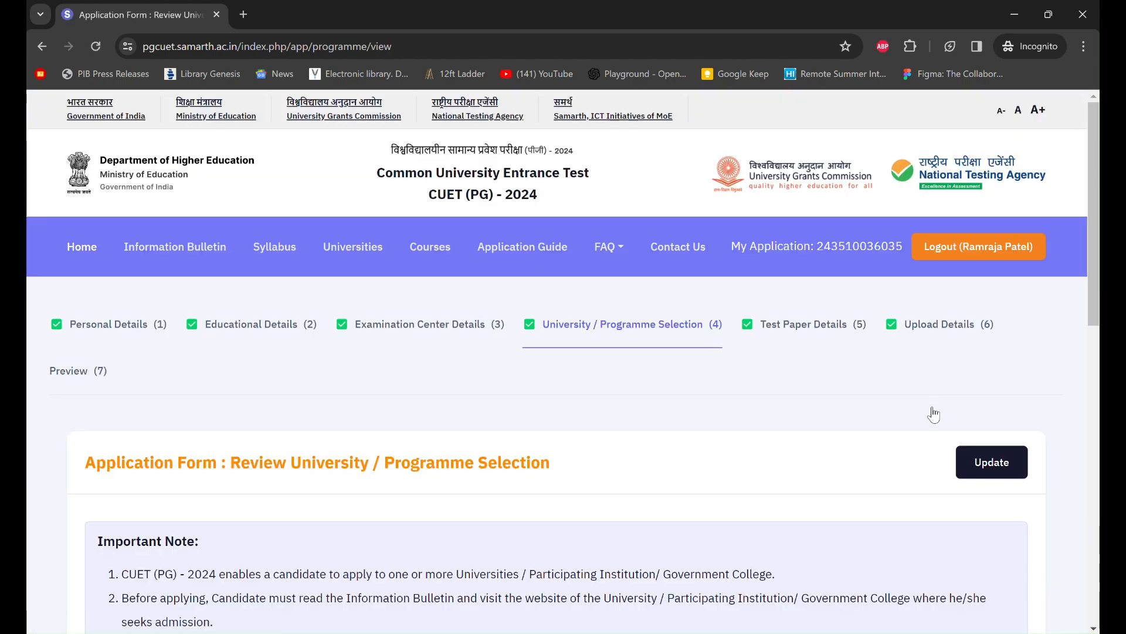
scroll(945, 516, "down", 10)
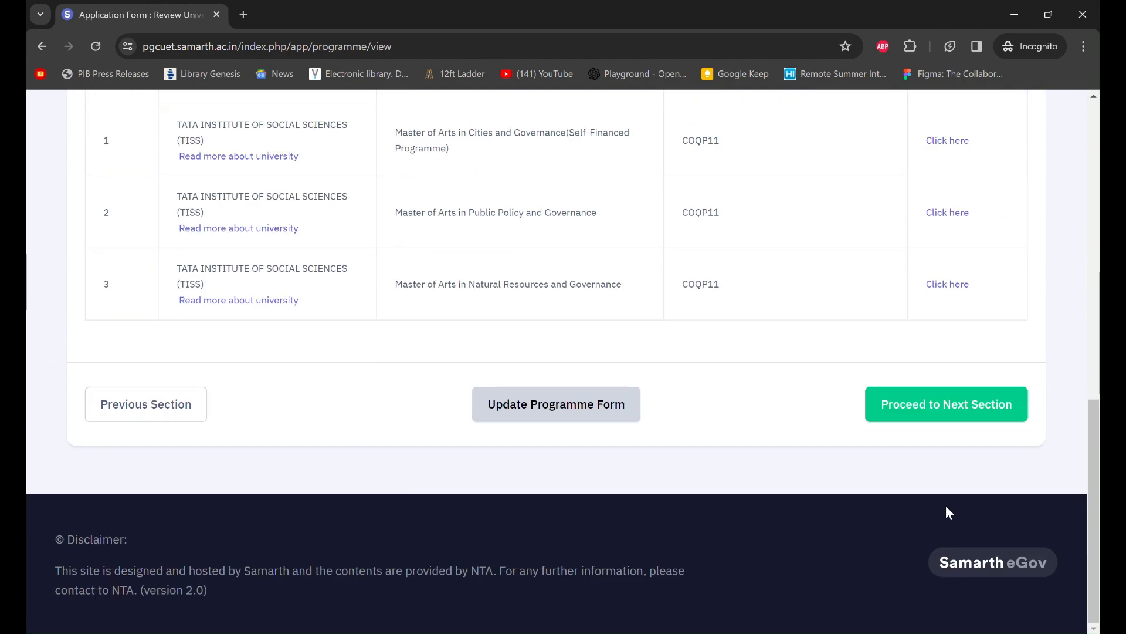
left_click(971, 406)
scroll(782, 437, "down", 10)
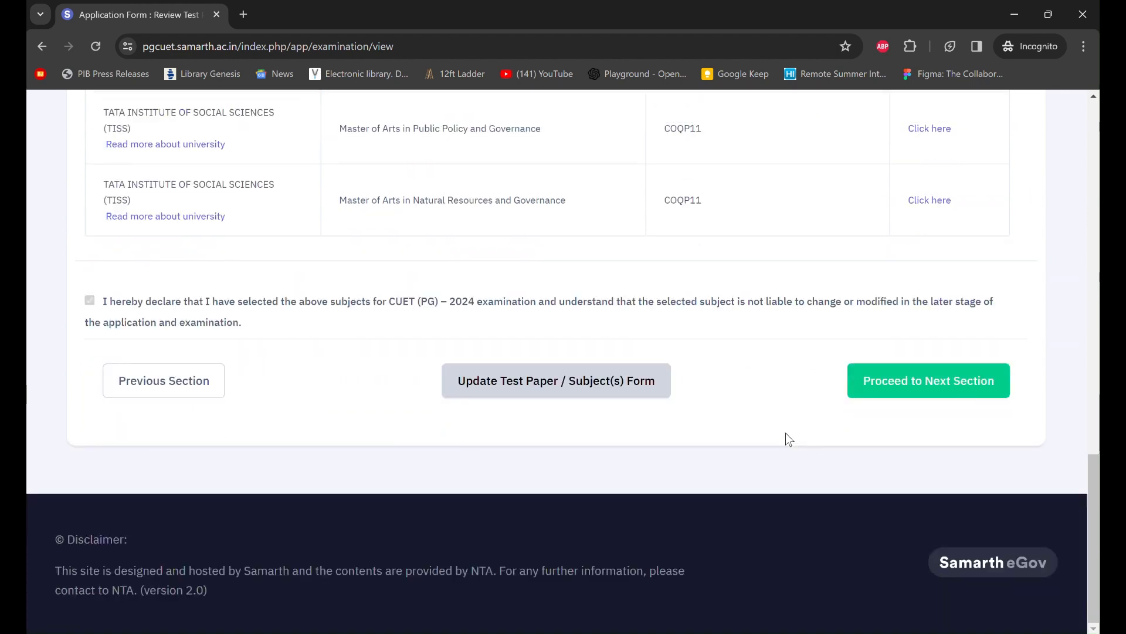
left_click(925, 380)
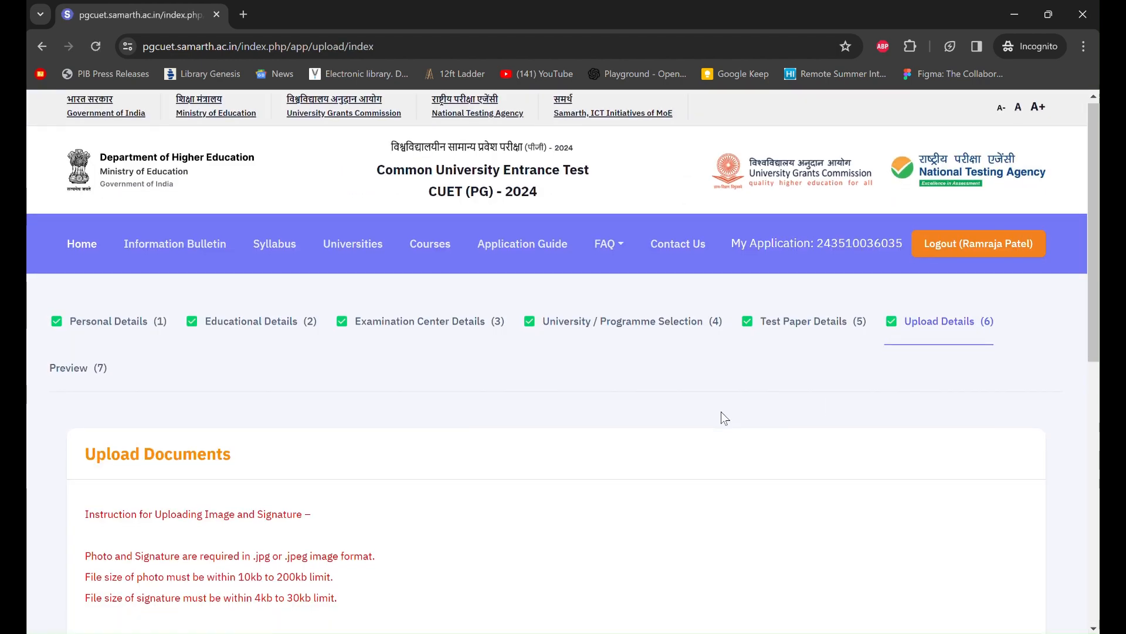
scroll(720, 410, "down", 10)
- Open the final application preview and confirm the ₹1200 total fee and ticked particulars checklist
left_click(884, 403)
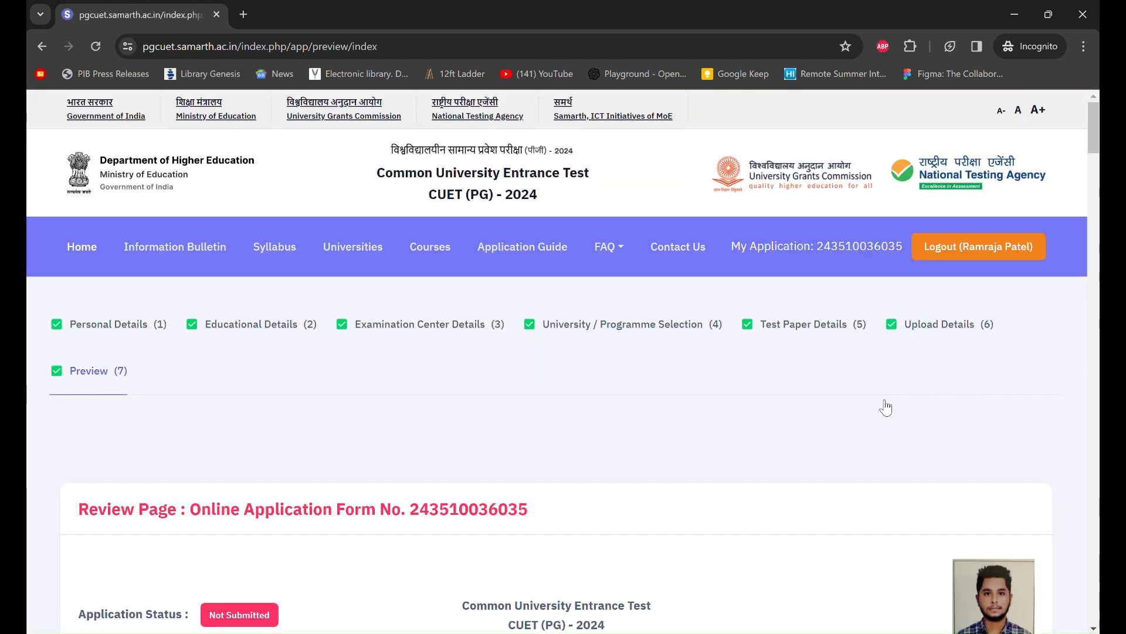
scroll(885, 406, "down", 8)
scroll(886, 406, "down", 10)
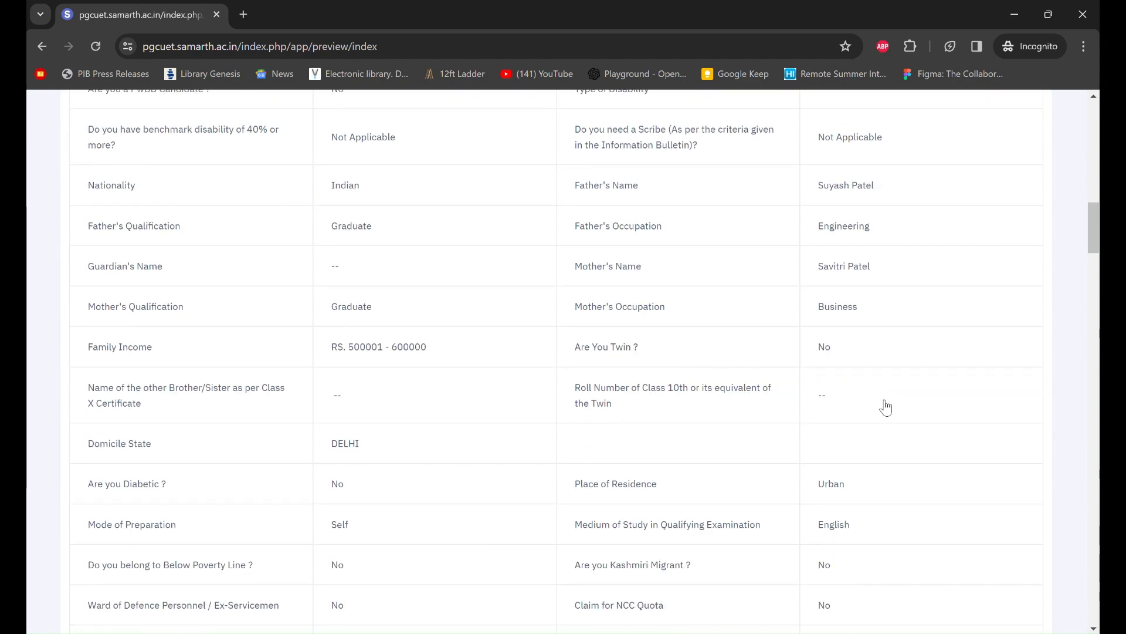
scroll(886, 406, "down", 20)
scroll(885, 406, "down", 20)
scroll(886, 406, "down", 12)
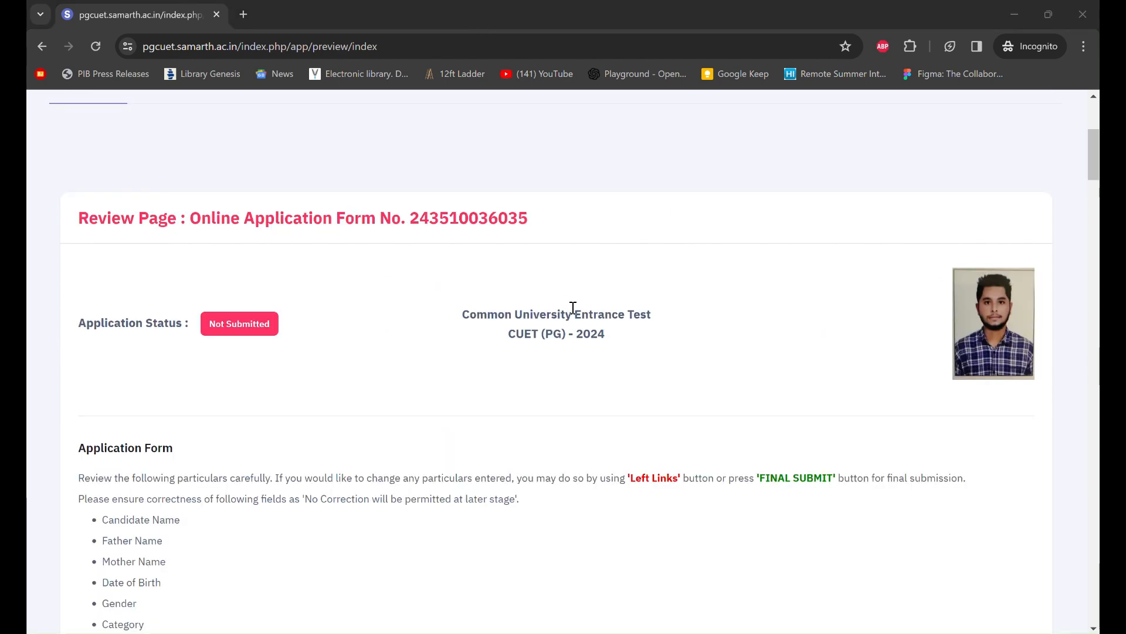
scroll(610, 317, "down", 1)
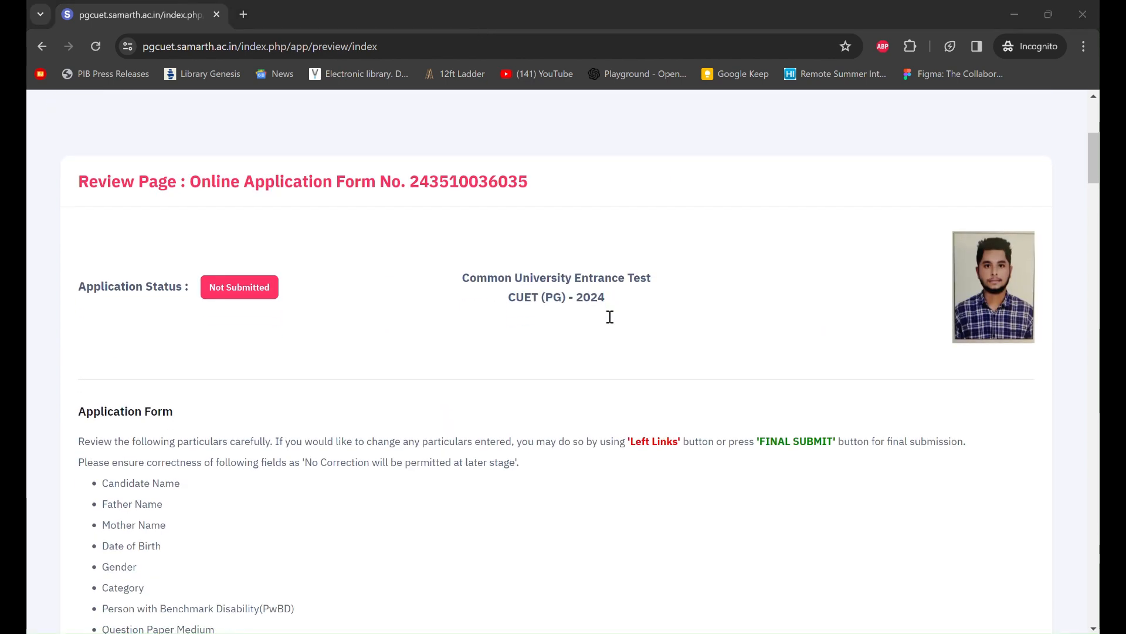
scroll(610, 317, "down", 1)
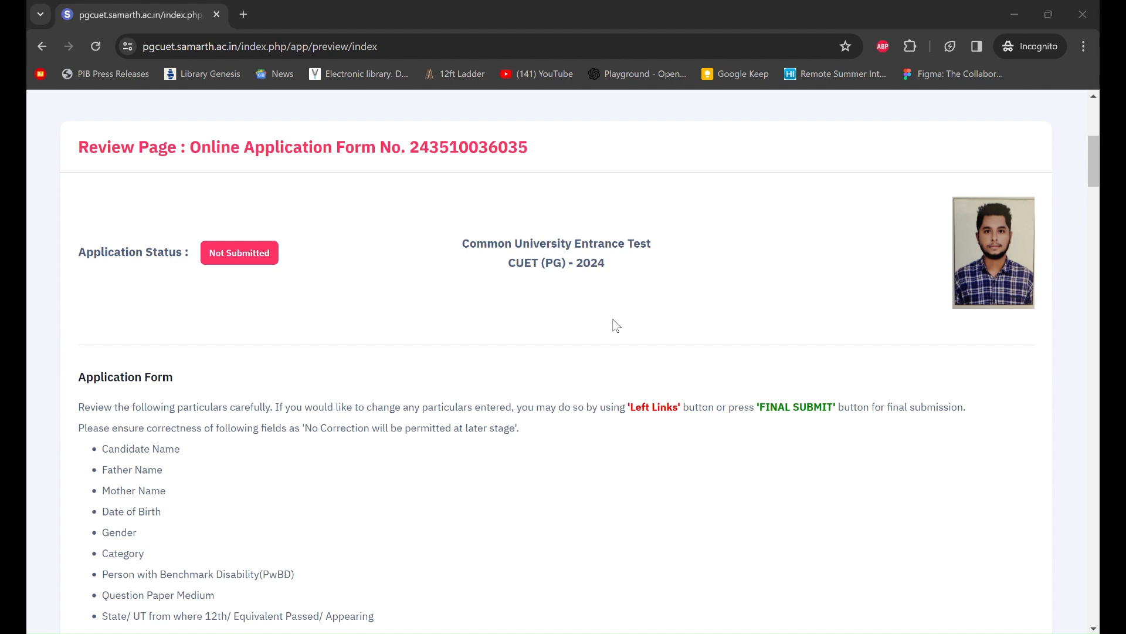
scroll(688, 375, "down", 1)
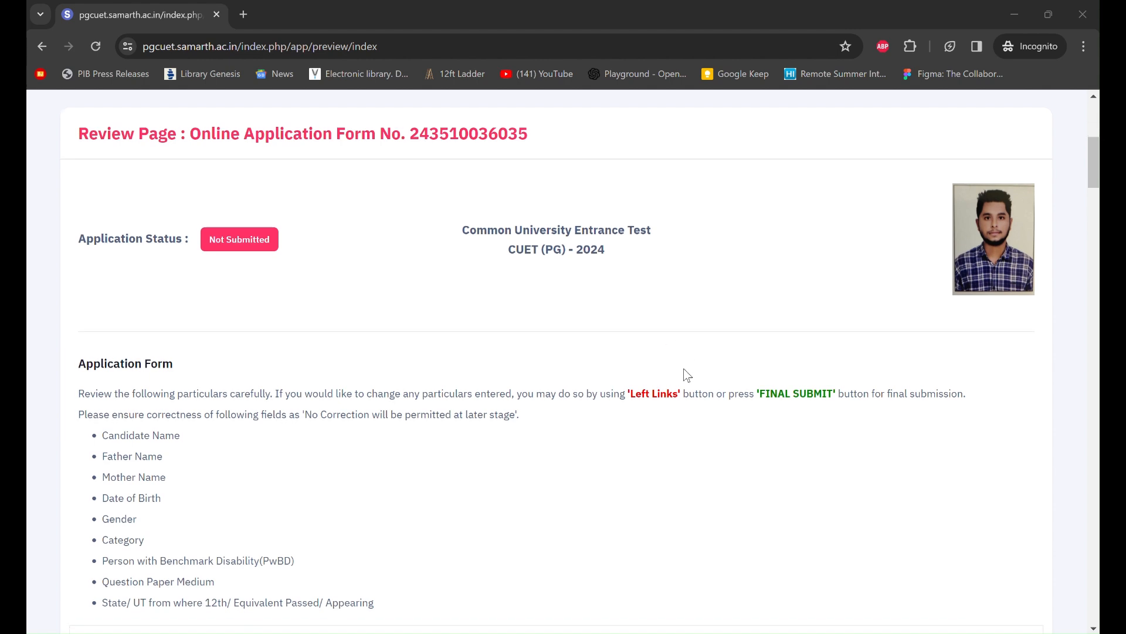
scroll(688, 376, "up", 1)
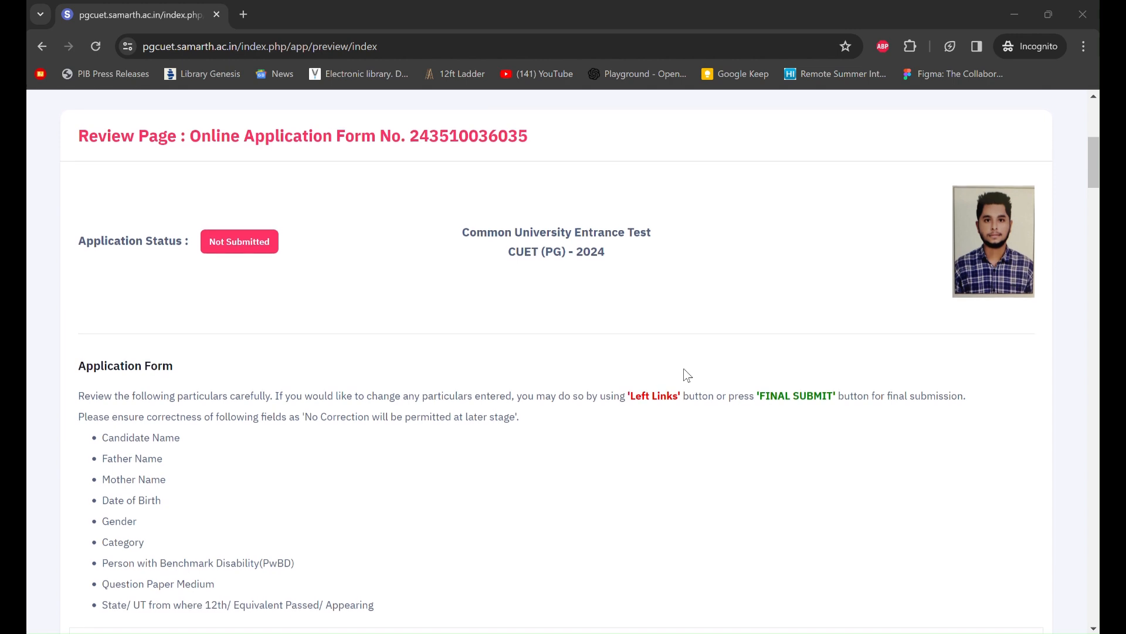
scroll(687, 376, "up", 1)
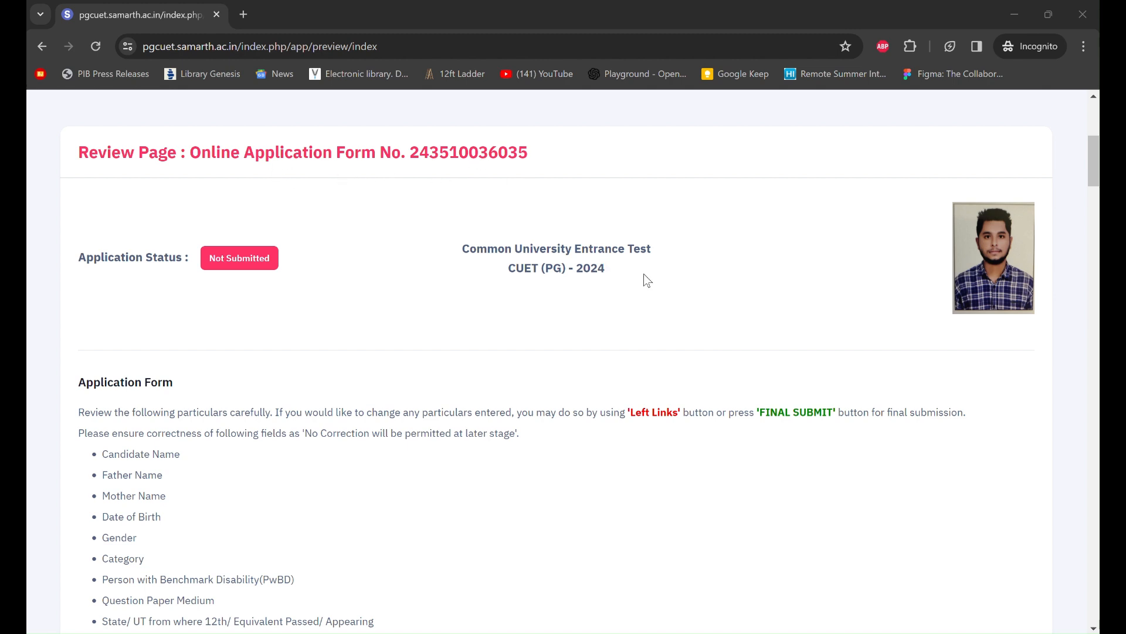
scroll(632, 312, "down", 10)
scroll(631, 313, "down", 20)
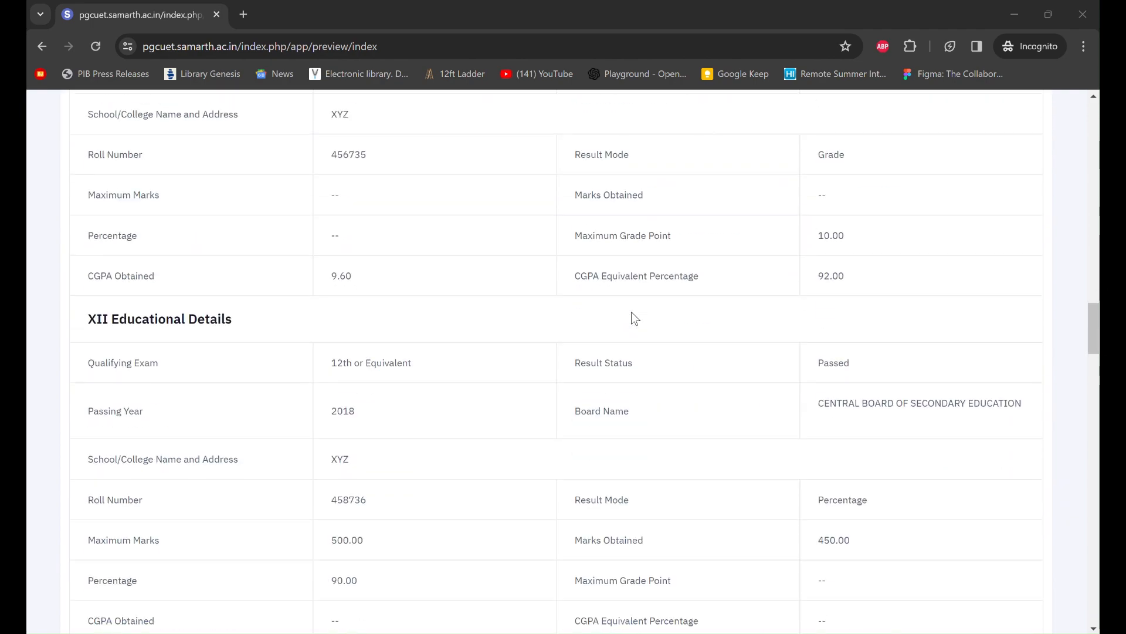
scroll(633, 318, "down", 10)
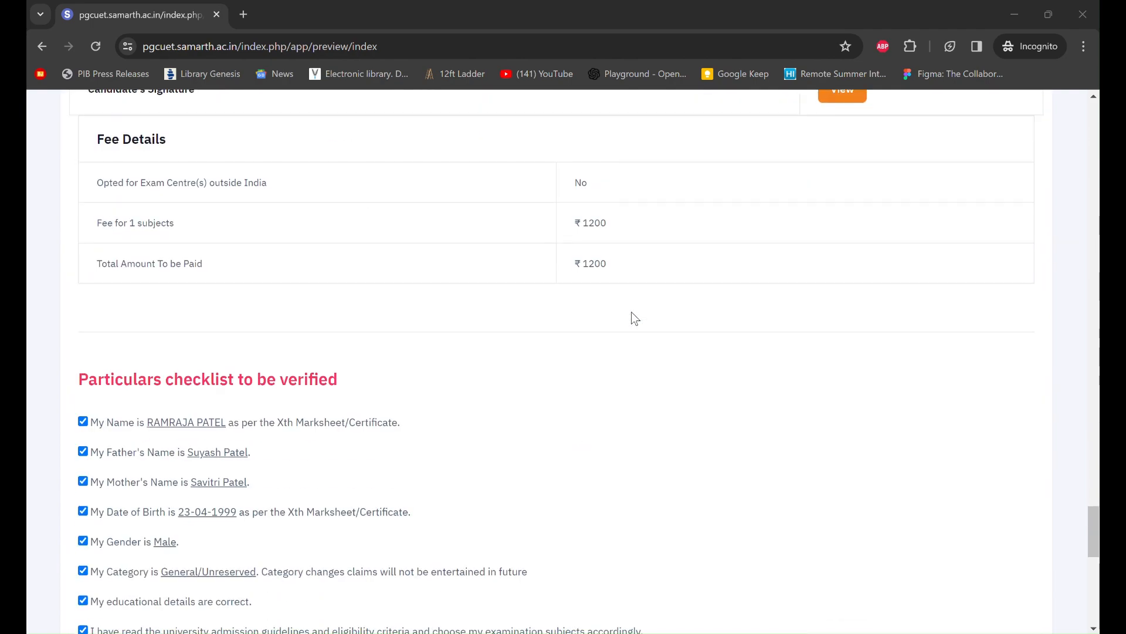
scroll(631, 317, "up", 4)
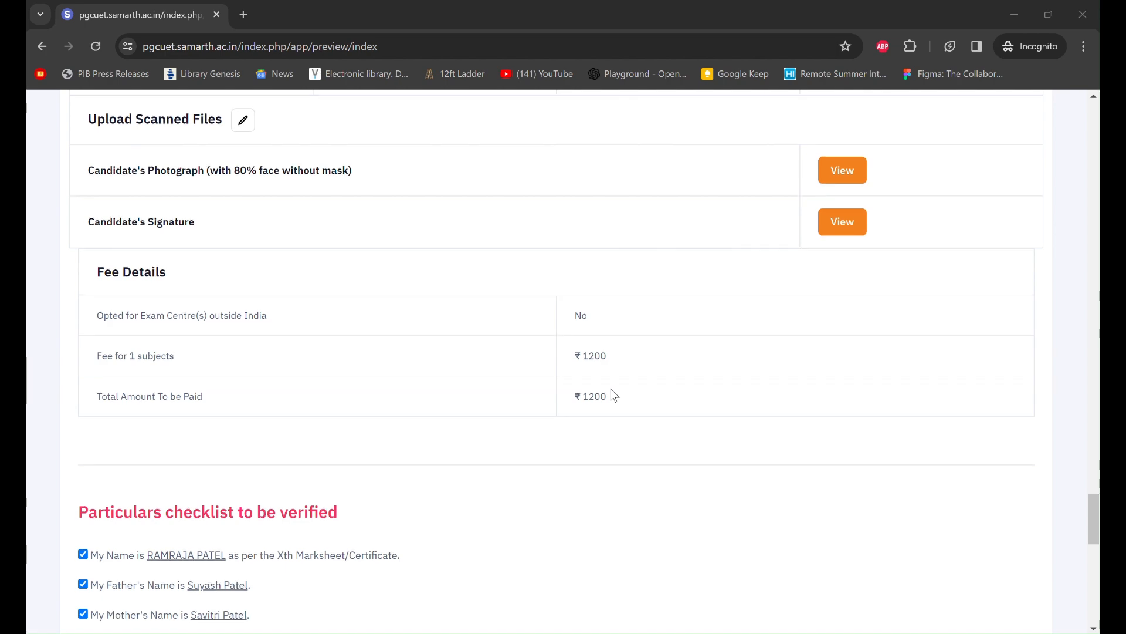
scroll(610, 389, "down", 1)
scroll(610, 388, "down", 1)
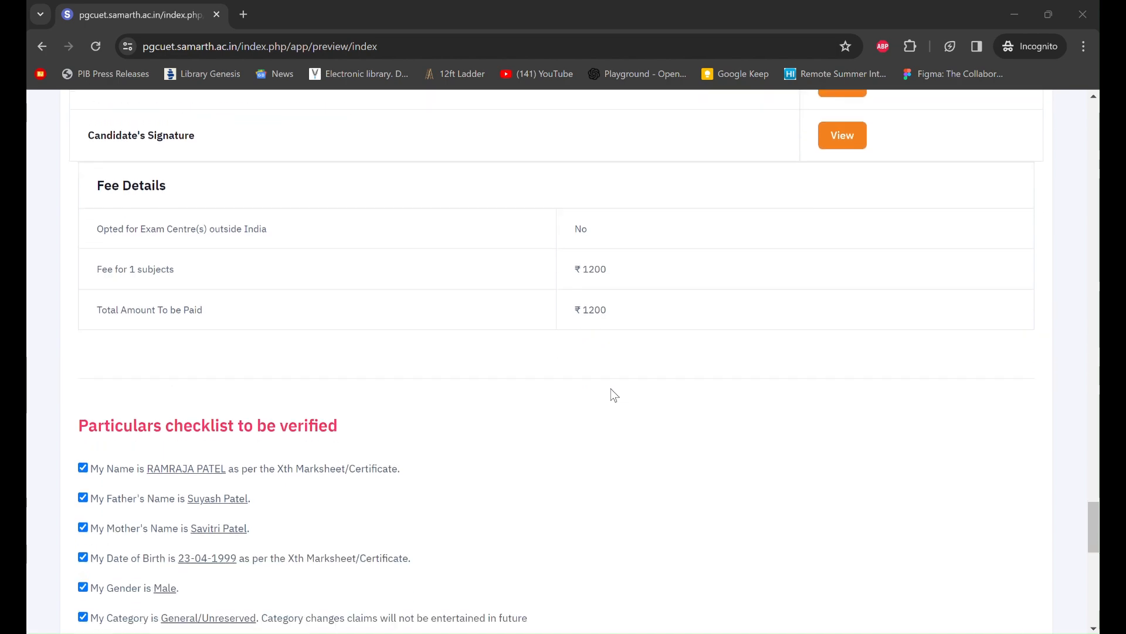
scroll(611, 389, "down", 10)
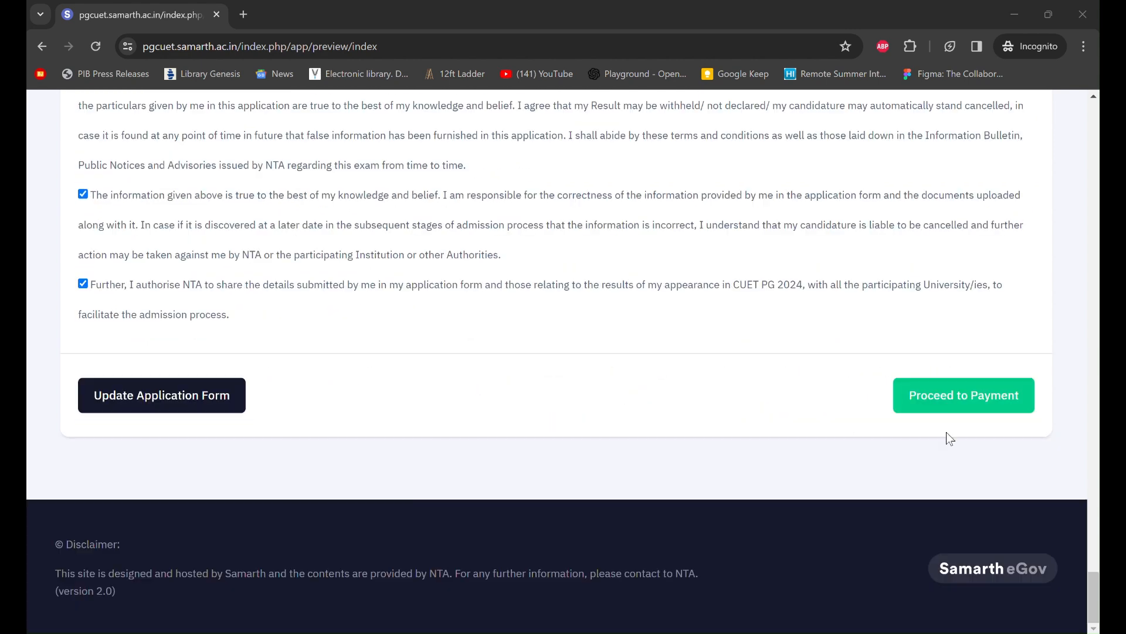
- Final-submit the application, accepting no later changes, and view the ₹1200 SBI/HDFC payment options
left_click(985, 404)
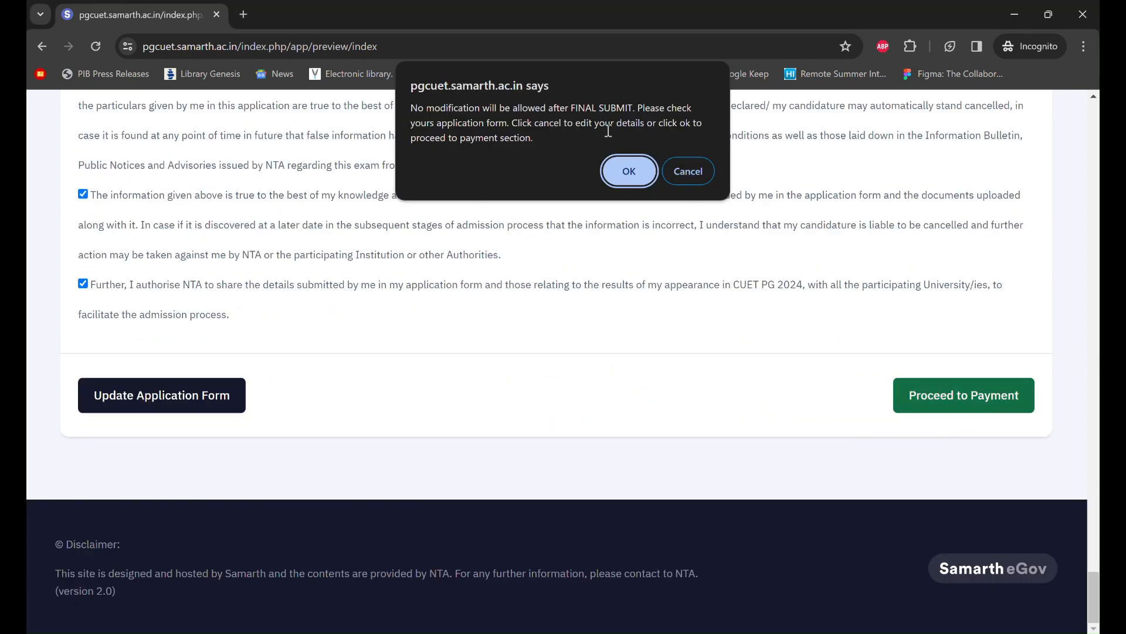
left_click(629, 172)
scroll(687, 398, "down", 5)
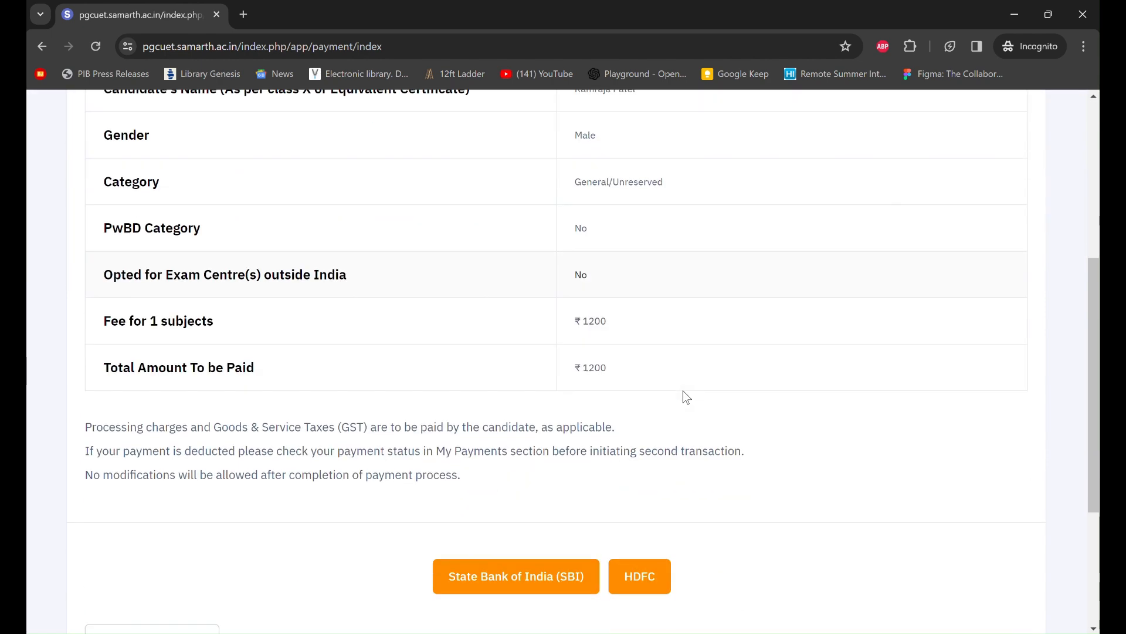
scroll(684, 397, "up", 2)
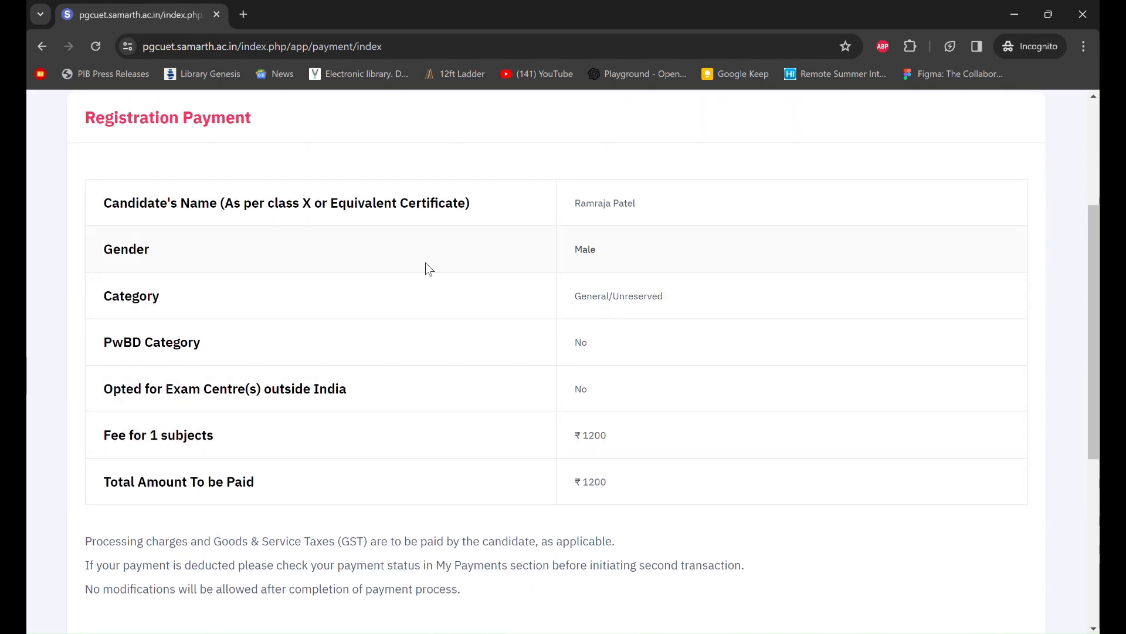
scroll(557, 434, "down", 3)
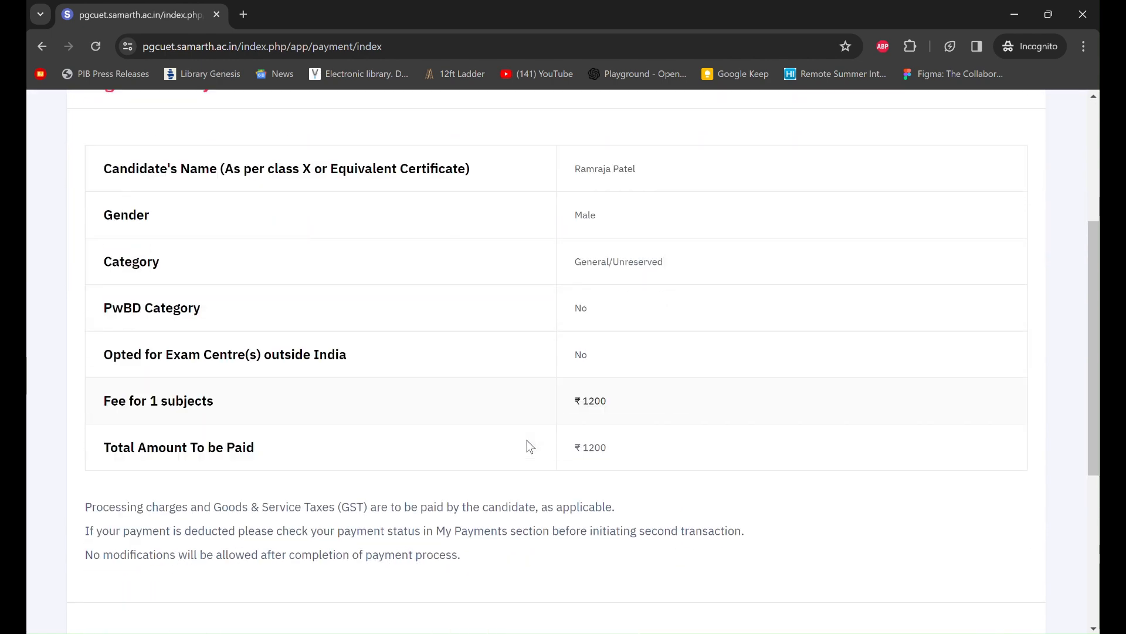
scroll(658, 382, "down", 2)
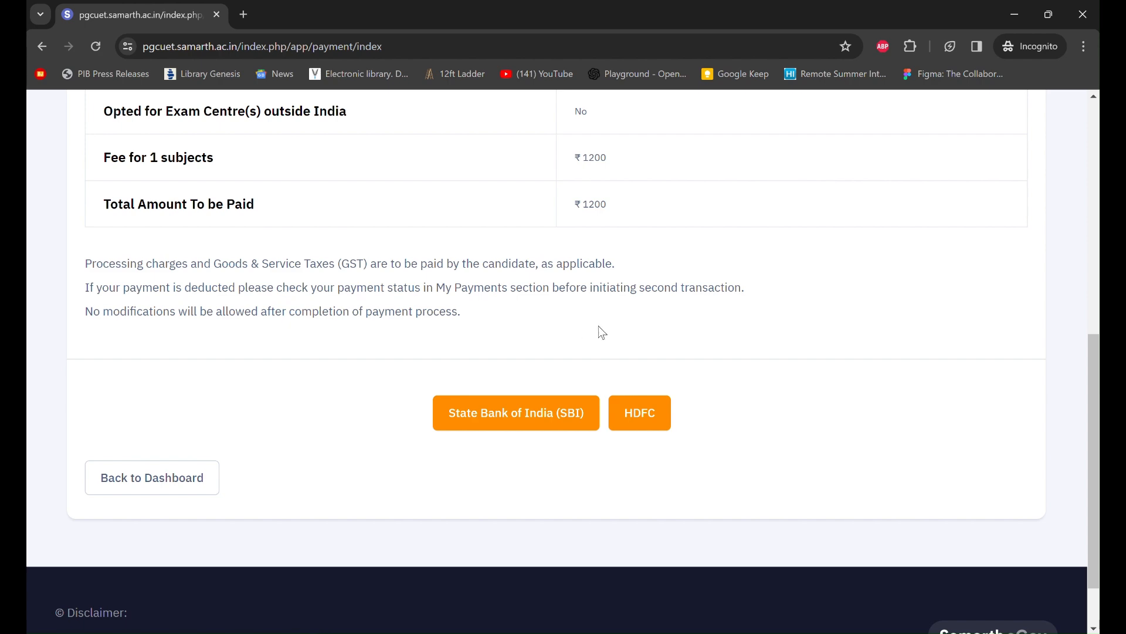
scroll(602, 333, "up", 4)
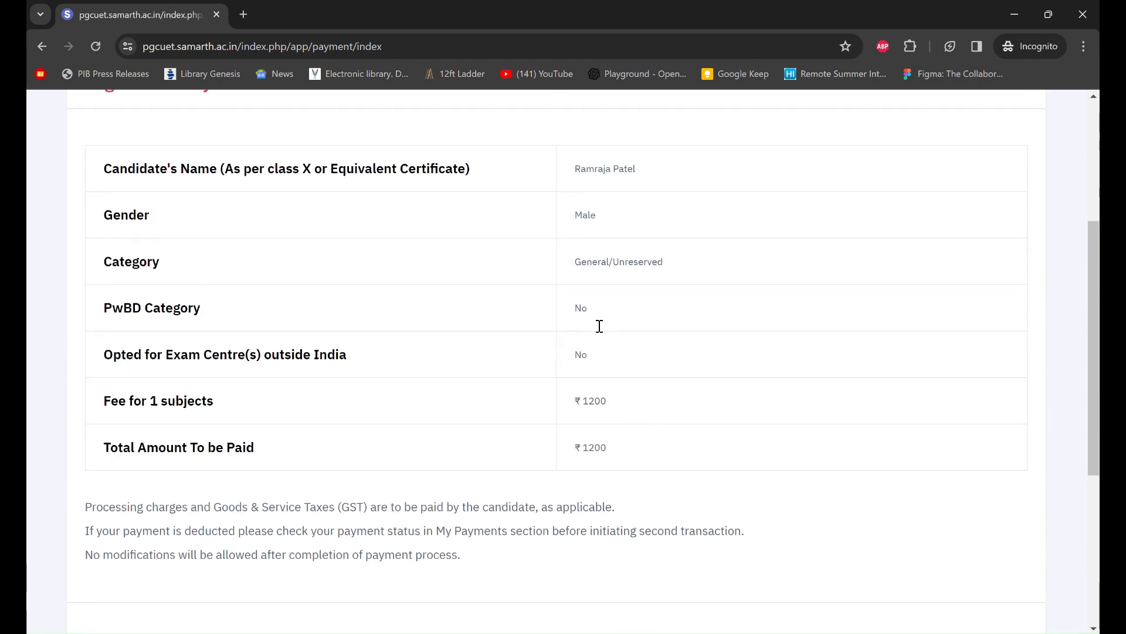
scroll(602, 332, "down", 4)
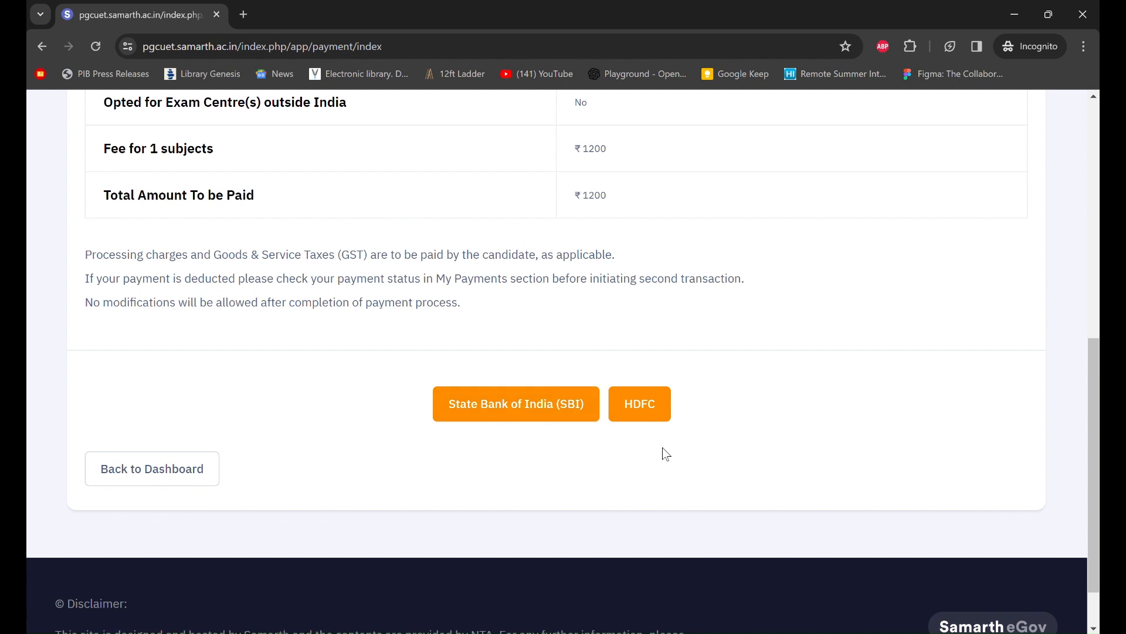
- Choose State Bank of India and review the SBI ePay Lite payment modes and charges
left_click(538, 416)
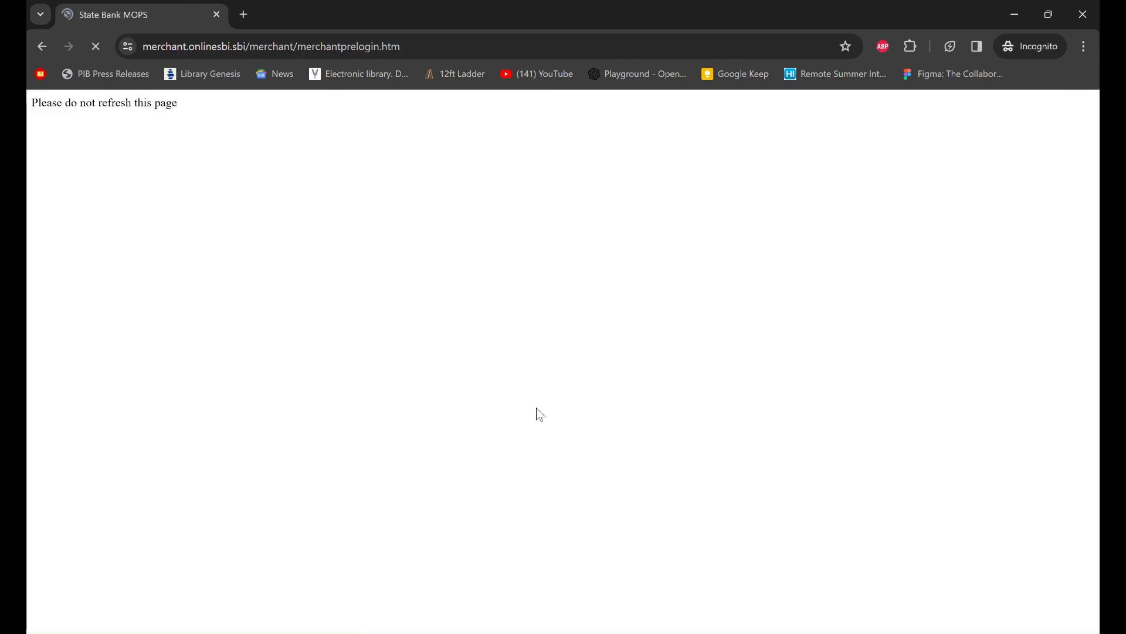
scroll(624, 430, "down", 2)
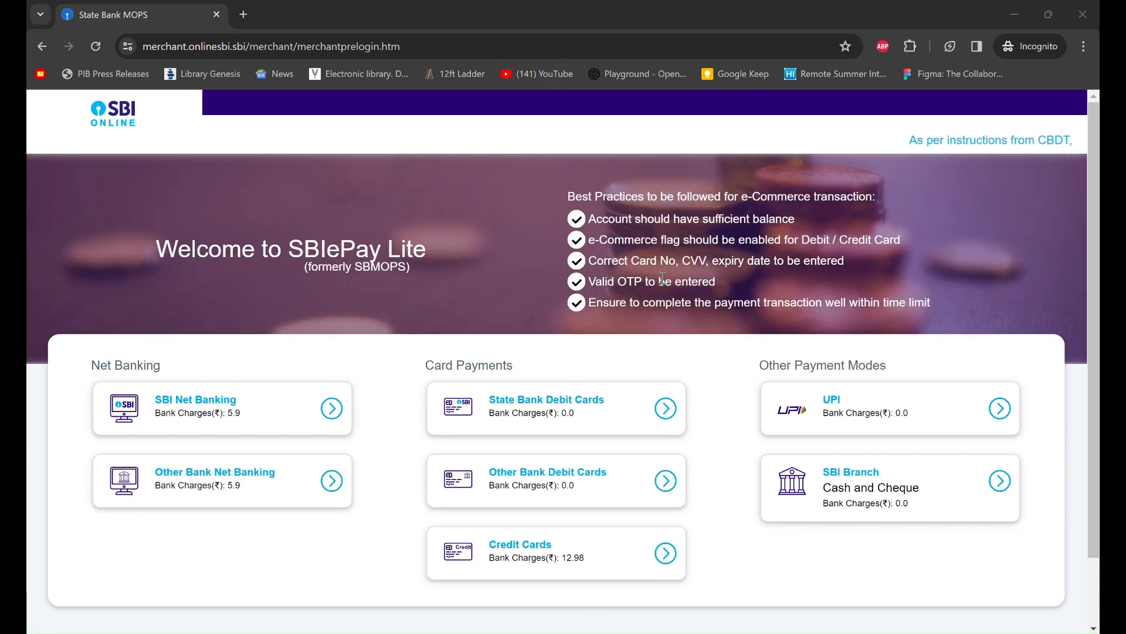
scroll(663, 278, "down", 1)
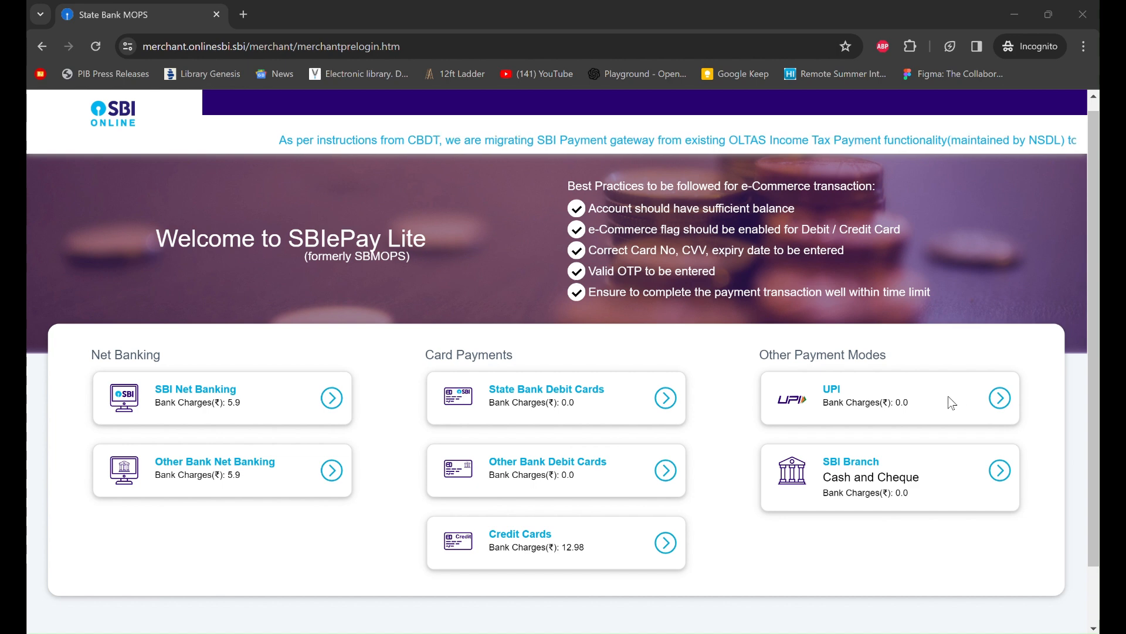
- Pick UPI for the ₹1200 fee, dismiss the 'Please enter VPA!' alert, and select QR code payment
left_click(998, 399)
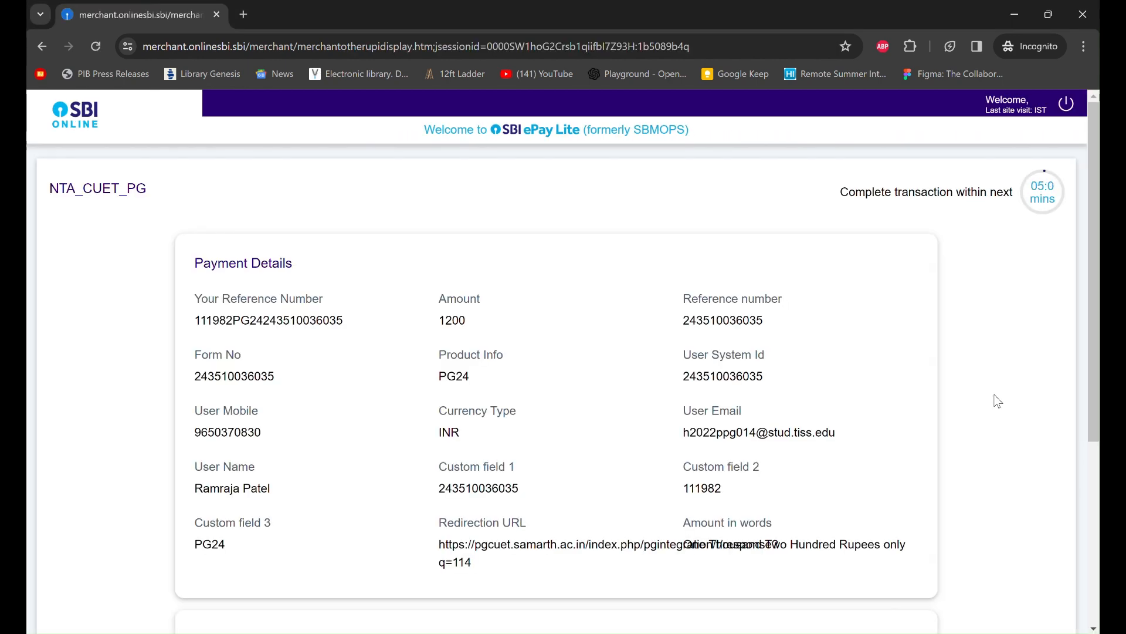
scroll(811, 434, "down", 4)
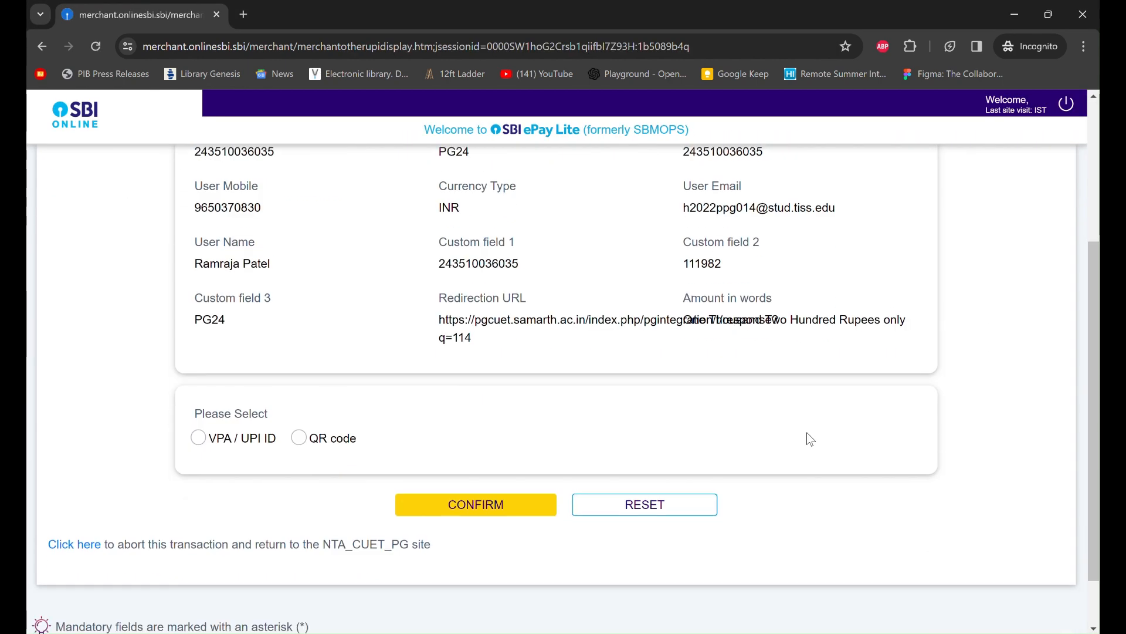
left_click(204, 413)
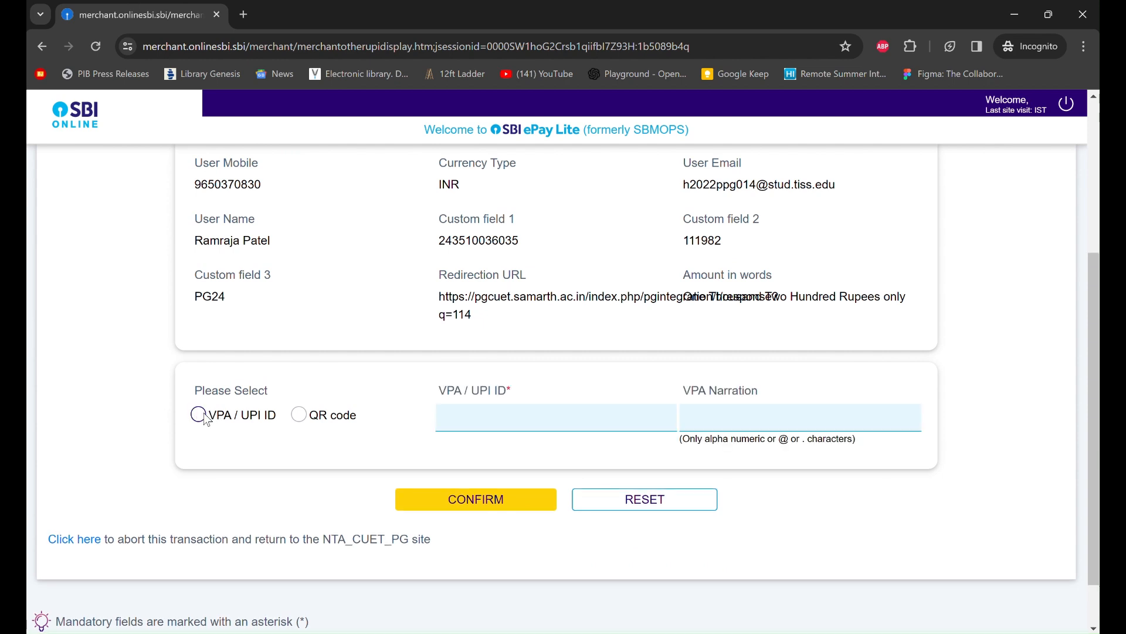
left_click(546, 415)
left_click(300, 414)
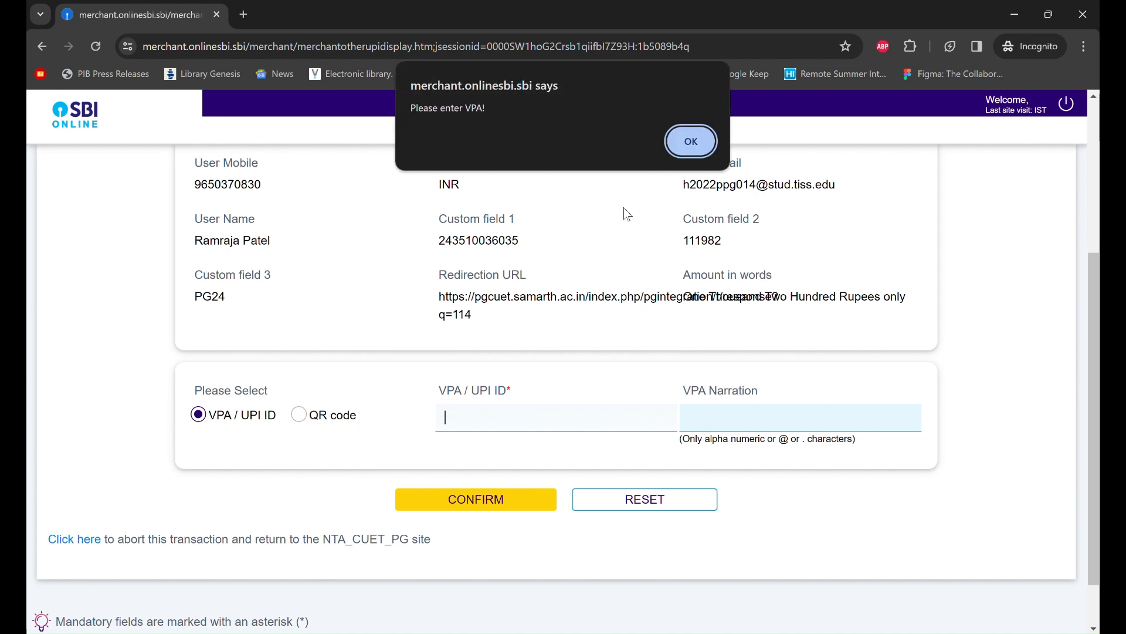
left_click(688, 152)
left_click(301, 415)
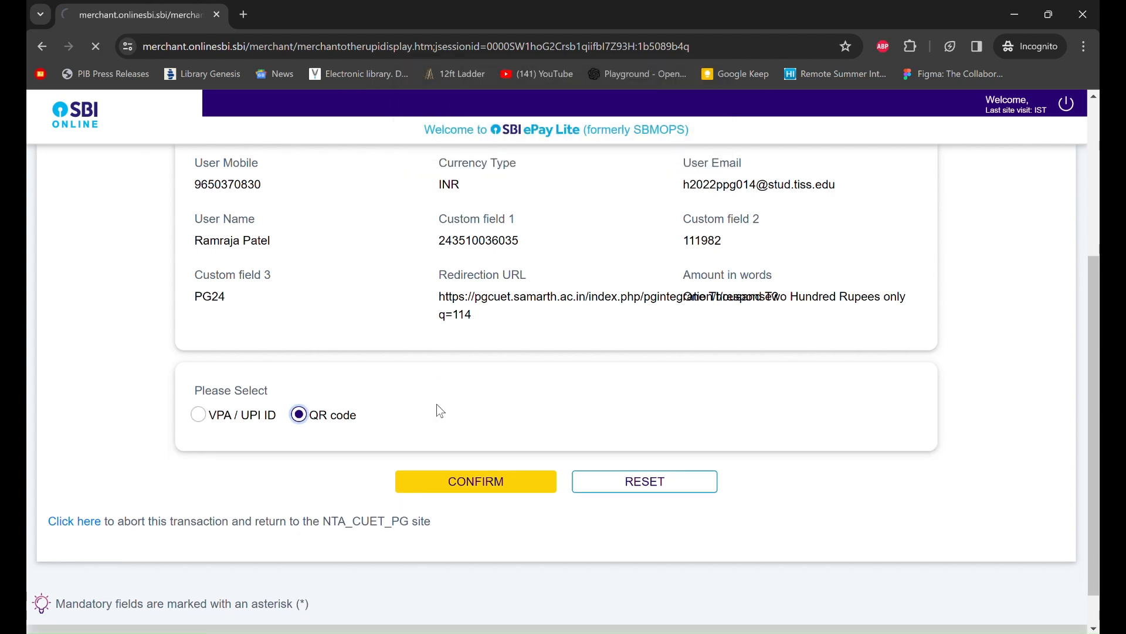
scroll(627, 395, "down", 1)
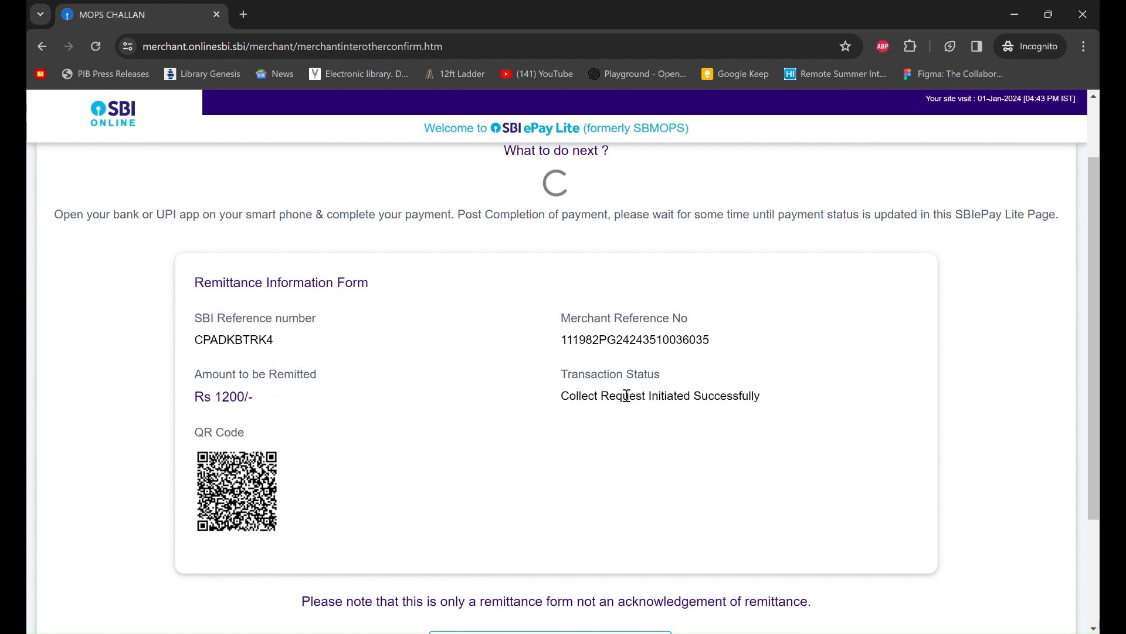
- Scroll the remittance page to inspect the Rs 1200 UPI QR code, transaction status and countdown
scroll(628, 399, "down", 1)
scroll(625, 395, "down", 3)
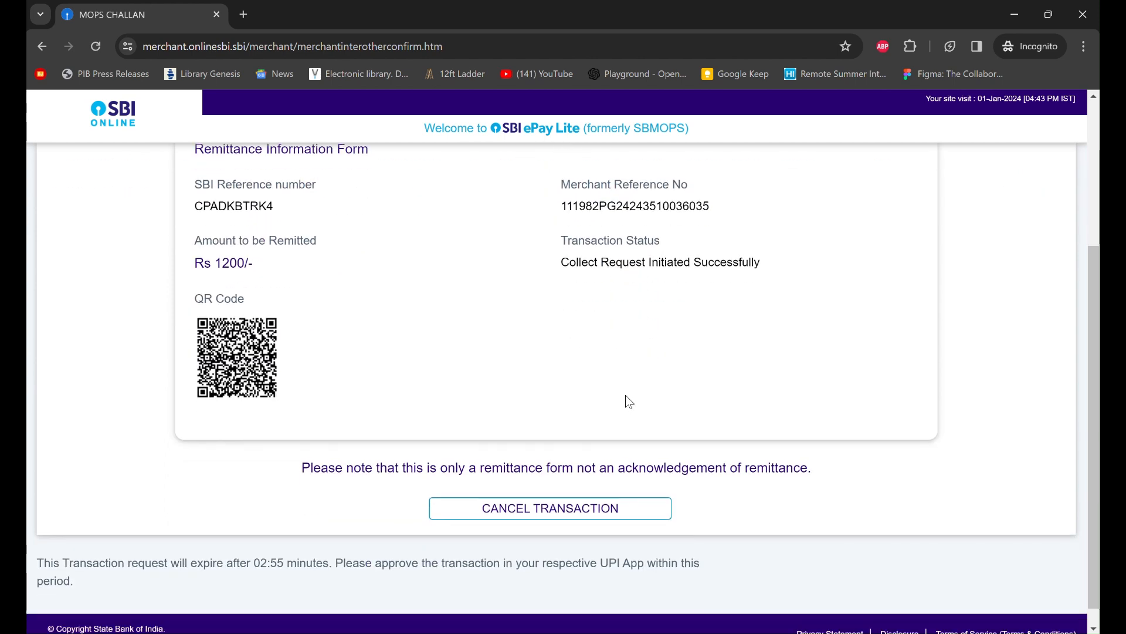
scroll(625, 395, "up", 2)
scroll(625, 395, "up", 2)
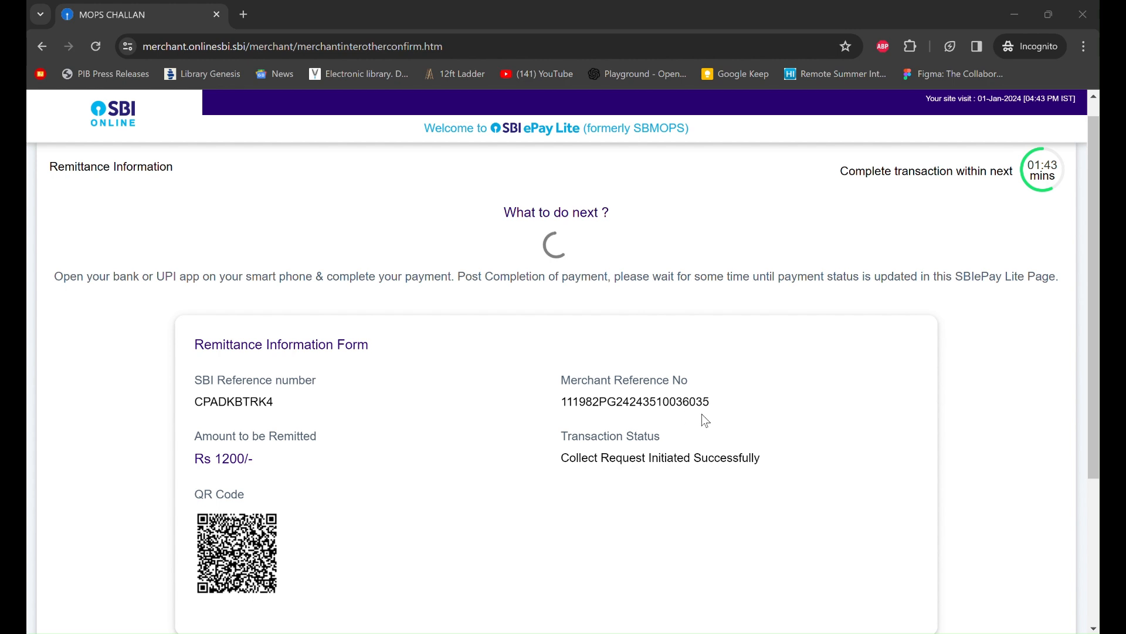
scroll(701, 413, "down", 1)
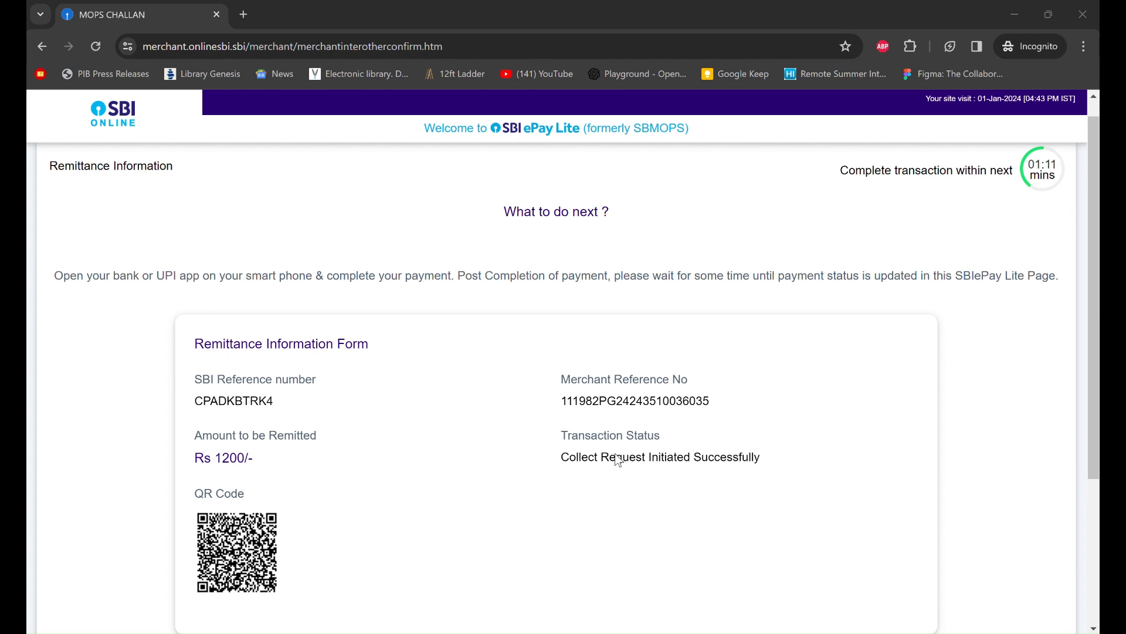
scroll(616, 455, "down", 1)
scroll(615, 455, "down", 1)
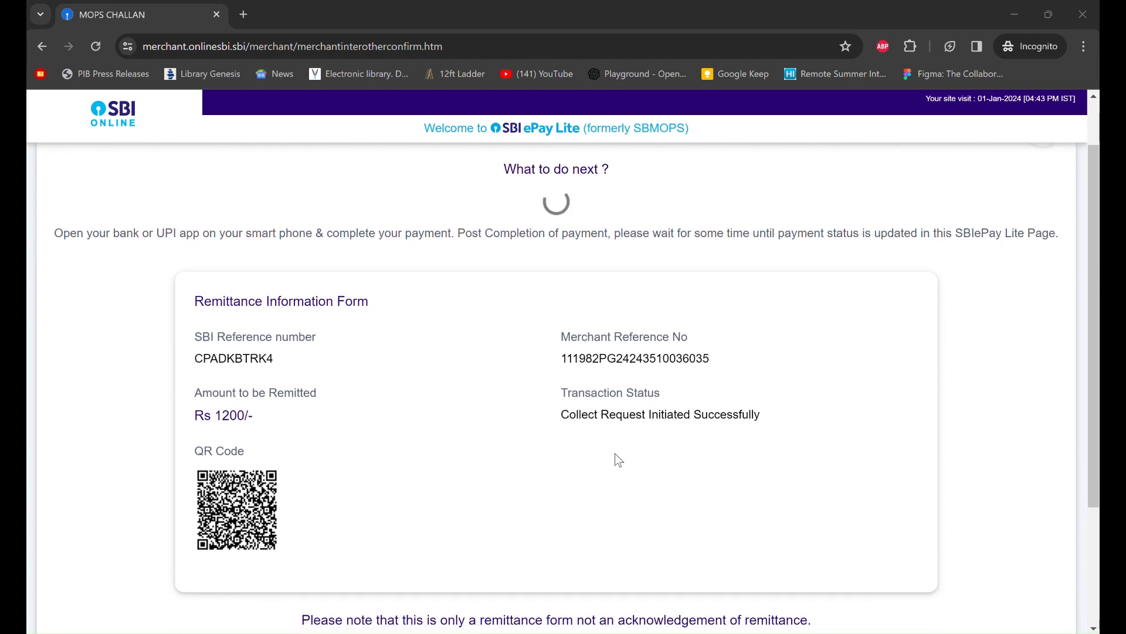